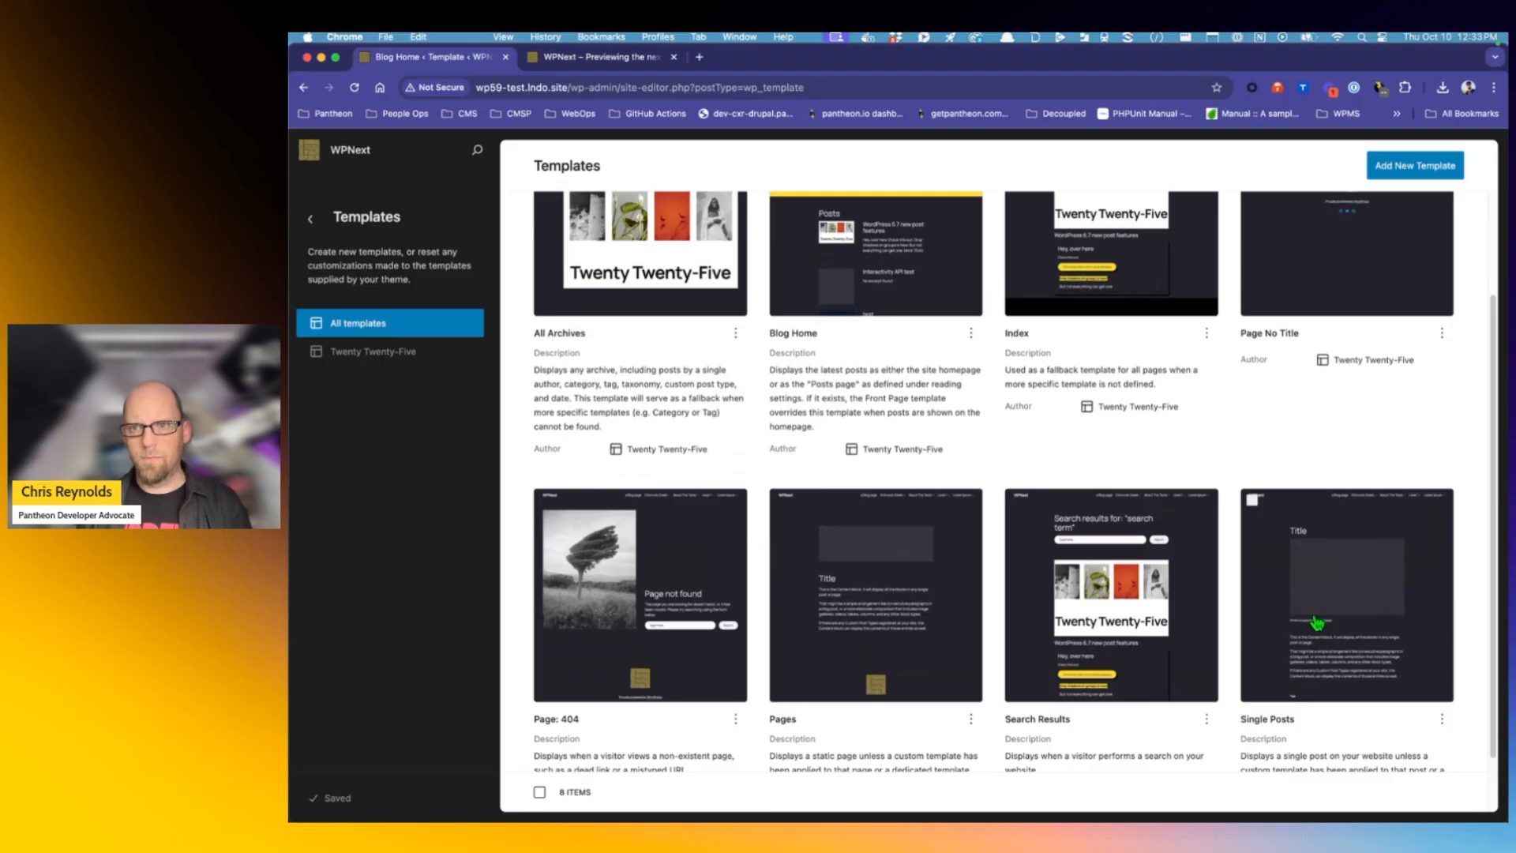
Open the Single Posts template, select its footer, and apply the first alternative layout from the template's designs
{"action": "left_click", "coordinate": [1325, 622]}
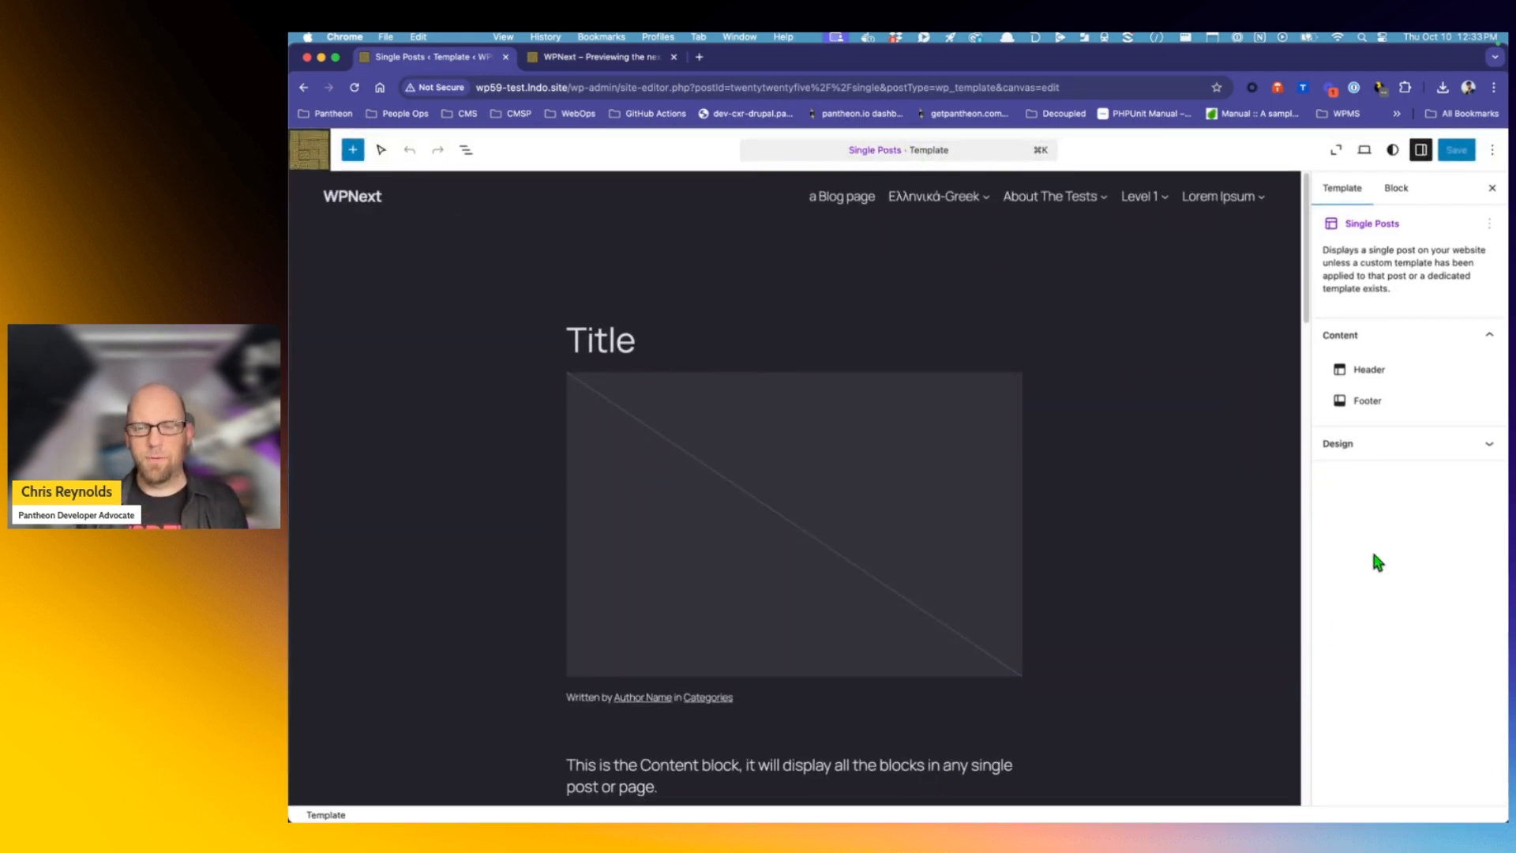
{"action": "left_click", "coordinate": [1367, 401]}
{"action": "left_click", "coordinate": [1398, 443]}
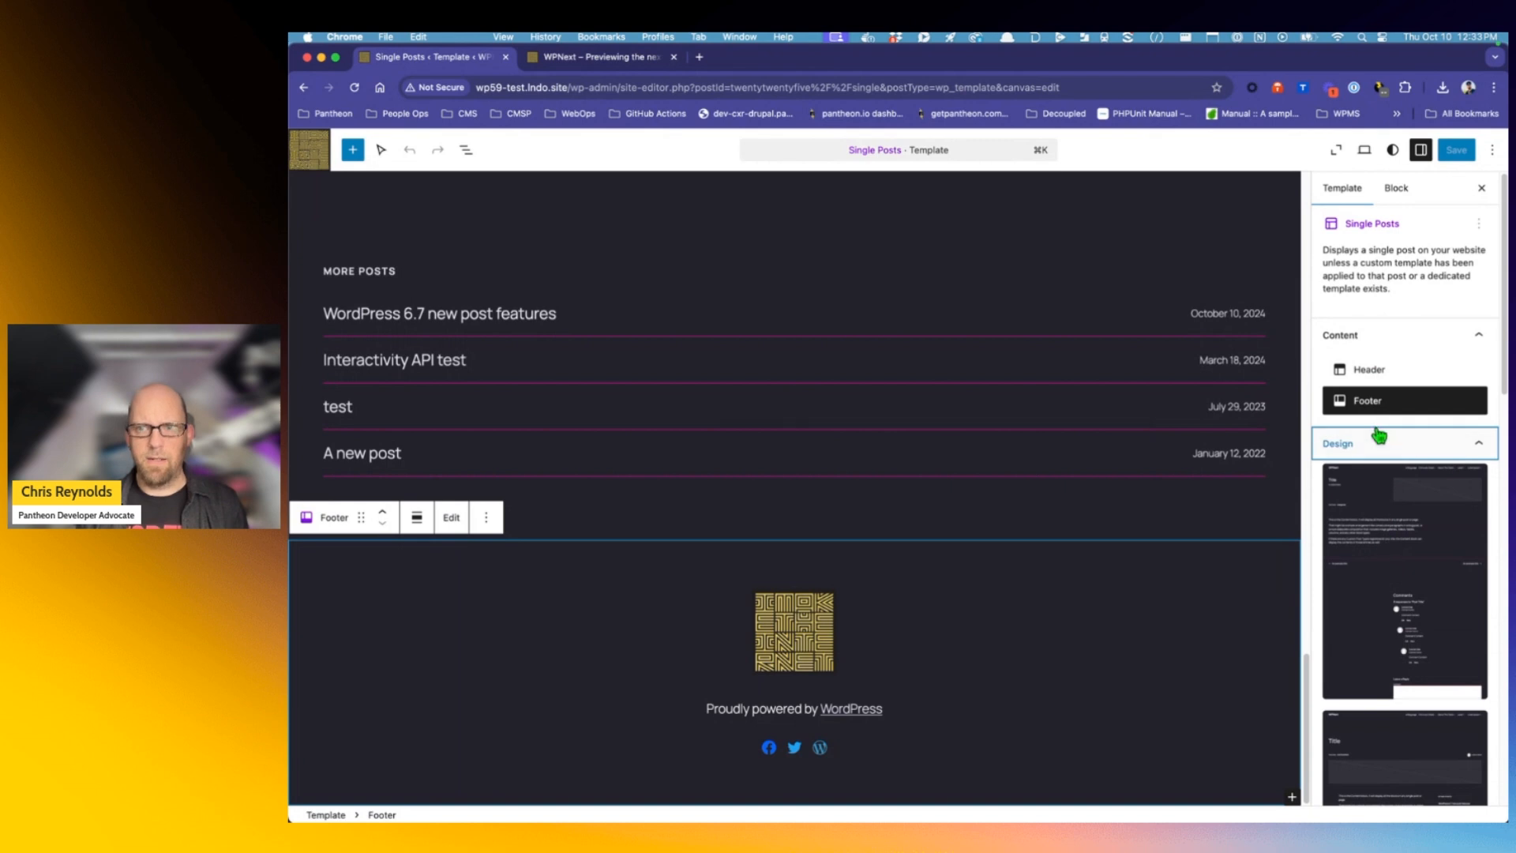
{"action": "scroll", "coordinate": [1380, 447], "scroll_direction": "down", "scroll_amount": 3}
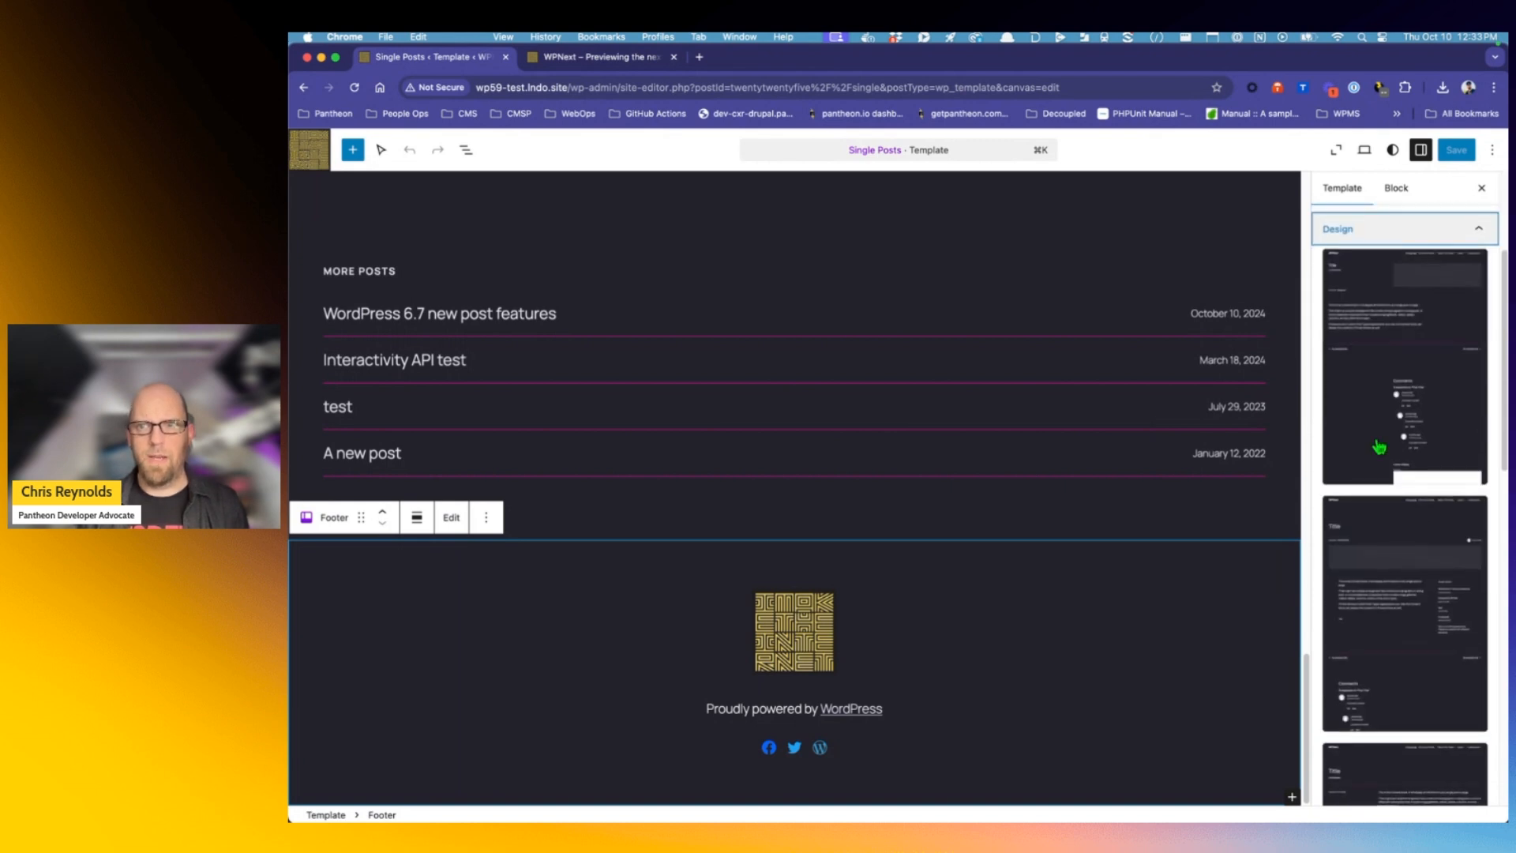
{"action": "left_click", "coordinate": [1381, 448]}
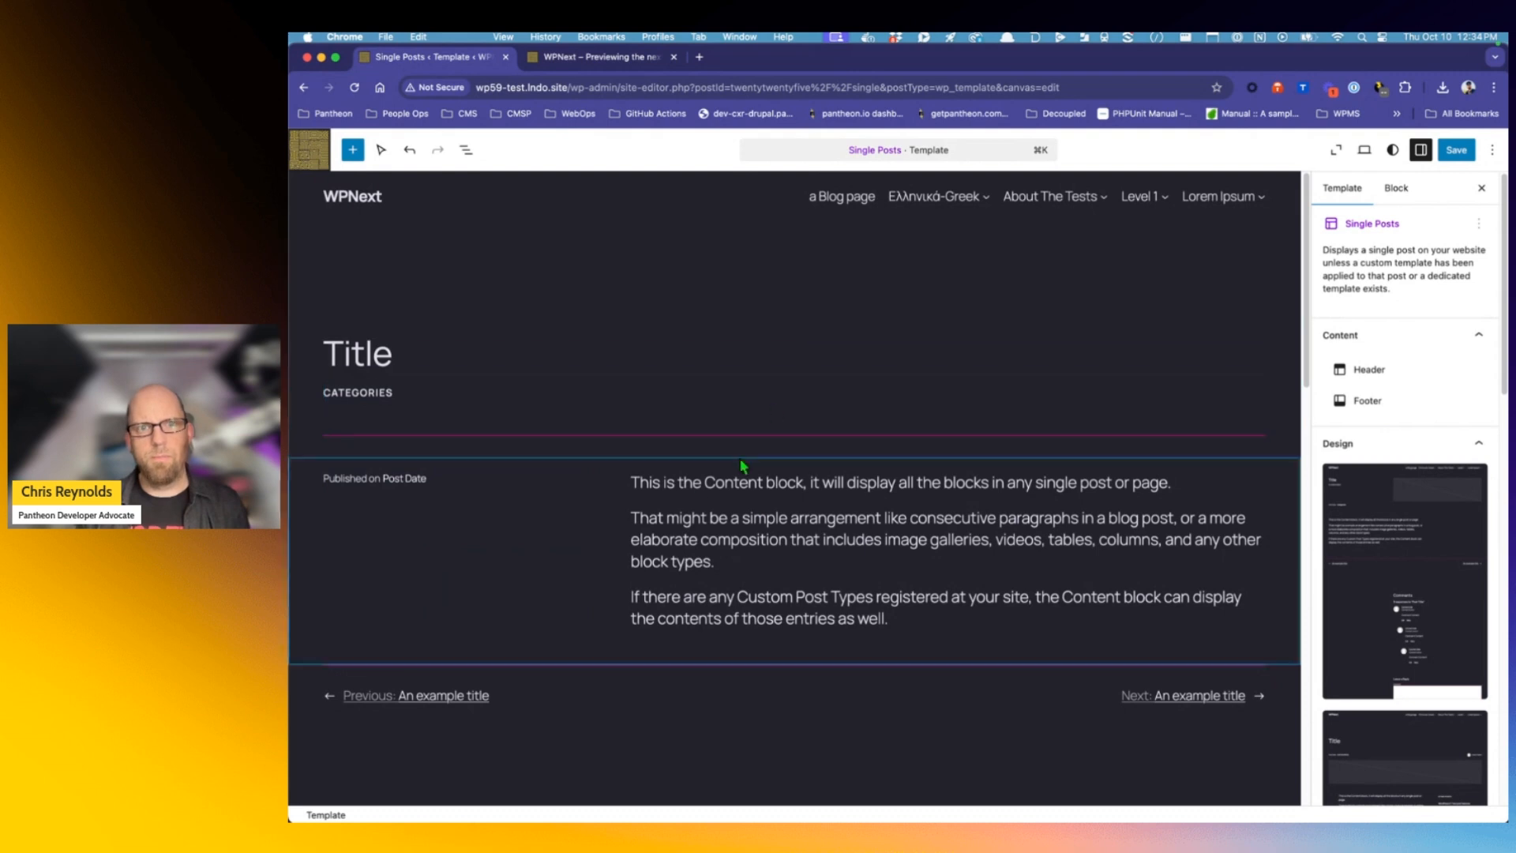
Review the Single Posts layout, then apply the last available design, with a vertical header and sidebar, and look through it
{"action": "scroll", "coordinate": [742, 578], "scroll_direction": "down", "scroll_amount": 5}
{"action": "scroll", "coordinate": [743, 578], "scroll_direction": "up", "scroll_amount": 5}
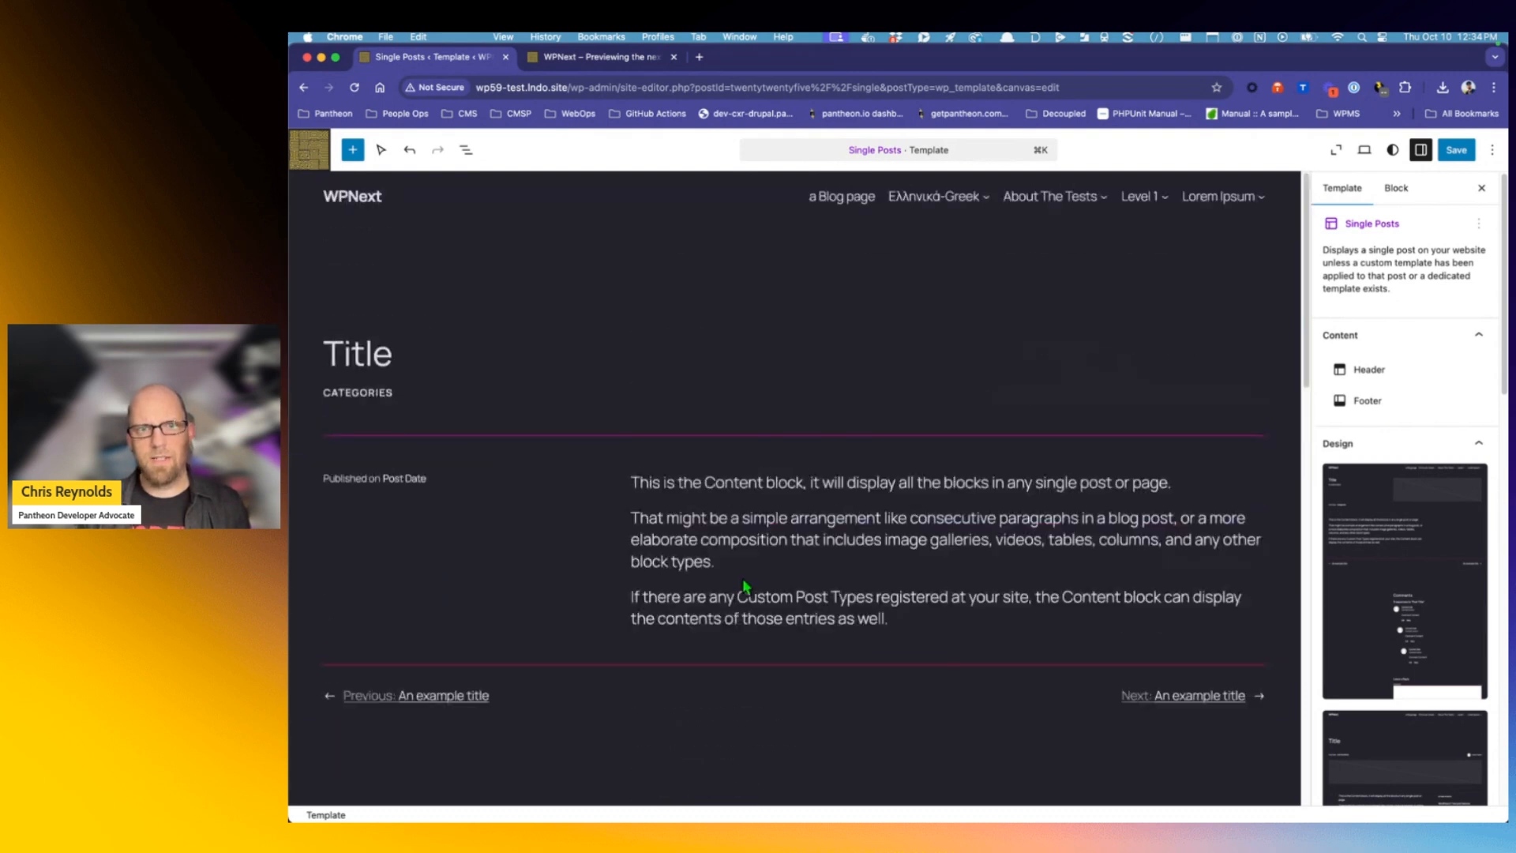
{"action": "scroll", "coordinate": [1413, 616], "scroll_direction": "down", "scroll_amount": 5}
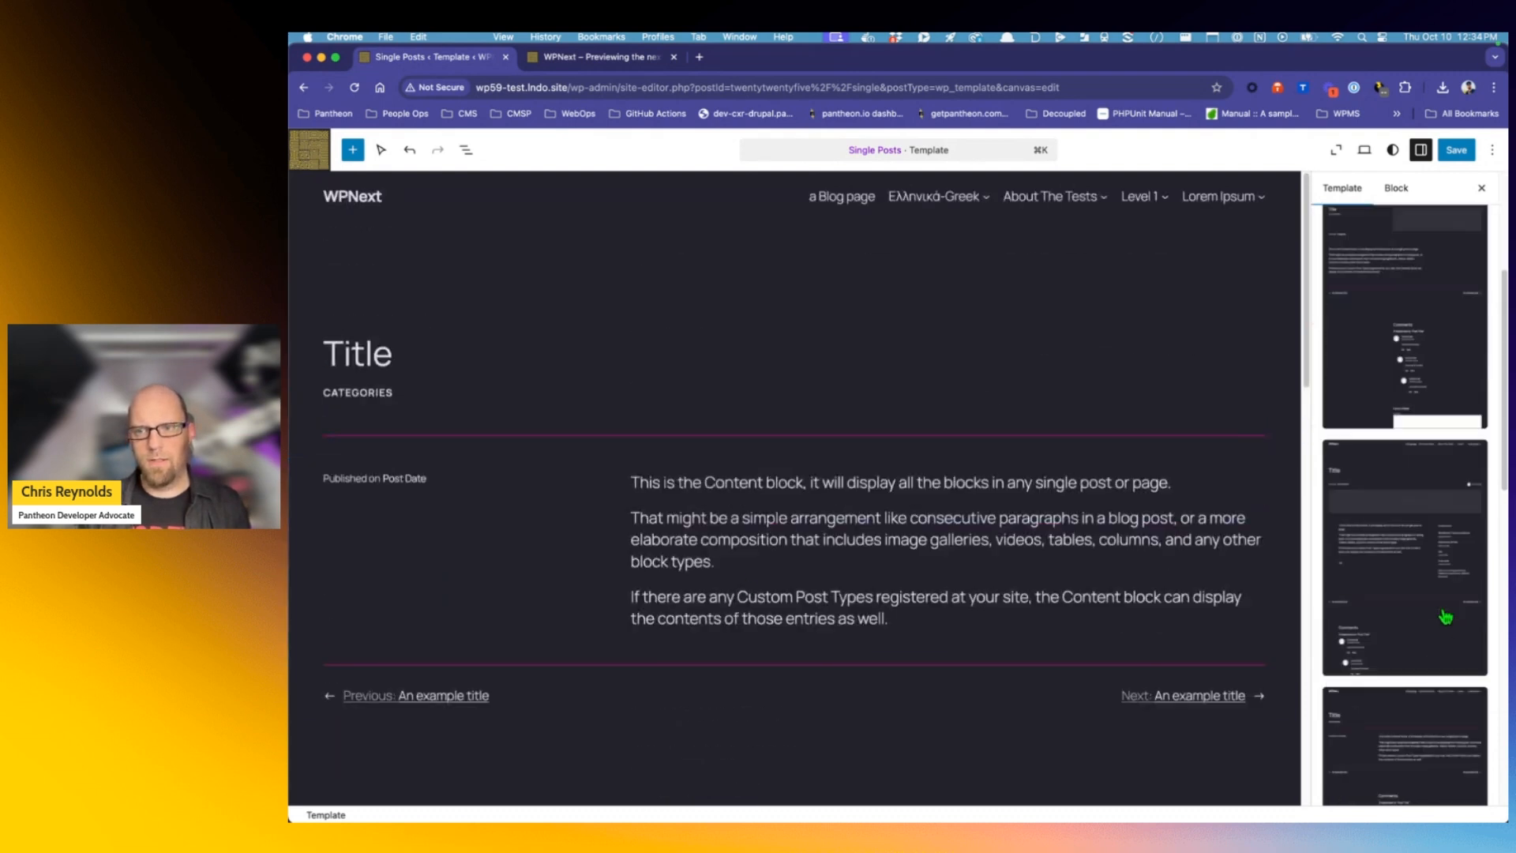
{"action": "scroll", "coordinate": [1446, 616], "scroll_direction": "down", "scroll_amount": 2}
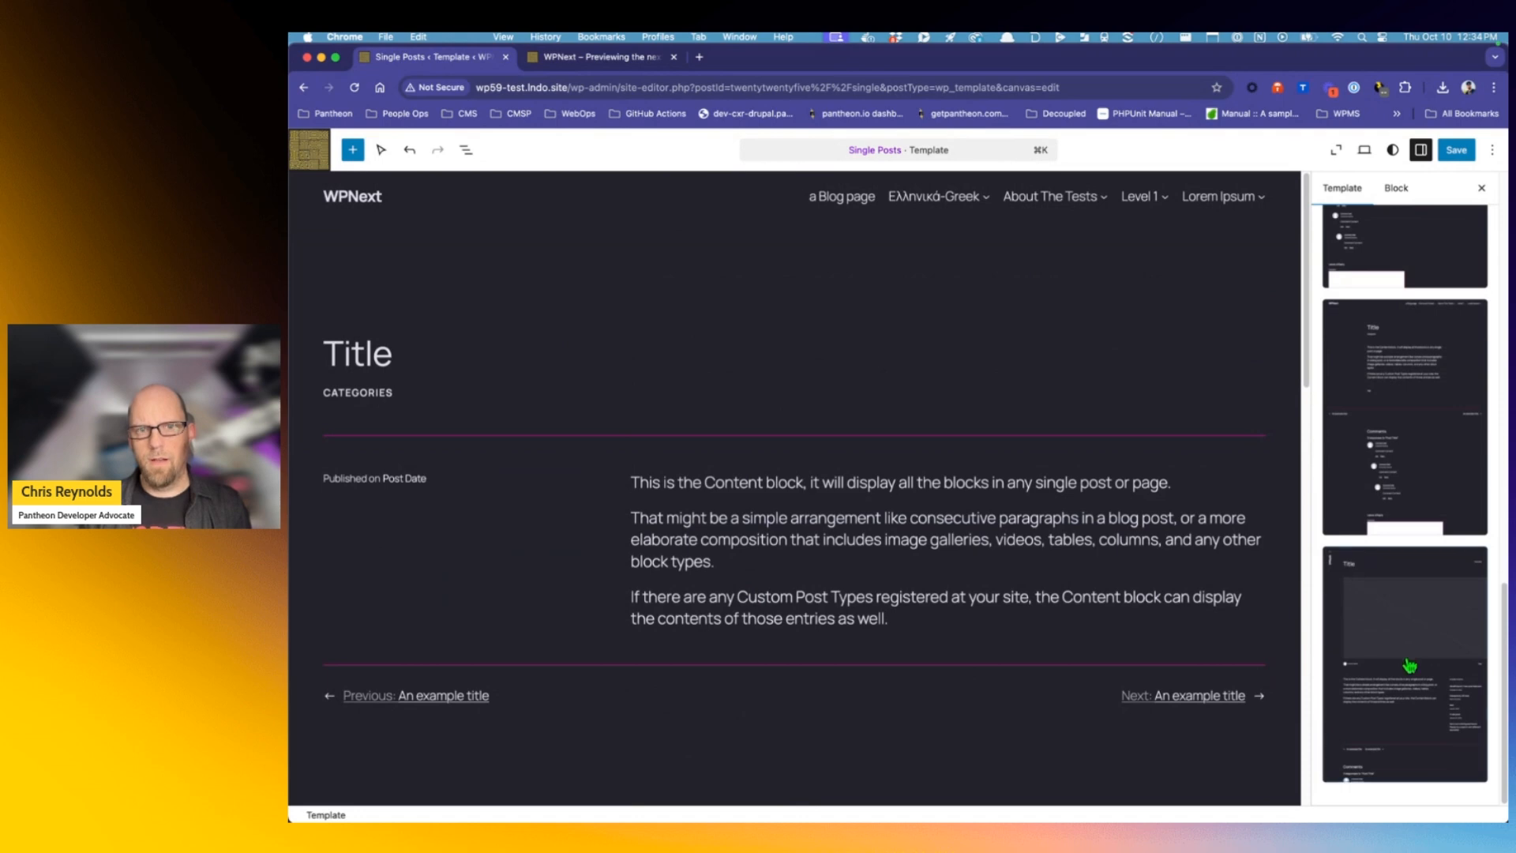
{"action": "left_click", "coordinate": [1410, 666]}
{"action": "scroll", "coordinate": [821, 475], "scroll_direction": "down", "scroll_amount": 6}
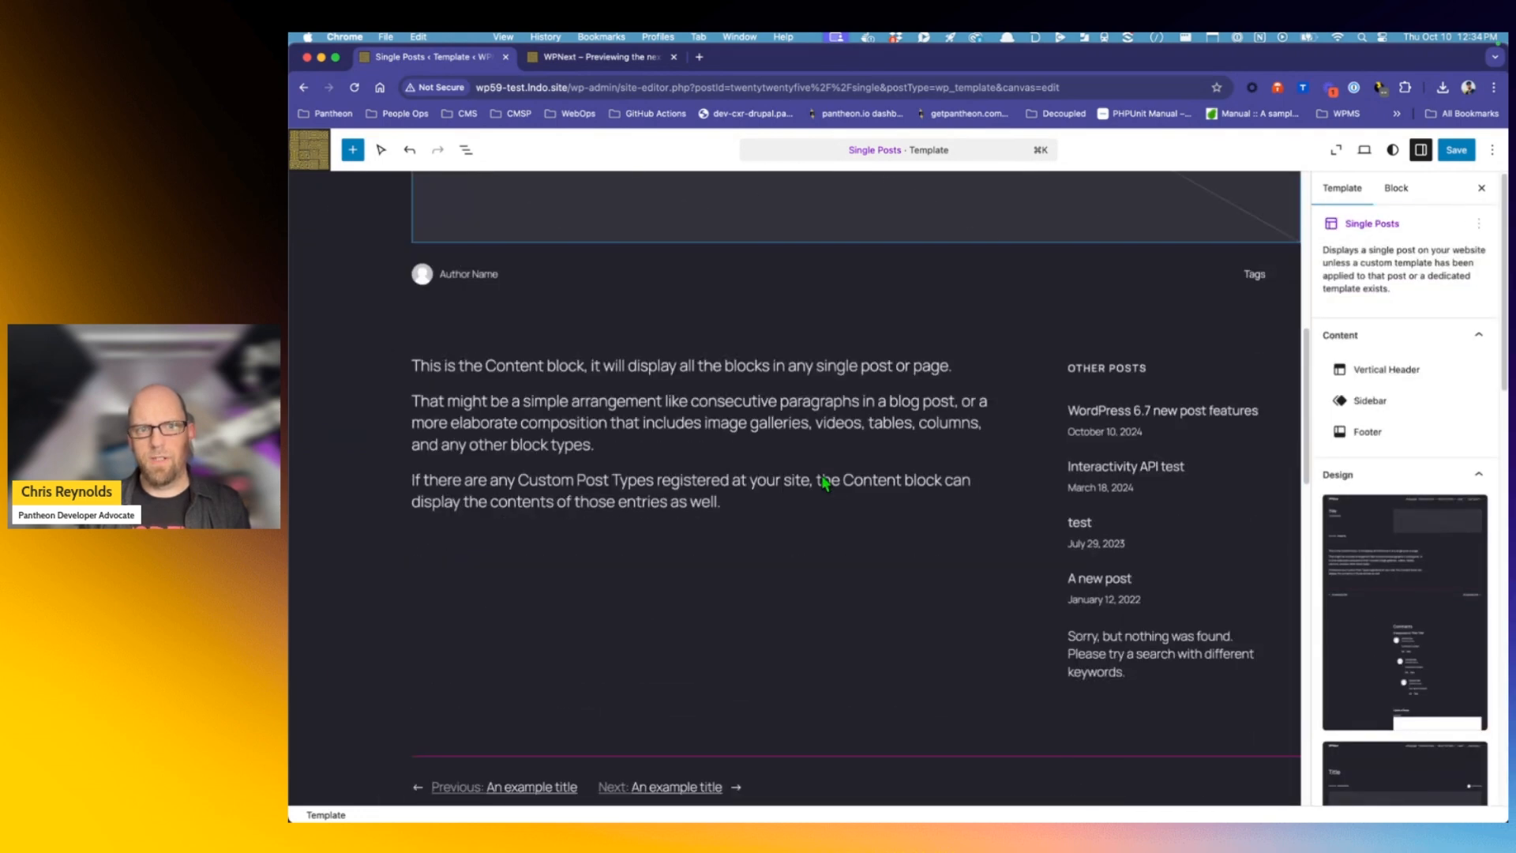
{"action": "scroll", "coordinate": [823, 483], "scroll_direction": "down", "scroll_amount": 5}
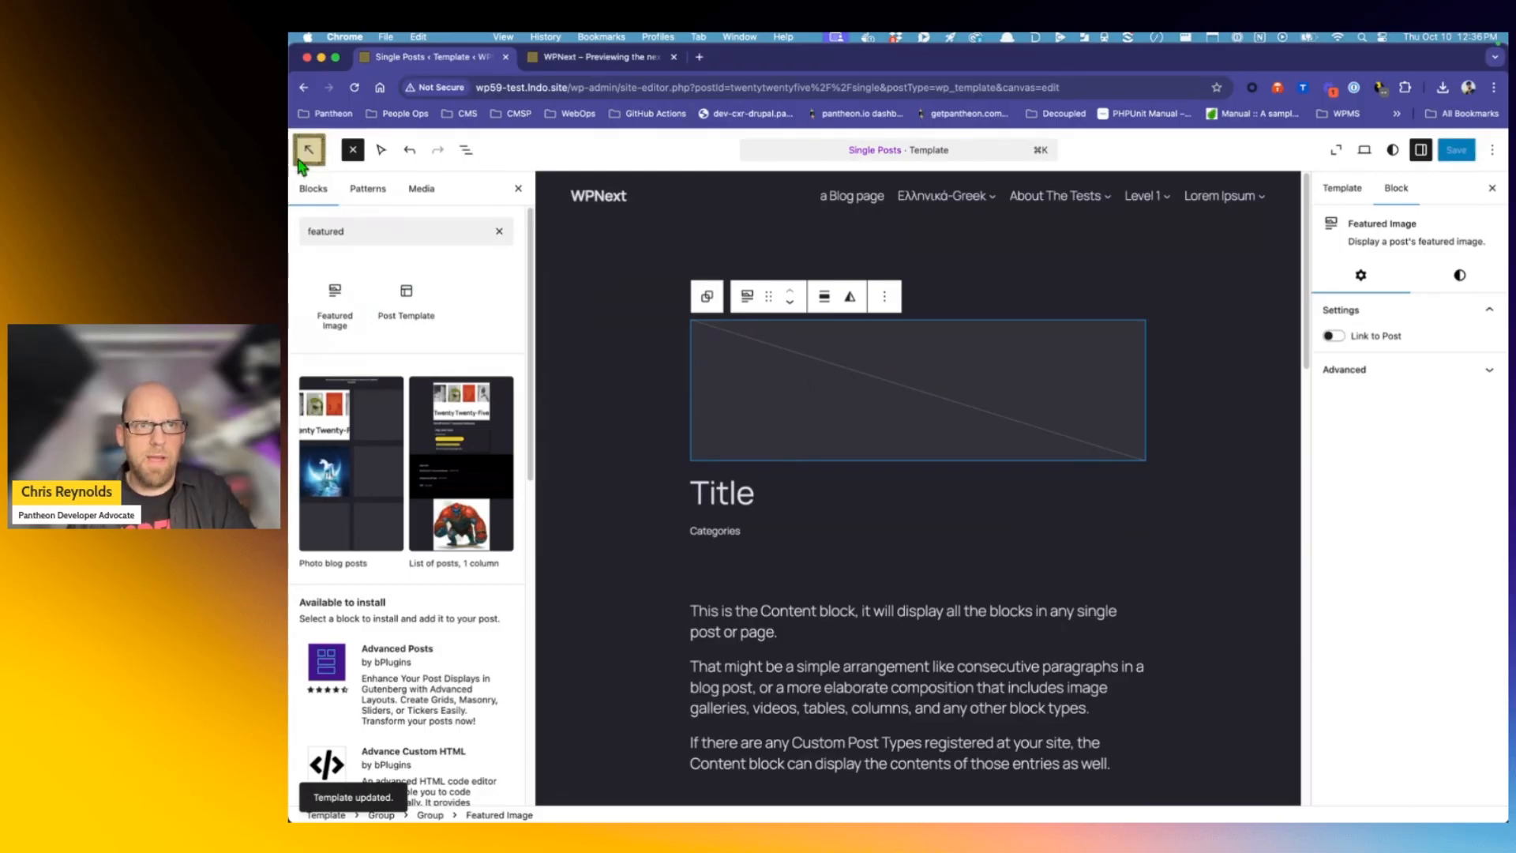
Return to the template list, open the All Archives template and browse its alternative designs
{"action": "left_click", "coordinate": [301, 161]}
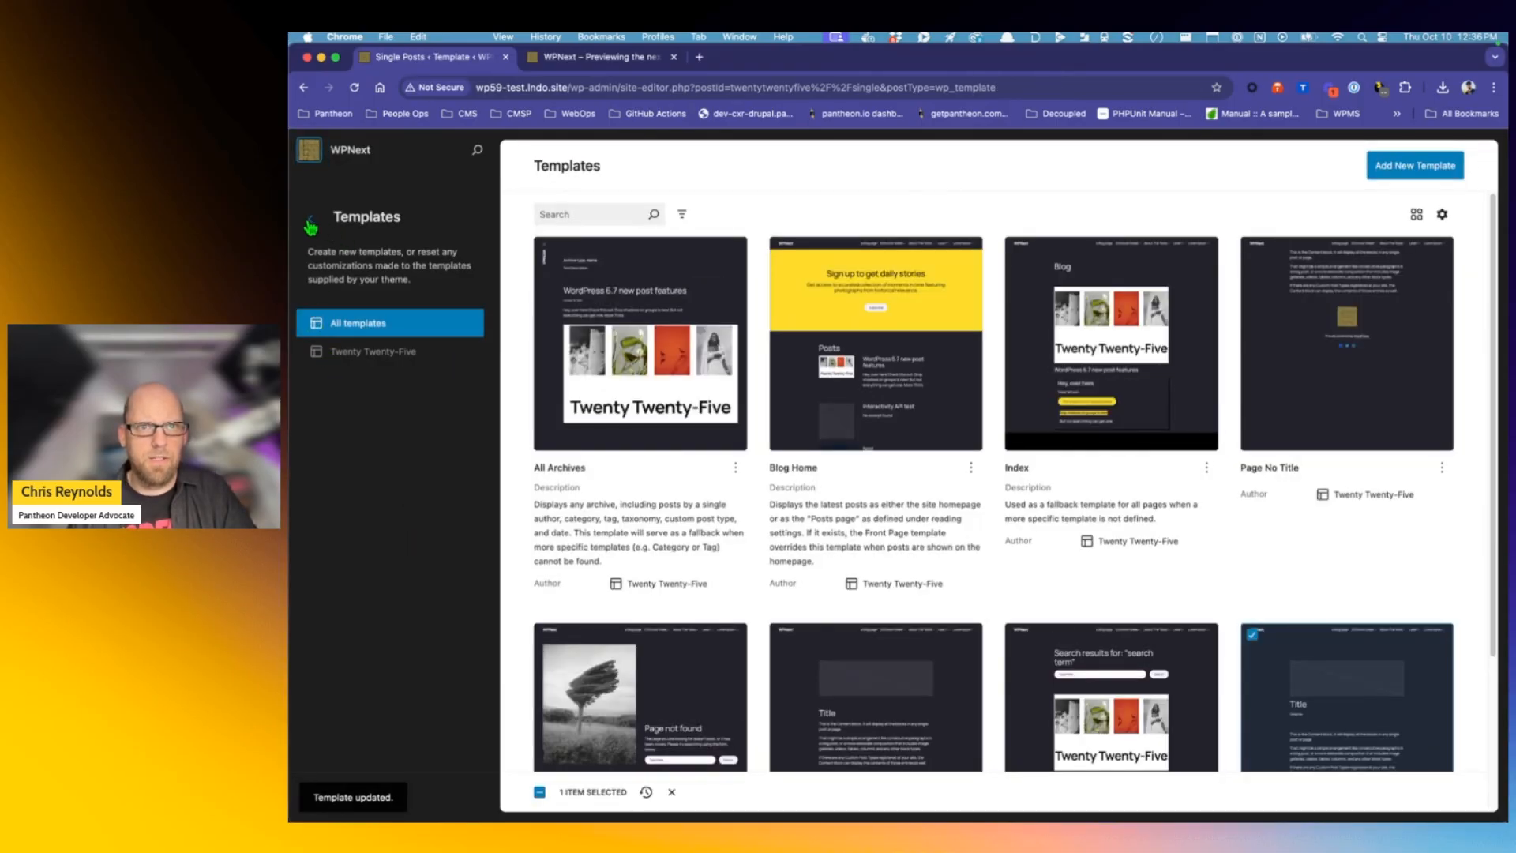
{"action": "left_click", "coordinate": [621, 362]}
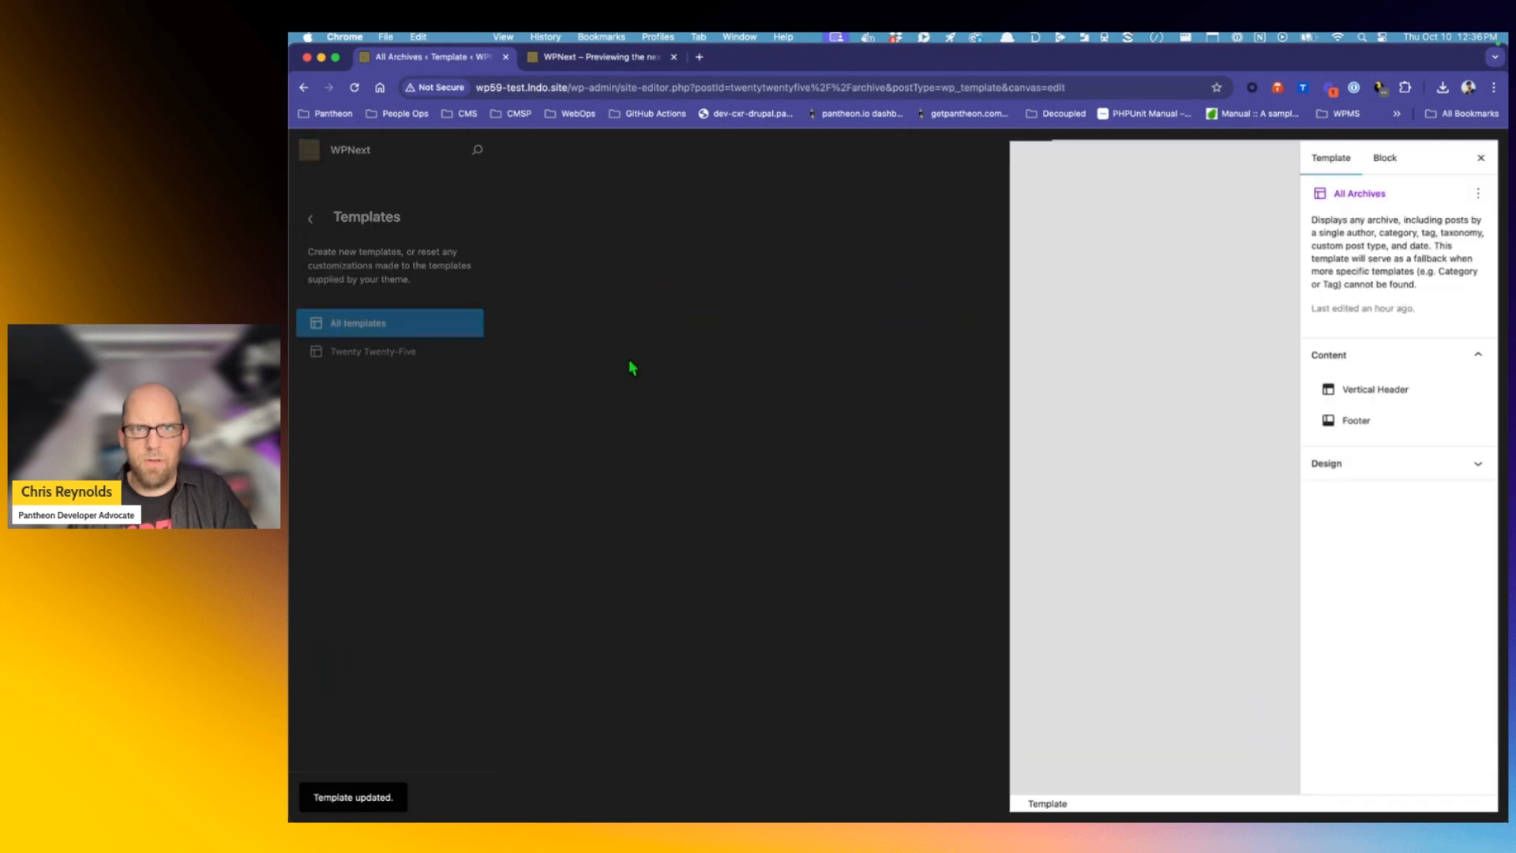
{"action": "left_click", "coordinate": [1362, 494]}
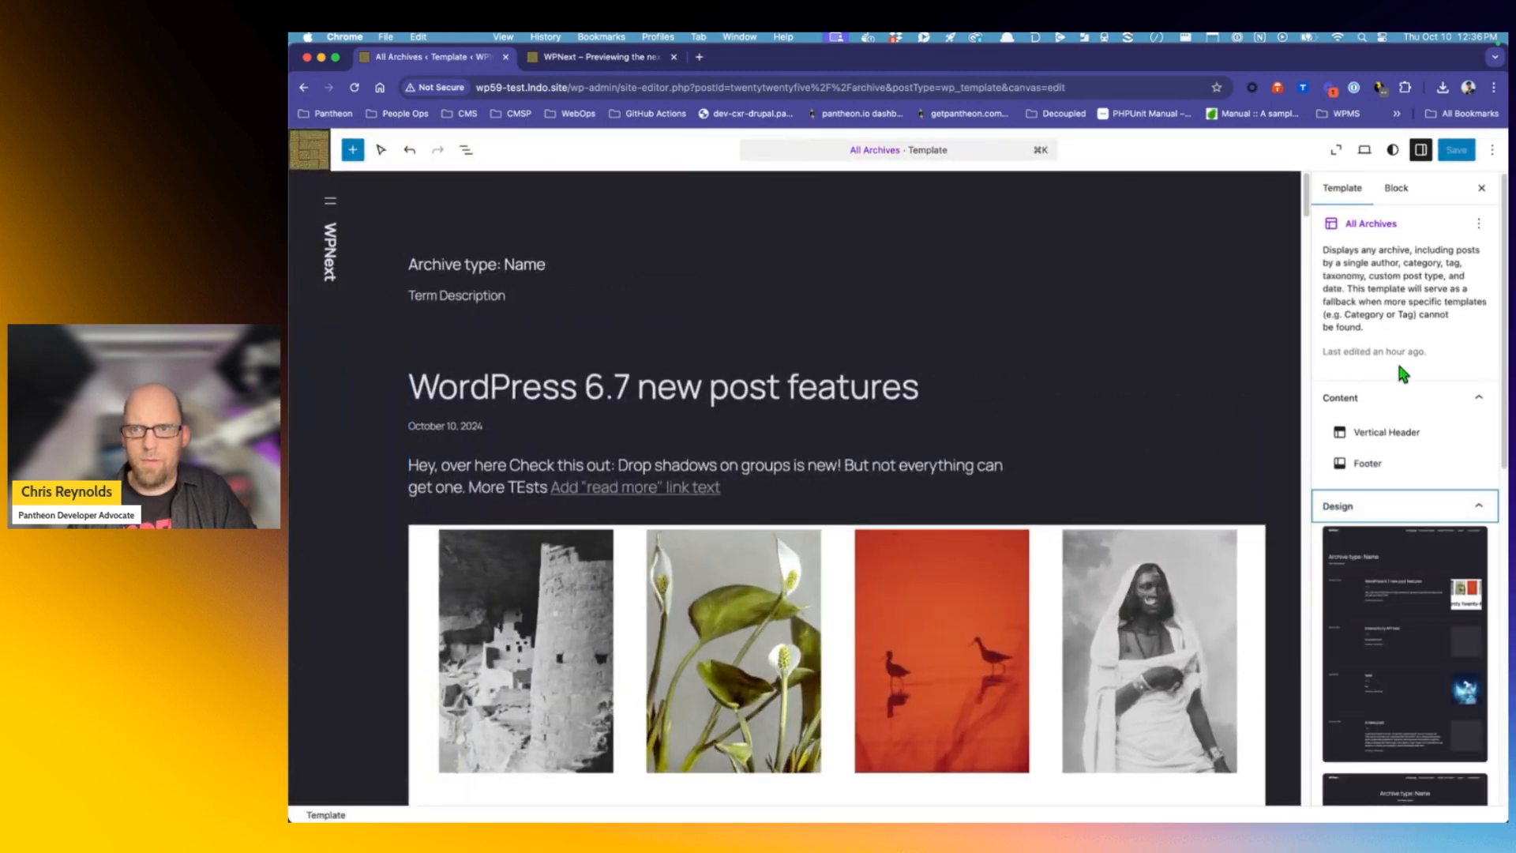
{"action": "scroll", "coordinate": [1397, 360], "scroll_direction": "down", "scroll_amount": 5}
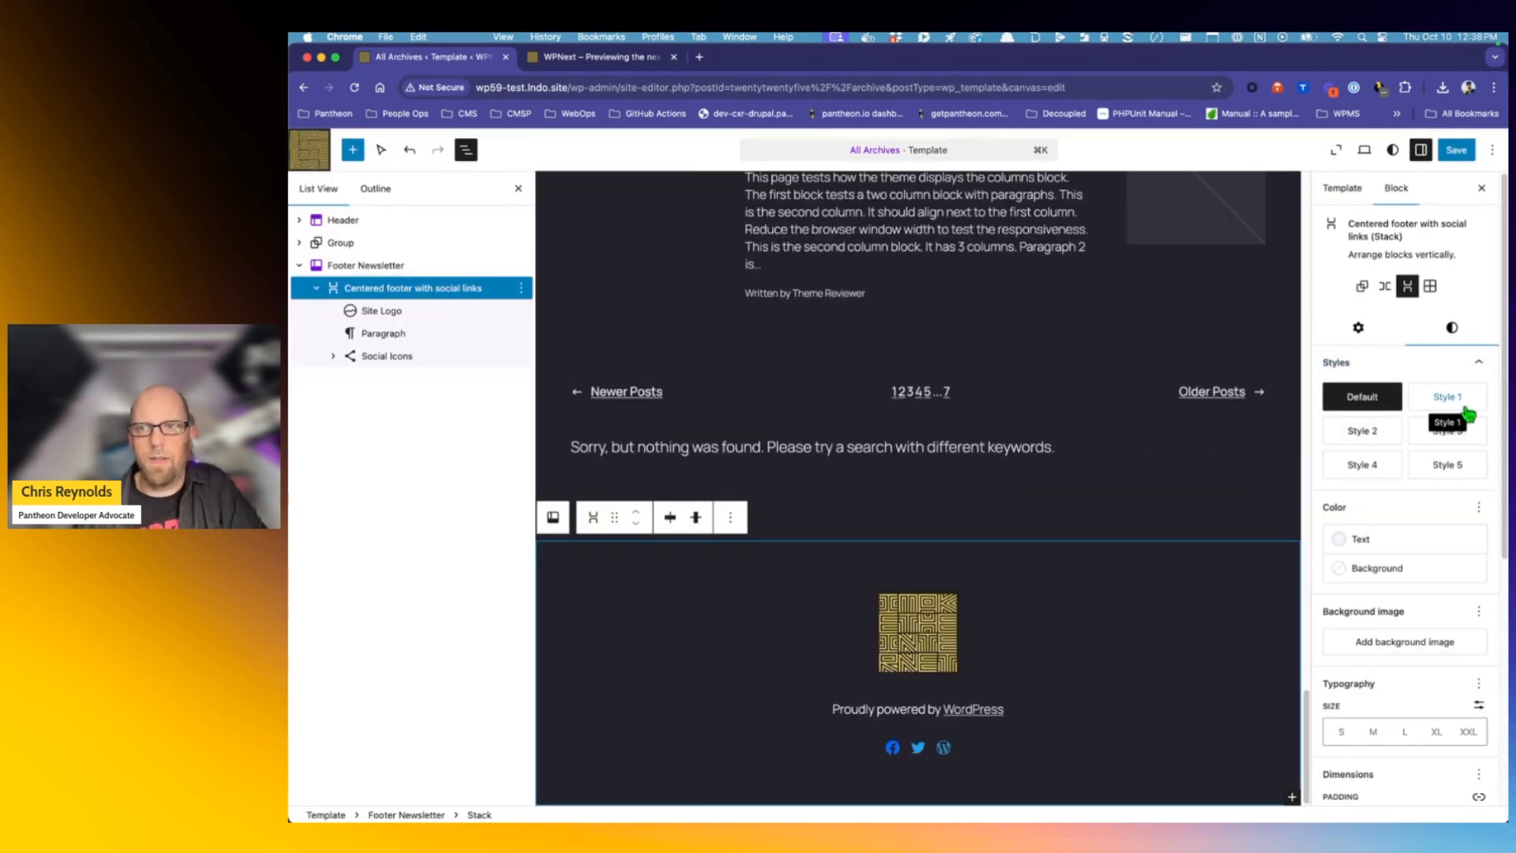
Try section styles Style 1 through Style 5 on the centered footer with social links, ending on Style 3
{"action": "mouse_move", "coordinate": [1467, 414]}
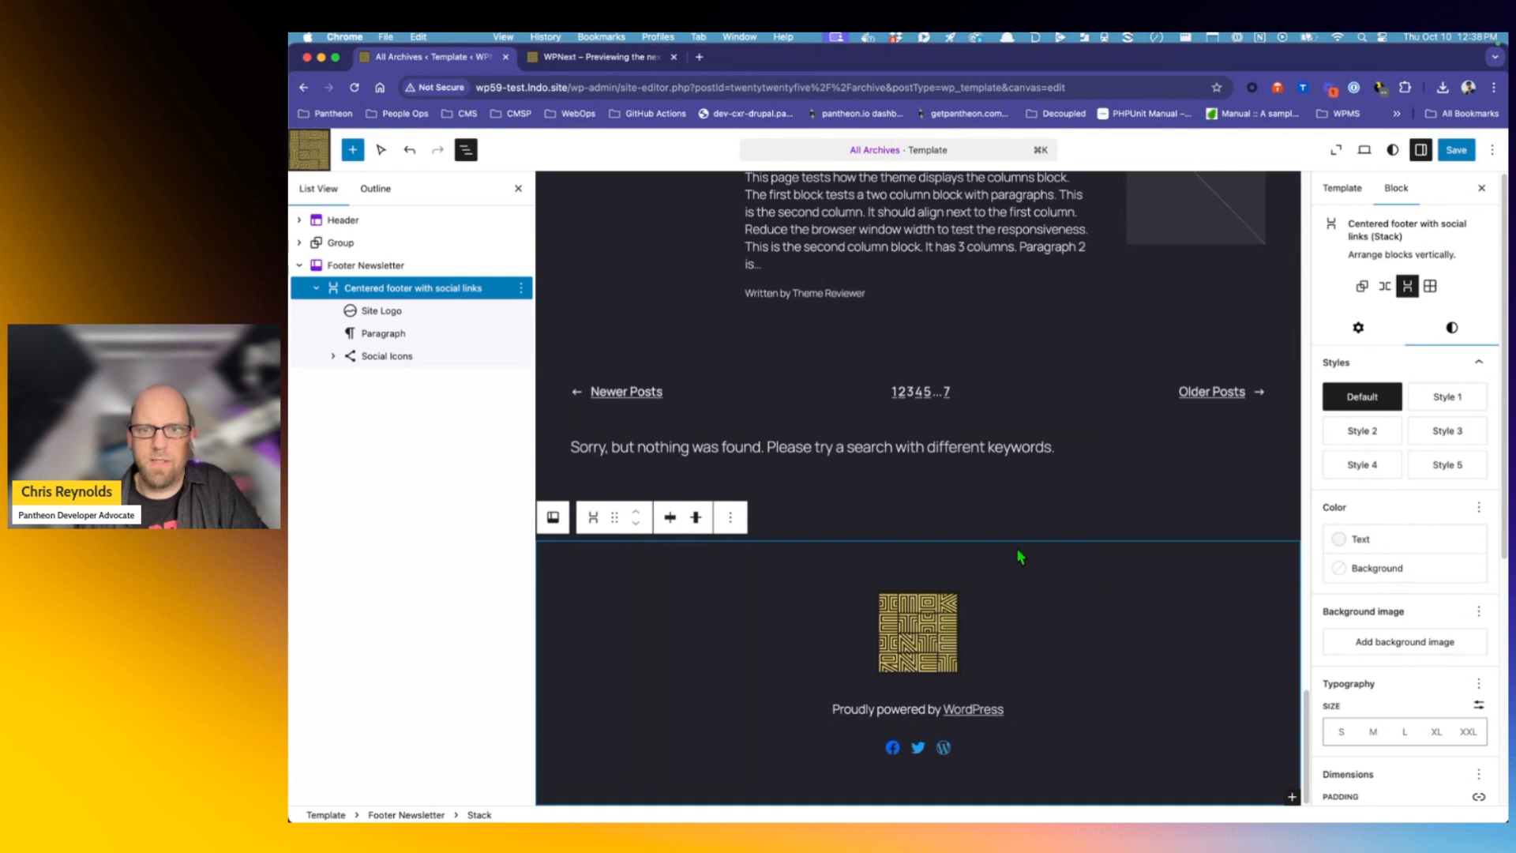
{"action": "left_click", "coordinate": [1437, 401]}
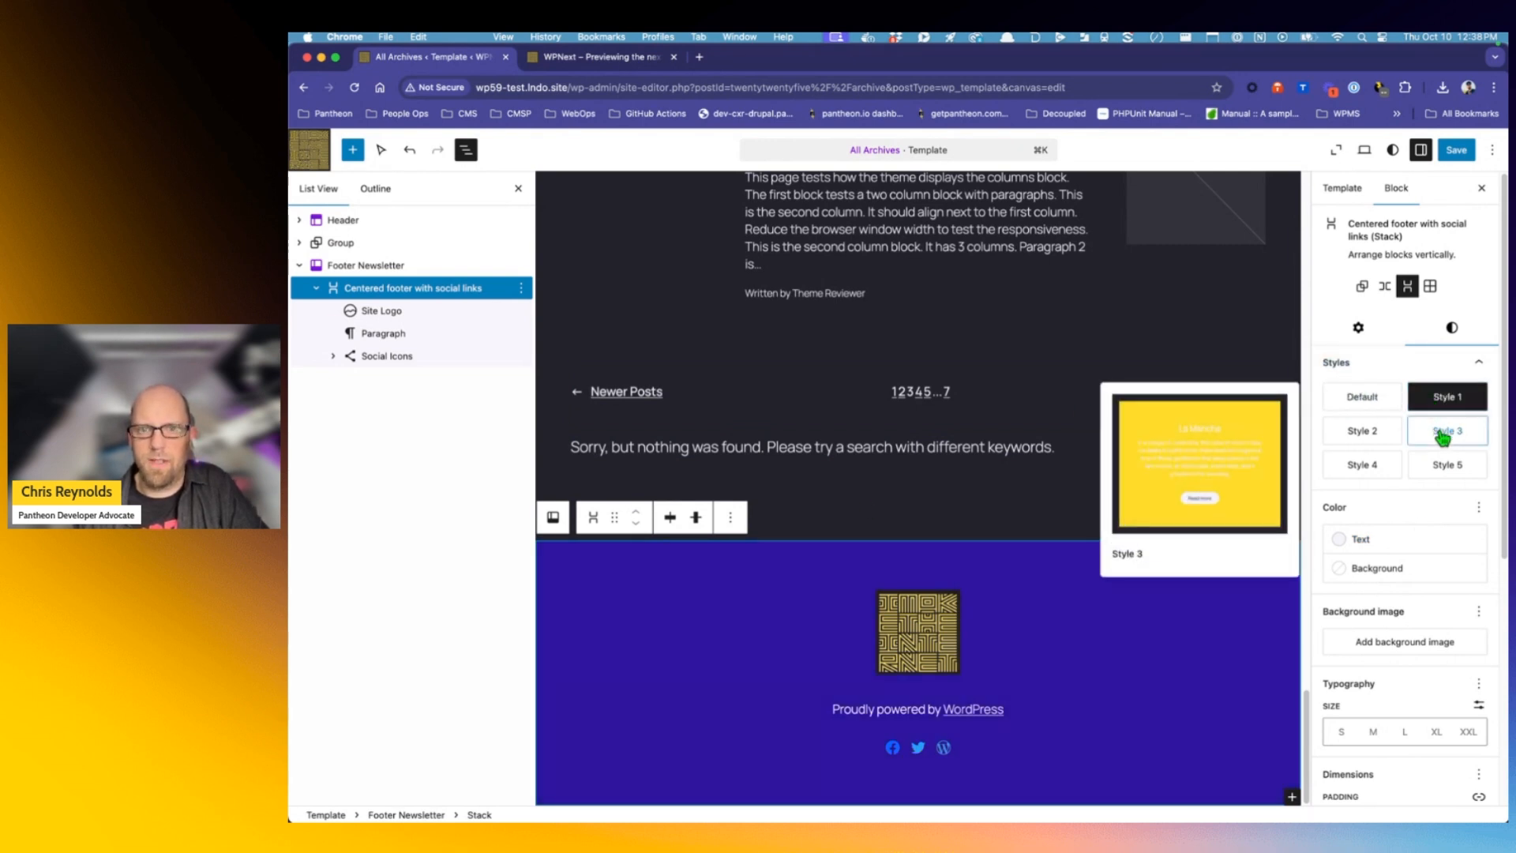
{"action": "left_click", "coordinate": [1439, 431]}
{"action": "left_click", "coordinate": [1366, 436]}
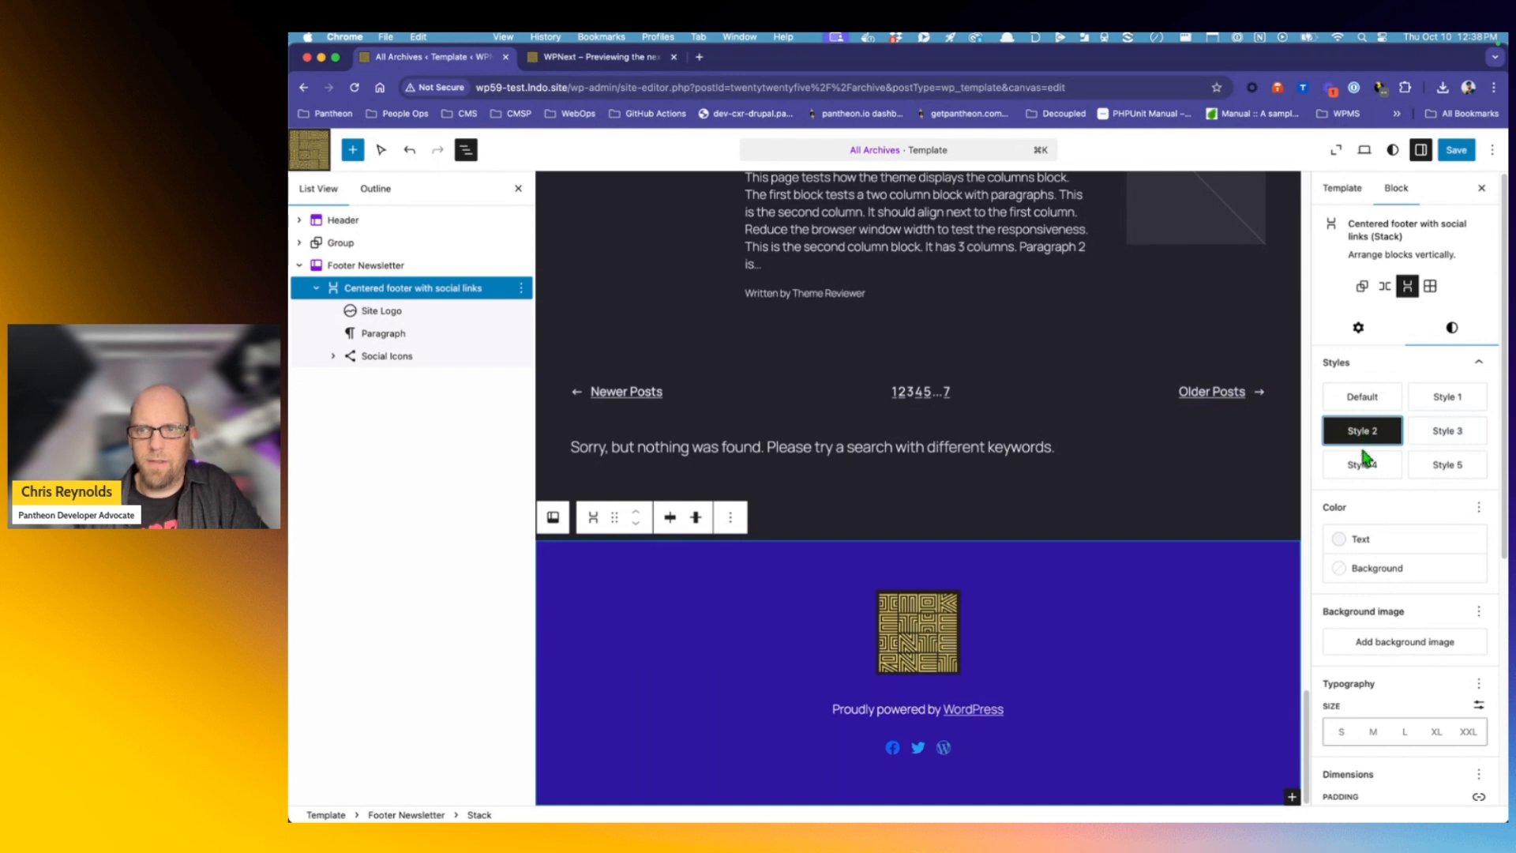
{"action": "left_click", "coordinate": [1364, 463]}
{"action": "left_click", "coordinate": [1444, 468]}
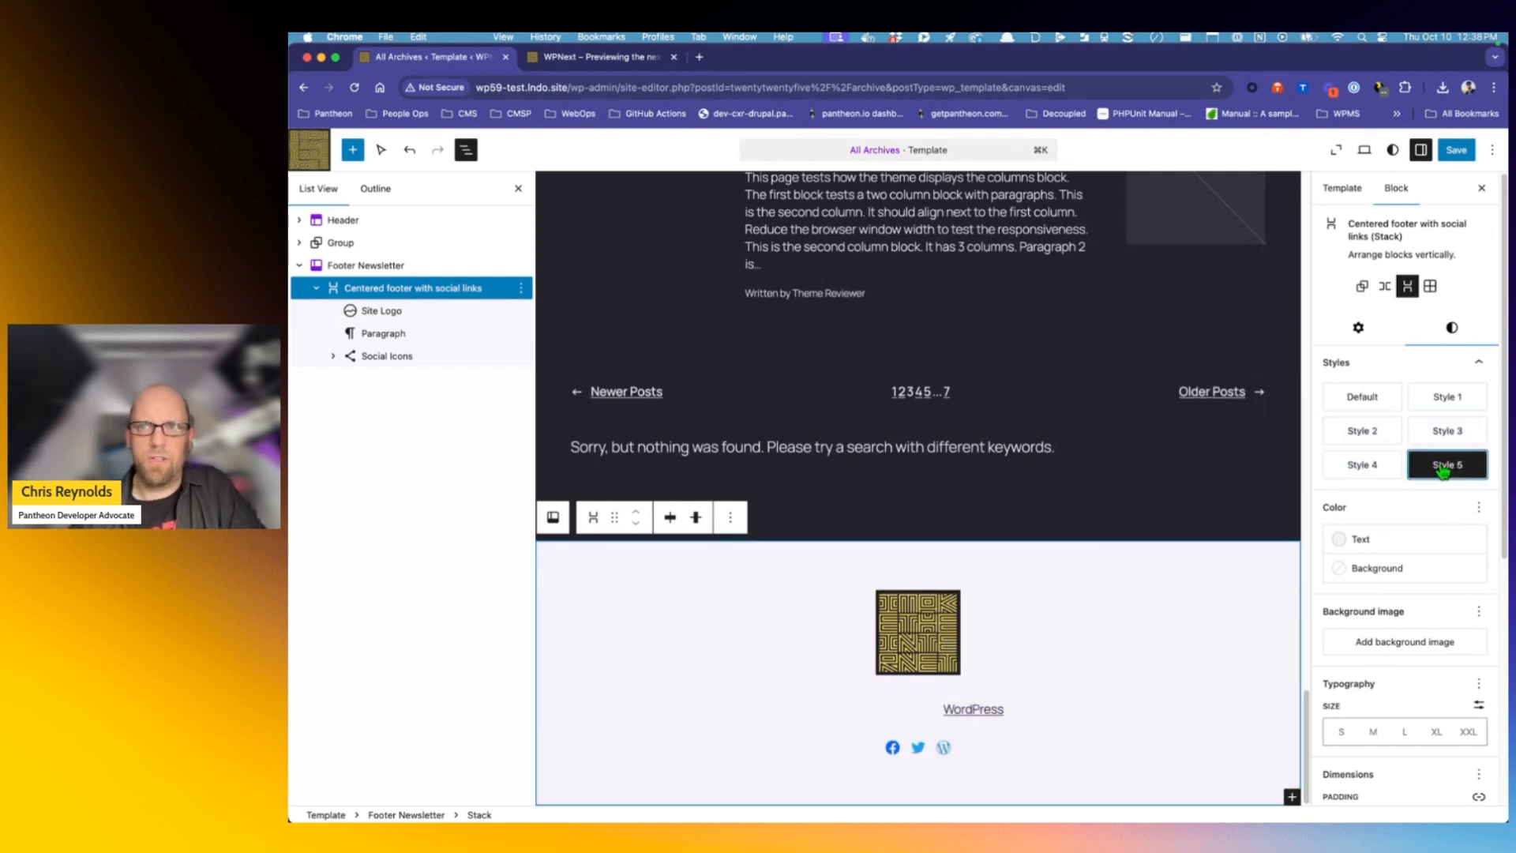
{"action": "left_click", "coordinate": [1451, 397]}
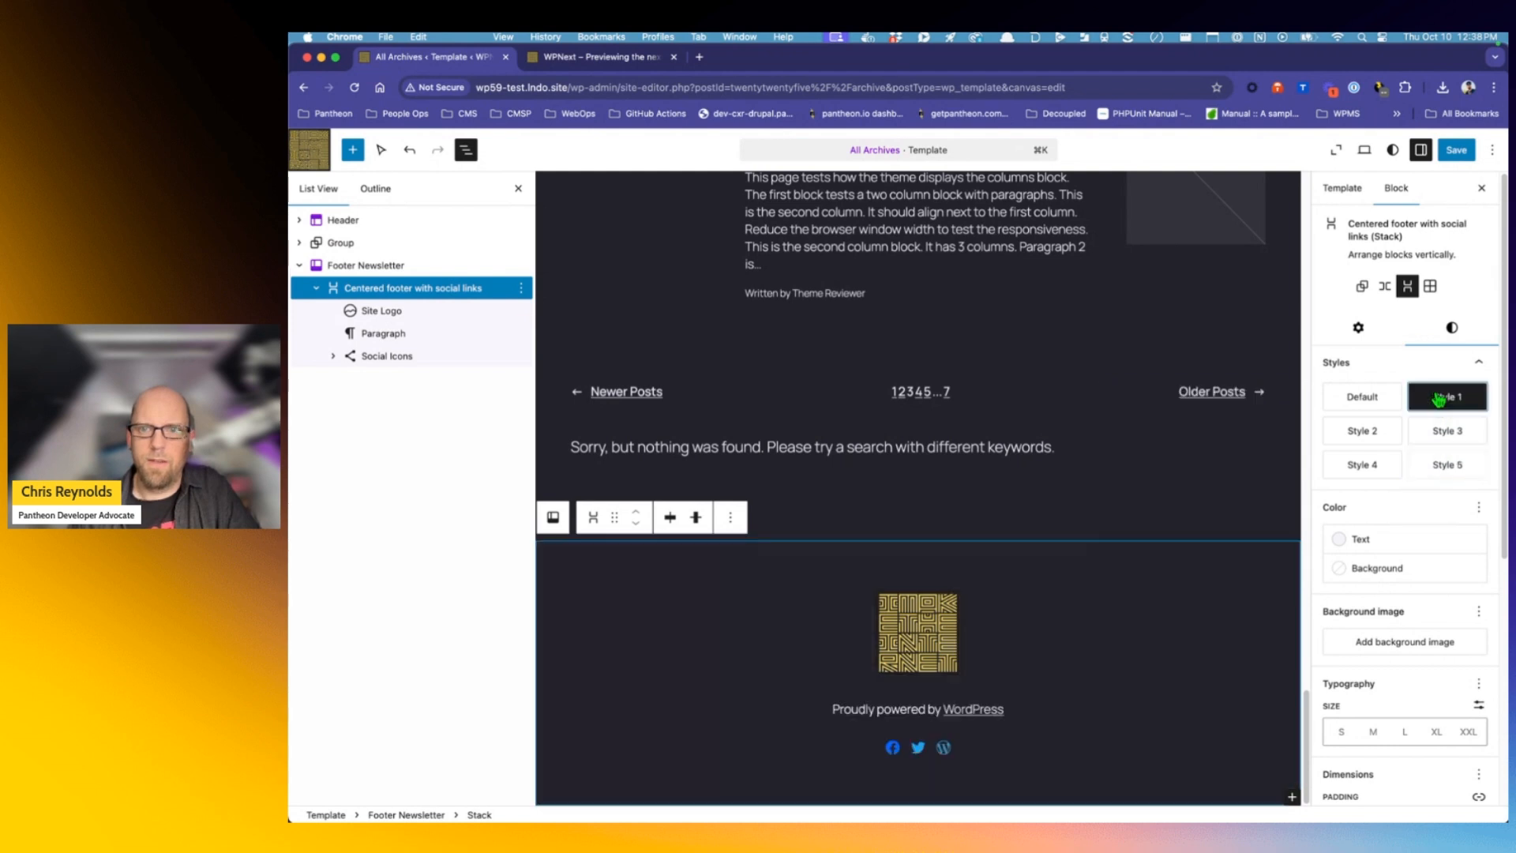
{"action": "left_click", "coordinate": [1364, 466]}
{"action": "left_click", "coordinate": [1450, 470]}
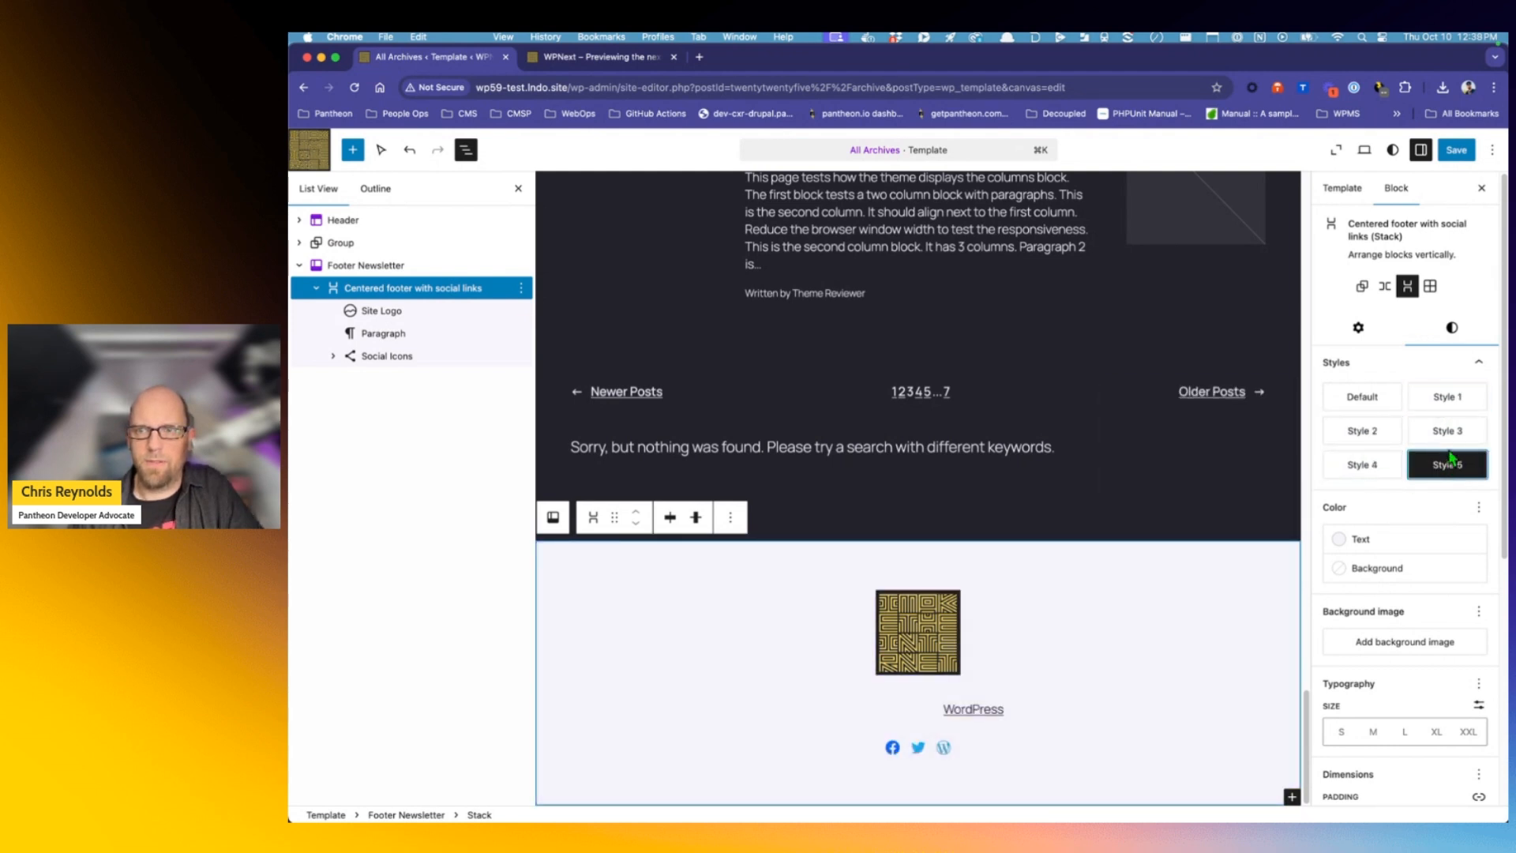
{"action": "left_click", "coordinate": [1445, 434]}
{"action": "left_click", "coordinate": [1361, 432]}
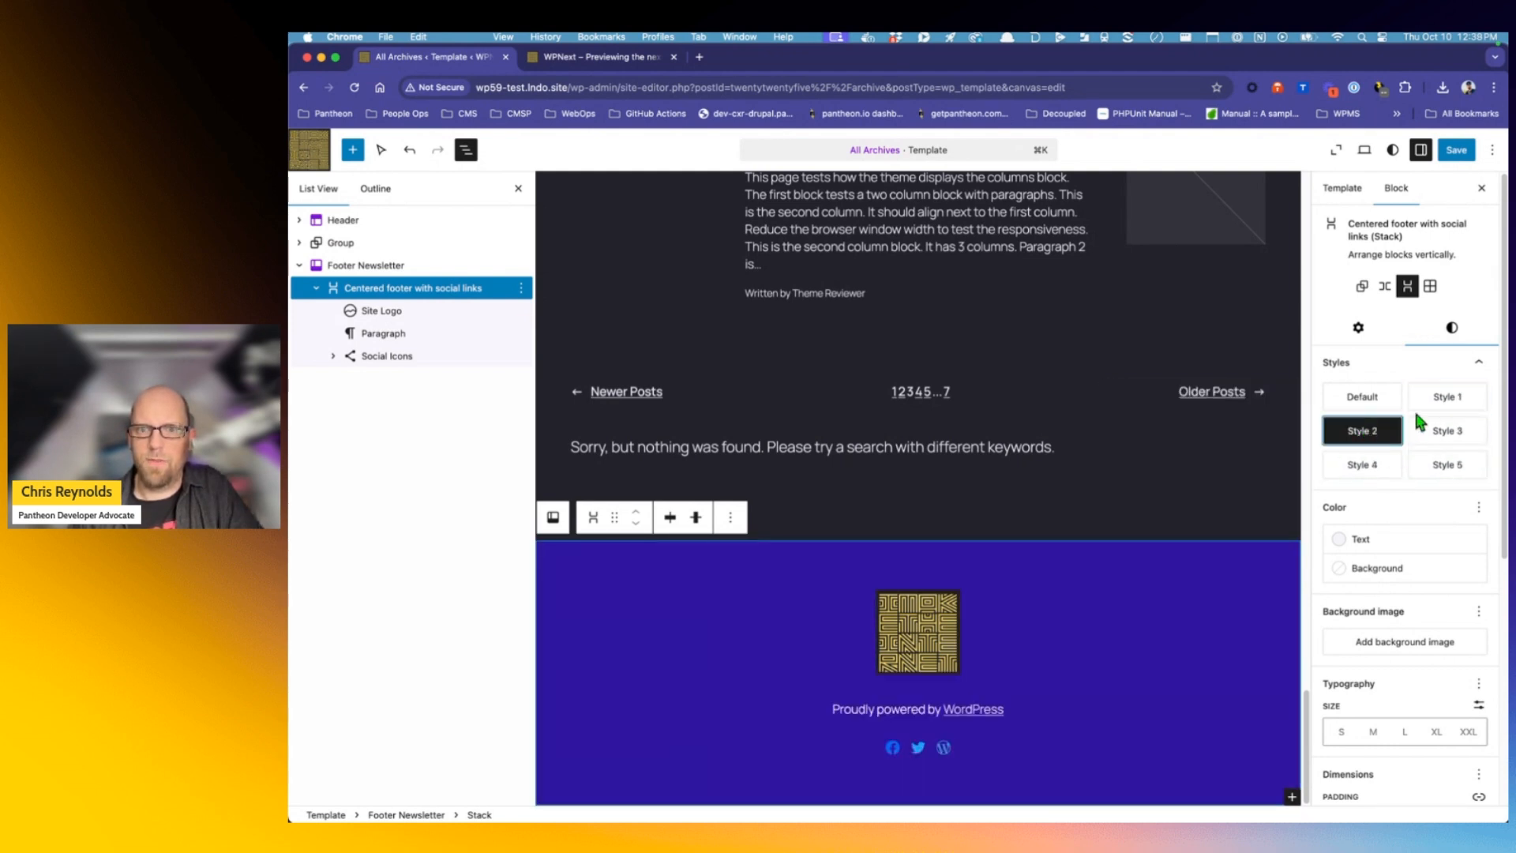
{"action": "left_click", "coordinate": [1434, 406]}
{"action": "left_click", "coordinate": [1443, 433]}
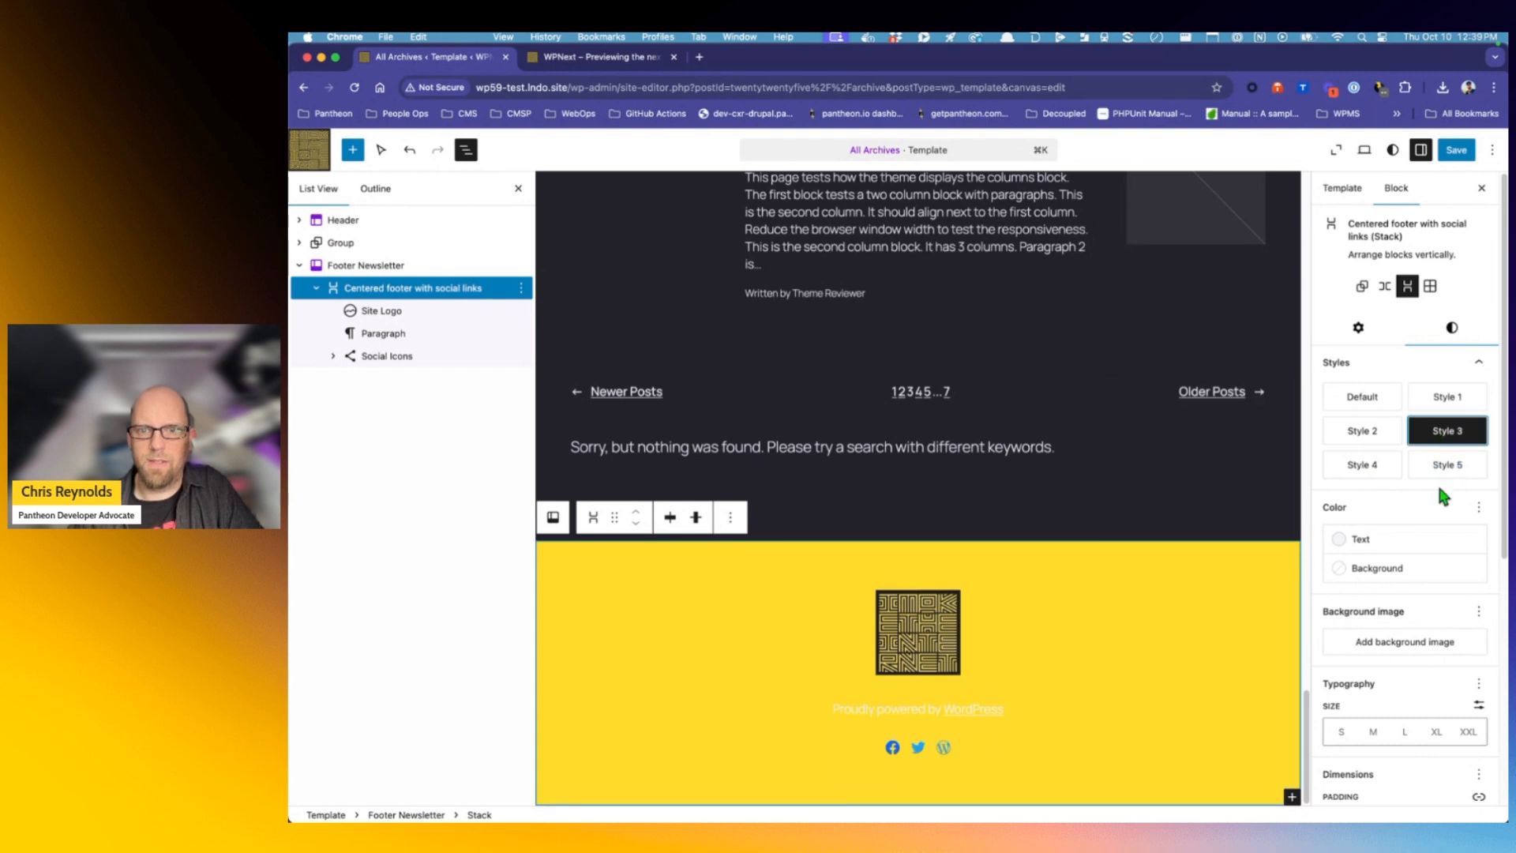
Select the "Proudly powered by WordPress" paragraph in the footer and examine its color contrast notice
{"action": "left_click", "coordinate": [901, 709]}
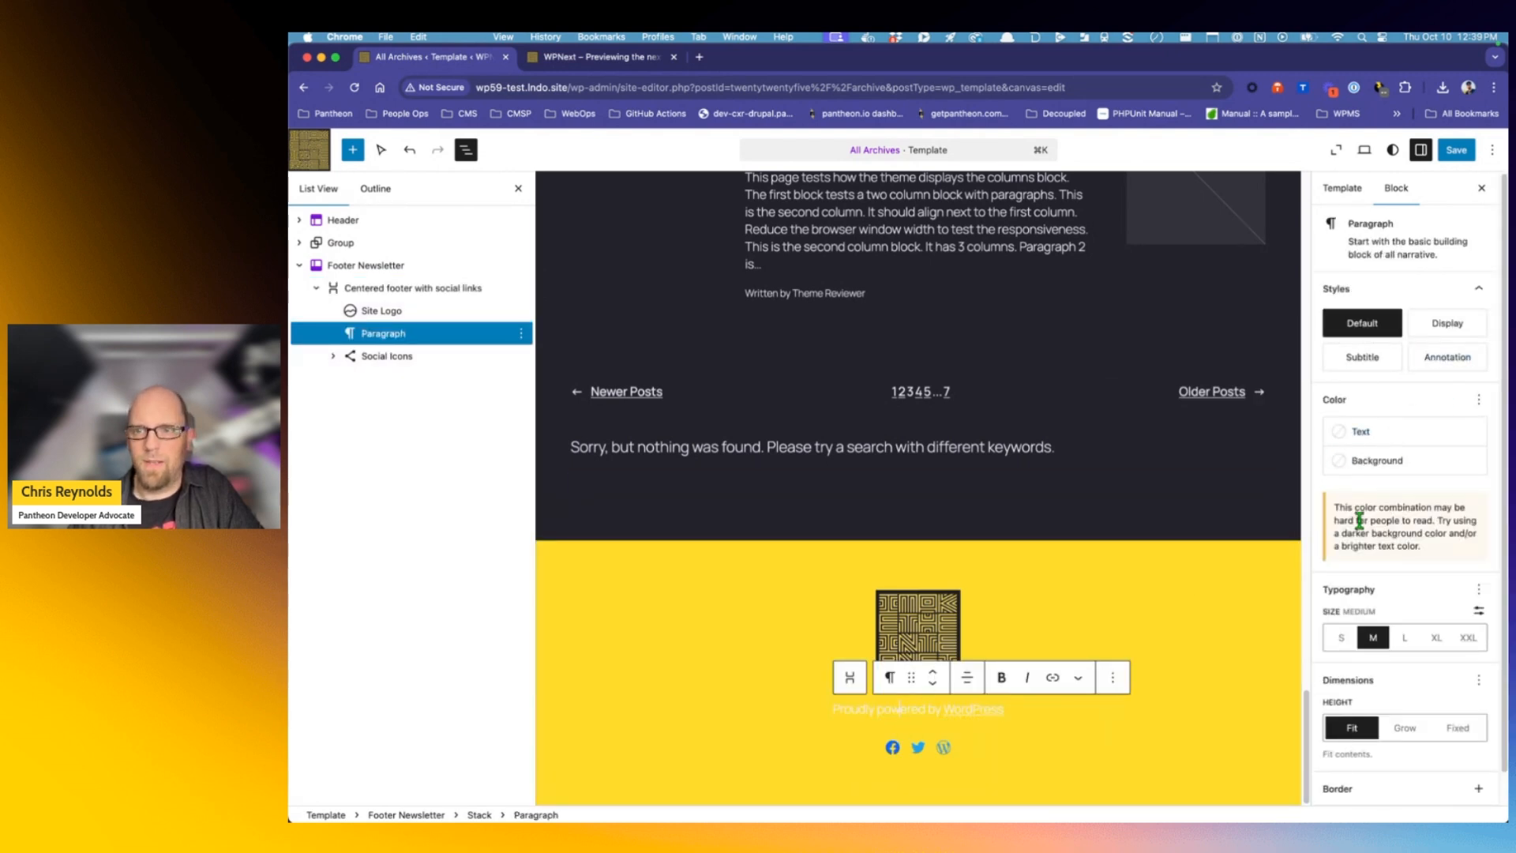
{"action": "left_click_drag", "start_coordinate": [1357, 517], "coordinate": [1406, 542]}
{"action": "left_click", "coordinate": [1406, 542]}
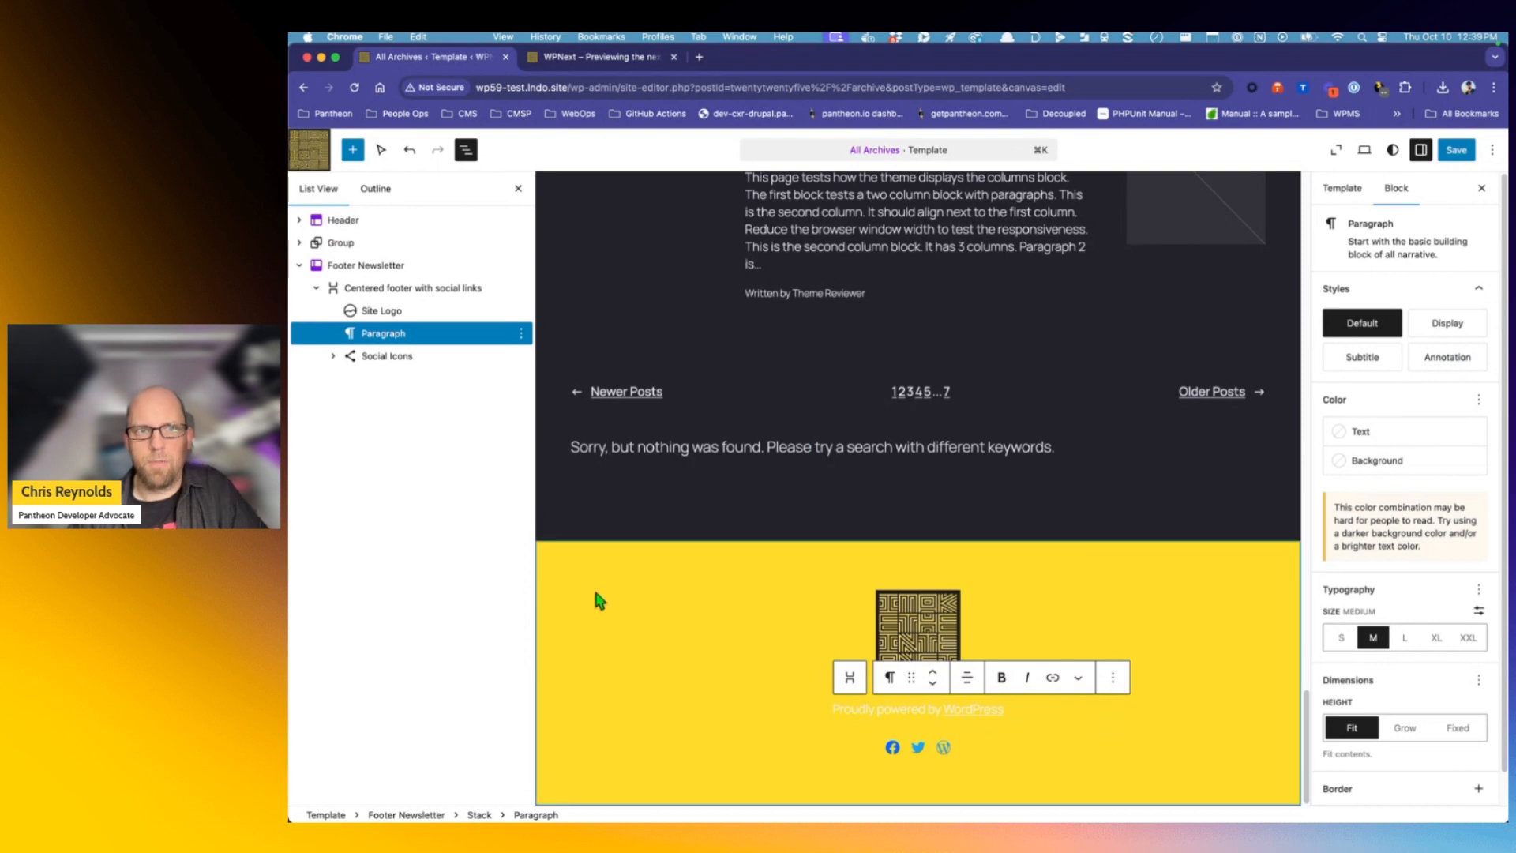
Set the style of the centered footer with social links back to Default
{"action": "left_click", "coordinate": [367, 290]}
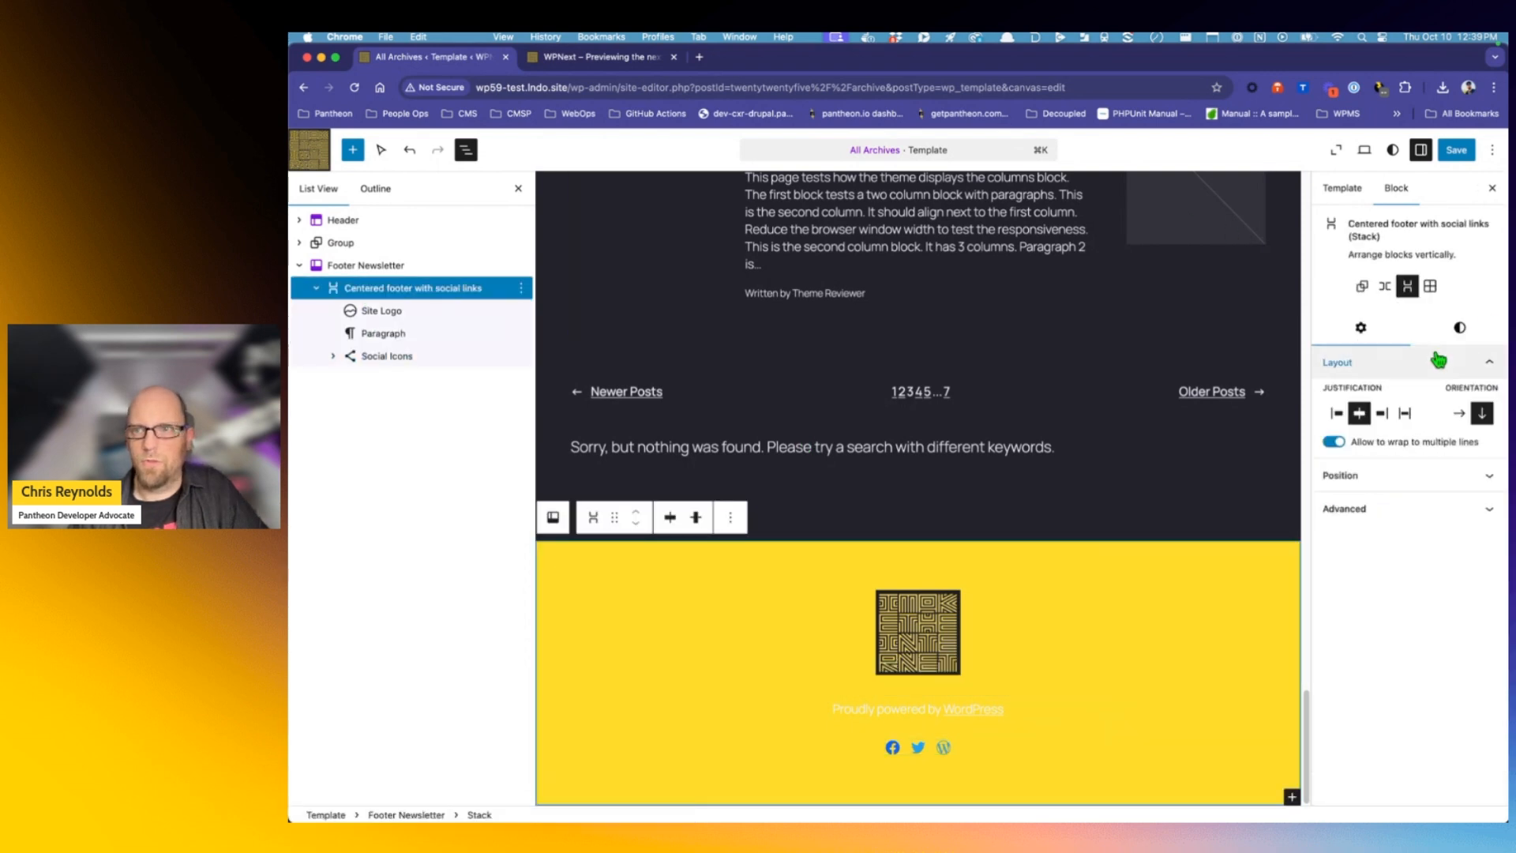
{"action": "left_click", "coordinate": [1460, 331]}
{"action": "left_click", "coordinate": [1359, 396]}
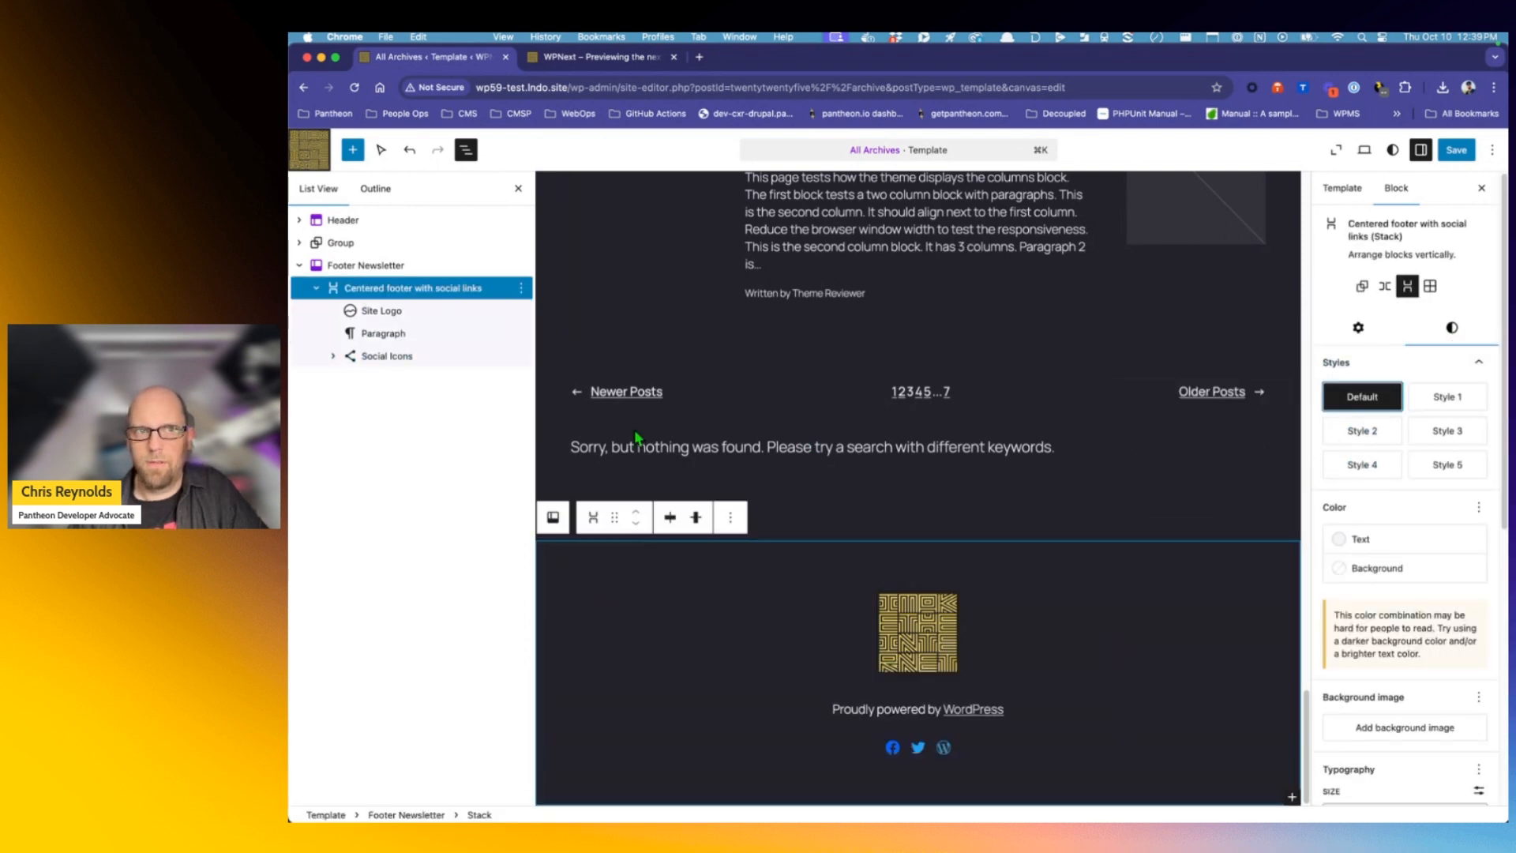
Leave the All Archives template, go back to the Design overview and open the site-wide Styles
{"action": "left_click", "coordinate": [297, 159]}
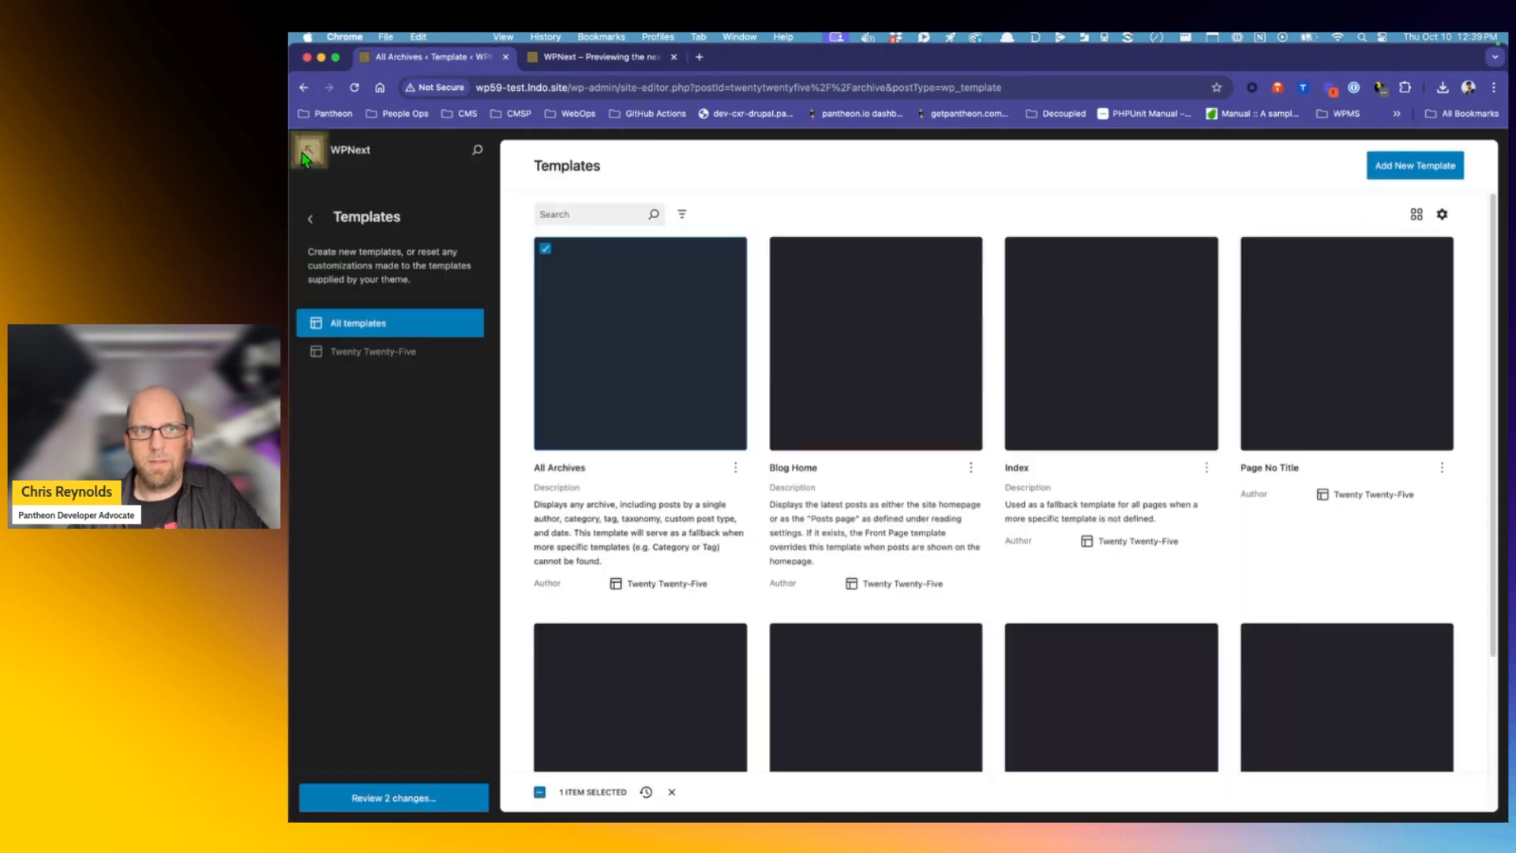
{"action": "left_click", "coordinate": [310, 220]}
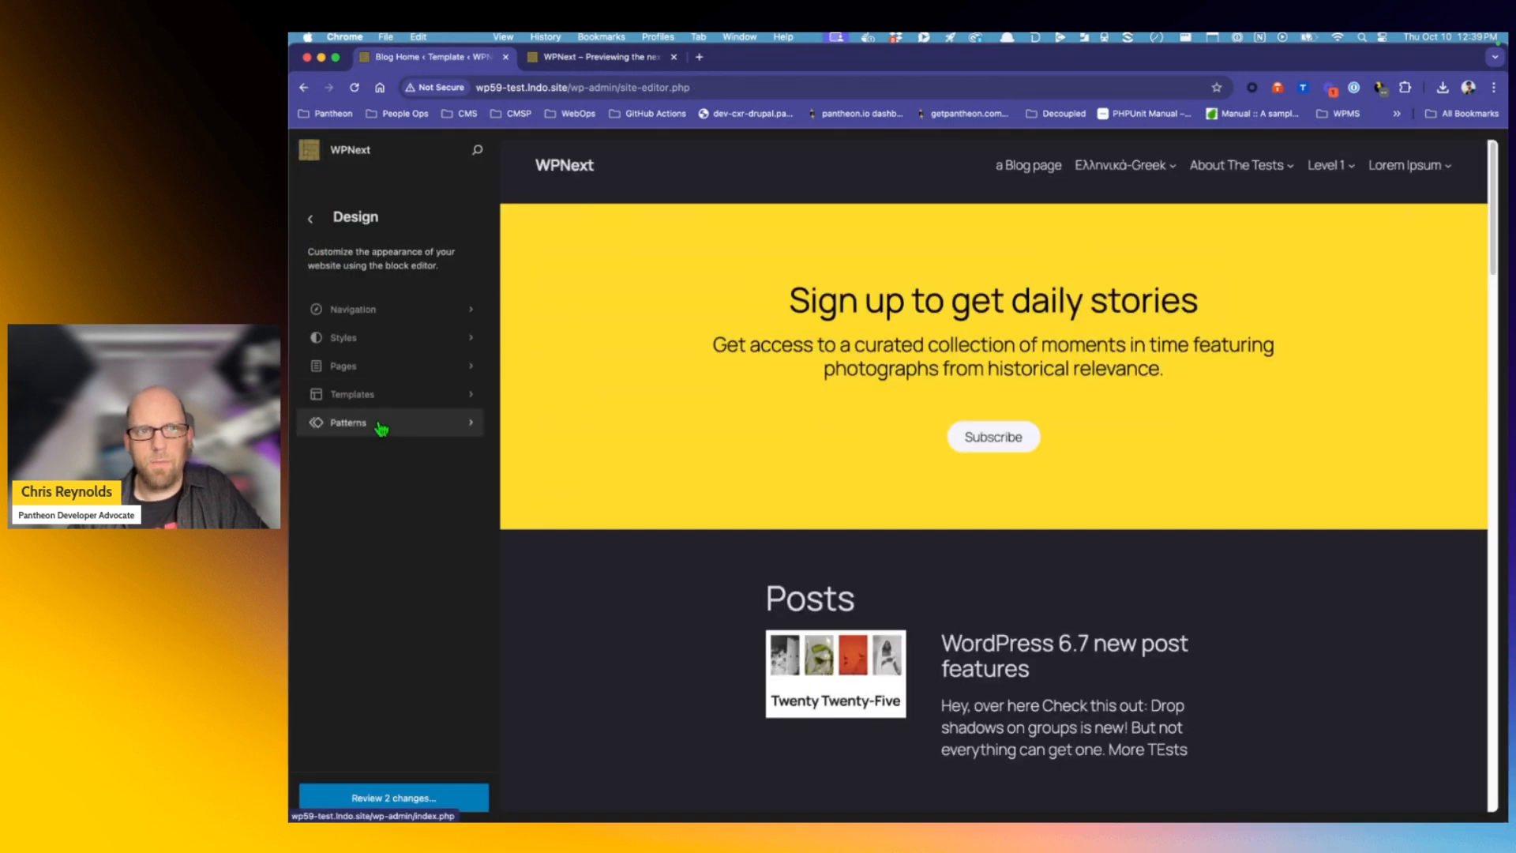
{"action": "left_click", "coordinate": [379, 345]}
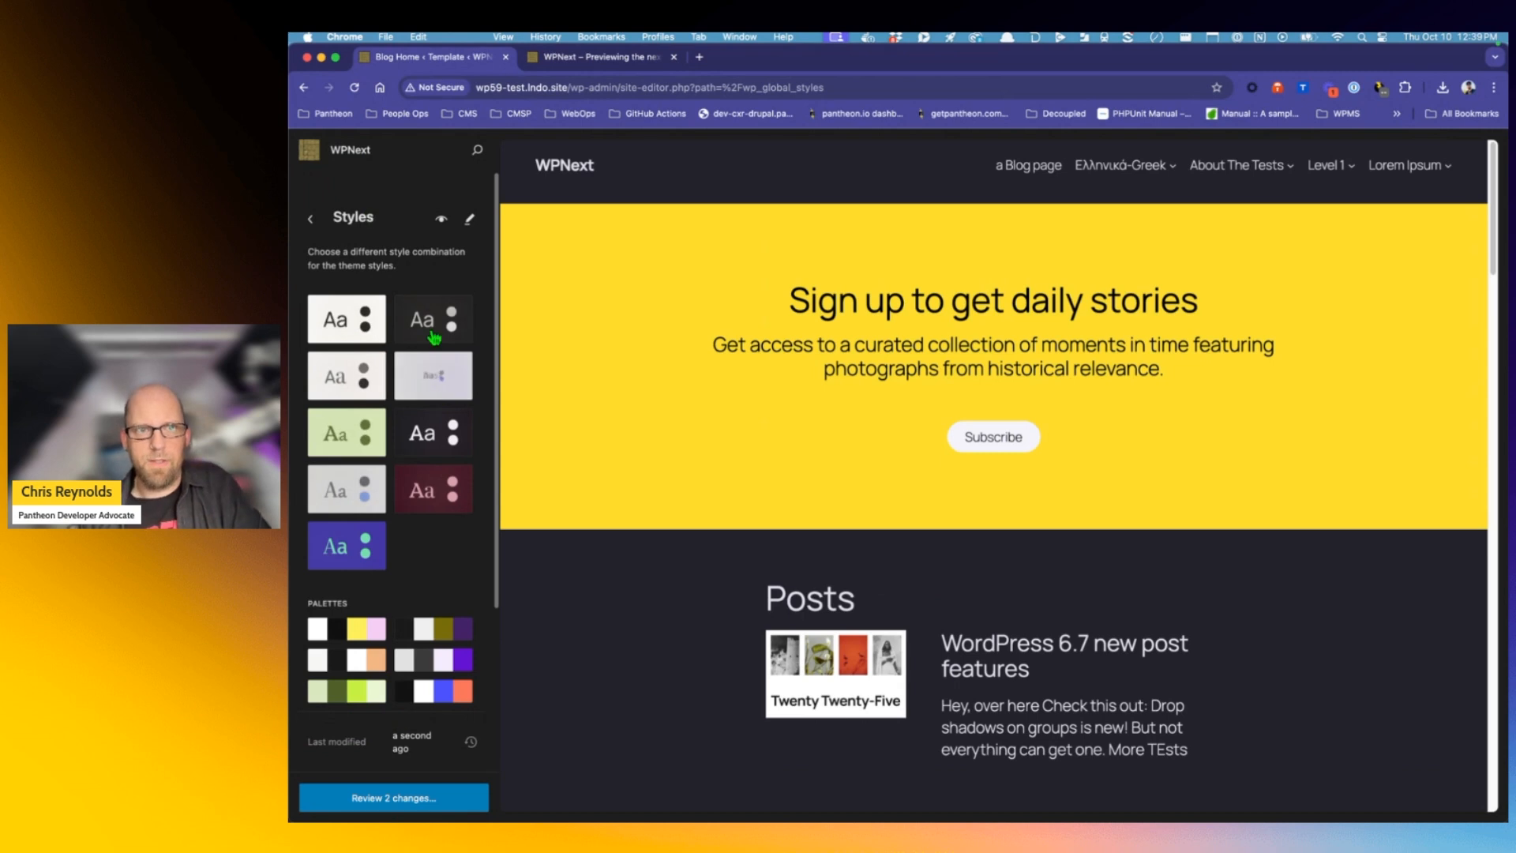
Try several theme style variations on the site, including Default, Evening and Noon, and settle on Twilight
{"action": "left_click", "coordinate": [340, 324]}
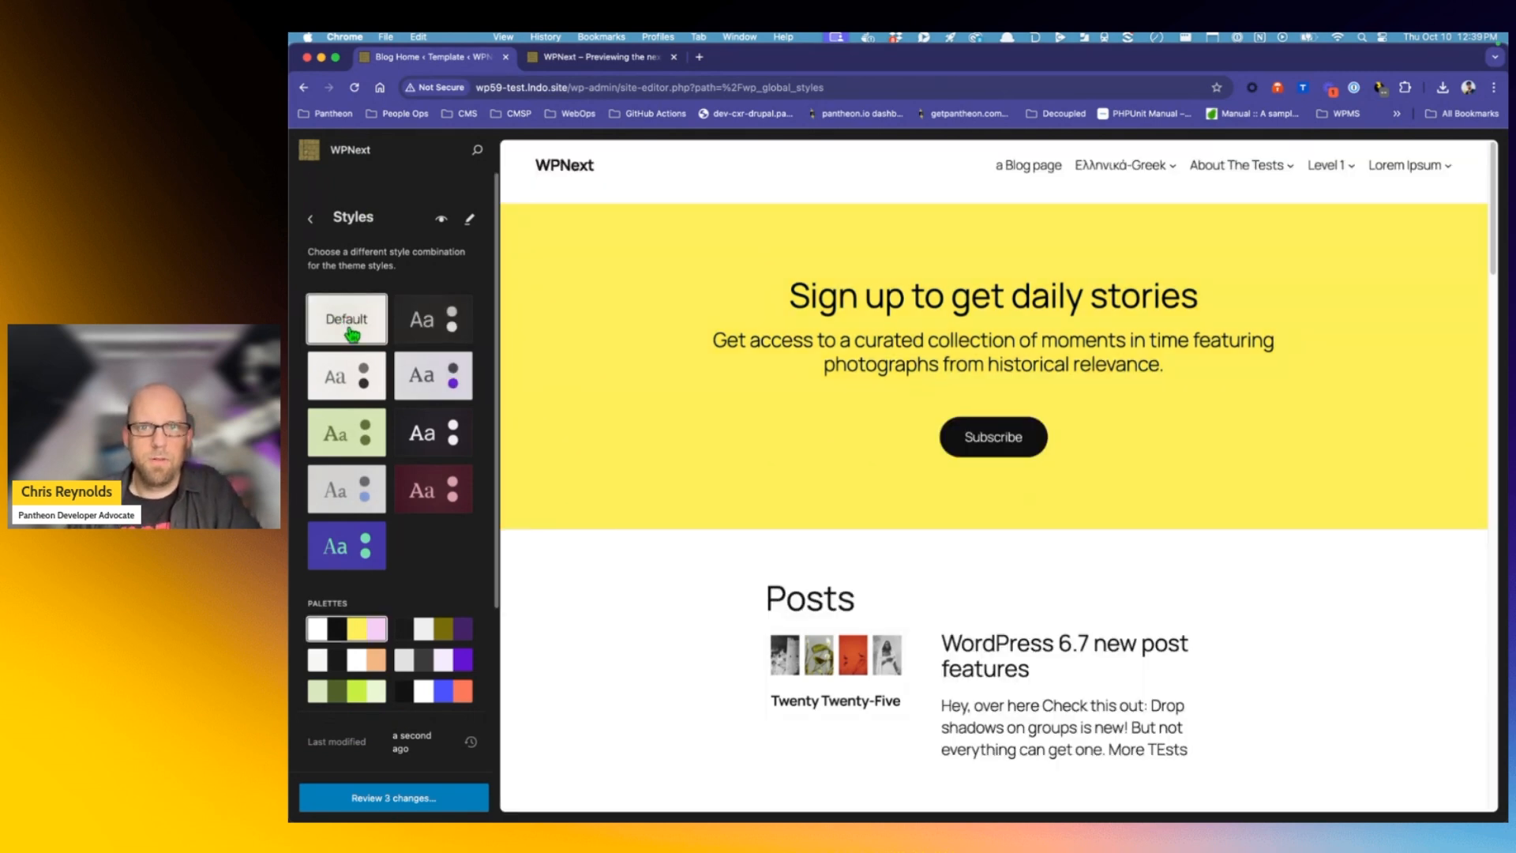
{"action": "left_click", "coordinate": [466, 333]}
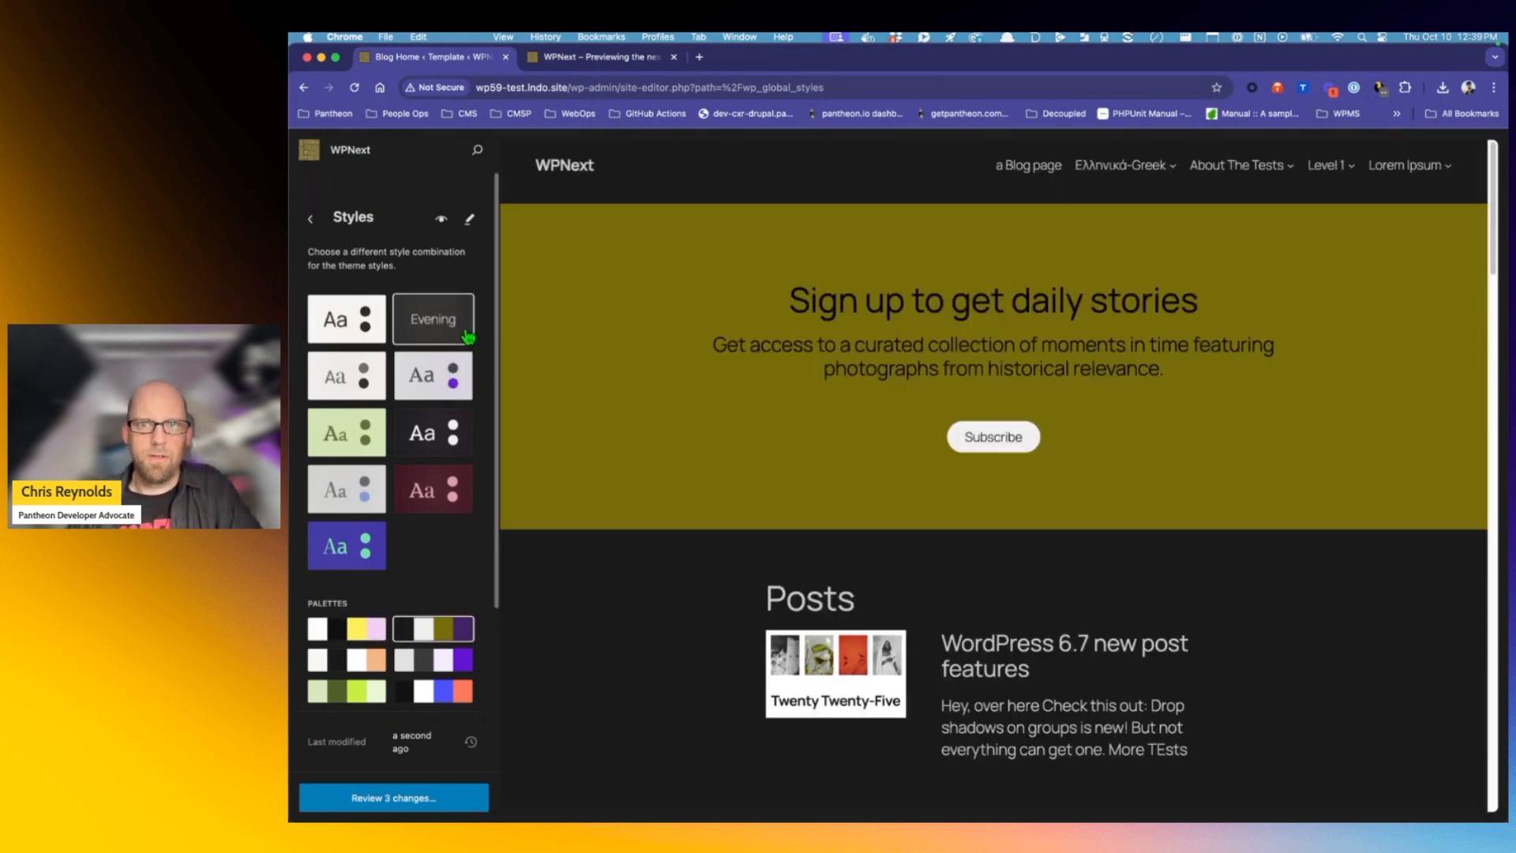
{"action": "left_click", "coordinate": [433, 387]}
{"action": "left_click", "coordinate": [363, 390]}
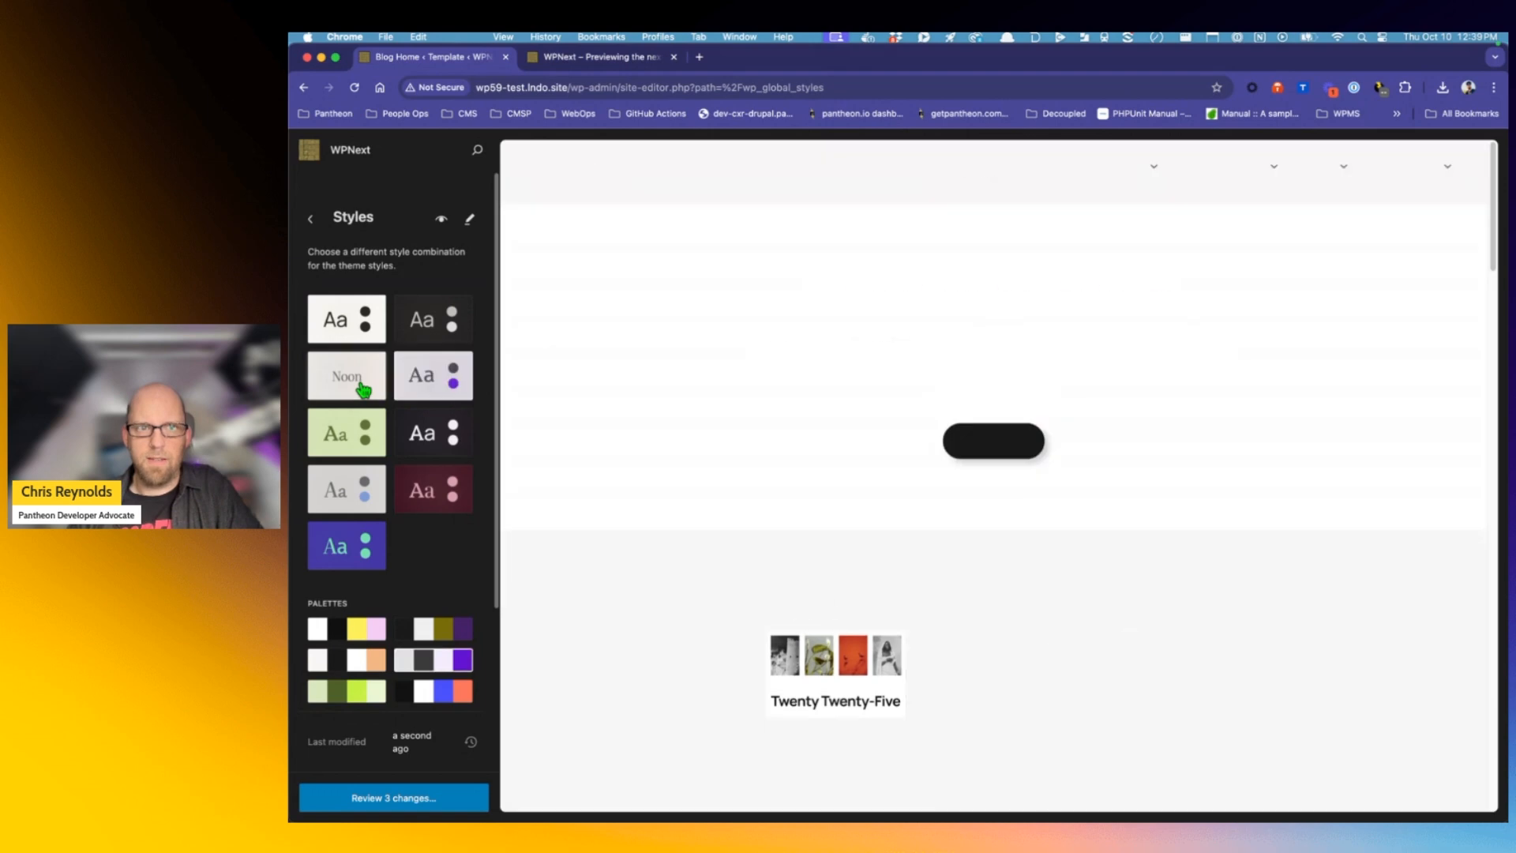
{"action": "left_click", "coordinate": [357, 442]}
{"action": "left_click", "coordinate": [438, 456]}
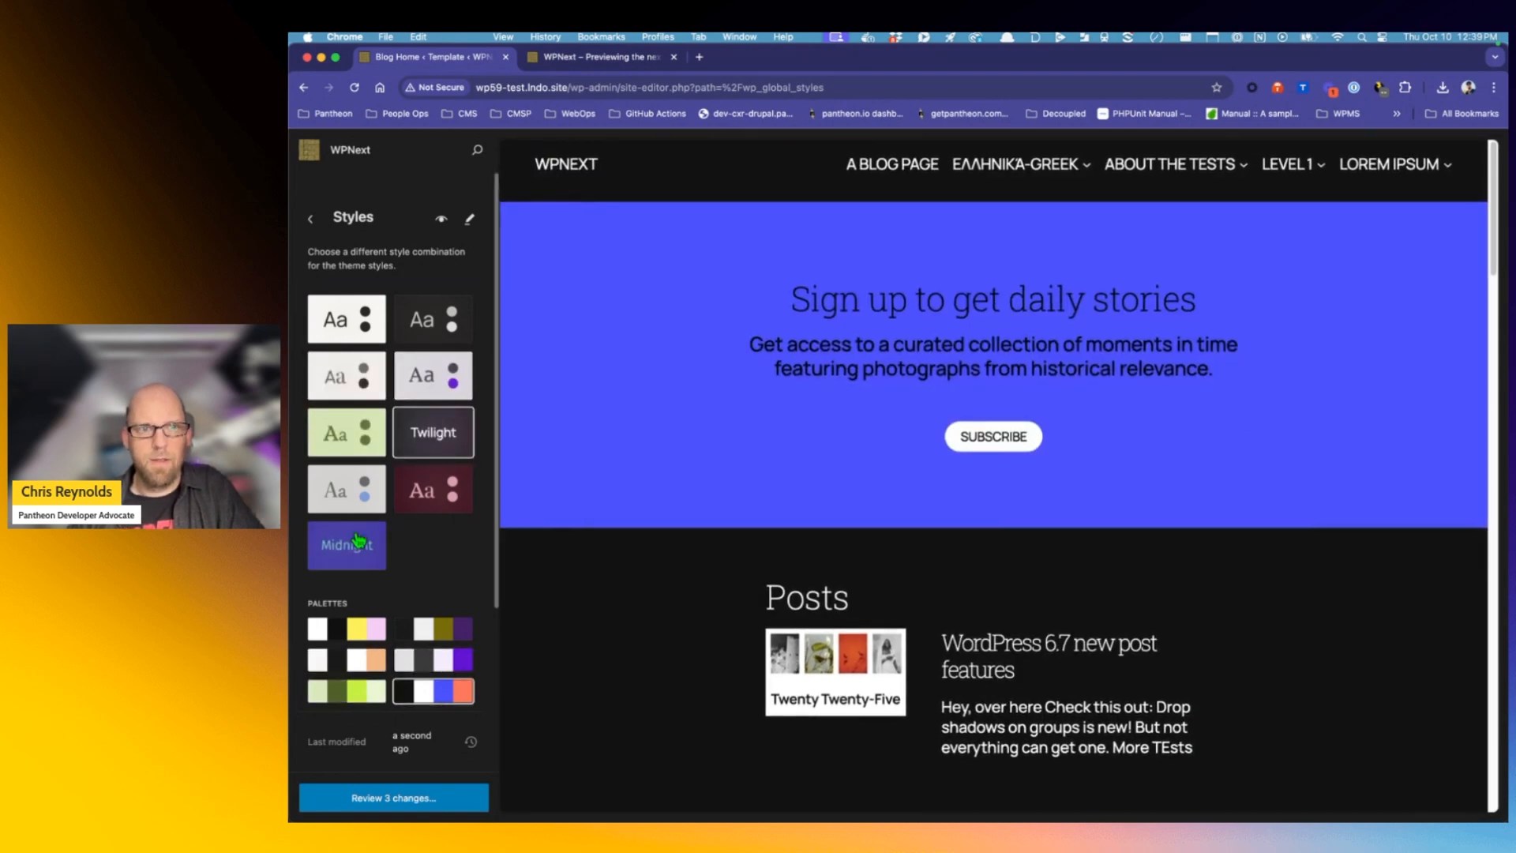
Try several color palettes with the Twilight style, ending on the maroon, white, pale yellow and pink palette
{"action": "scroll", "coordinate": [355, 541], "scroll_direction": "down", "scroll_amount": 5}
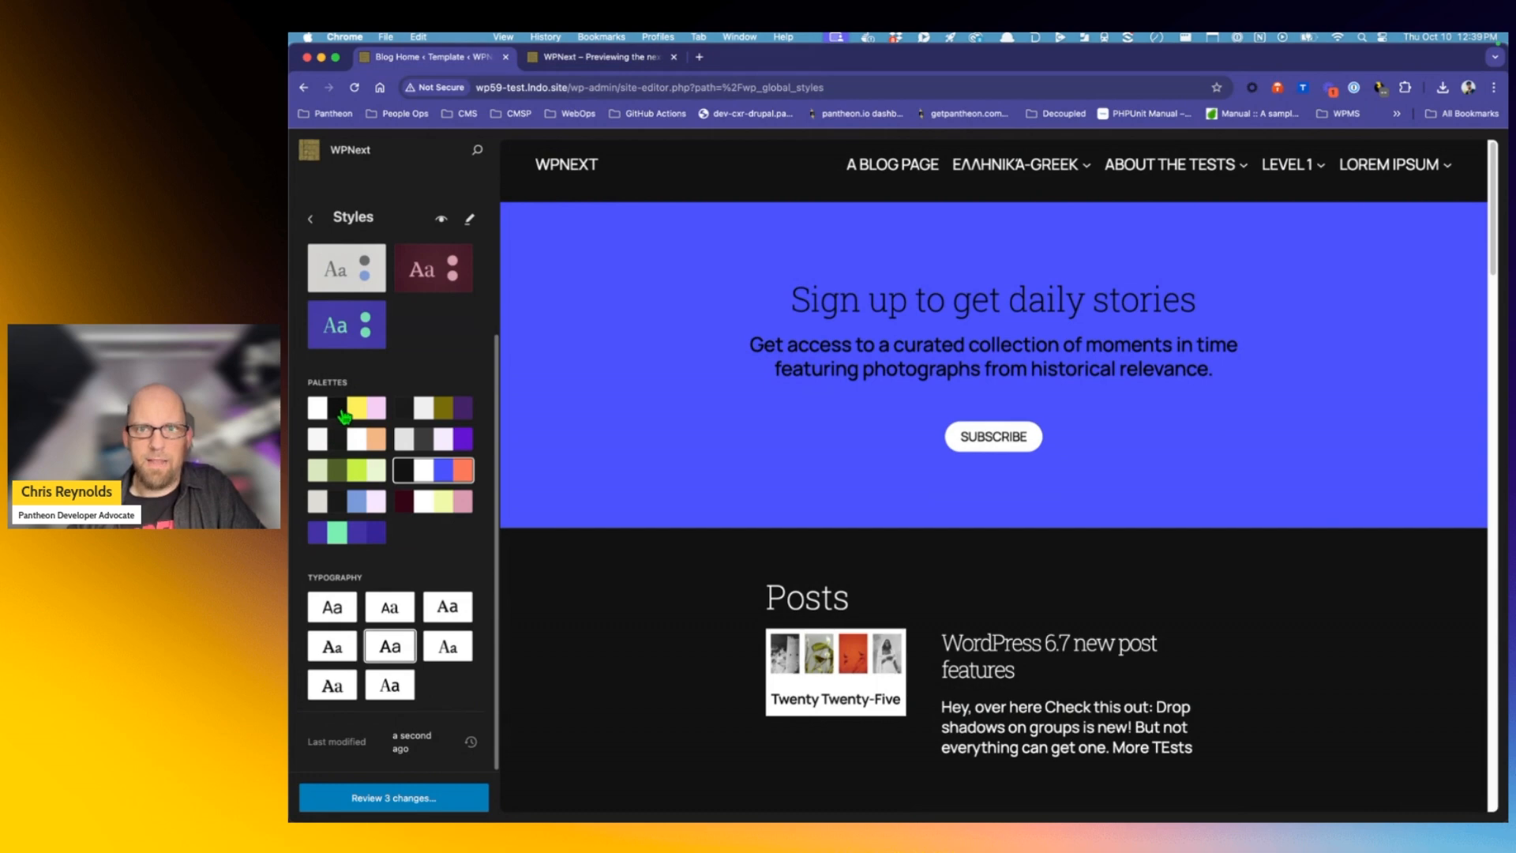
{"action": "left_click", "coordinate": [345, 416]}
{"action": "left_click", "coordinate": [424, 410]}
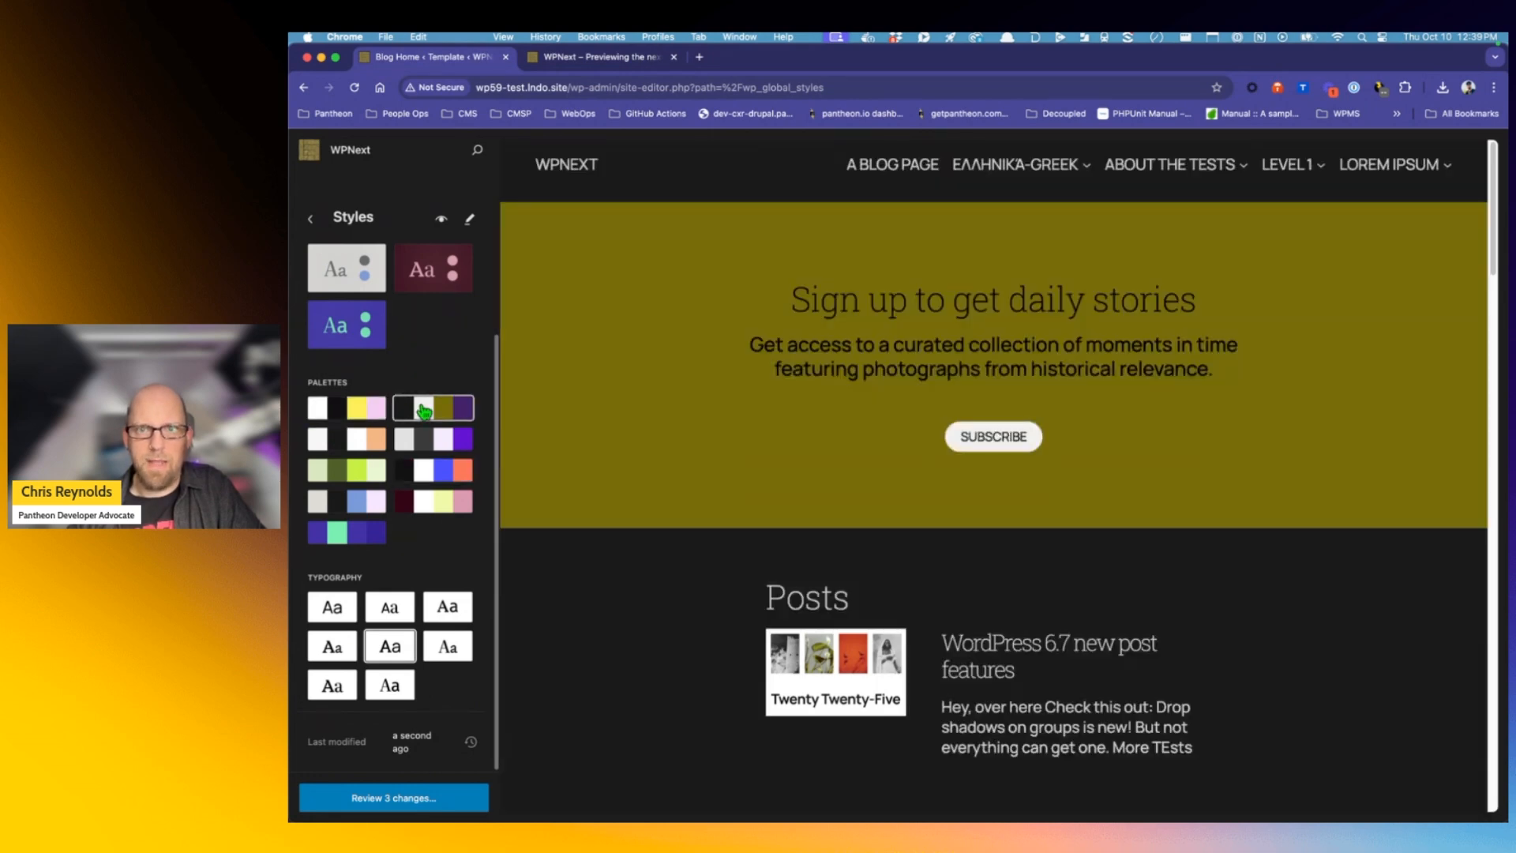
{"action": "scroll", "coordinate": [438, 474], "scroll_direction": "up", "scroll_amount": 1}
{"action": "left_click", "coordinate": [442, 512]}
{"action": "left_click", "coordinate": [441, 551]}
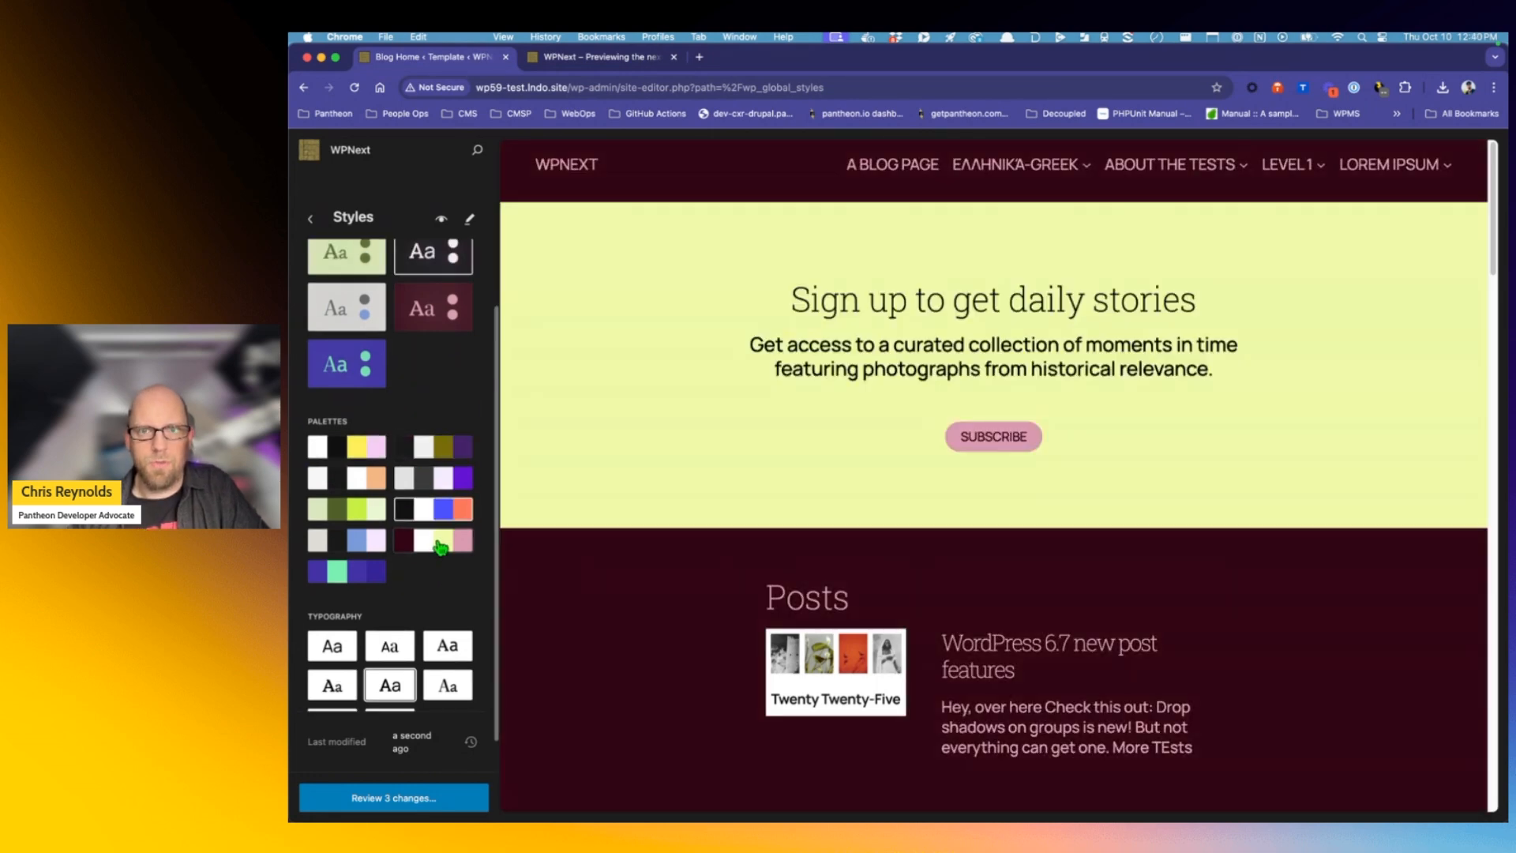
Apply the light grey, dark grey, lavender and purple palette and try the typography presets, settling on the third one
{"action": "left_click", "coordinate": [347, 572]}
{"action": "left_click", "coordinate": [464, 484]}
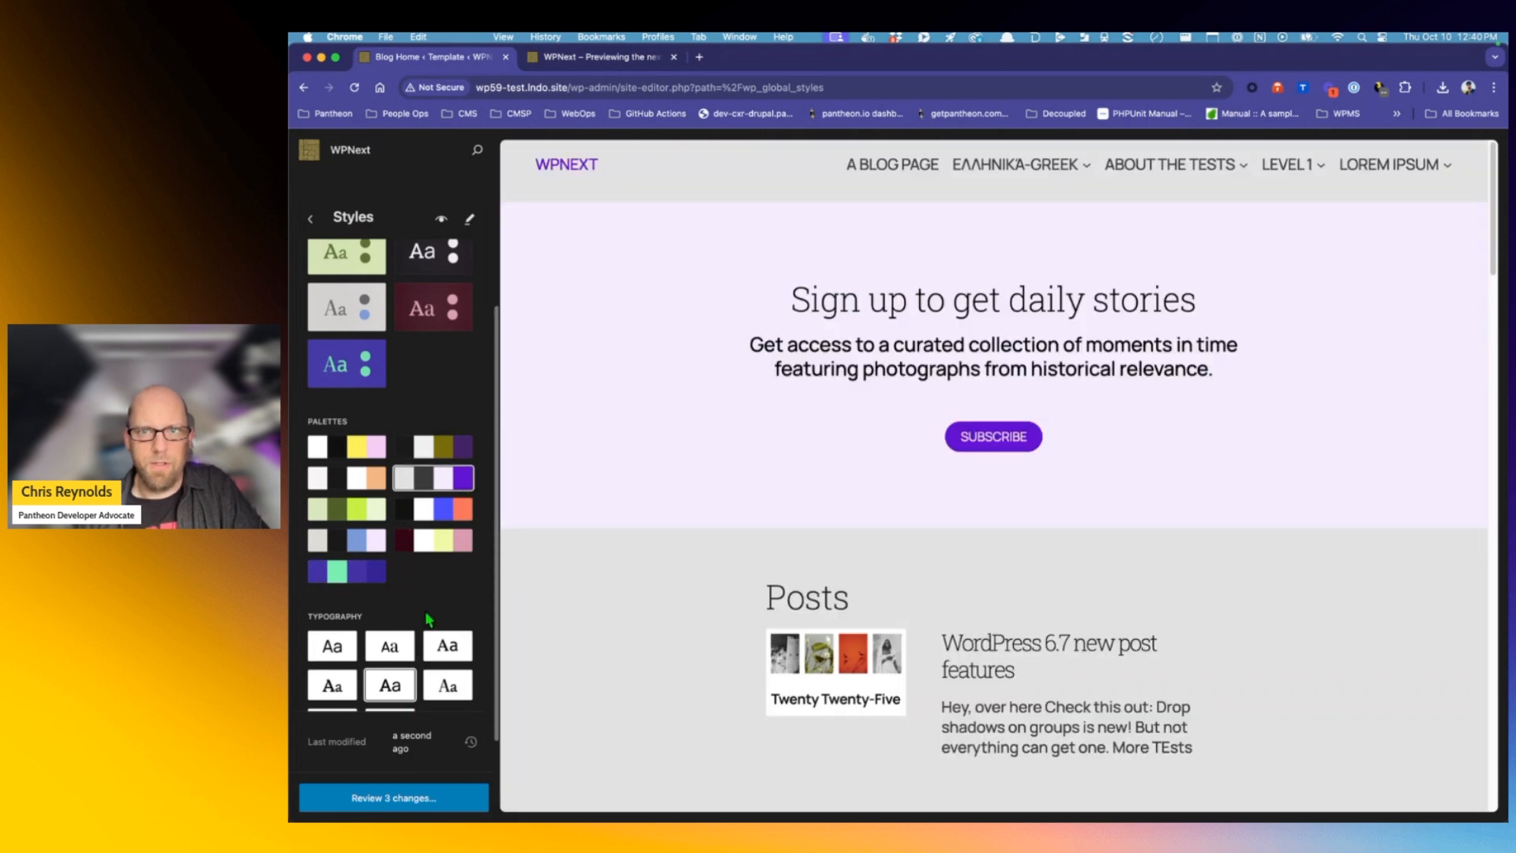
{"action": "left_click", "coordinate": [332, 649]}
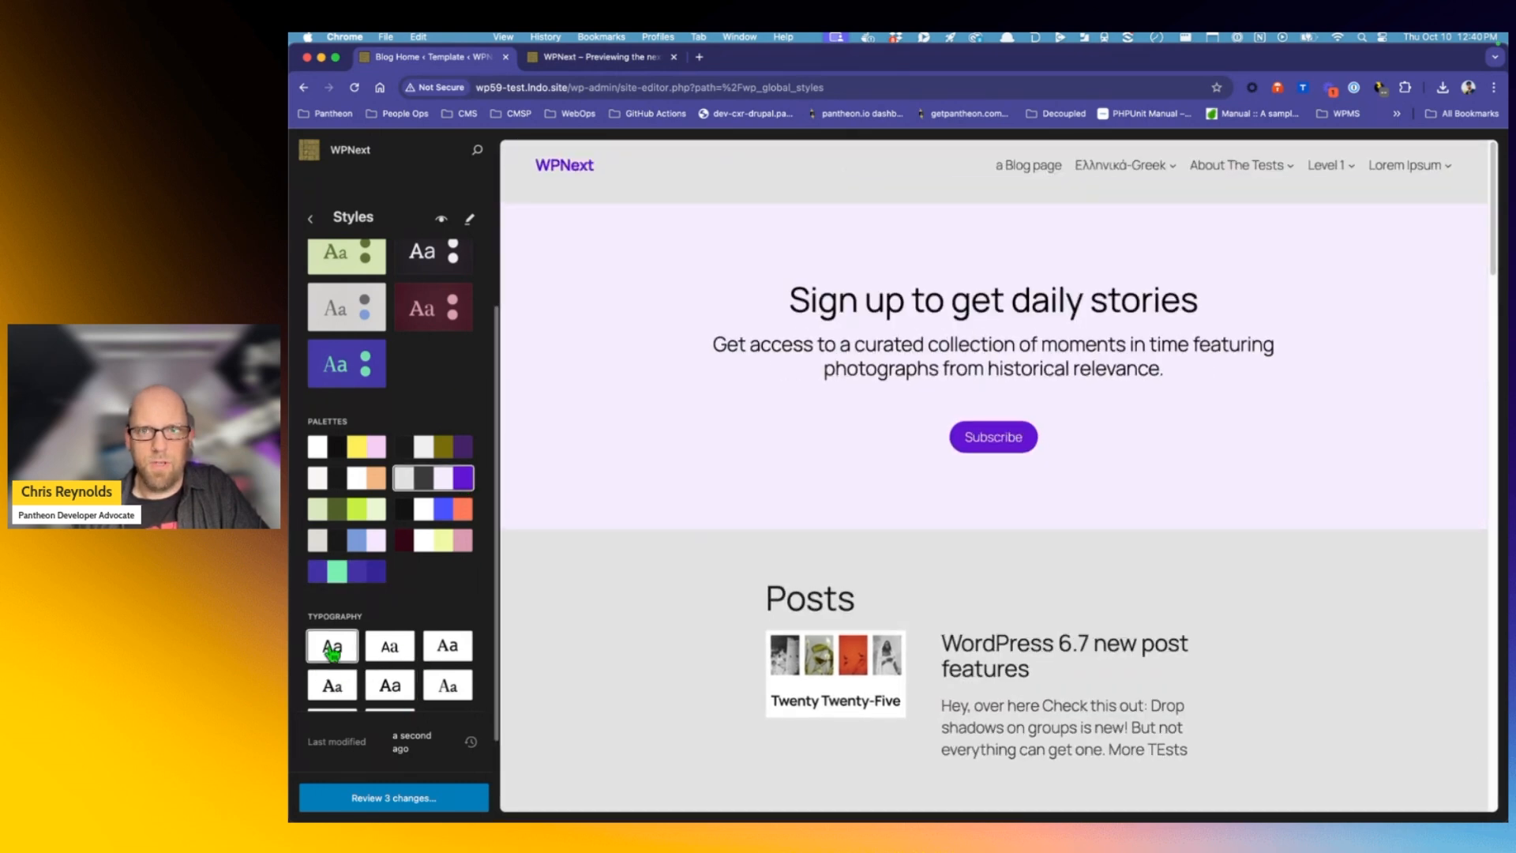
{"action": "left_click", "coordinate": [392, 650]}
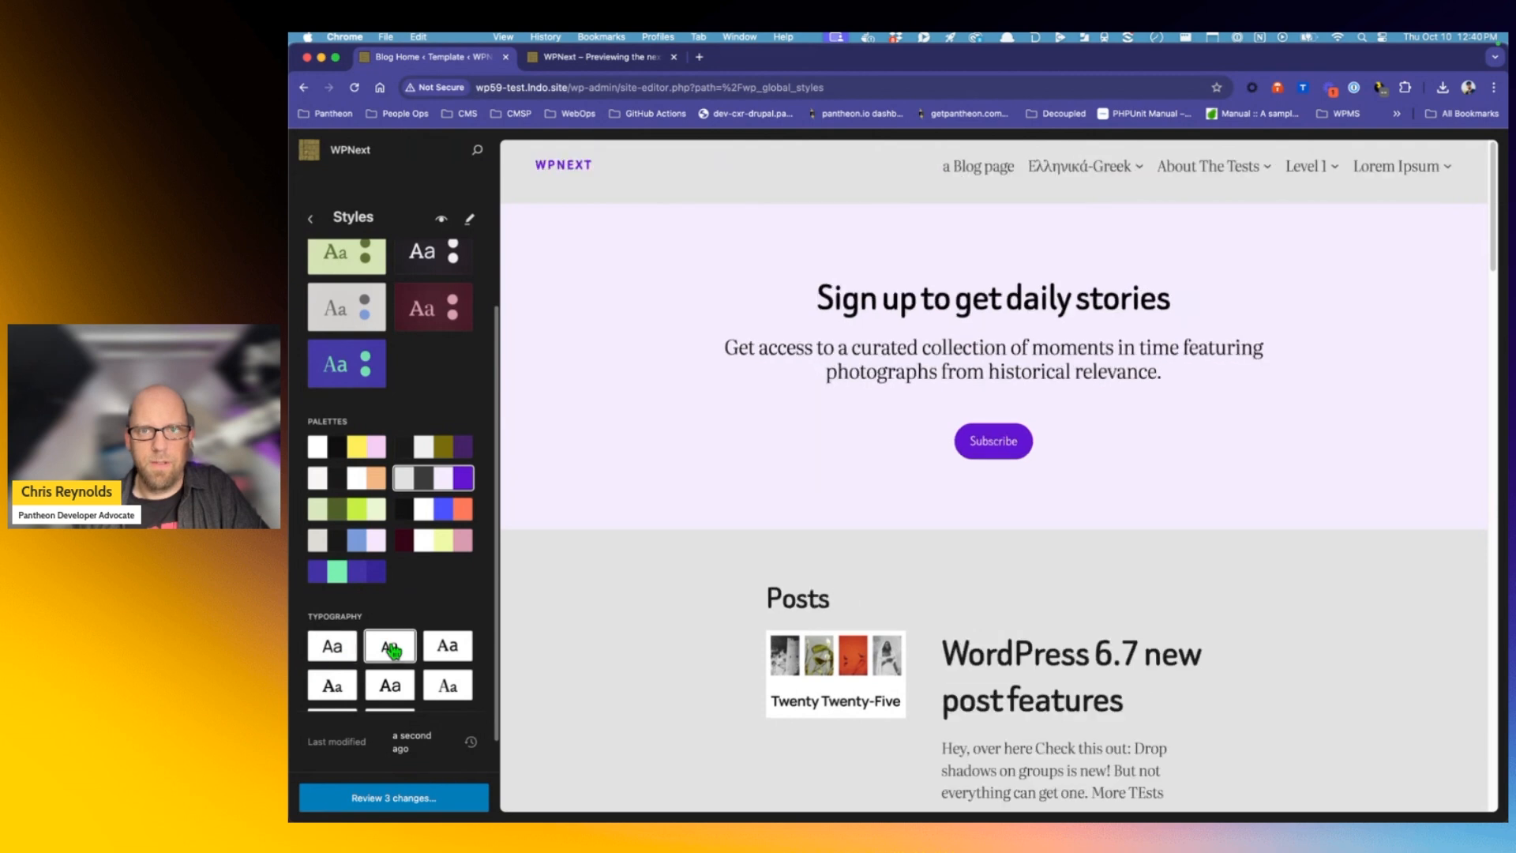
{"action": "scroll", "coordinate": [419, 632], "scroll_direction": "down", "scroll_amount": 1}
{"action": "left_click", "coordinate": [450, 610]}
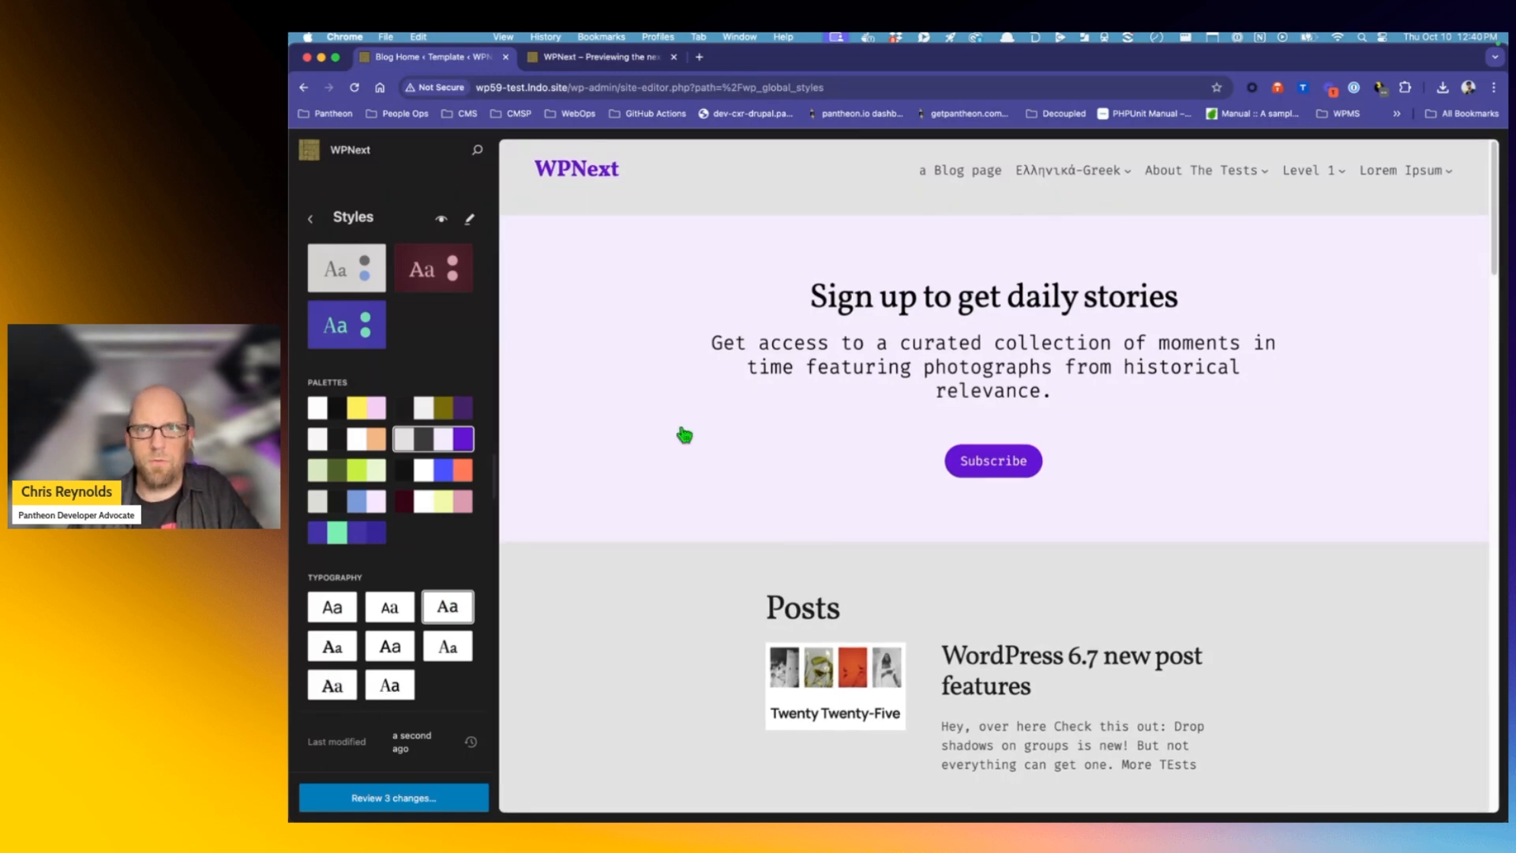
{"action": "scroll", "coordinate": [469, 226], "scroll_direction": "up", "scroll_amount": 1}
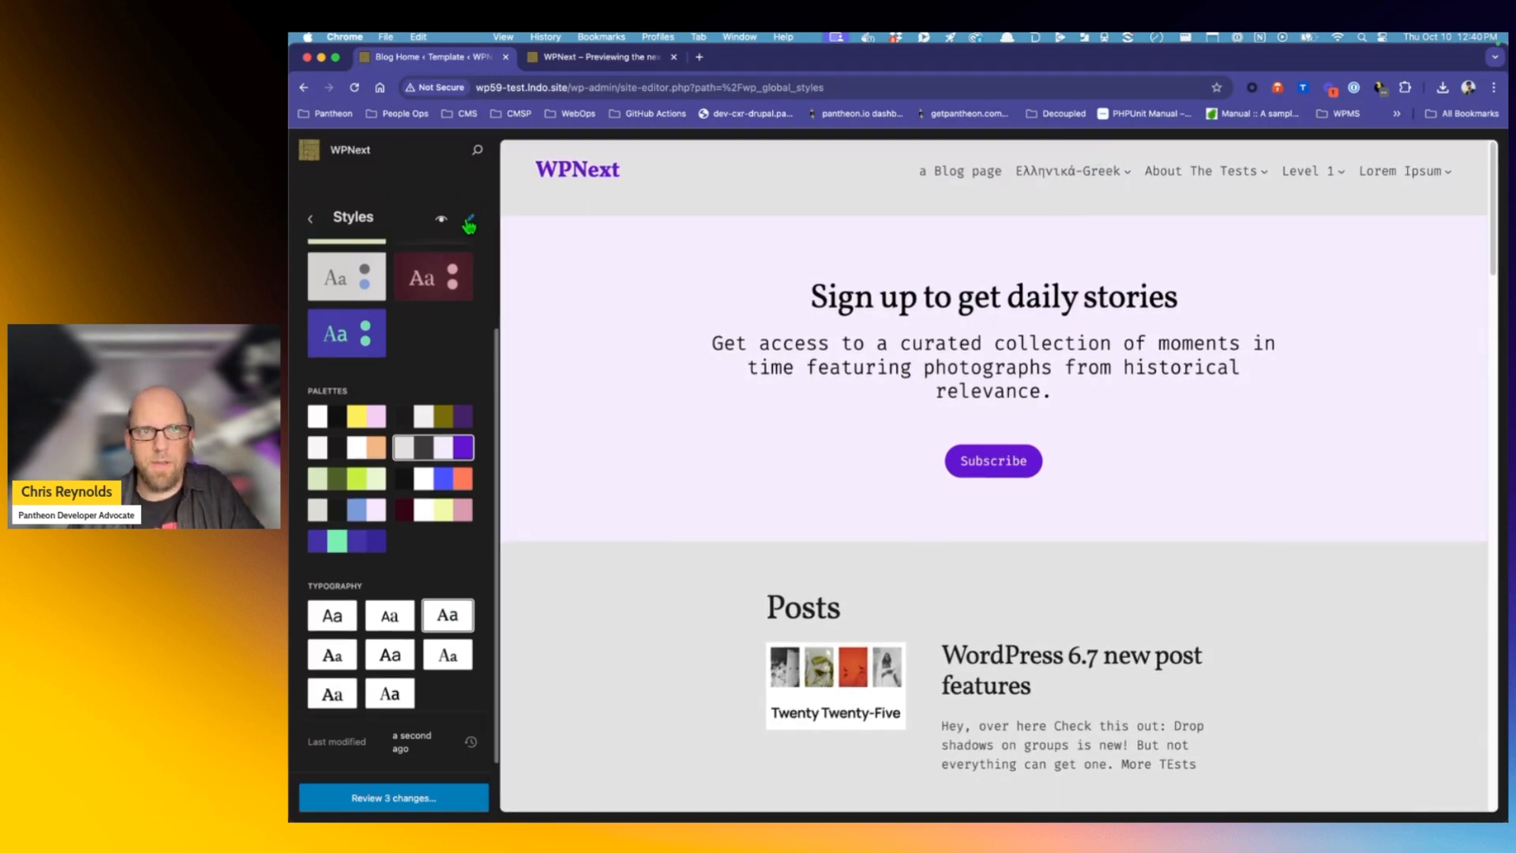
Edit the site's color palette in the full Styles editor and apply the black, off-white, olive and purple palette
{"action": "left_click", "coordinate": [471, 223]}
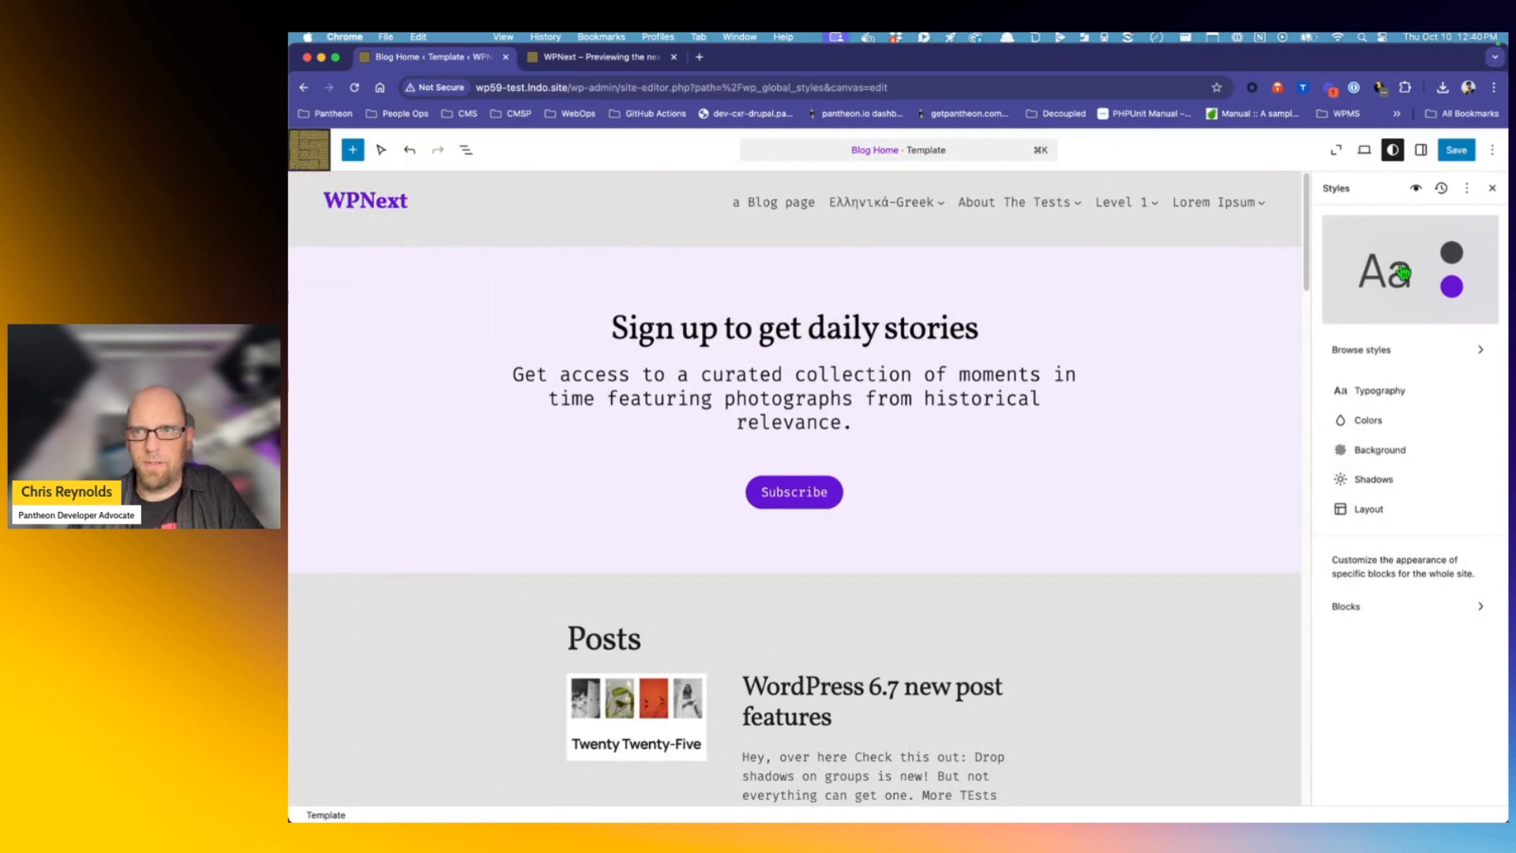
{"action": "left_click", "coordinate": [1369, 423]}
{"action": "left_click", "coordinate": [1402, 326]}
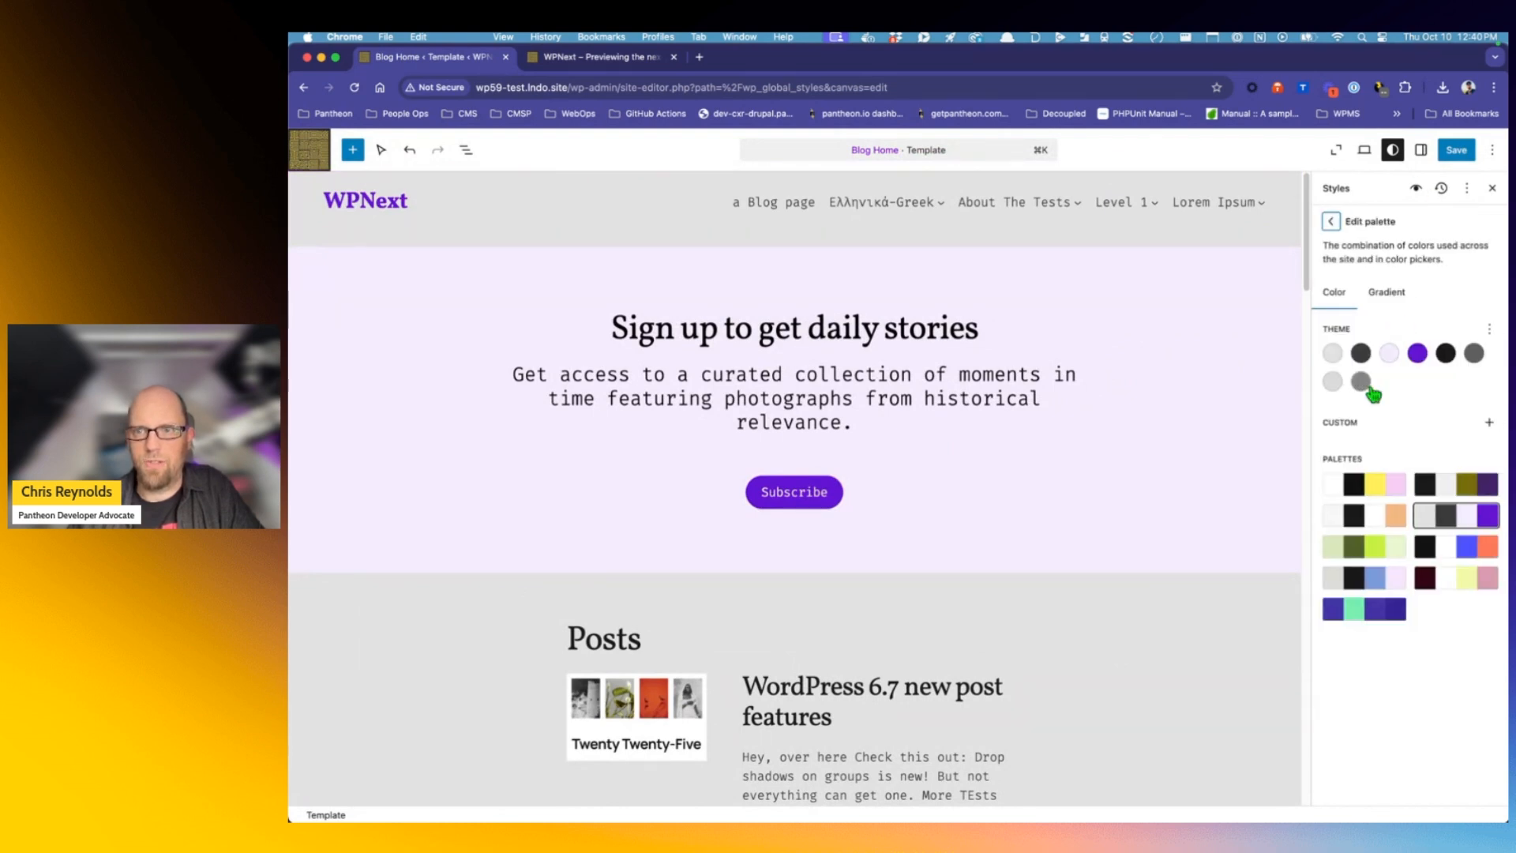
{"action": "left_click", "coordinate": [1471, 493]}
Change the olive theme color of the palette to bright yellow, F1EE16
{"action": "left_click", "coordinate": [1390, 355]}
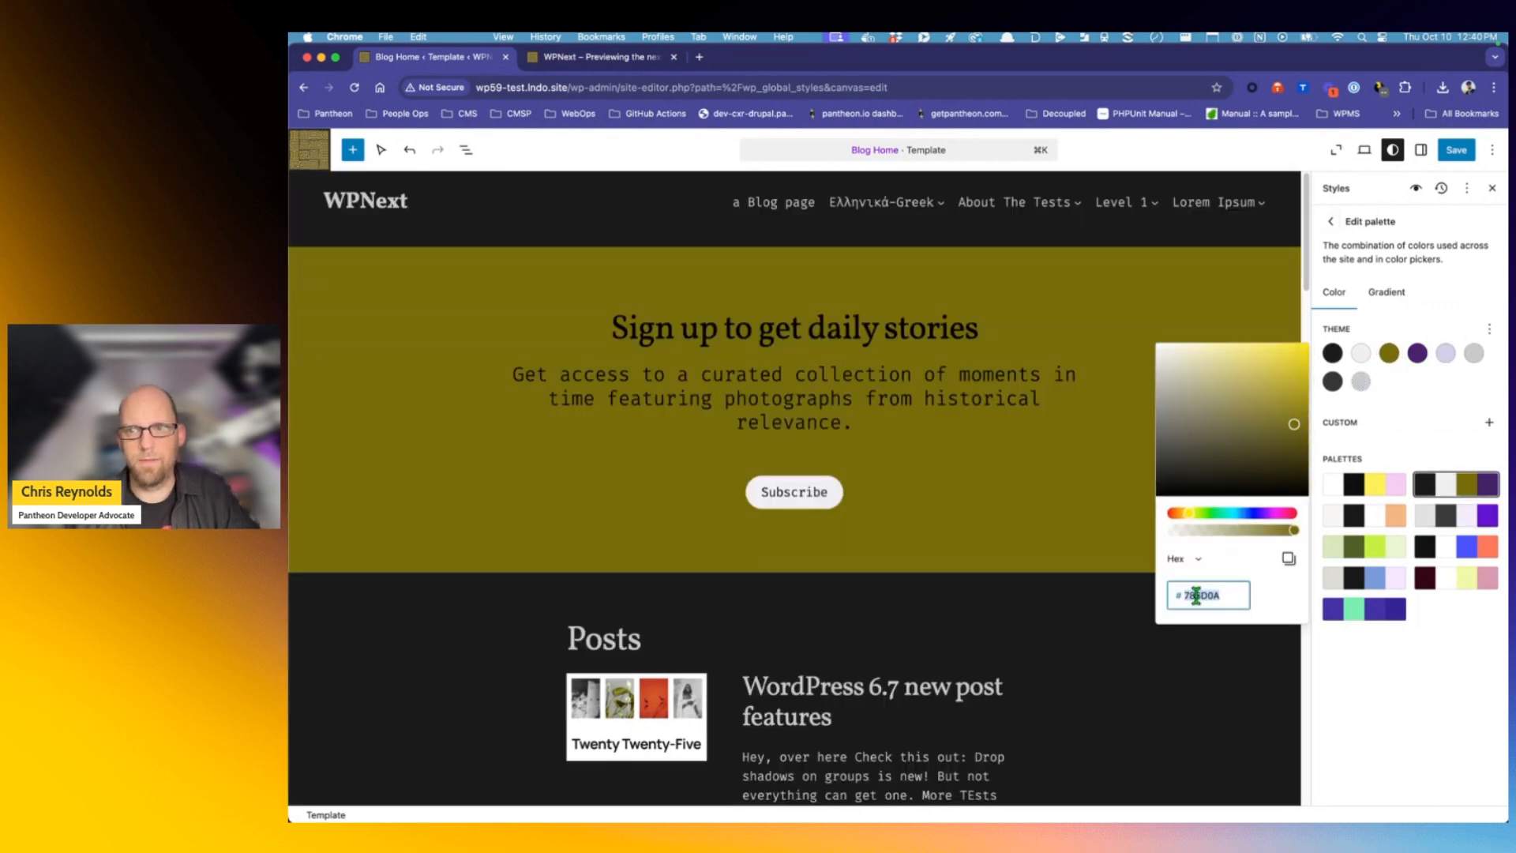
{"action": "type", "text": "FF"}
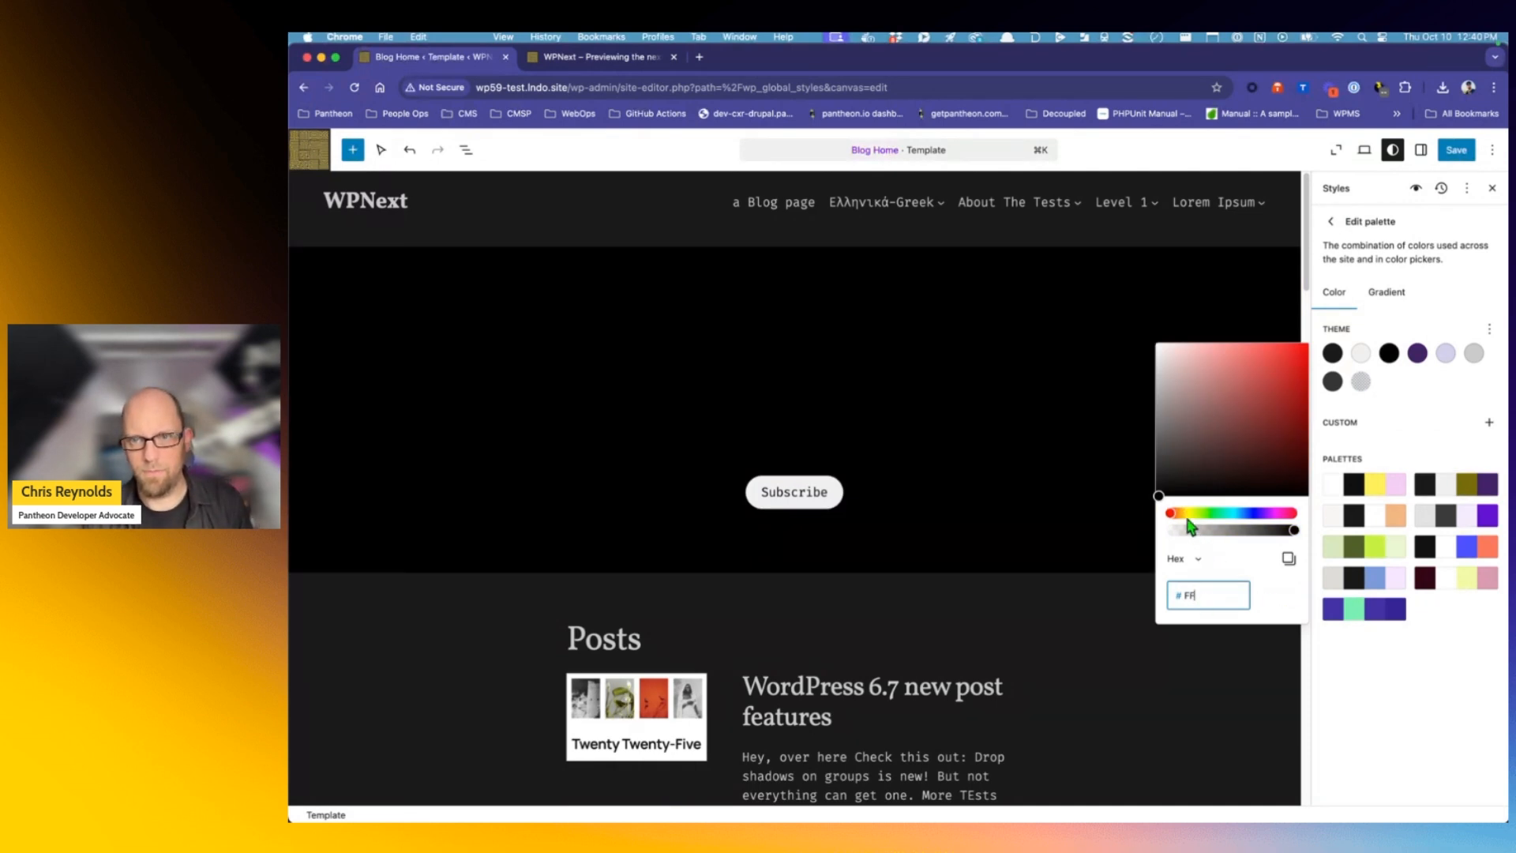
{"action": "left_click", "coordinate": [1188, 513]}
{"action": "left_click", "coordinate": [1185, 514]}
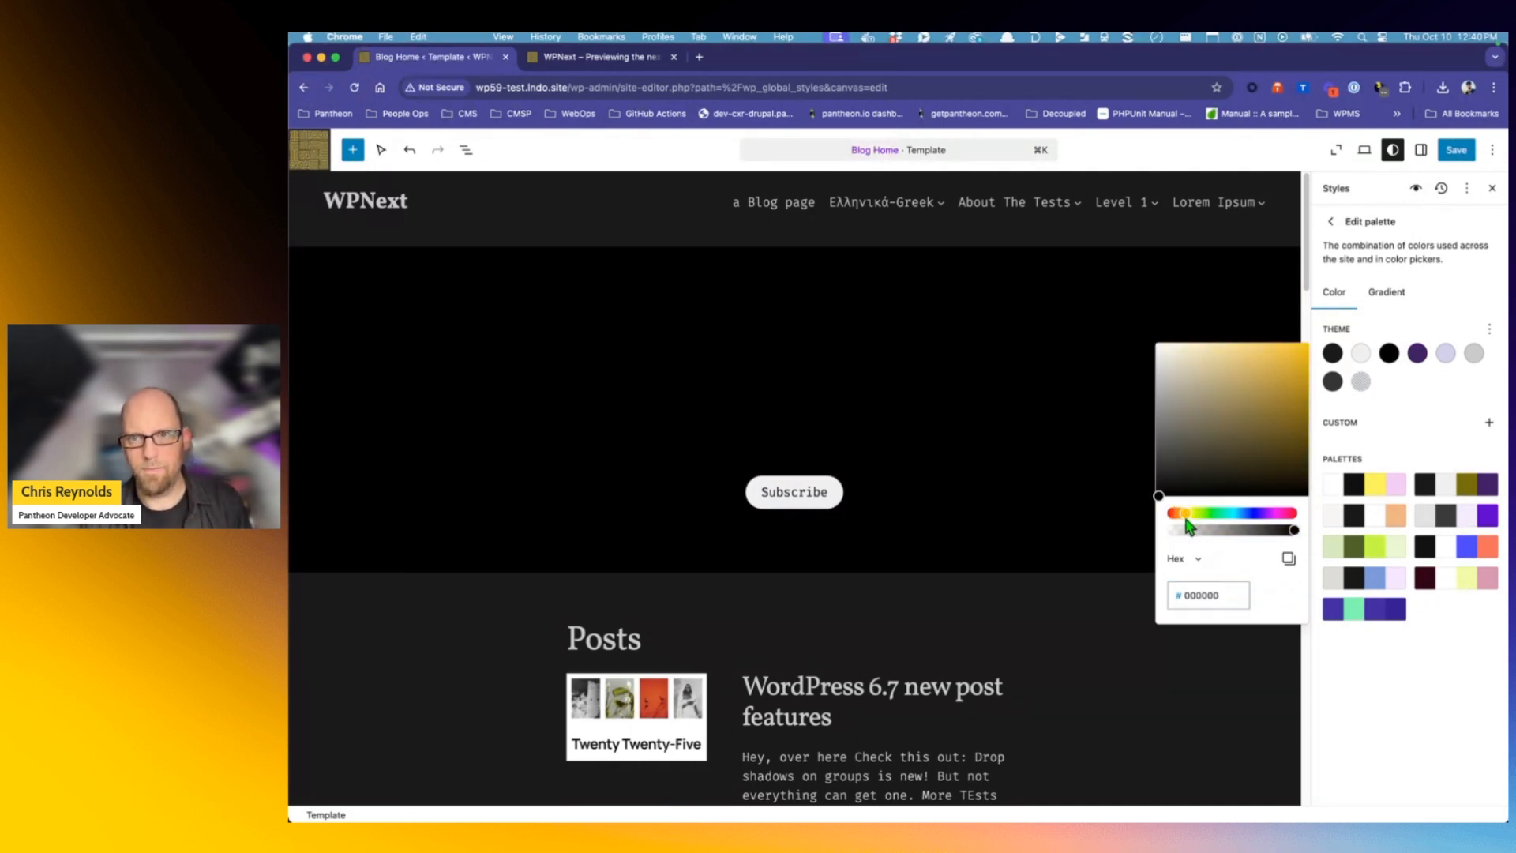
{"action": "left_click", "coordinate": [1192, 514]}
{"action": "left_click", "coordinate": [1293, 352]}
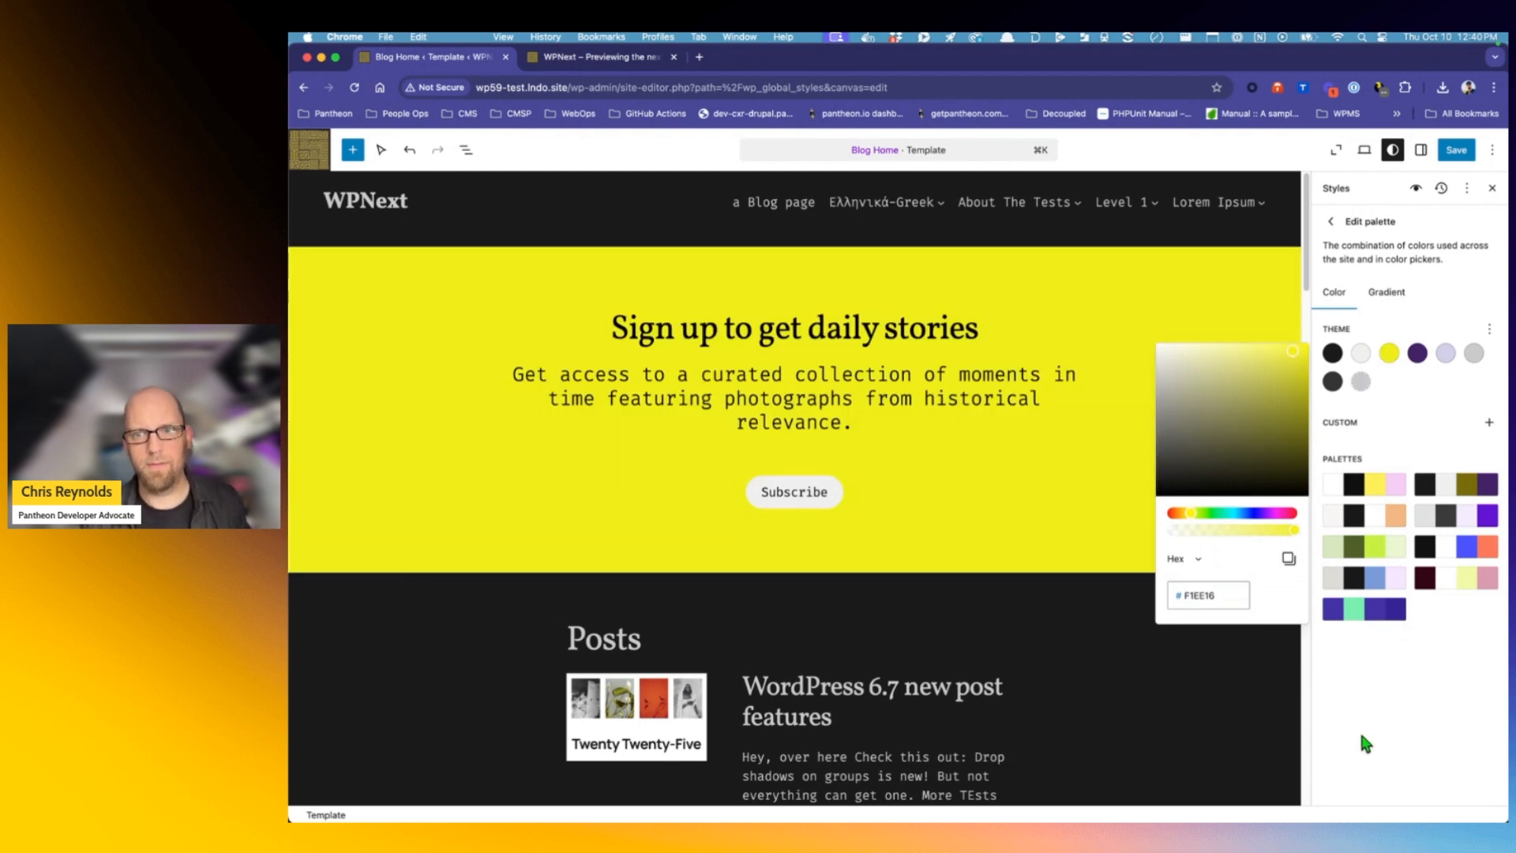
Examine the Custom Styles changes listed among the unsaved site changes
{"action": "left_click", "coordinate": [1393, 737]}
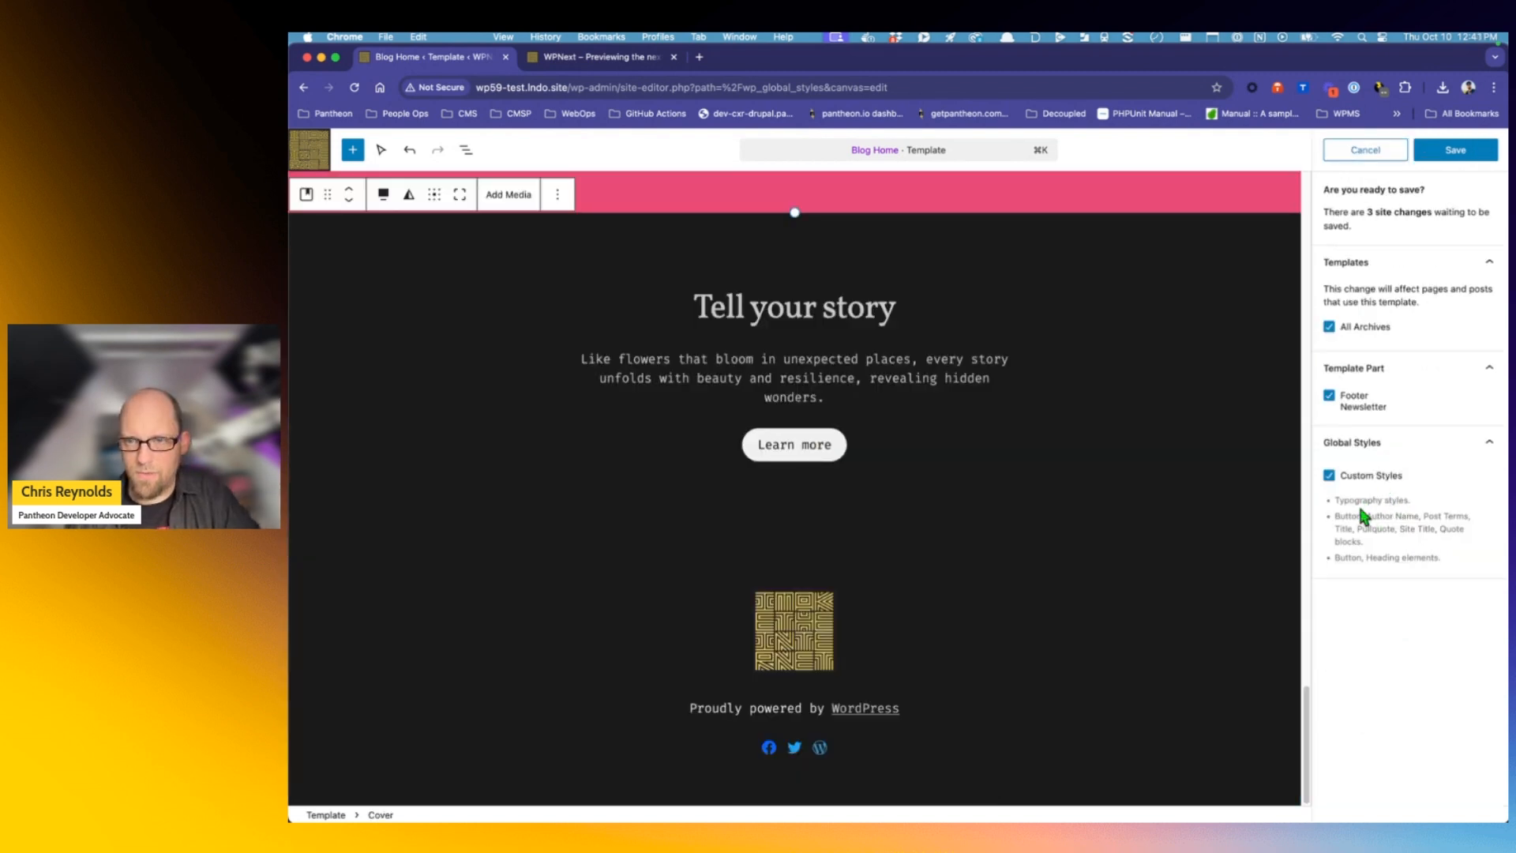
{"action": "left_click_drag", "start_coordinate": [1338, 502], "coordinate": [1408, 555]}
{"action": "left_click", "coordinate": [1405, 557]}
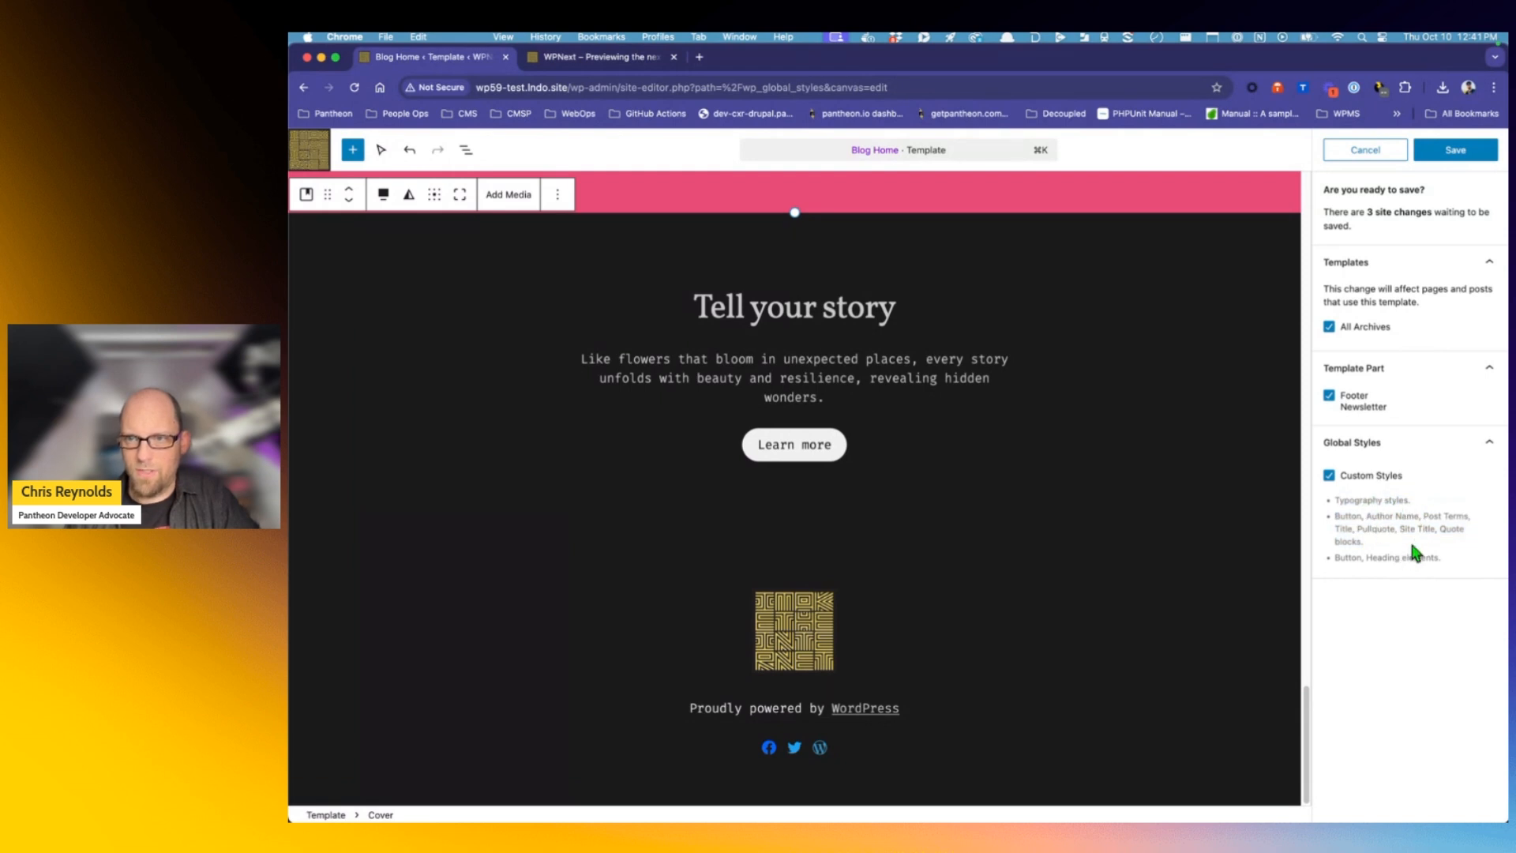
Open Patterns and look through the site's full pattern library
{"action": "left_click", "coordinate": [366, 423]}
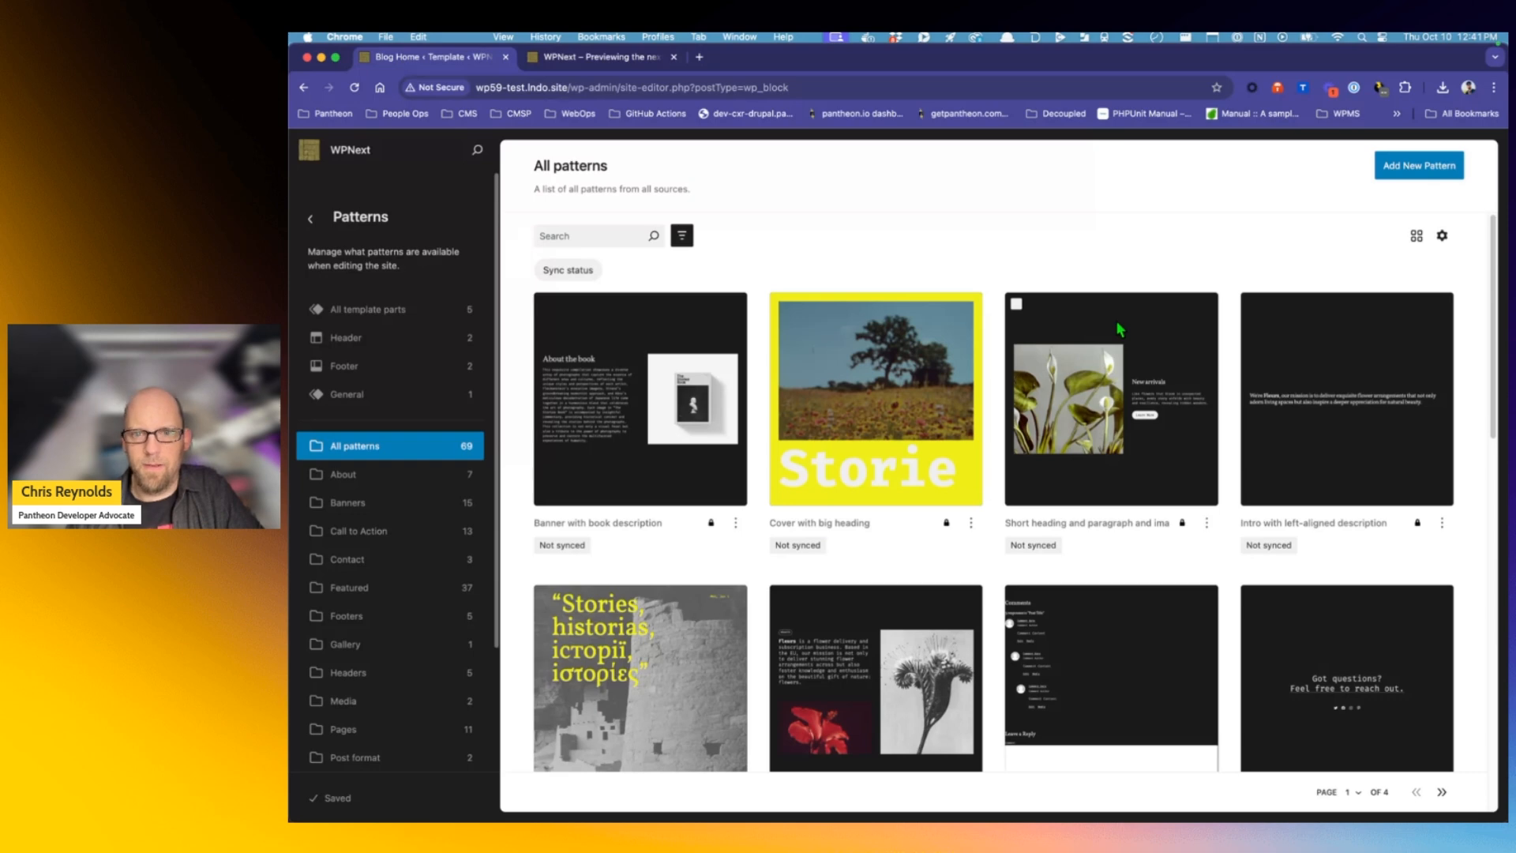
{"action": "scroll", "coordinate": [790, 562], "scroll_direction": "down", "scroll_amount": 3}
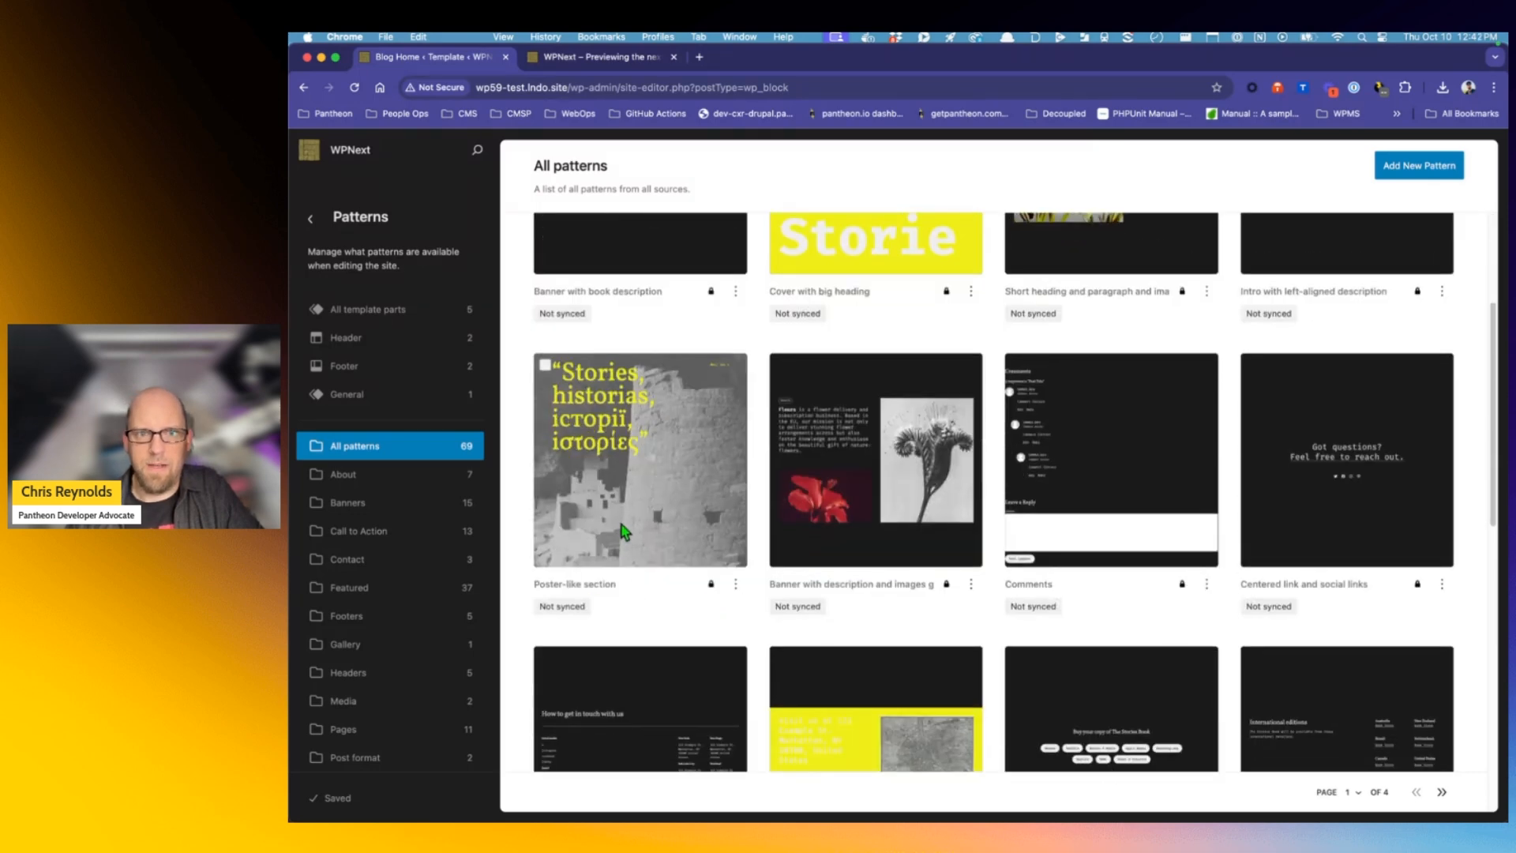
{"action": "scroll", "coordinate": [540, 253], "scroll_direction": "up", "scroll_amount": 3}
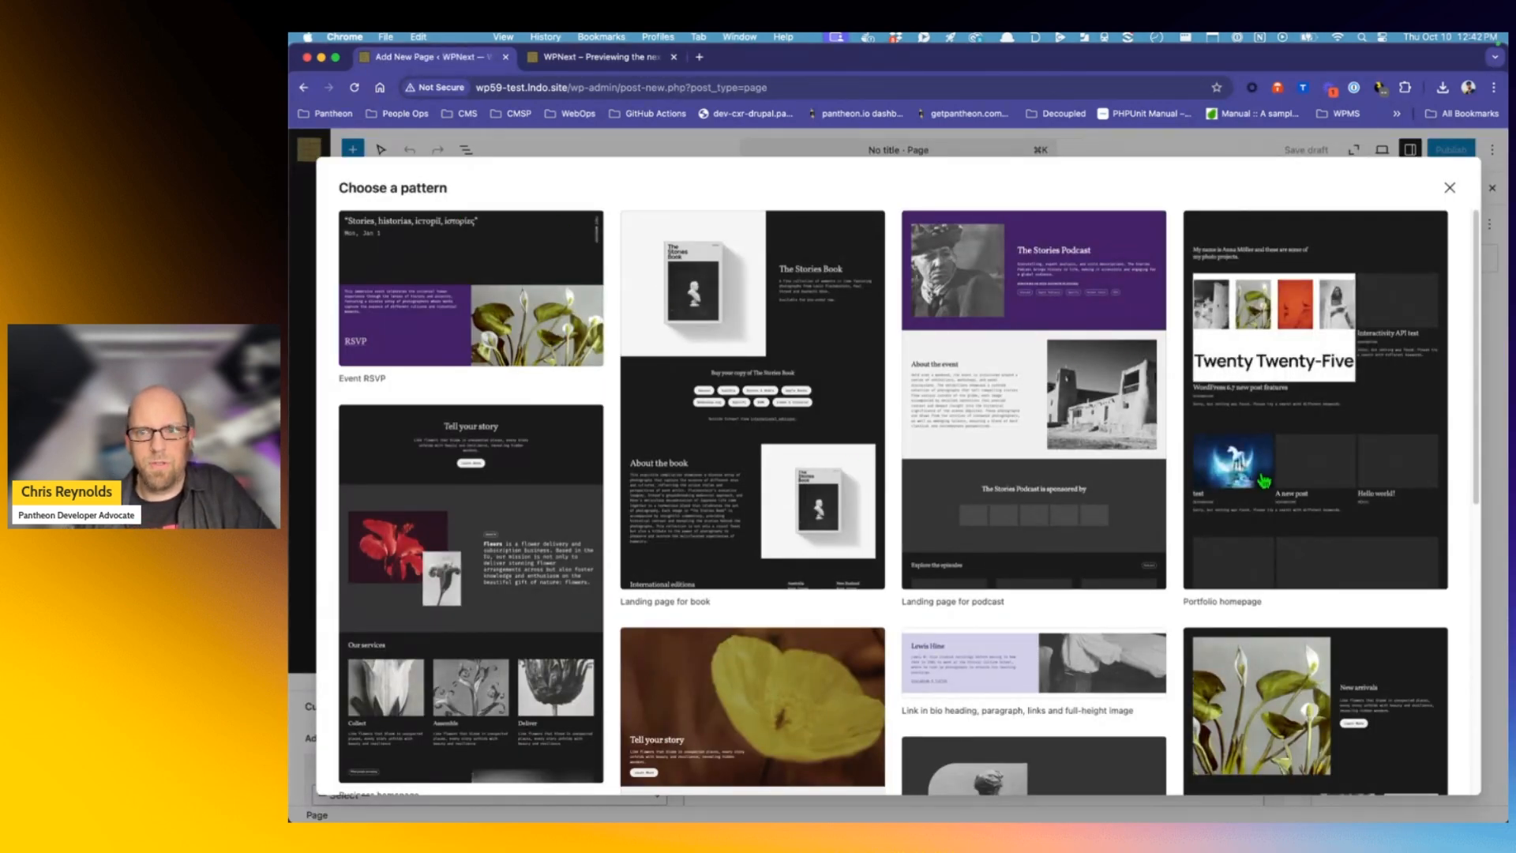
Insert the Landing page for event pattern into the new page and switch the canvas to Zoom Out
{"action": "scroll", "coordinate": [1211, 452], "scroll_direction": "down", "scroll_amount": 10}
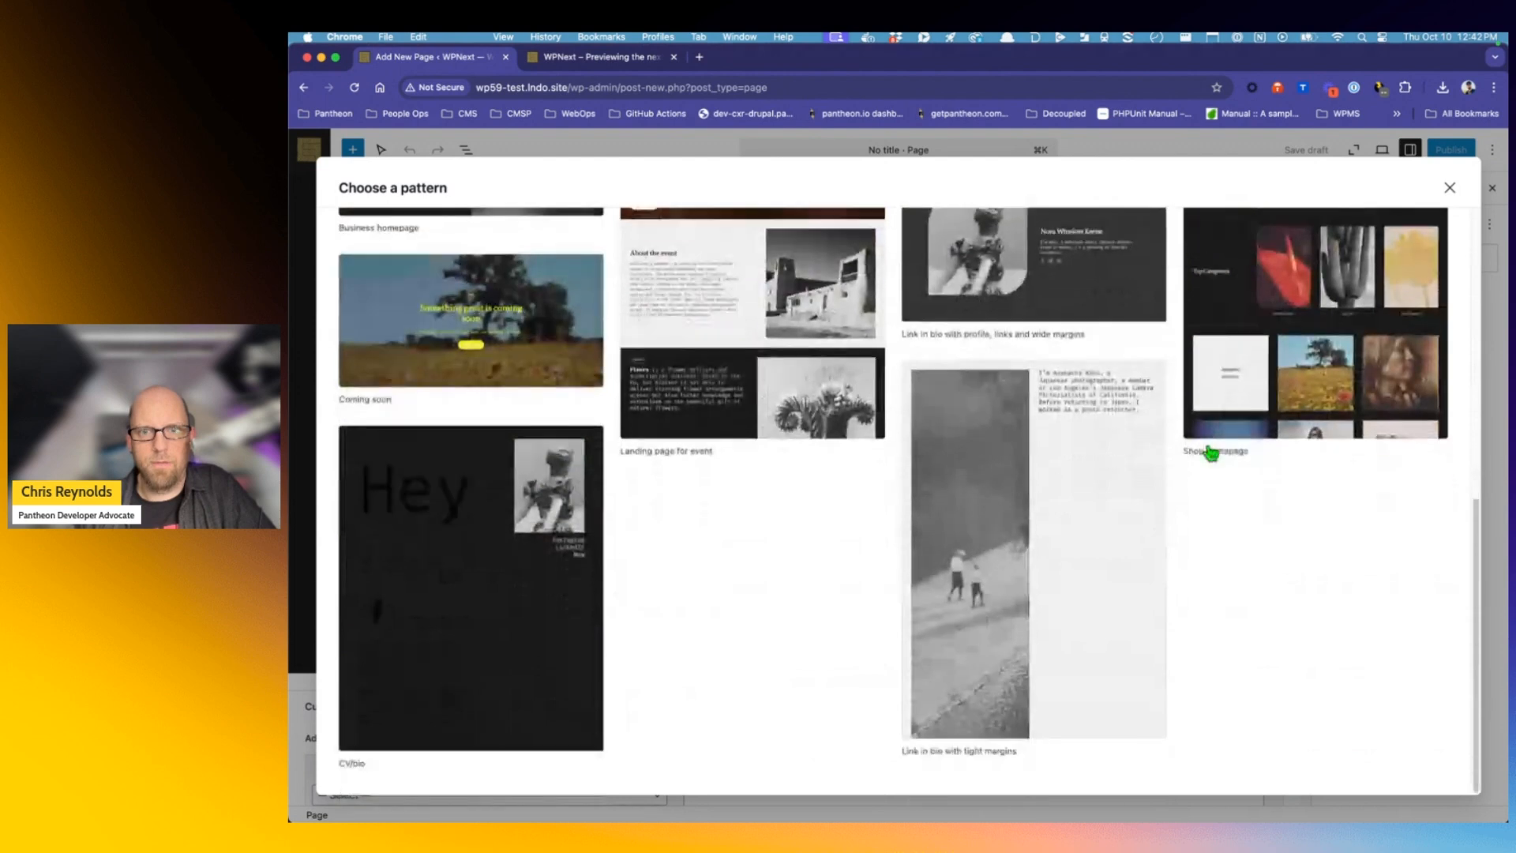
{"action": "left_click", "coordinate": [1212, 449]}
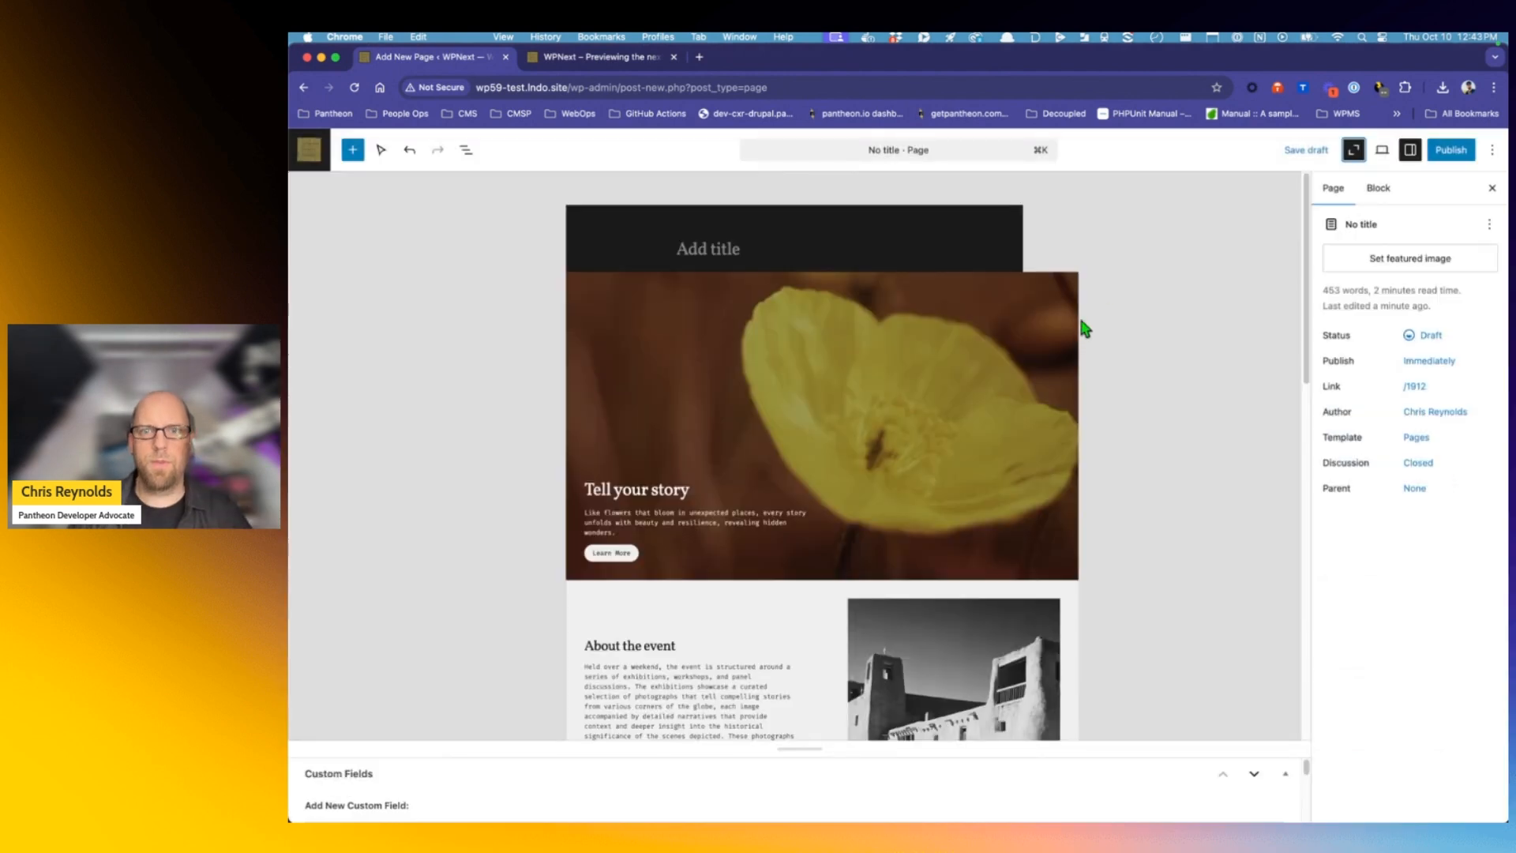
{"action": "left_click", "coordinate": [1356, 152]}
{"action": "left_click", "coordinate": [1356, 152]}
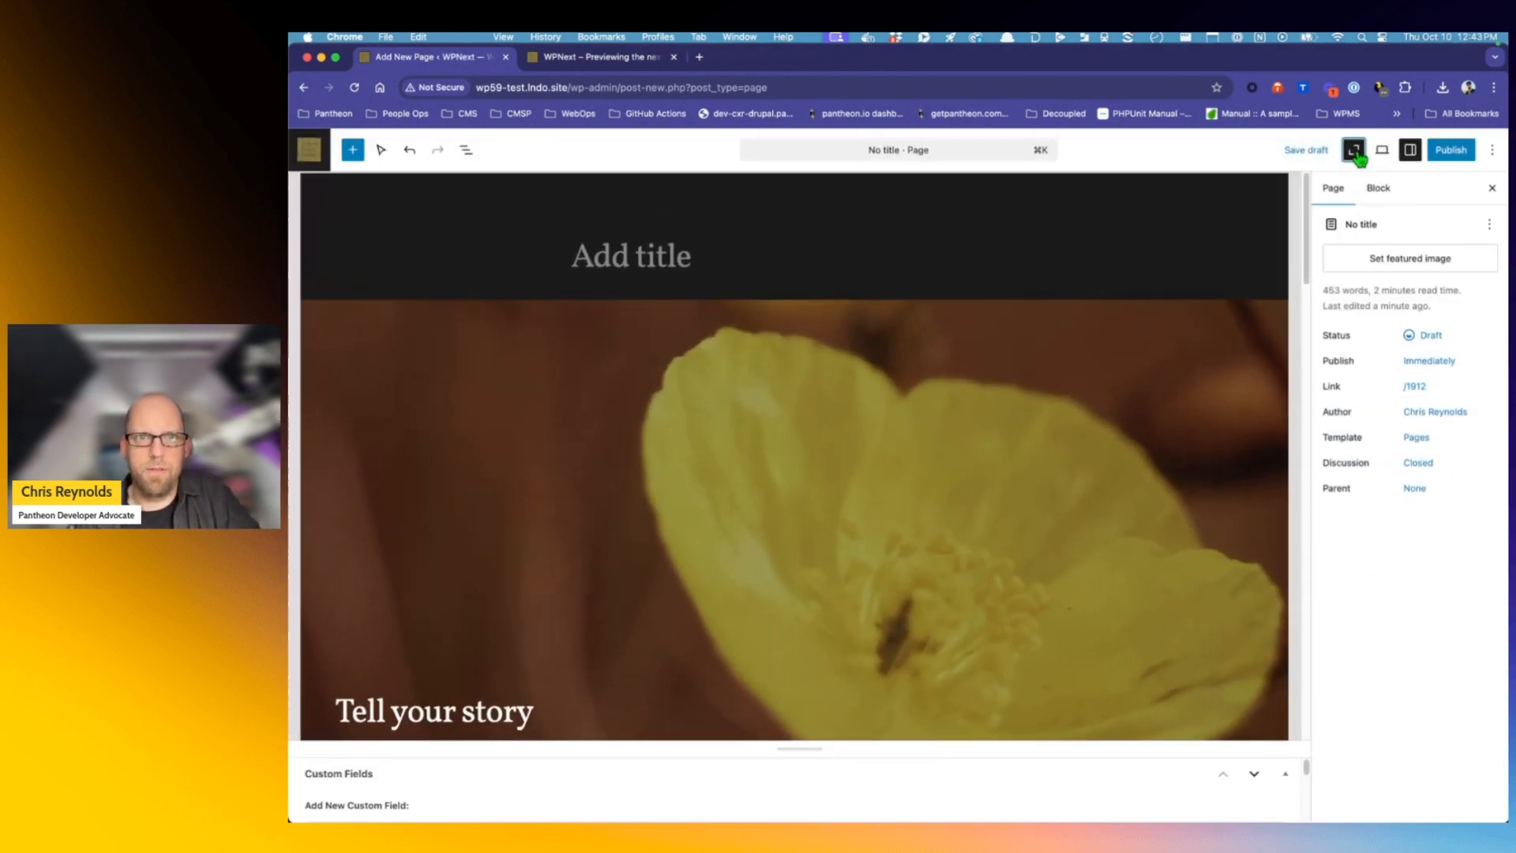
{"action": "left_click", "coordinate": [1355, 152]}
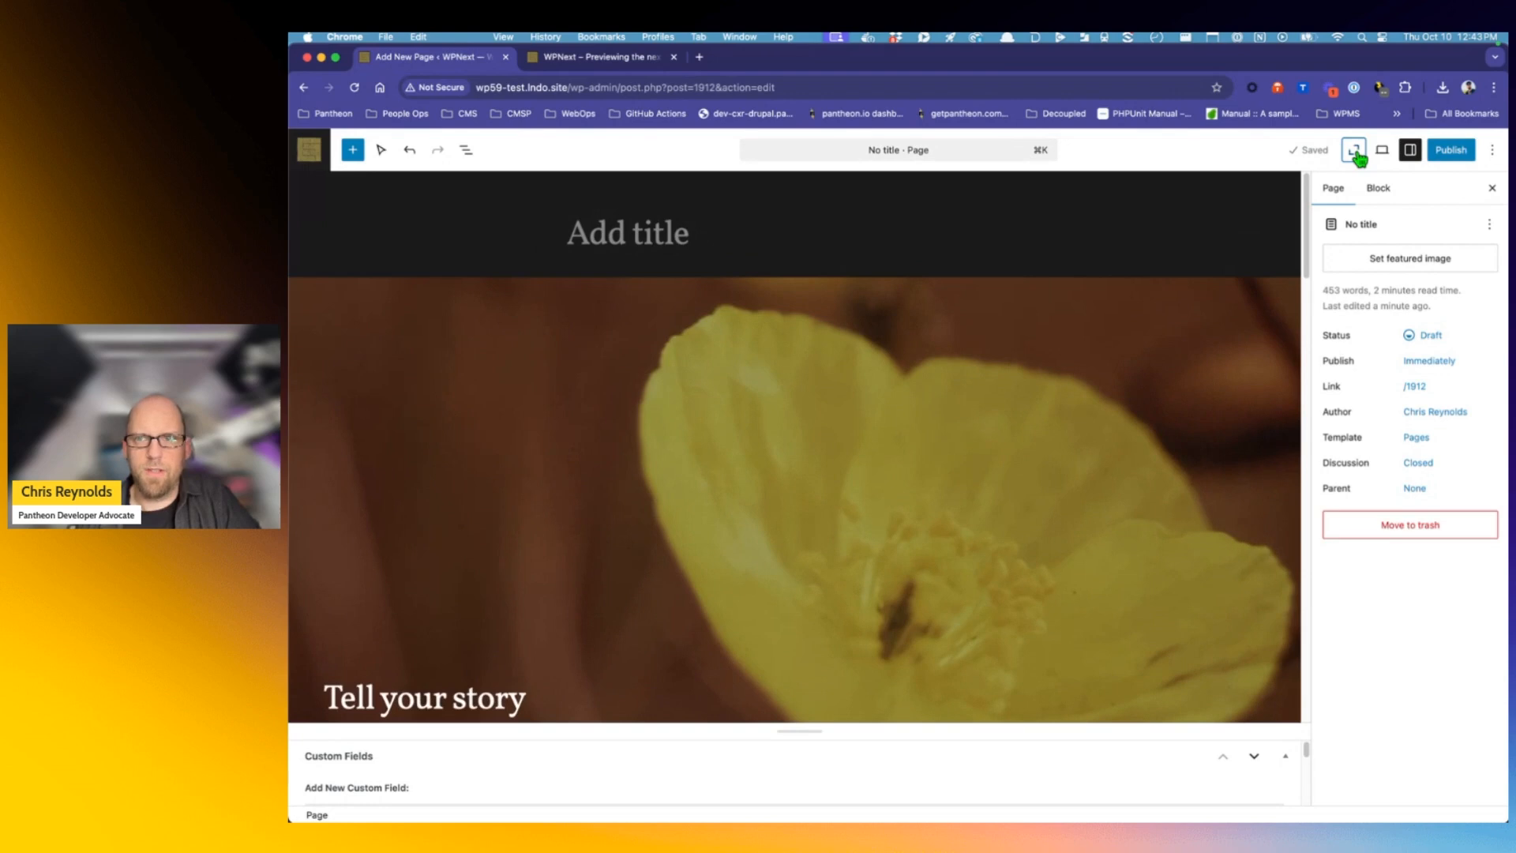
{"action": "left_click", "coordinate": [1355, 153]}
Look over the sections of the event landing page, and delete its whole group from the page
{"action": "scroll", "coordinate": [1054, 526], "scroll_direction": "down", "scroll_amount": 15}
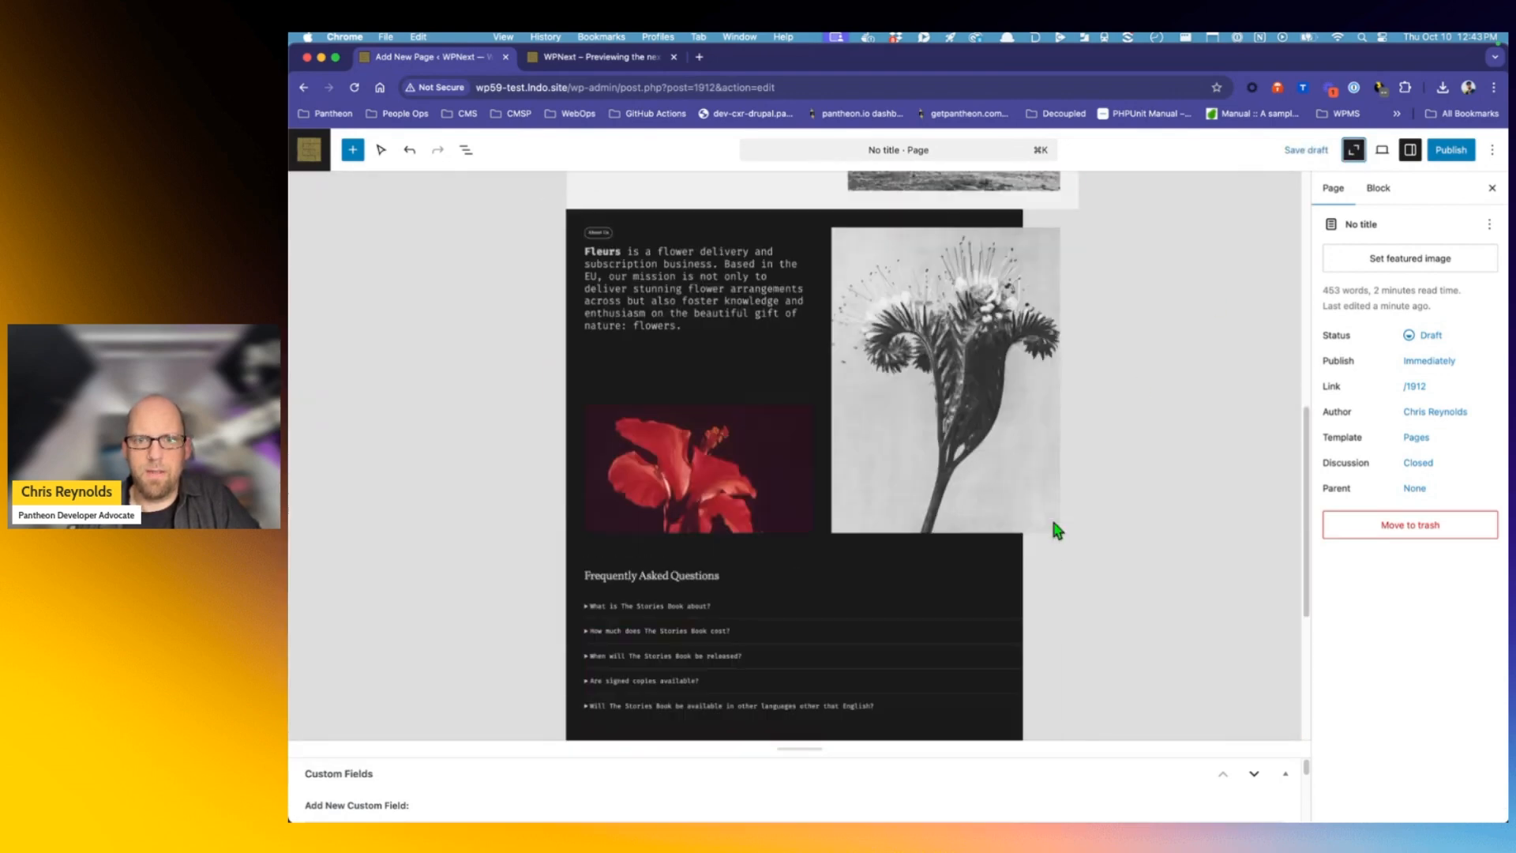
{"action": "scroll", "coordinate": [1057, 529], "scroll_direction": "up", "scroll_amount": 15}
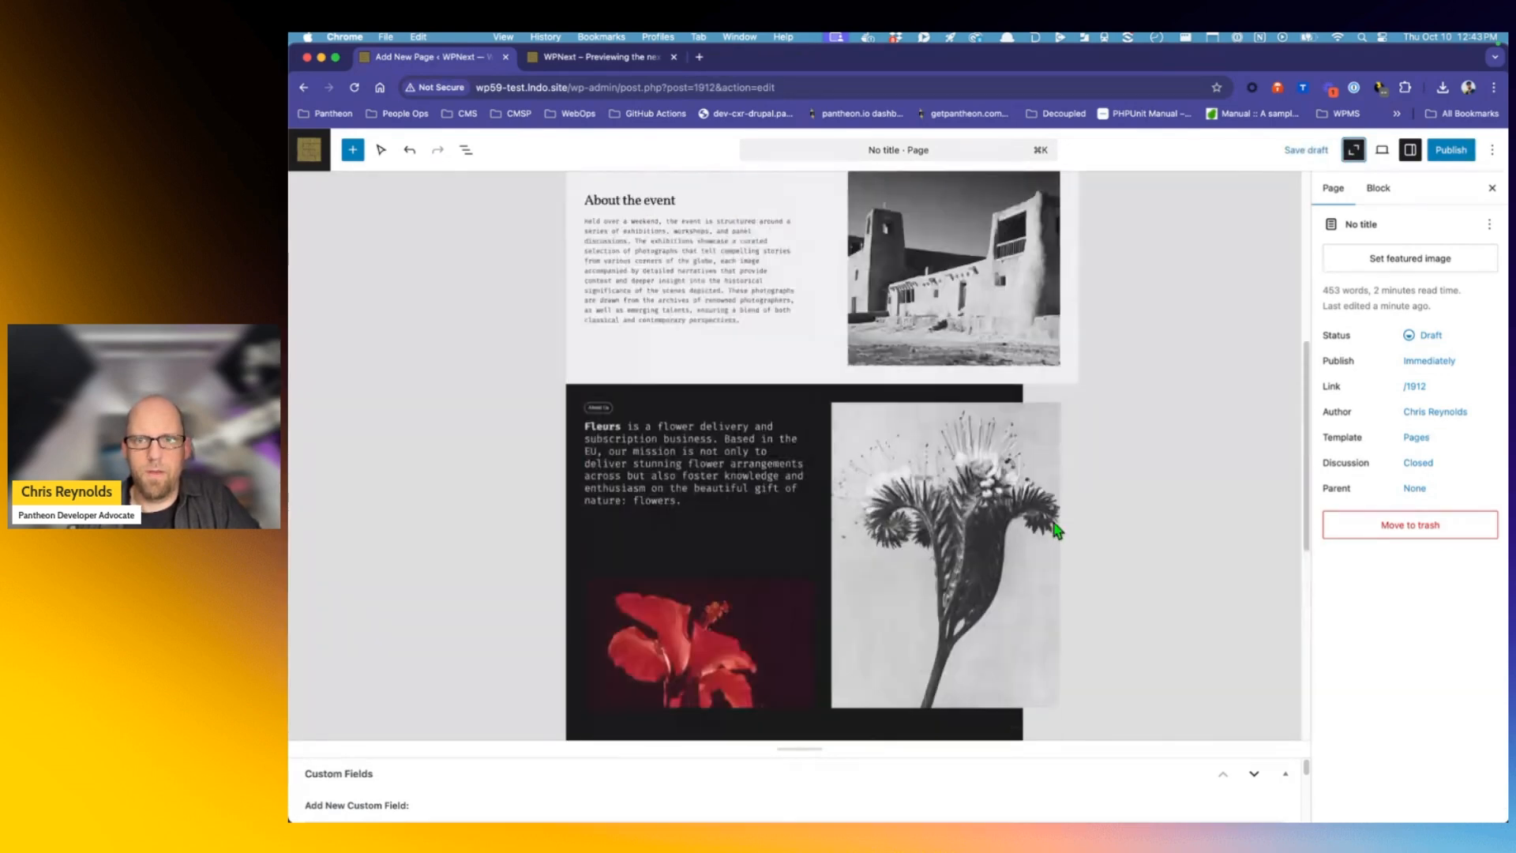
{"action": "left_click", "coordinate": [802, 296]}
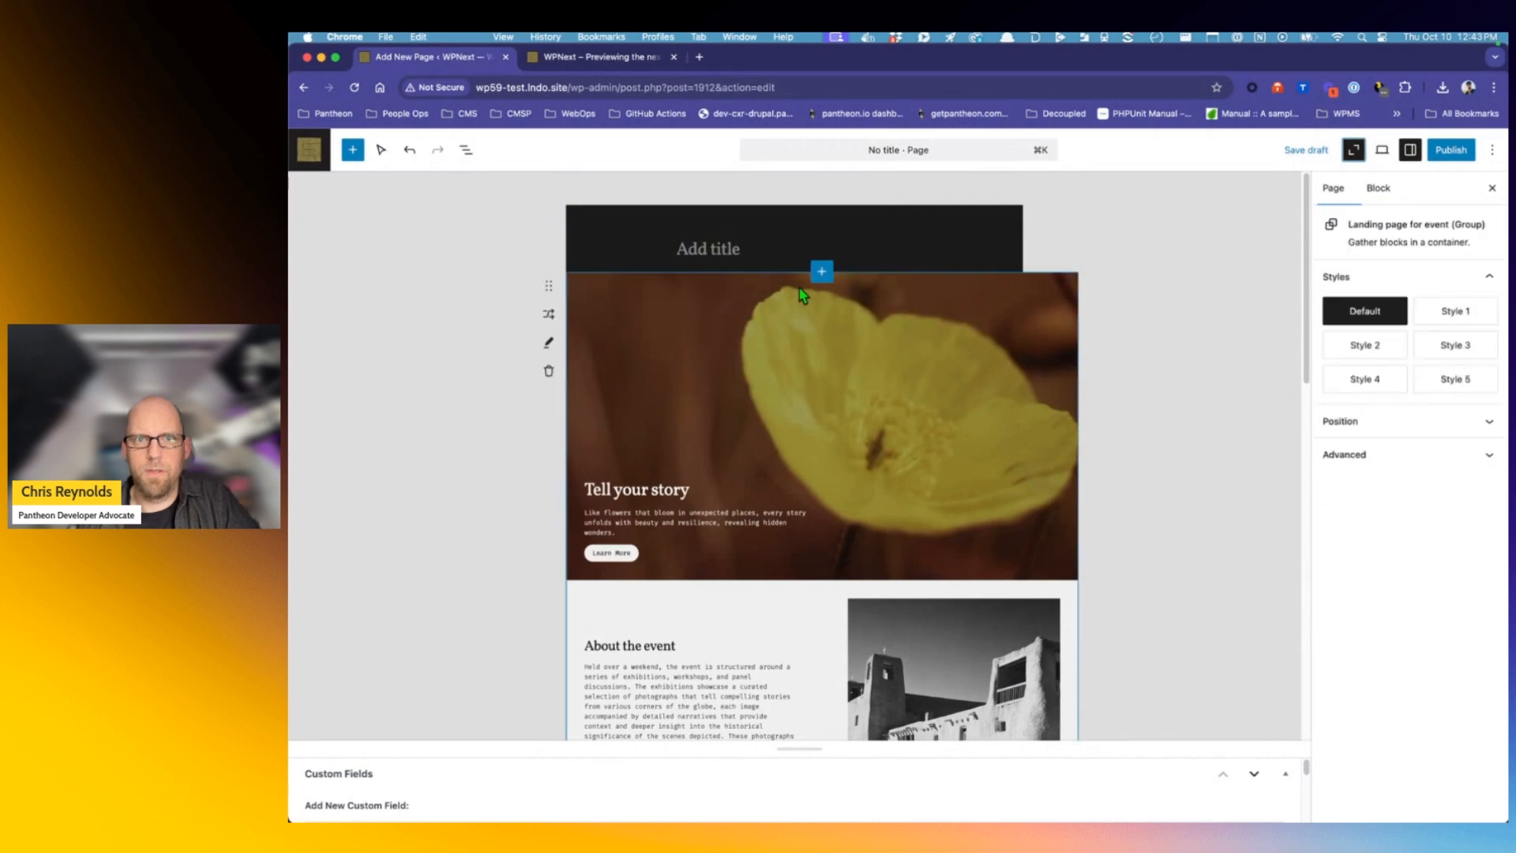
{"action": "scroll", "coordinate": [924, 457], "scroll_direction": "down", "scroll_amount": 7}
{"action": "scroll", "coordinate": [924, 456], "scroll_direction": "down", "scroll_amount": 4}
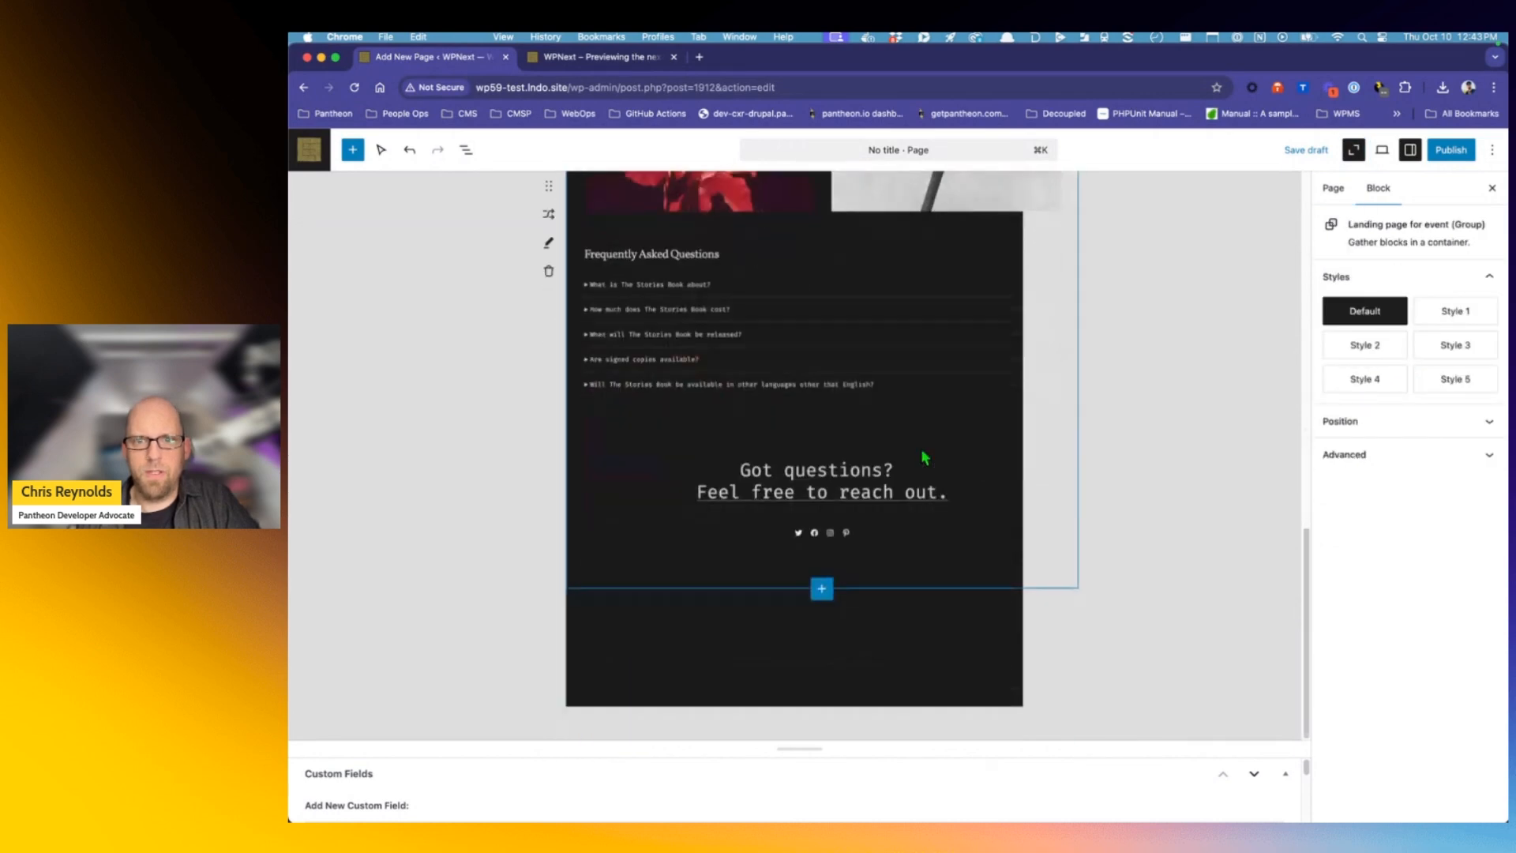
{"action": "scroll", "coordinate": [922, 454], "scroll_direction": "up", "scroll_amount": 6}
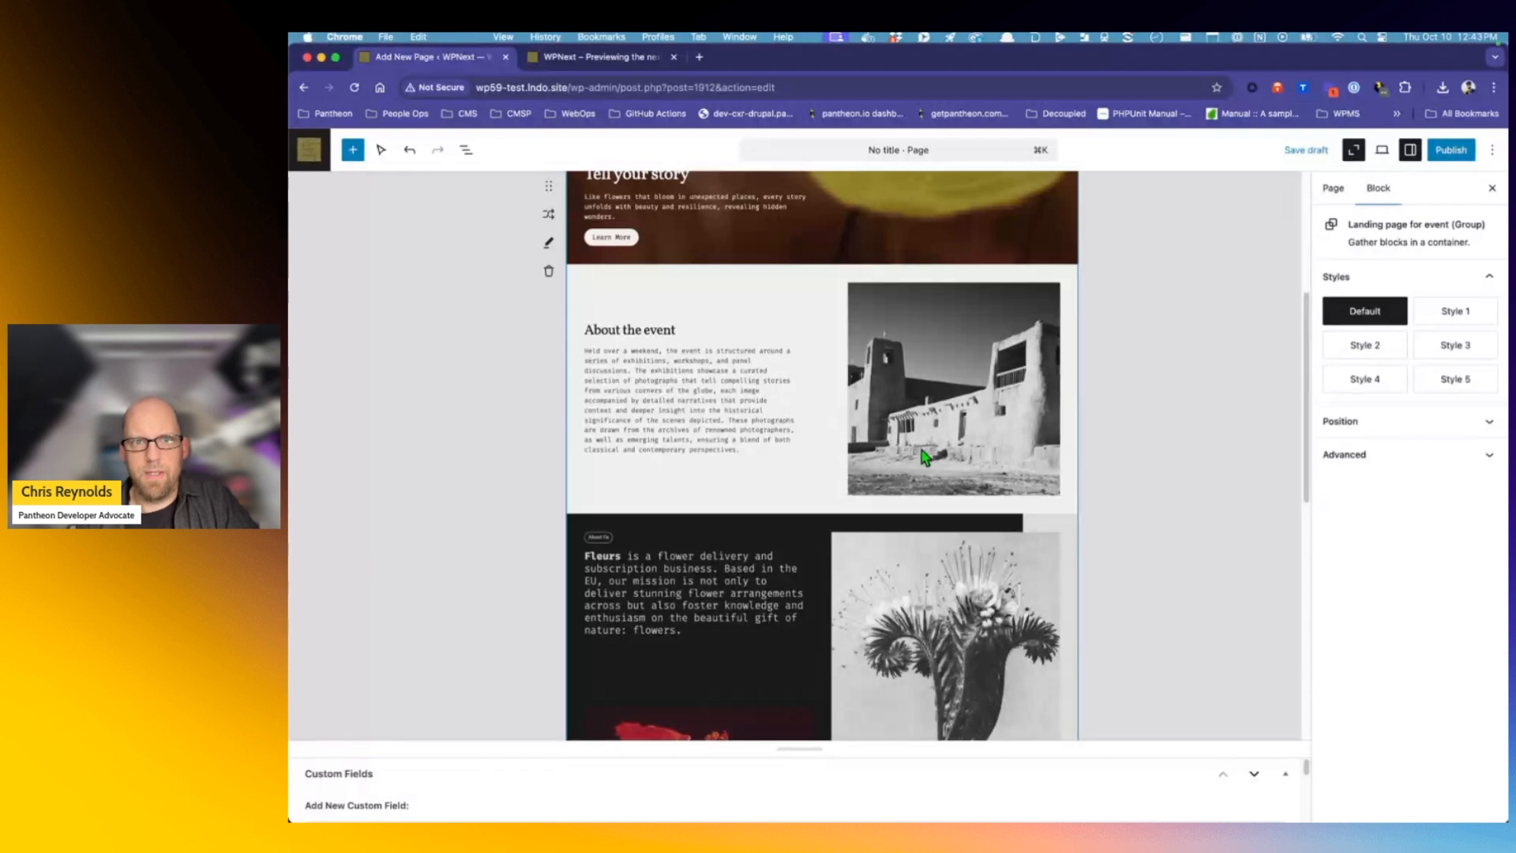
{"action": "scroll", "coordinate": [923, 455], "scroll_direction": "up", "scroll_amount": 4}
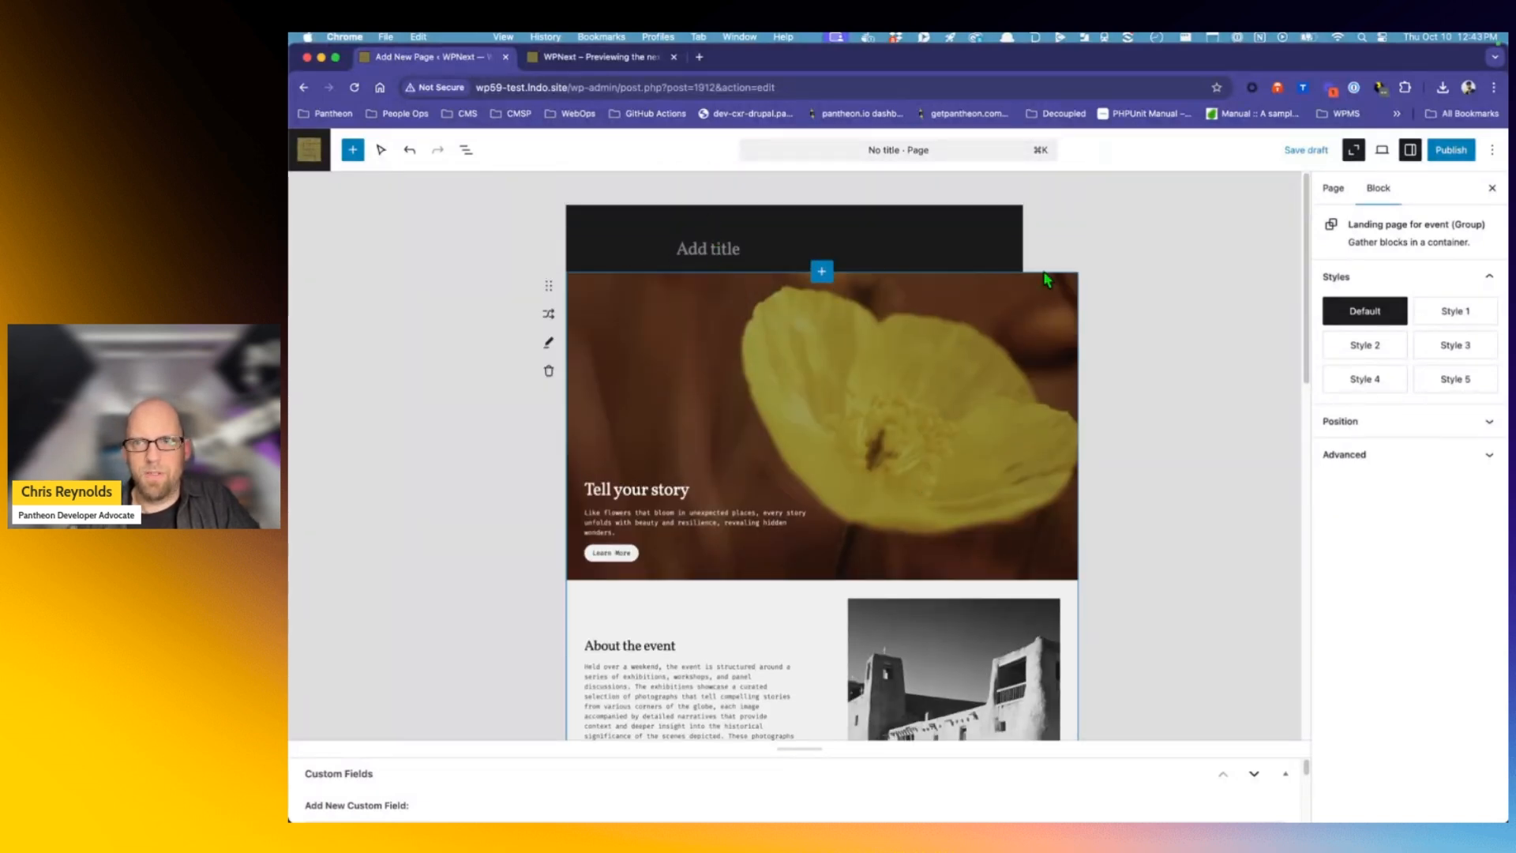
{"action": "left_click", "coordinate": [1333, 188]}
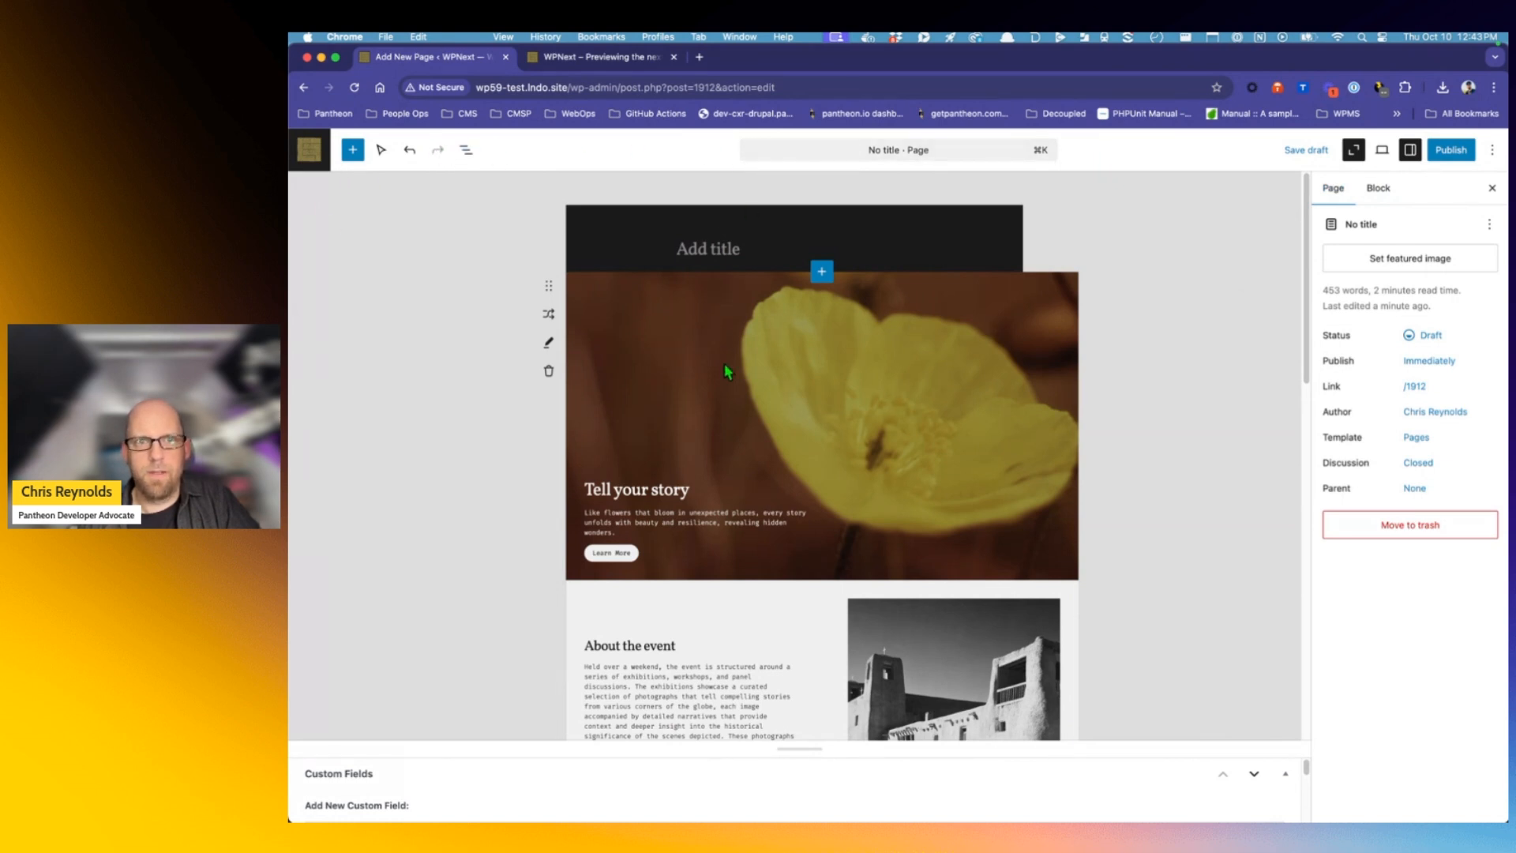
{"action": "key", "text": "BackSpace"}
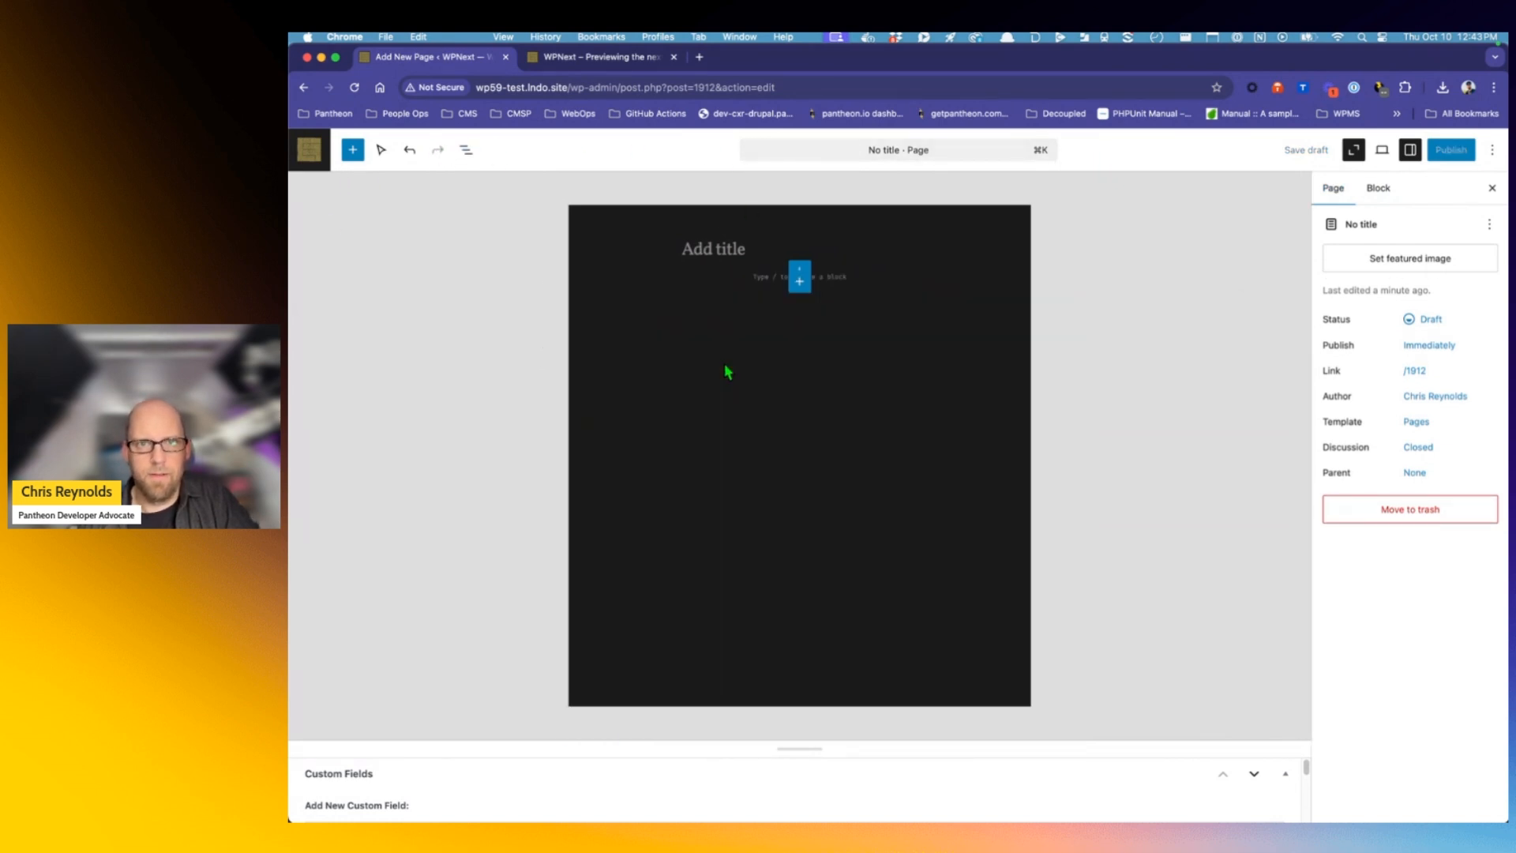
Insert the Contact patterns "Centered link and social links" and "Contact, info and locations" into the empty page
{"action": "left_click", "coordinate": [801, 281]}
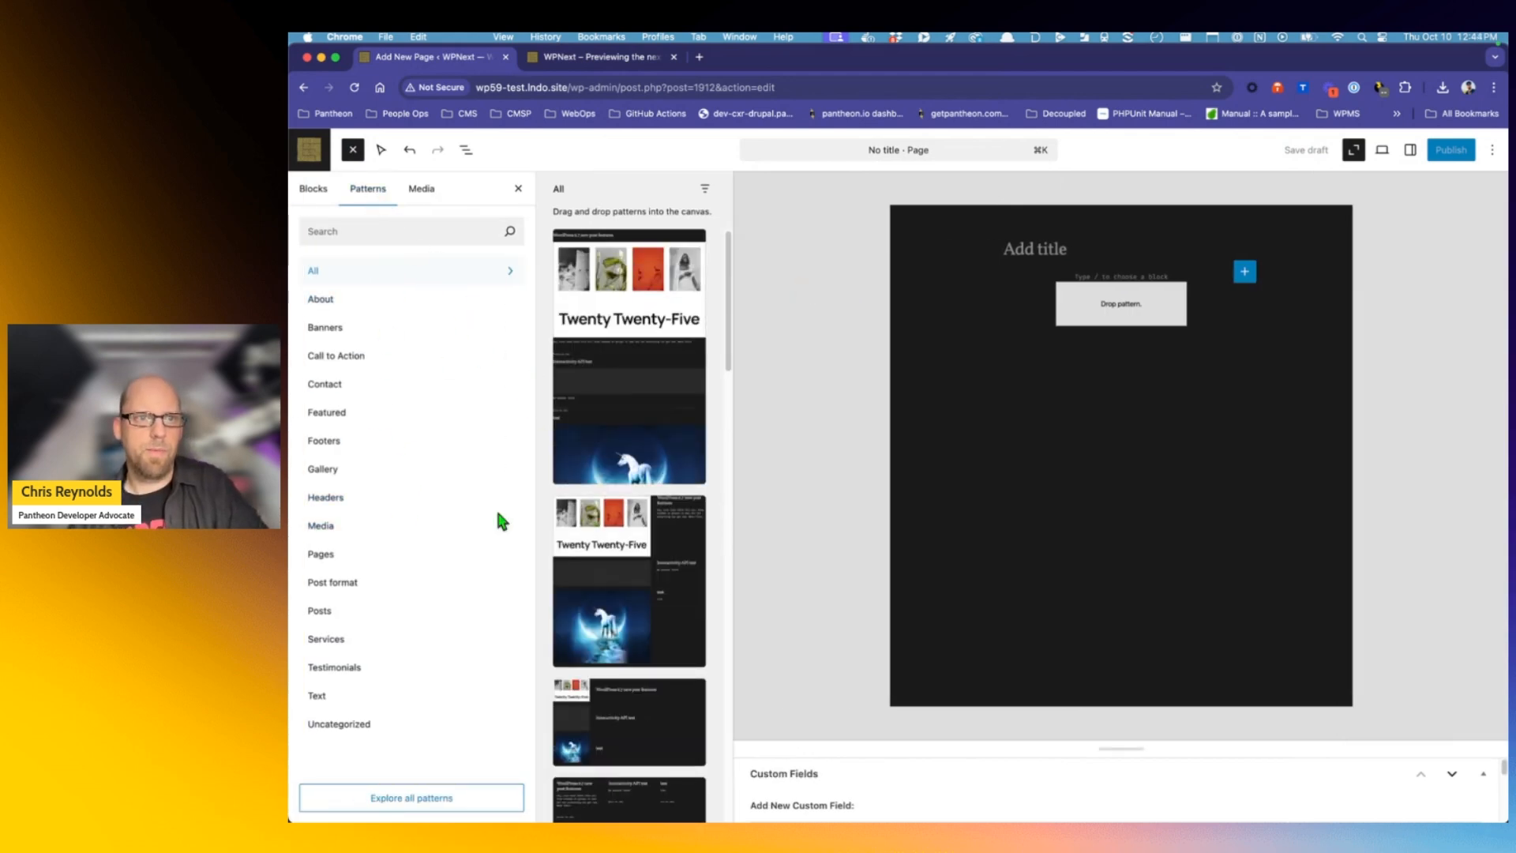
{"action": "left_click", "coordinate": [393, 390]}
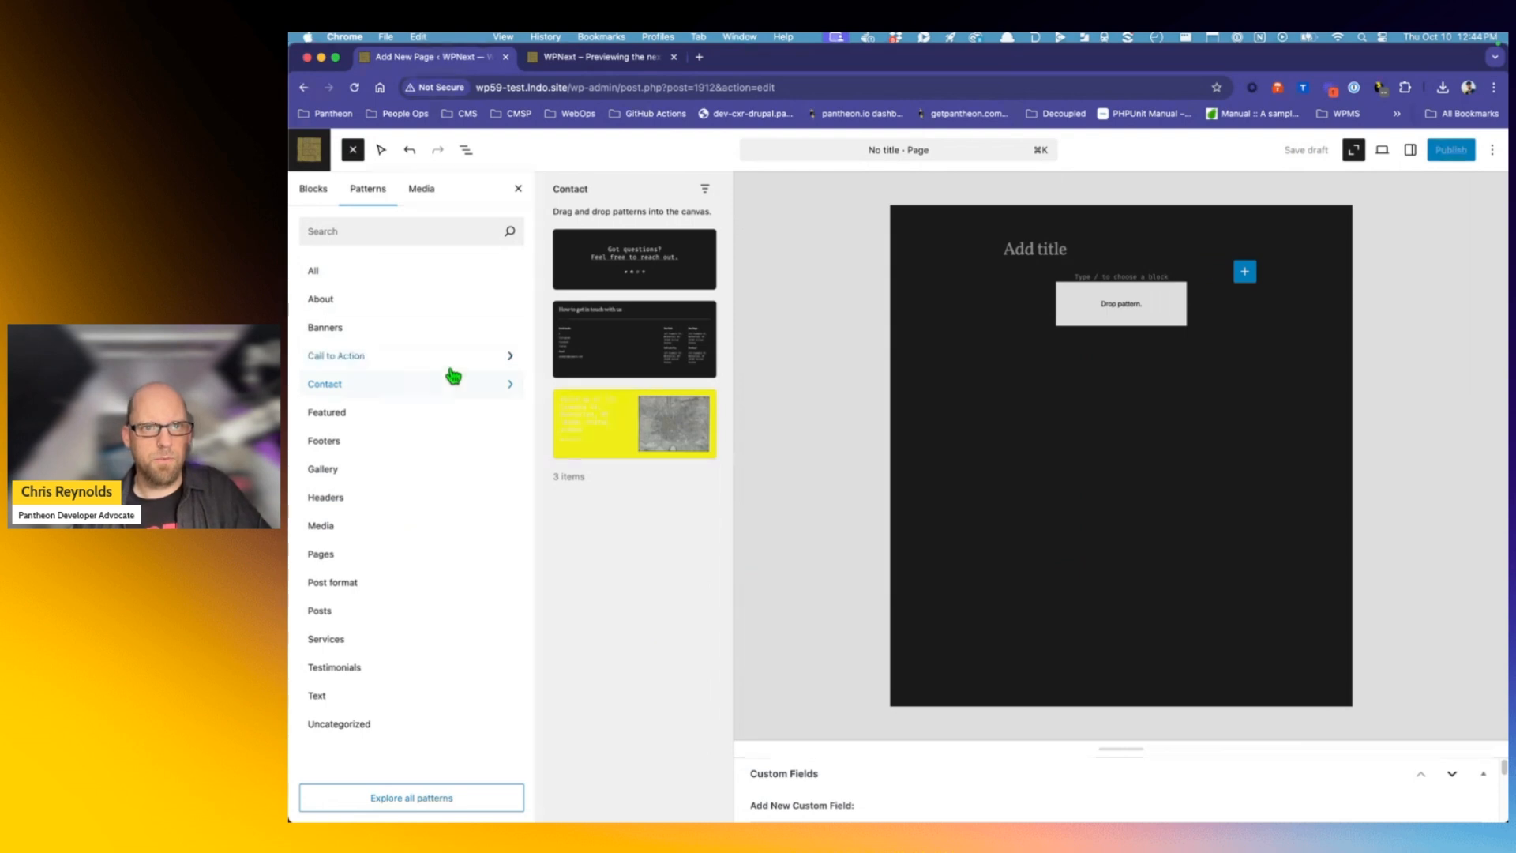
{"action": "left_click", "coordinate": [648, 259]}
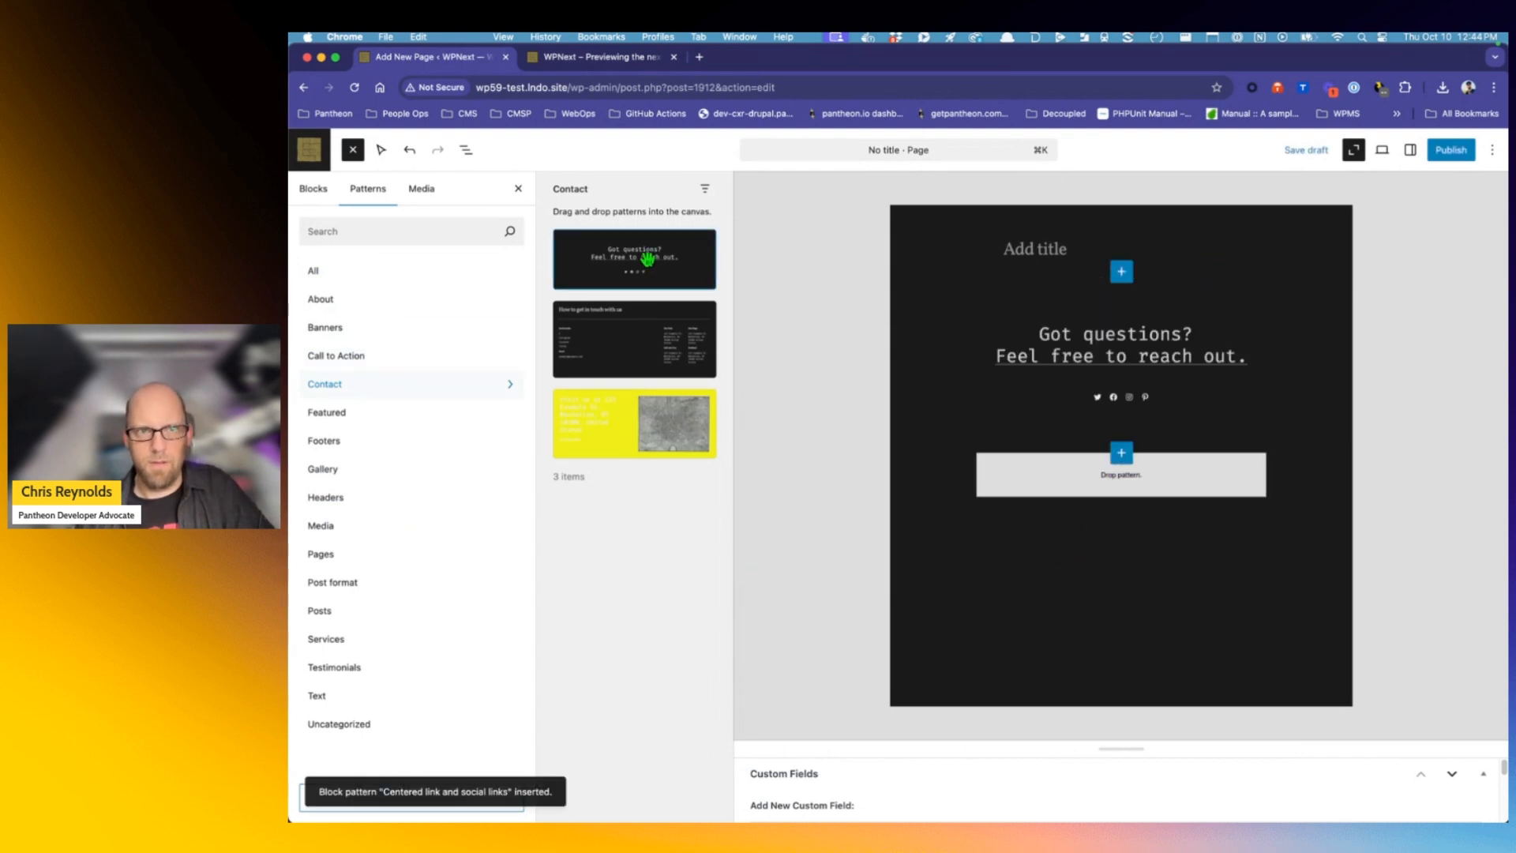
{"action": "left_click", "coordinate": [604, 358]}
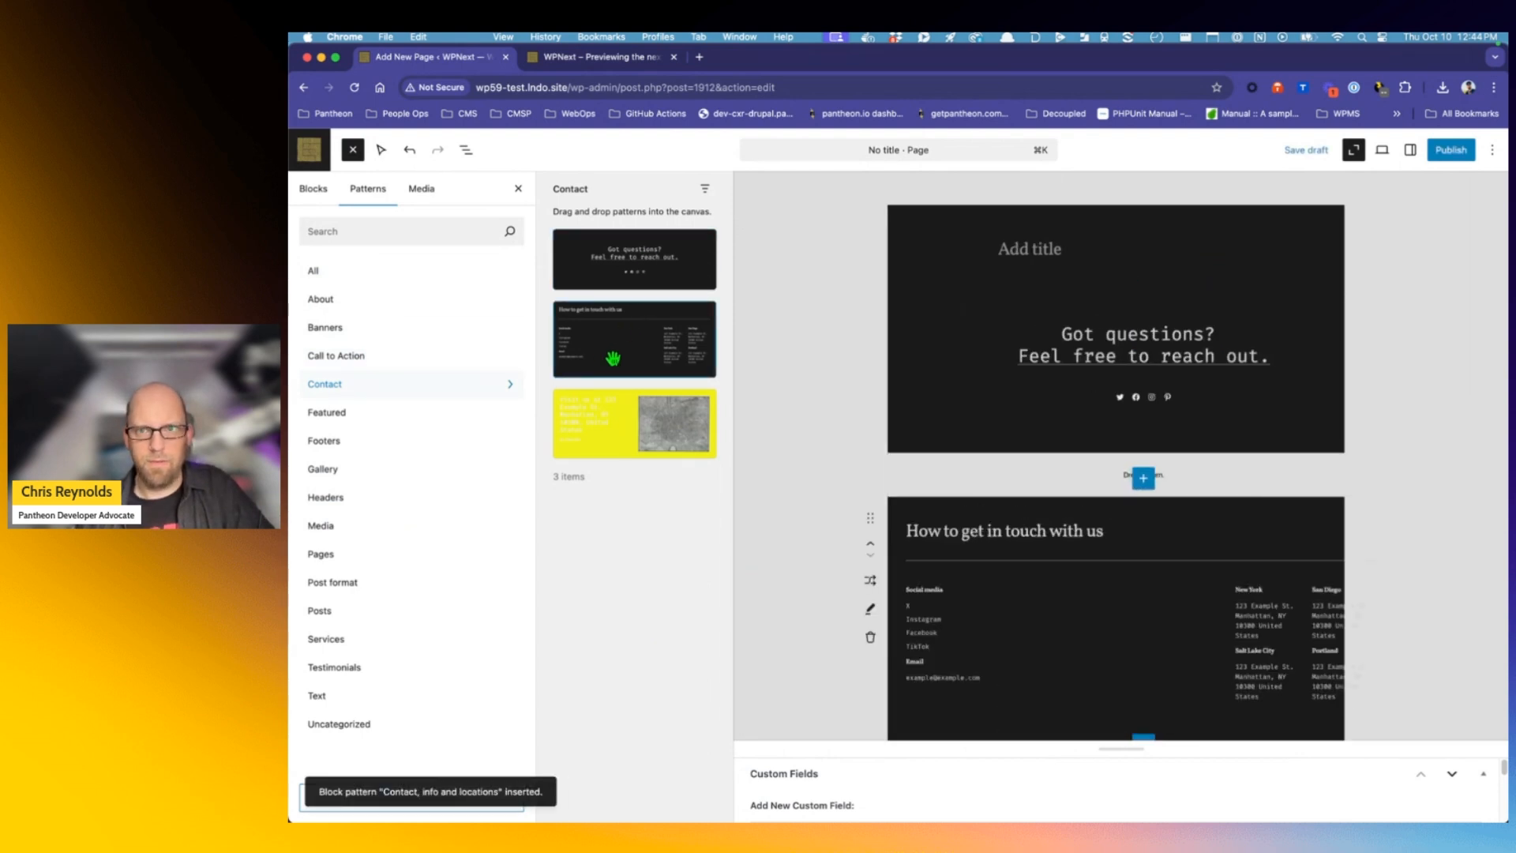
Enter "Page title" as the page's title and add paragraphs of movie-quote filler text above the contact sections
{"action": "left_click", "coordinate": [714, 265]}
{"action": "type", "text": "Page"}
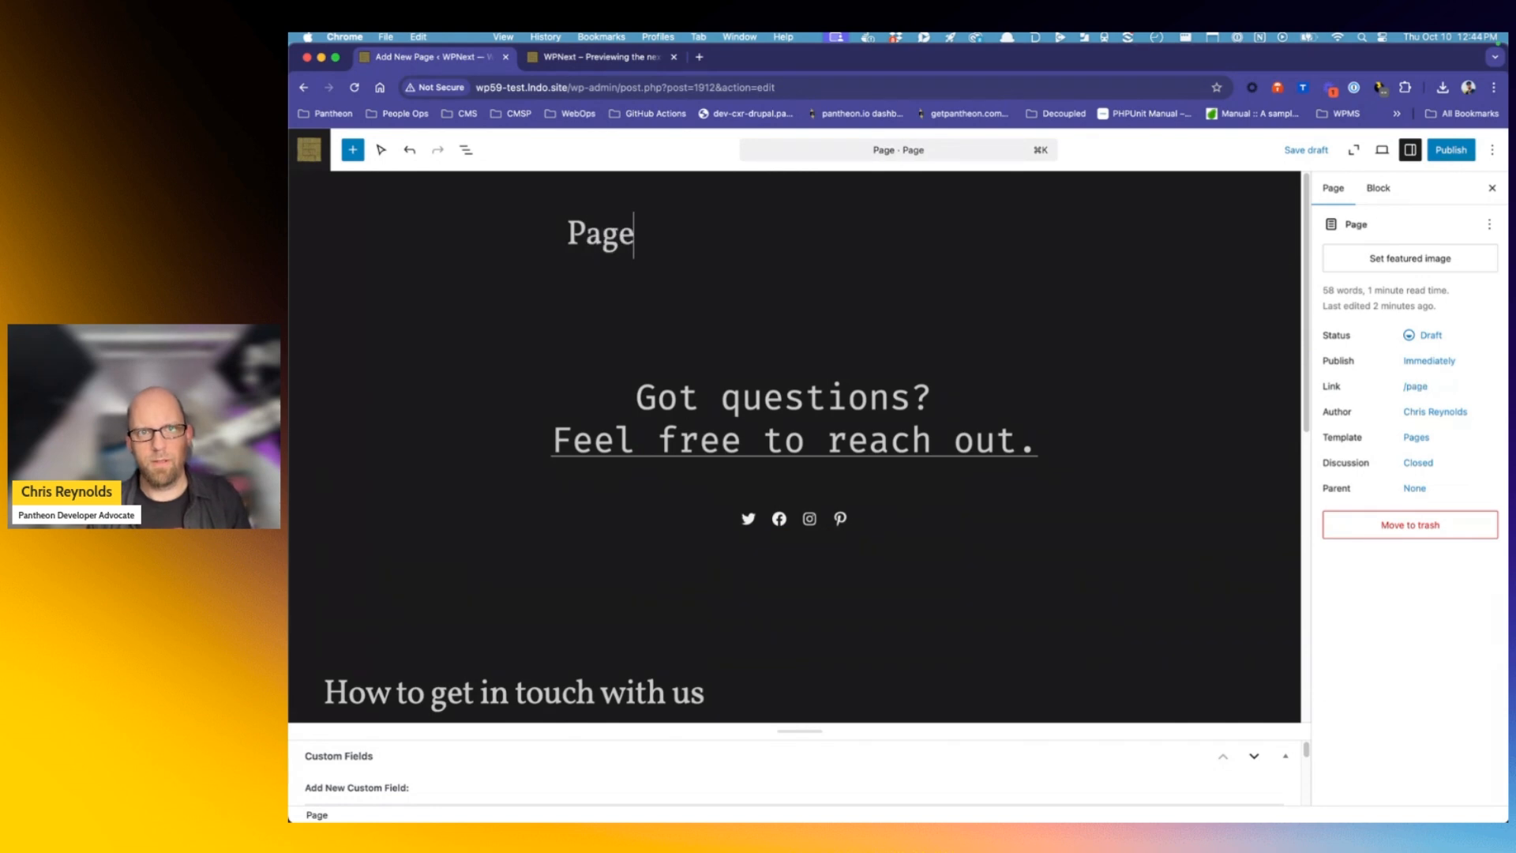
{"action": "type", "text": " title"}
{"action": "key", "text": "Return"}
{"action": "type", "text": "Indeed I will, roll em. I, Doctor Emmett Brown, am about to embark on an historic journey. What have I been thinking of, I almost forgot to bring some extra plutonium. How did I ever expect to get back, one pallet one trip I must be out of my mind. What is it Einy? Oh my god, they found me, I don't know how but they found me. Run for it, Marty. Doc, she's beautiful. She's crazy about me. Look at this, look what she wrote me, Doc. That says it all. Doc, you're my only hope. Alright, okay listen, keep your pants on, she's over in the cafe. God, how do you do this? What made you change your mind, George? Wow, you must be rich. Anyway, Grandpa hit him with the car and brought him into the house. He seemed so helpless, like a little lost puppy, my heart just went out for him."}
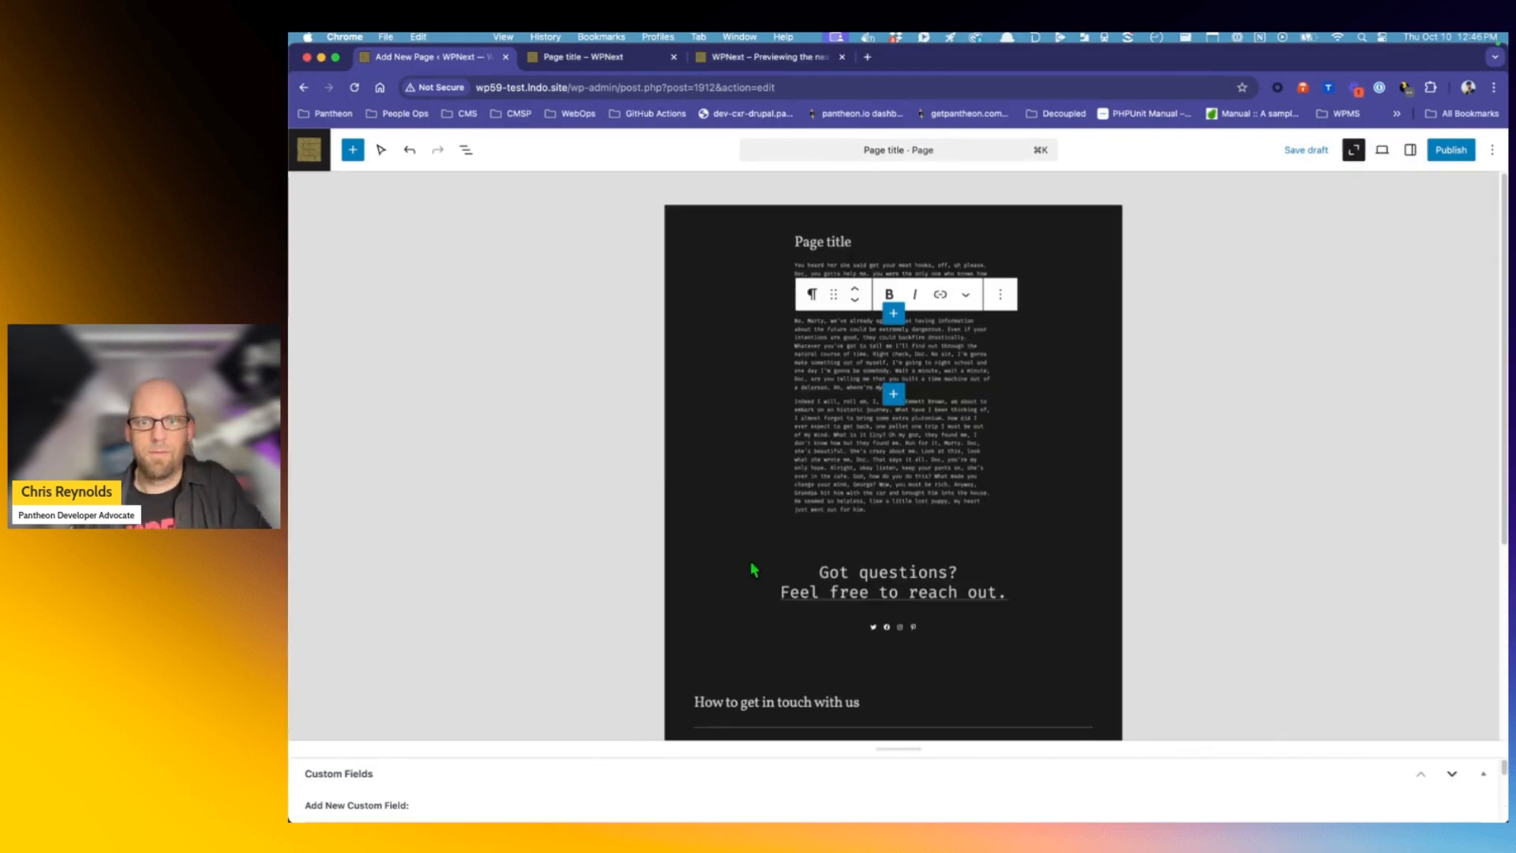
Insert the Posts pattern "Large title" between the filler paragraphs and the "Got questions?" contact section
{"action": "left_click", "coordinate": [753, 551]}
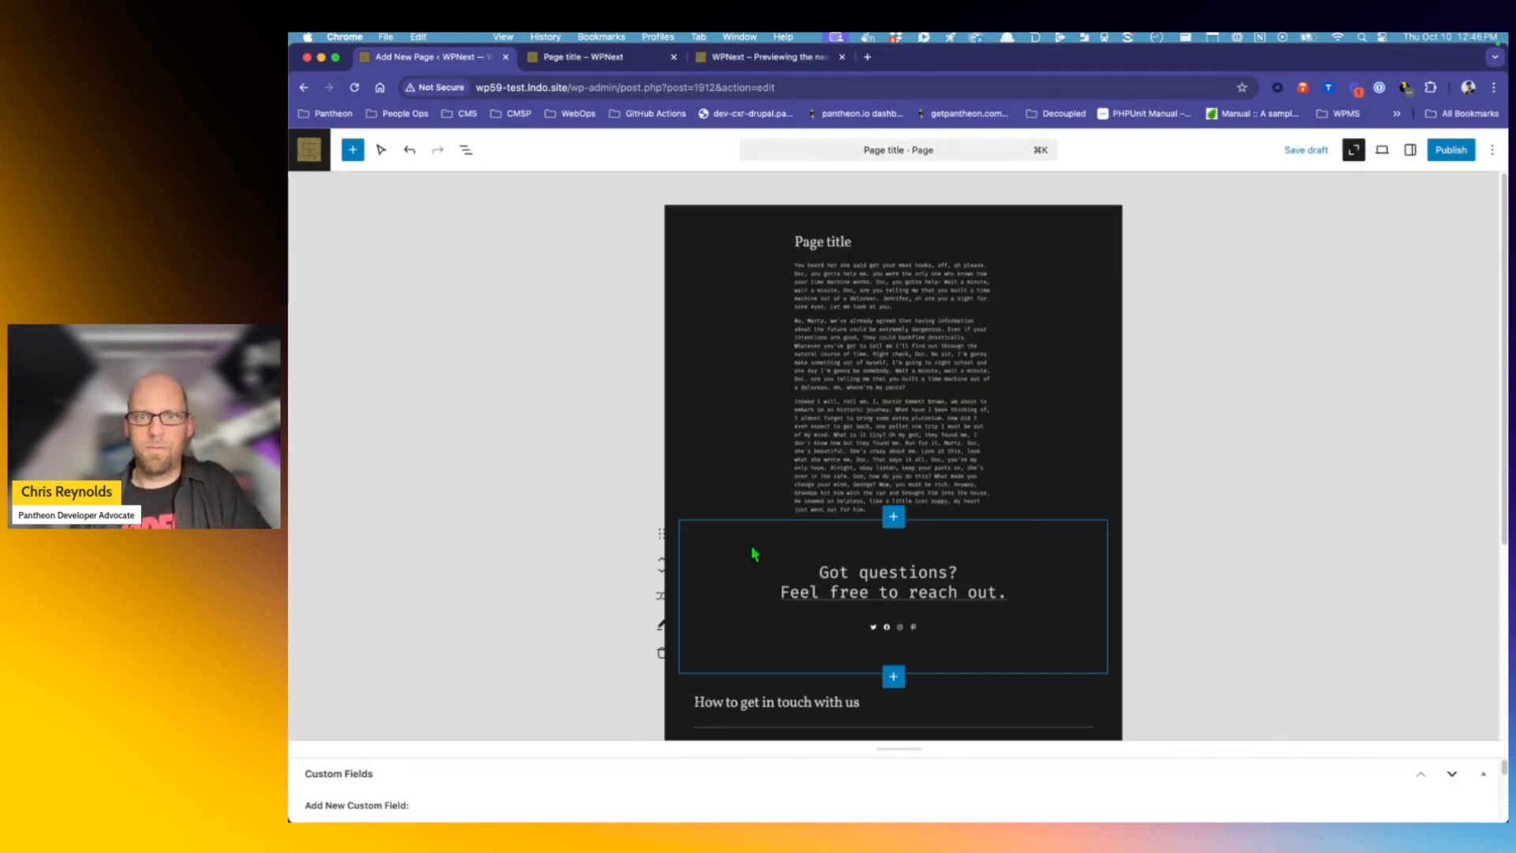
{"action": "left_click", "coordinate": [894, 518]}
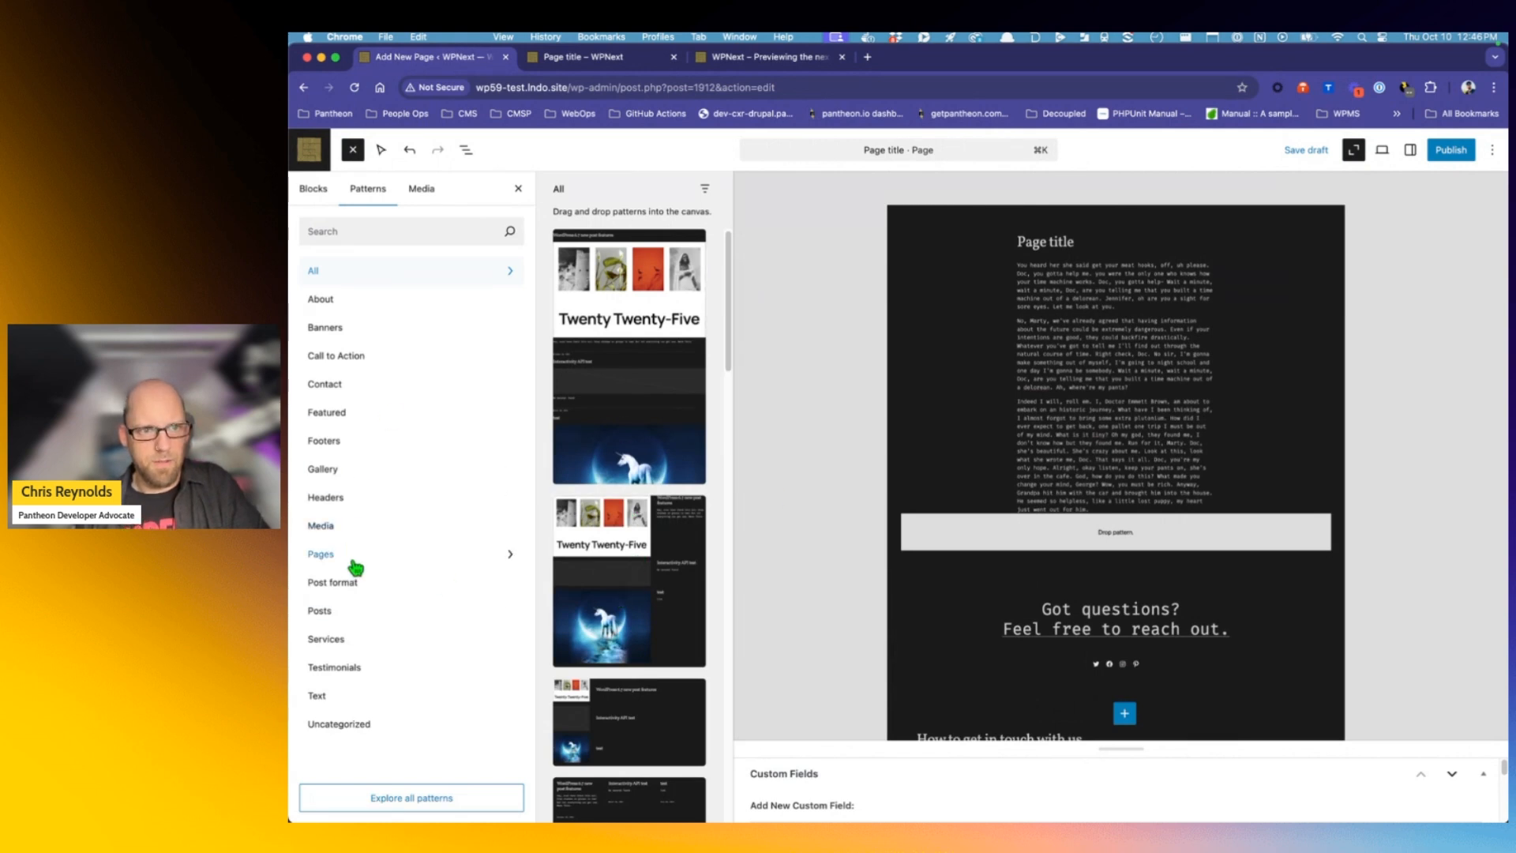
{"action": "left_click", "coordinate": [360, 613]}
{"action": "scroll", "coordinate": [607, 387], "scroll_direction": "down", "scroll_amount": 1}
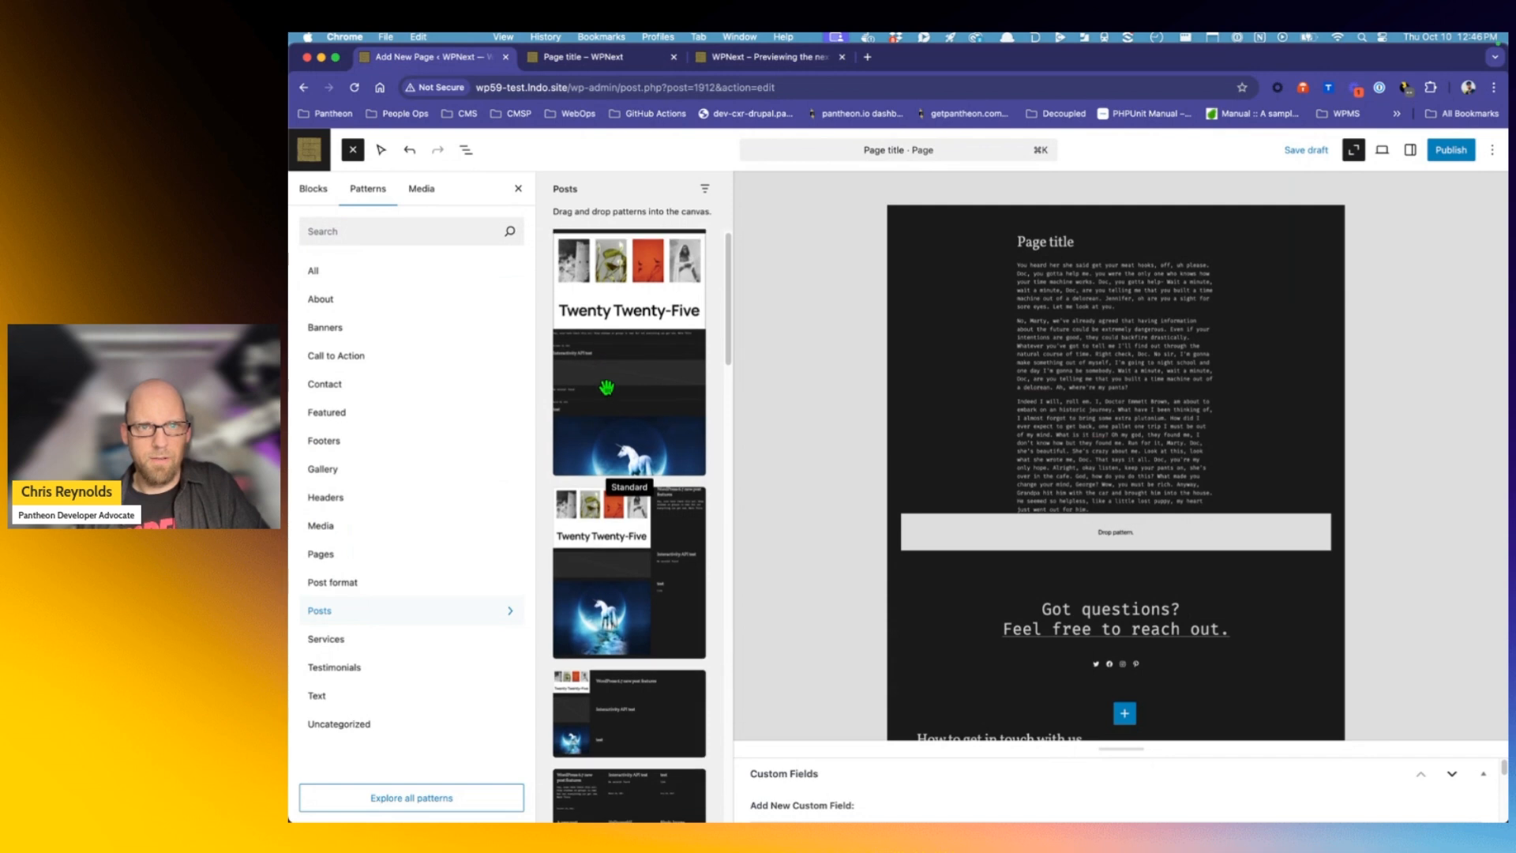
{"action": "scroll", "coordinate": [607, 387], "scroll_direction": "down", "scroll_amount": 4}
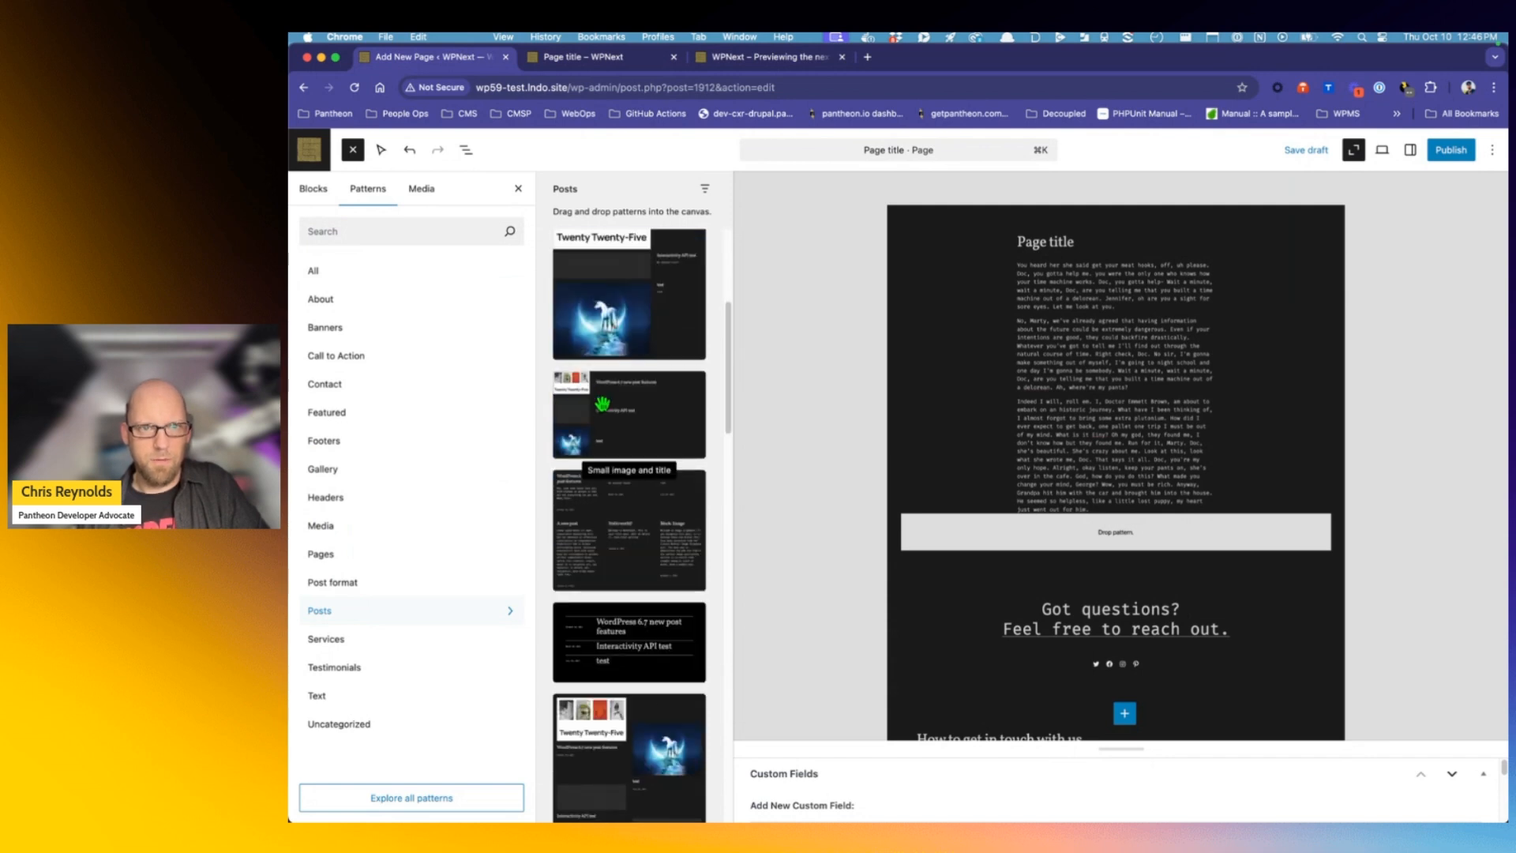
{"action": "scroll", "coordinate": [622, 424], "scroll_direction": "down", "scroll_amount": 2}
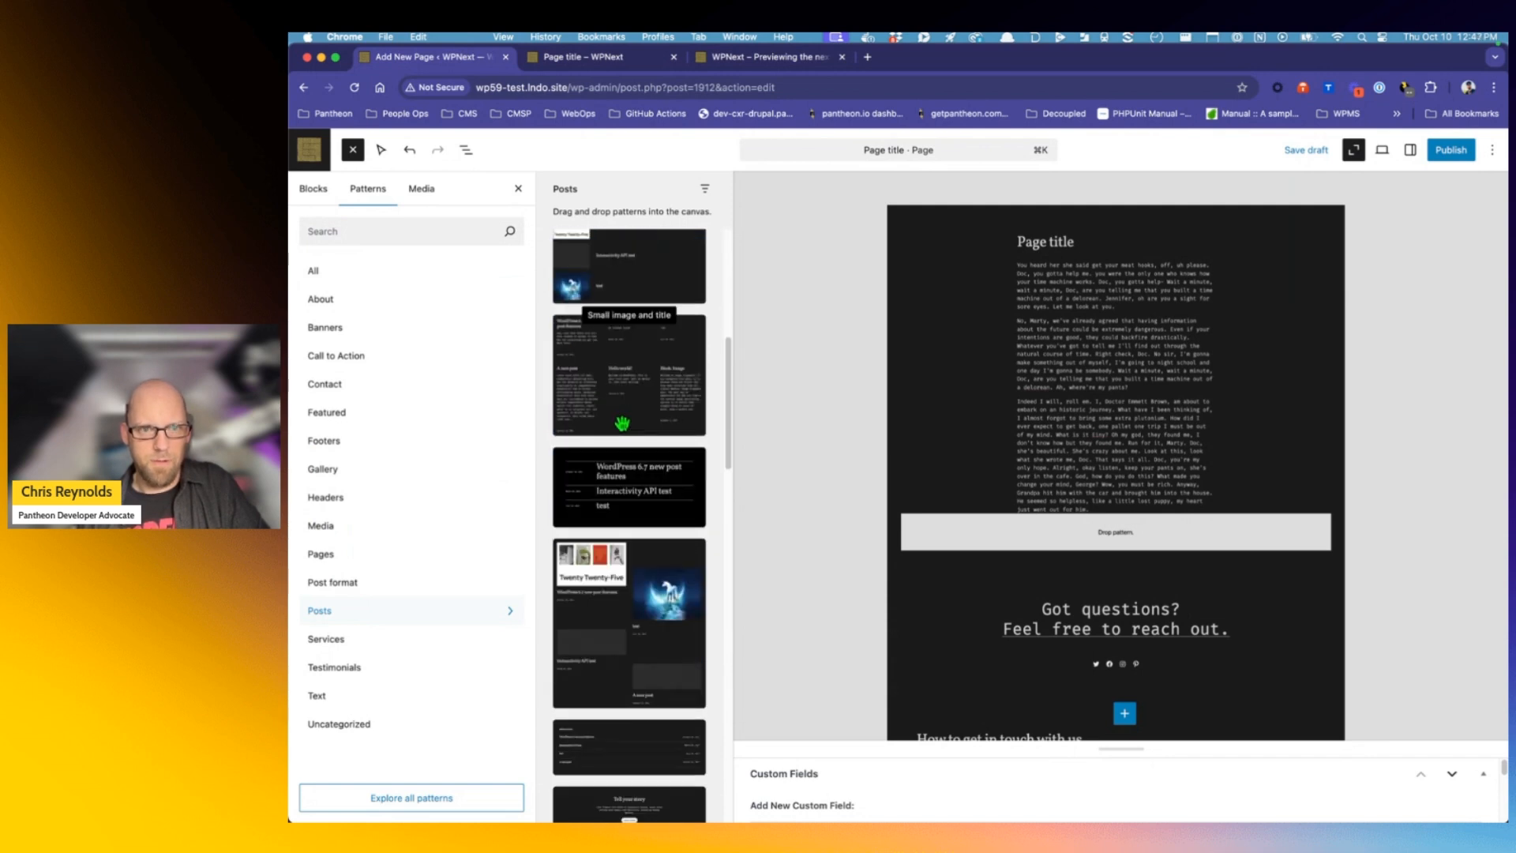
{"action": "left_click", "coordinate": [619, 490]}
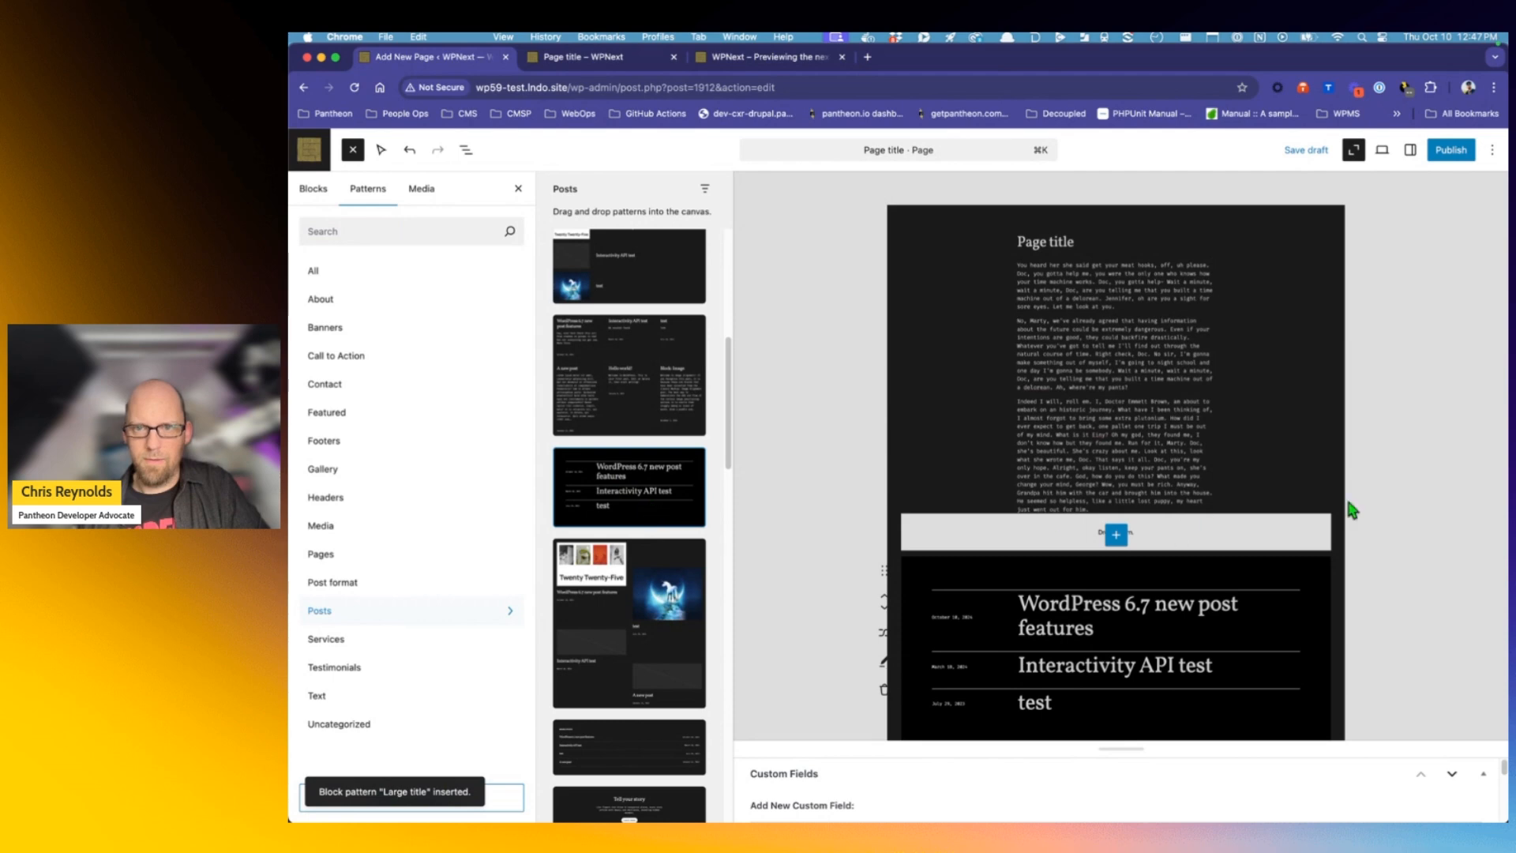
Turn off Zoom Out, close the pattern inserter and show the settings for the Large title group
{"action": "left_click", "coordinate": [1049, 654]}
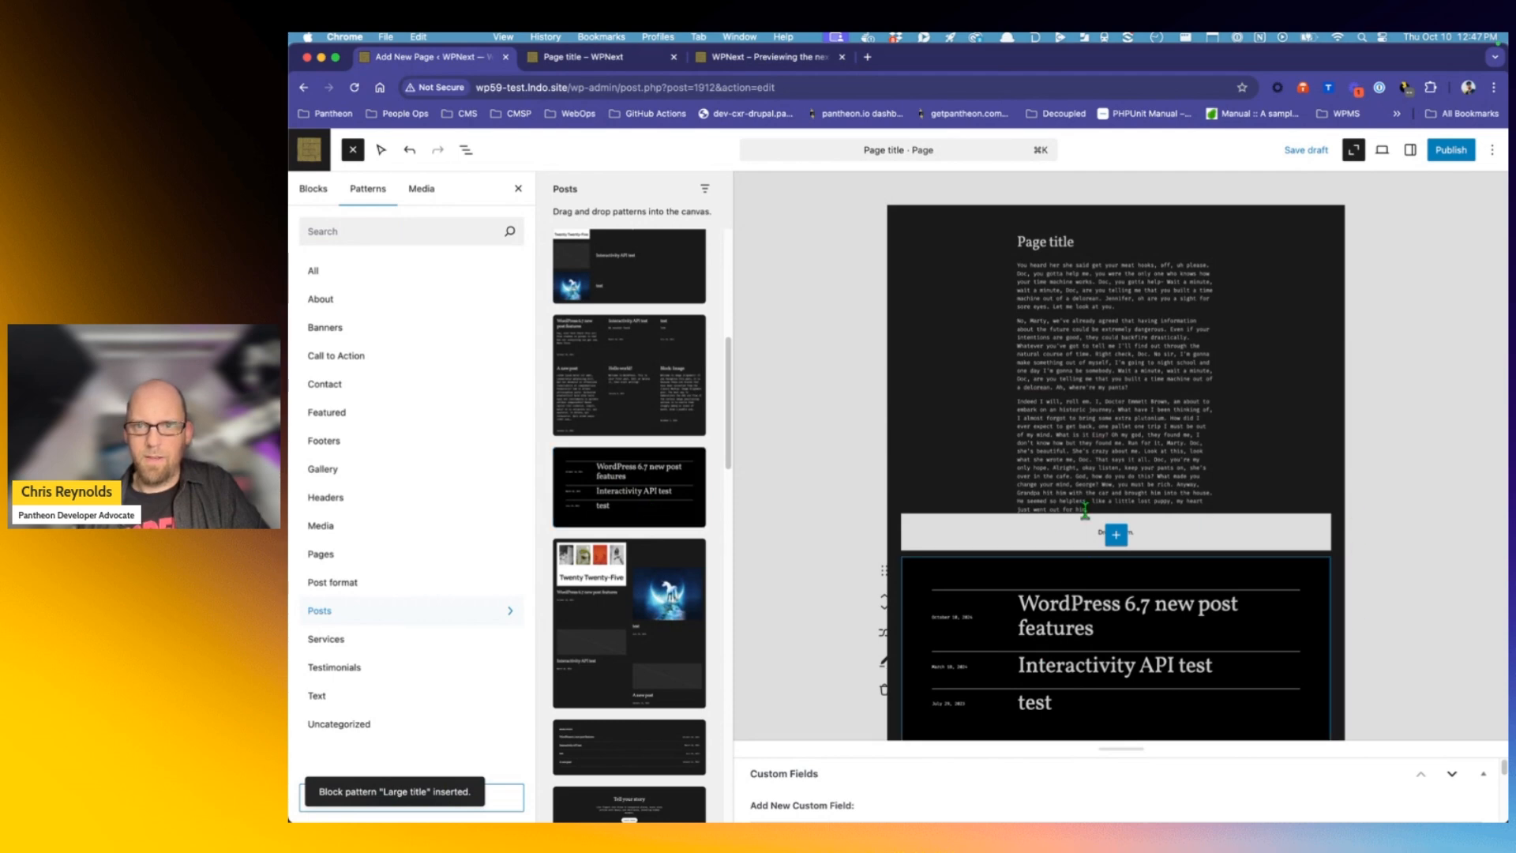
{"action": "left_click", "coordinate": [1354, 150]}
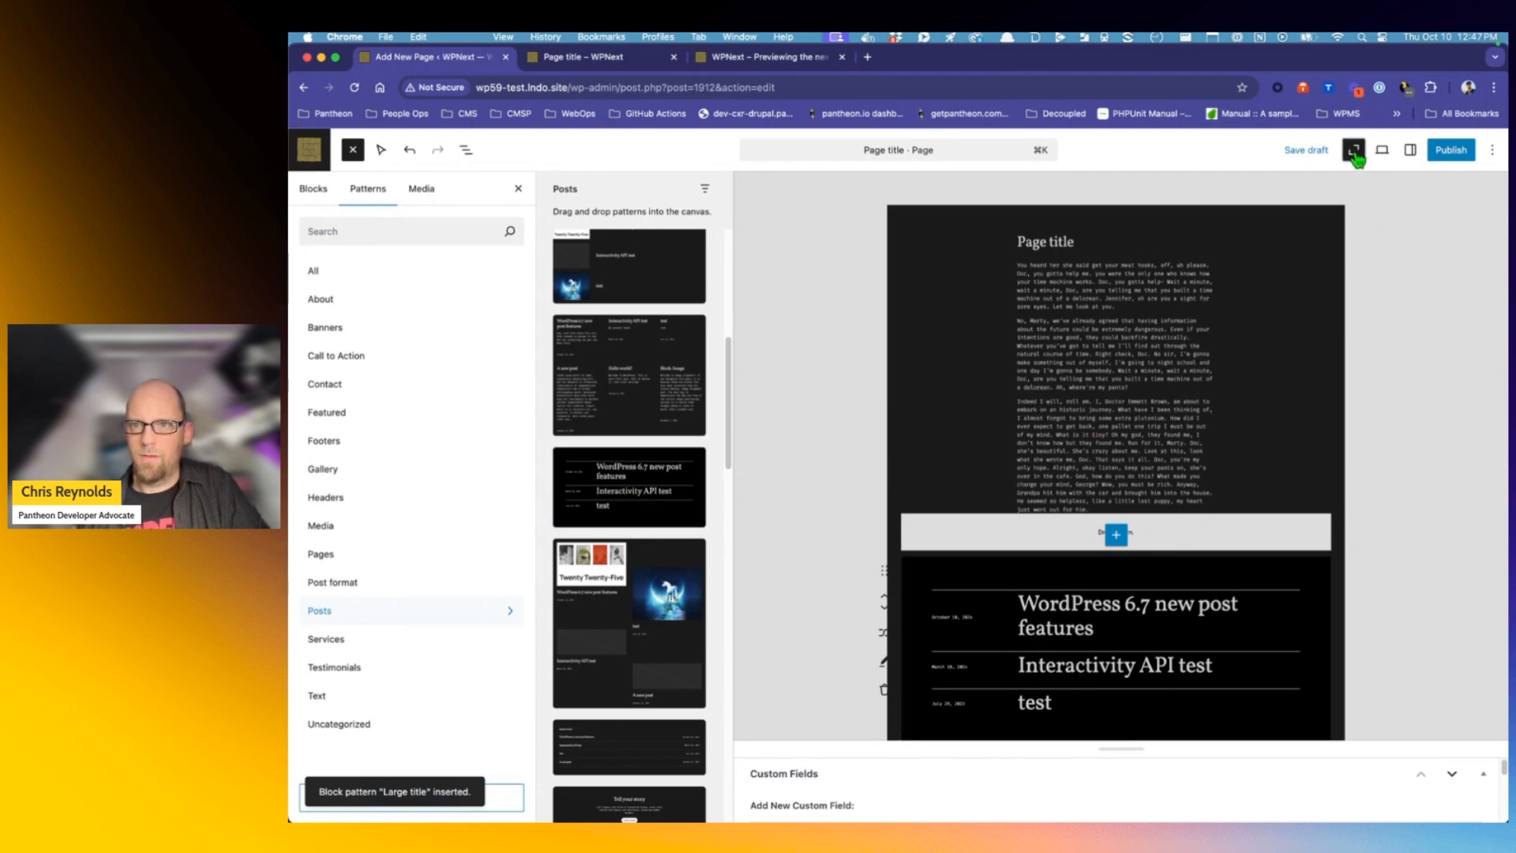
{"action": "left_click", "coordinate": [516, 192]}
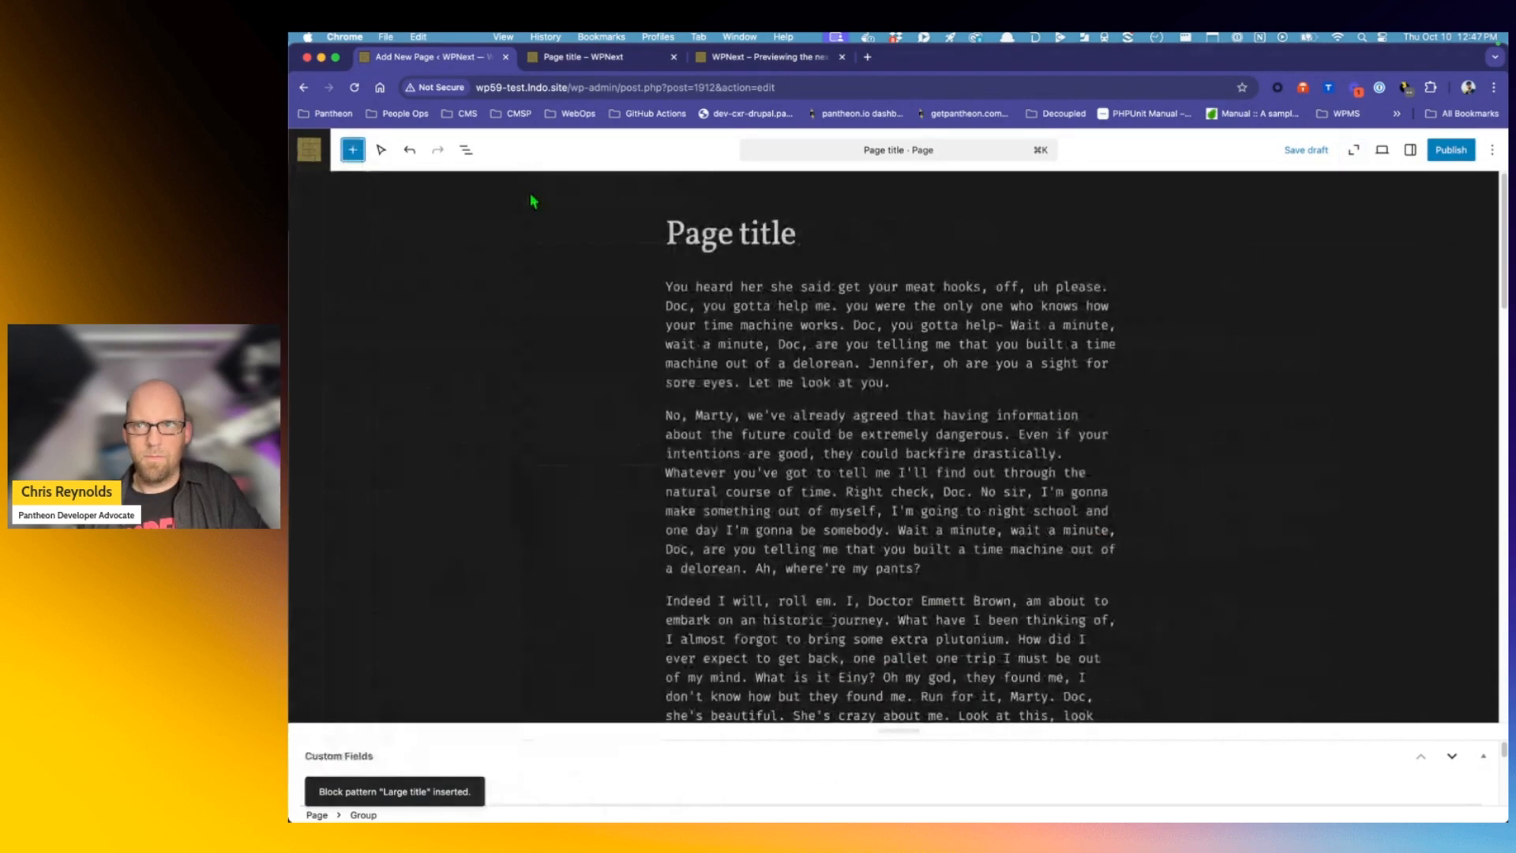
{"action": "left_click", "coordinate": [1410, 151]}
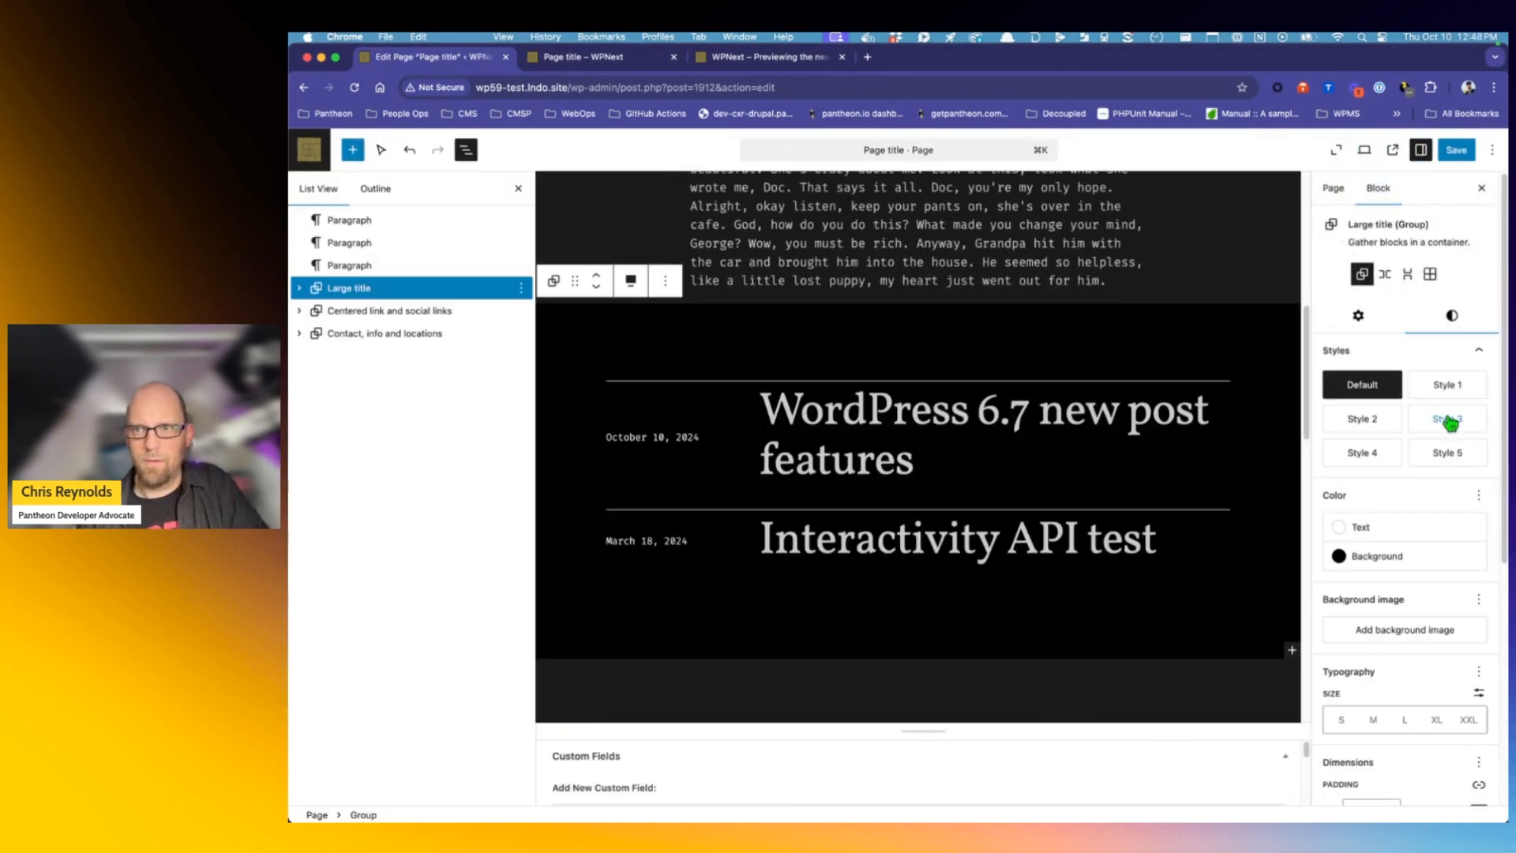
Try section Styles 1 to 5 on the Large title group, and return it to the Default style
{"action": "left_click", "coordinate": [1448, 419]}
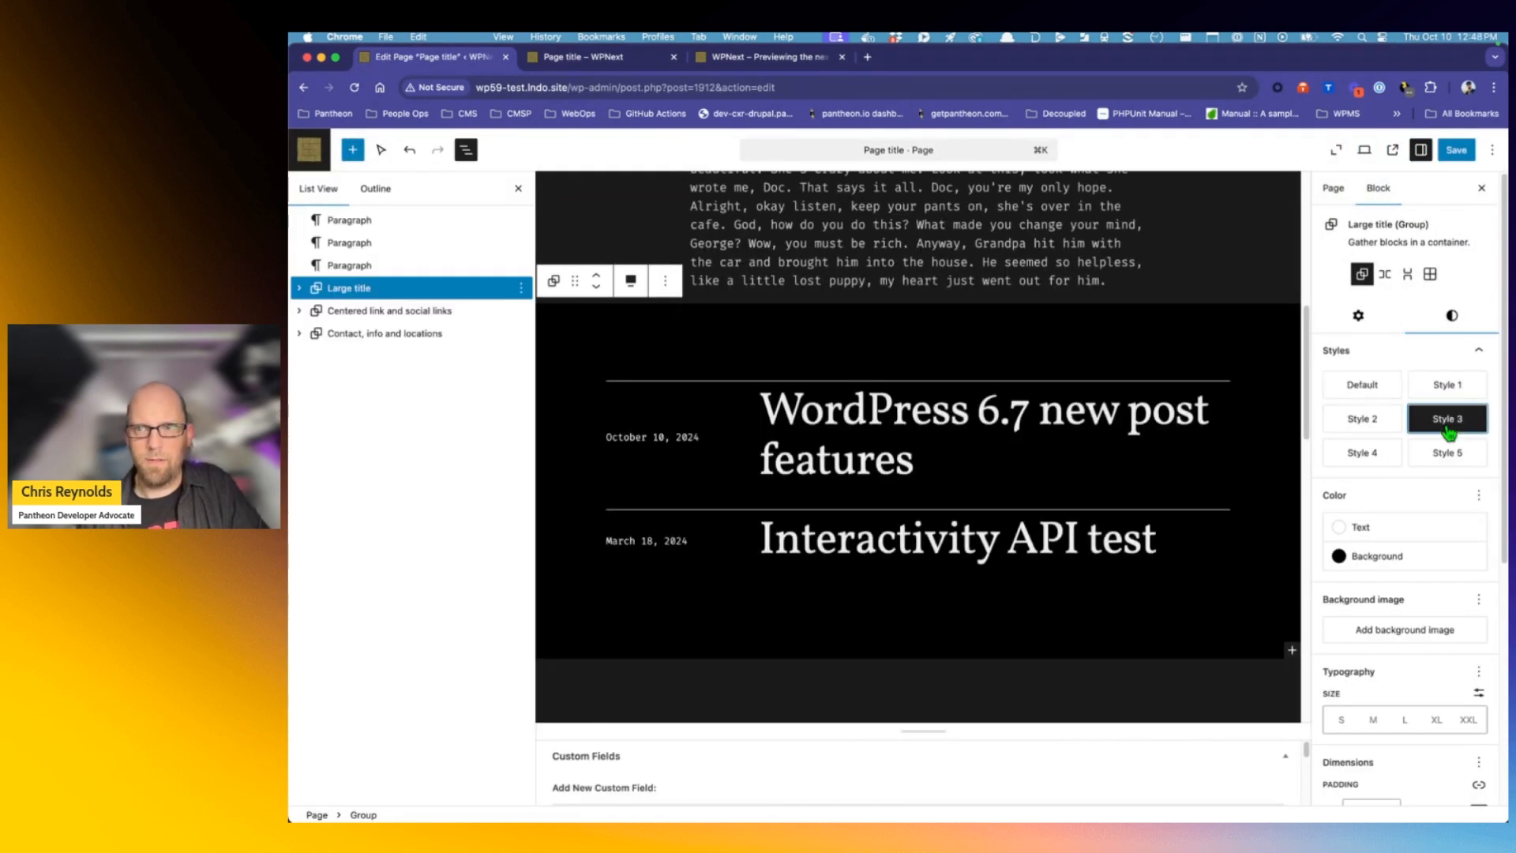
{"action": "left_click", "coordinate": [1449, 394]}
{"action": "left_click", "coordinate": [1364, 426]}
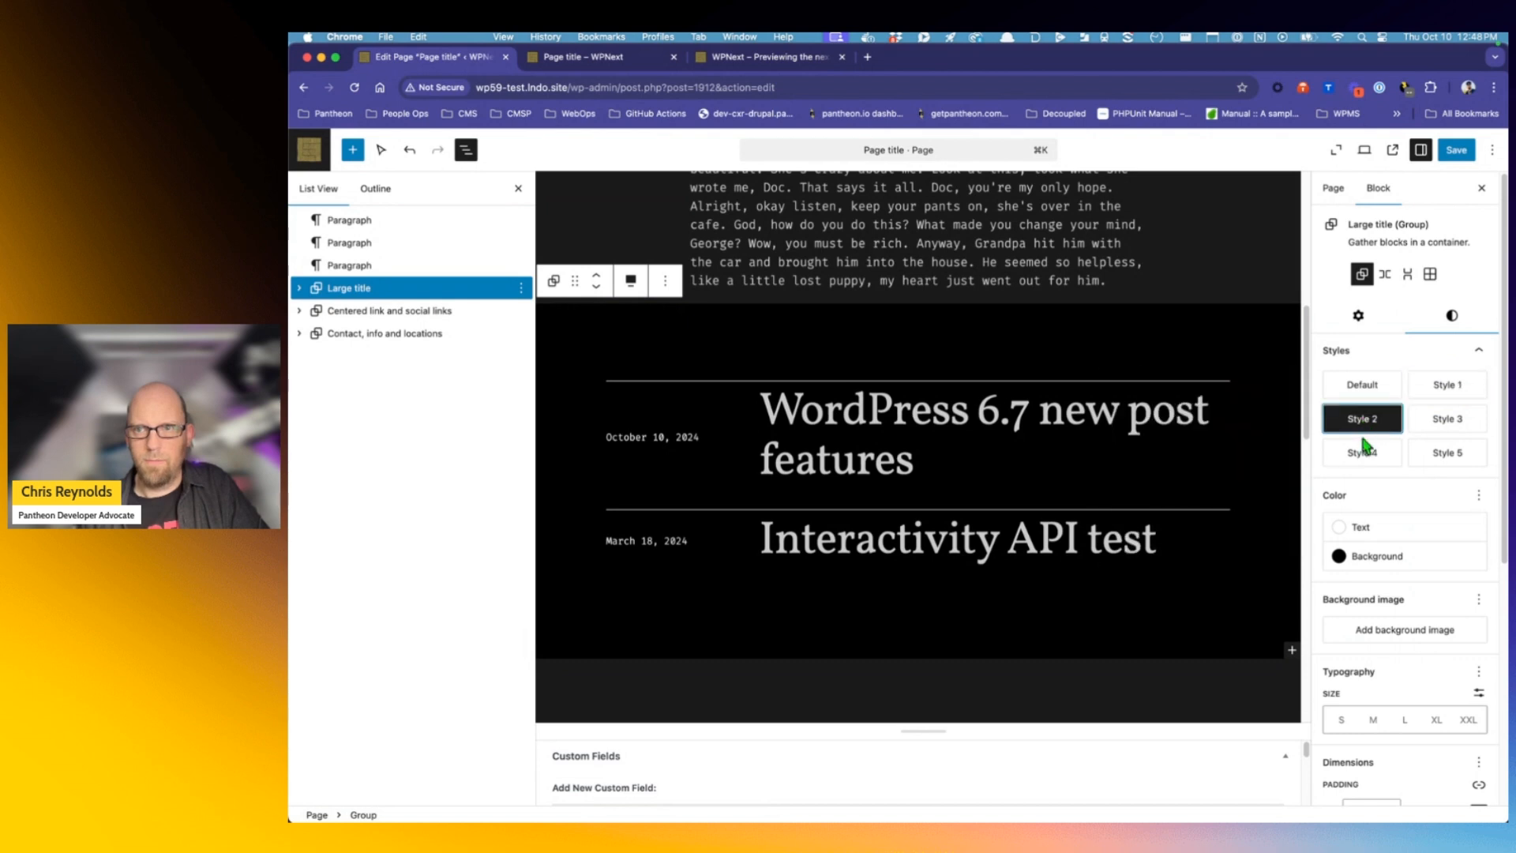
{"action": "left_click", "coordinate": [1374, 451]}
{"action": "left_click", "coordinate": [1452, 446]}
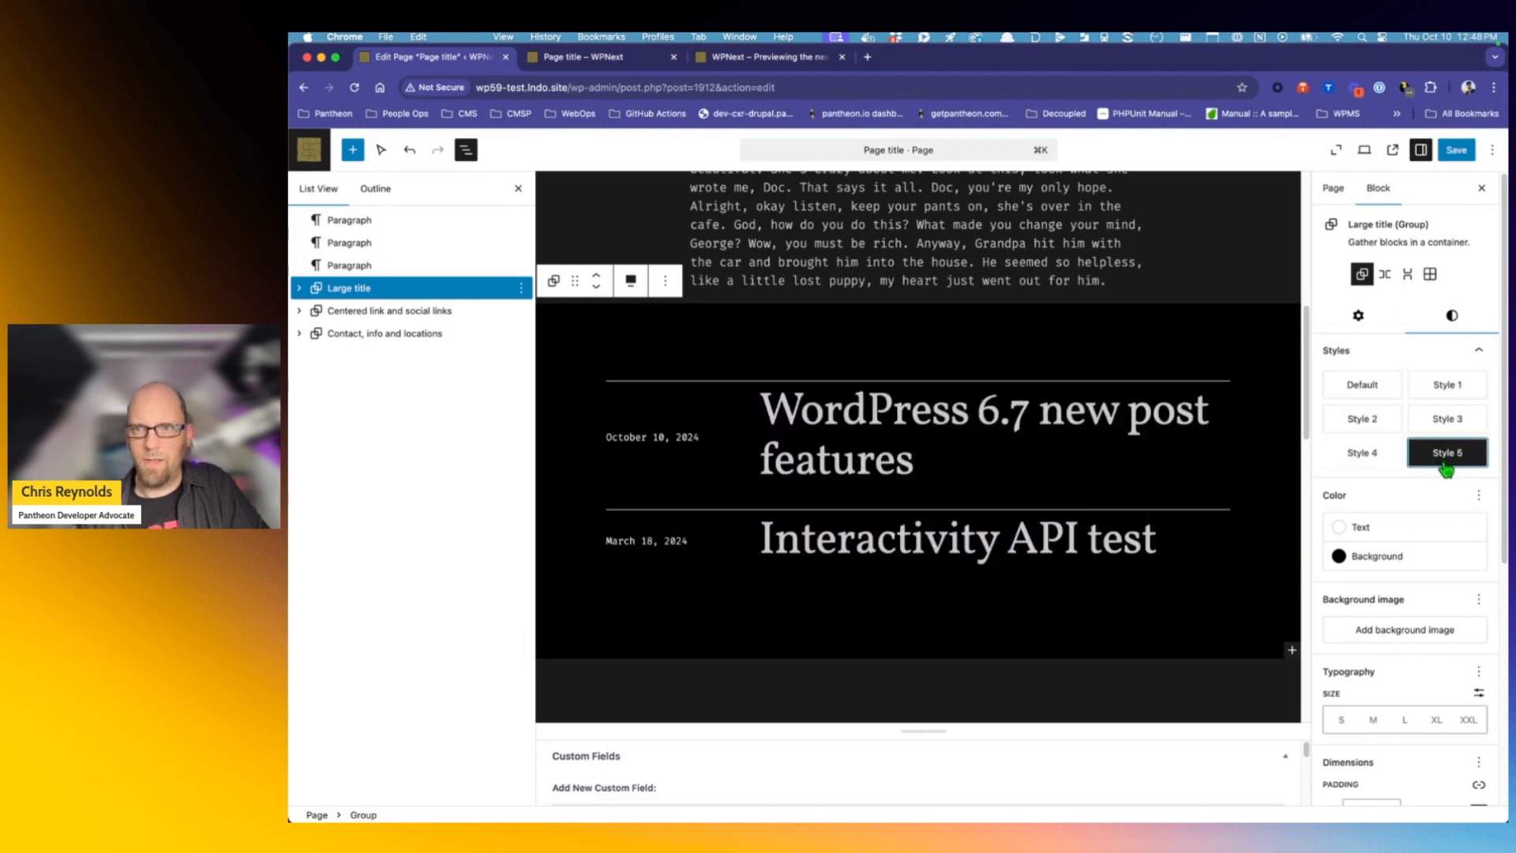
{"action": "left_click", "coordinate": [1353, 430]}
{"action": "left_click", "coordinate": [1352, 386]}
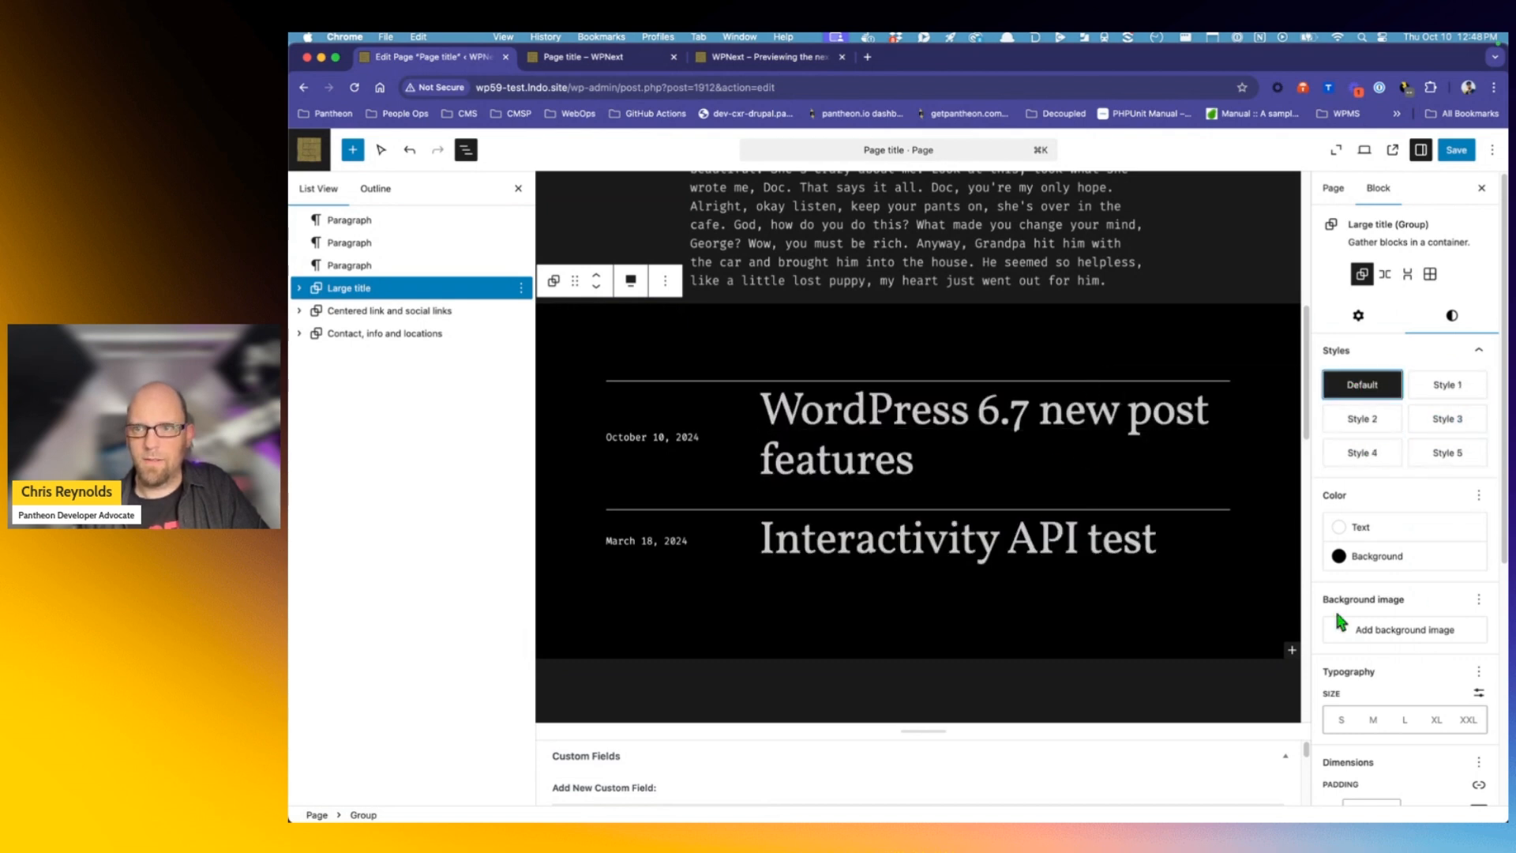
Set the Large title group's background color to the theme's purple Accent 2, and add the Rain Ripples image as its background
{"action": "left_click", "coordinate": [1363, 555]}
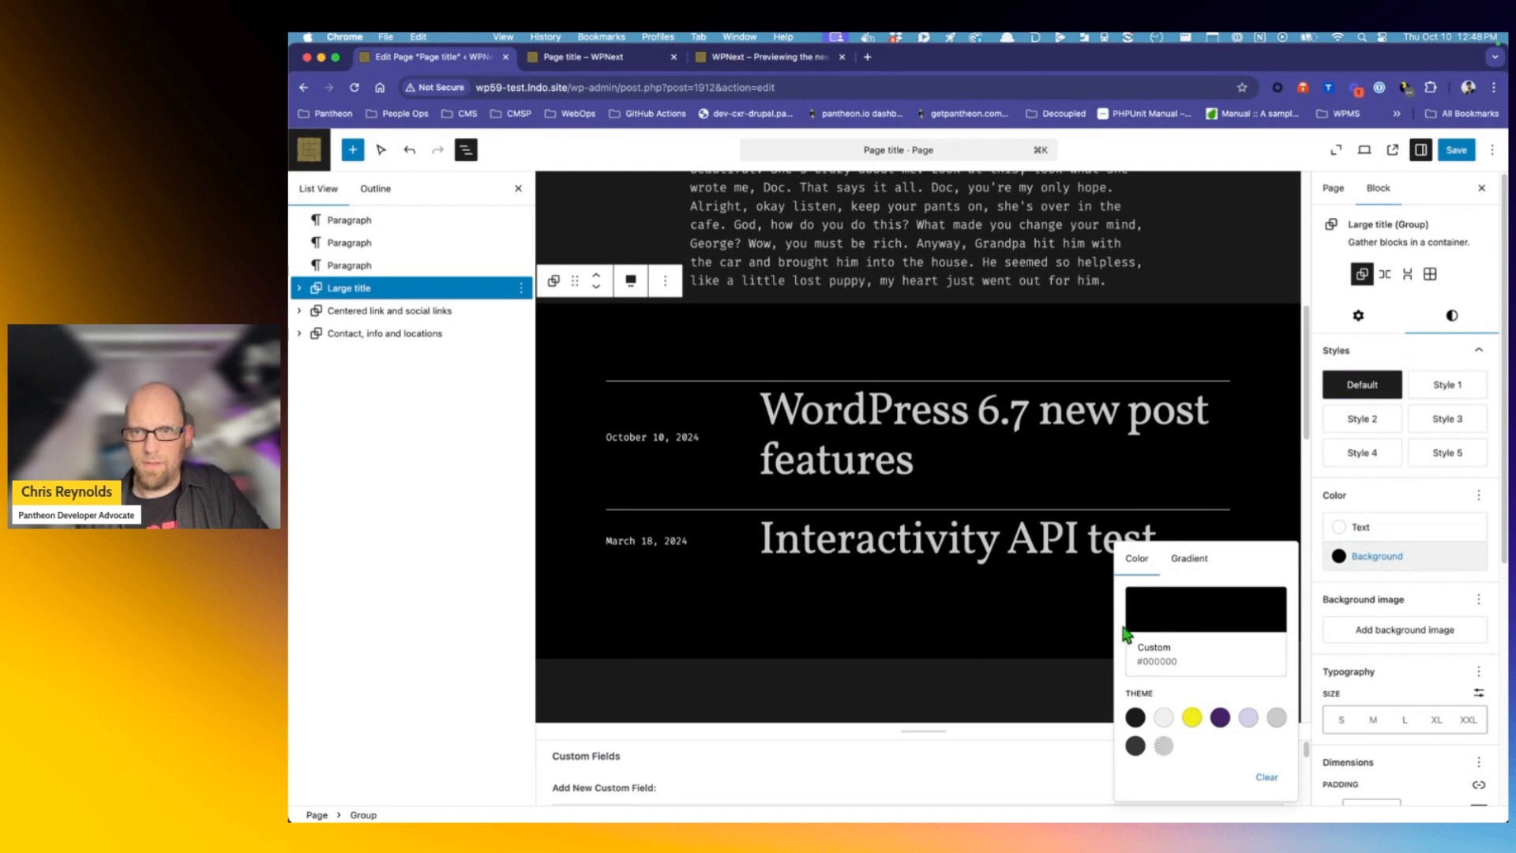
{"action": "left_click", "coordinate": [1193, 718]}
{"action": "left_click", "coordinate": [1220, 718]}
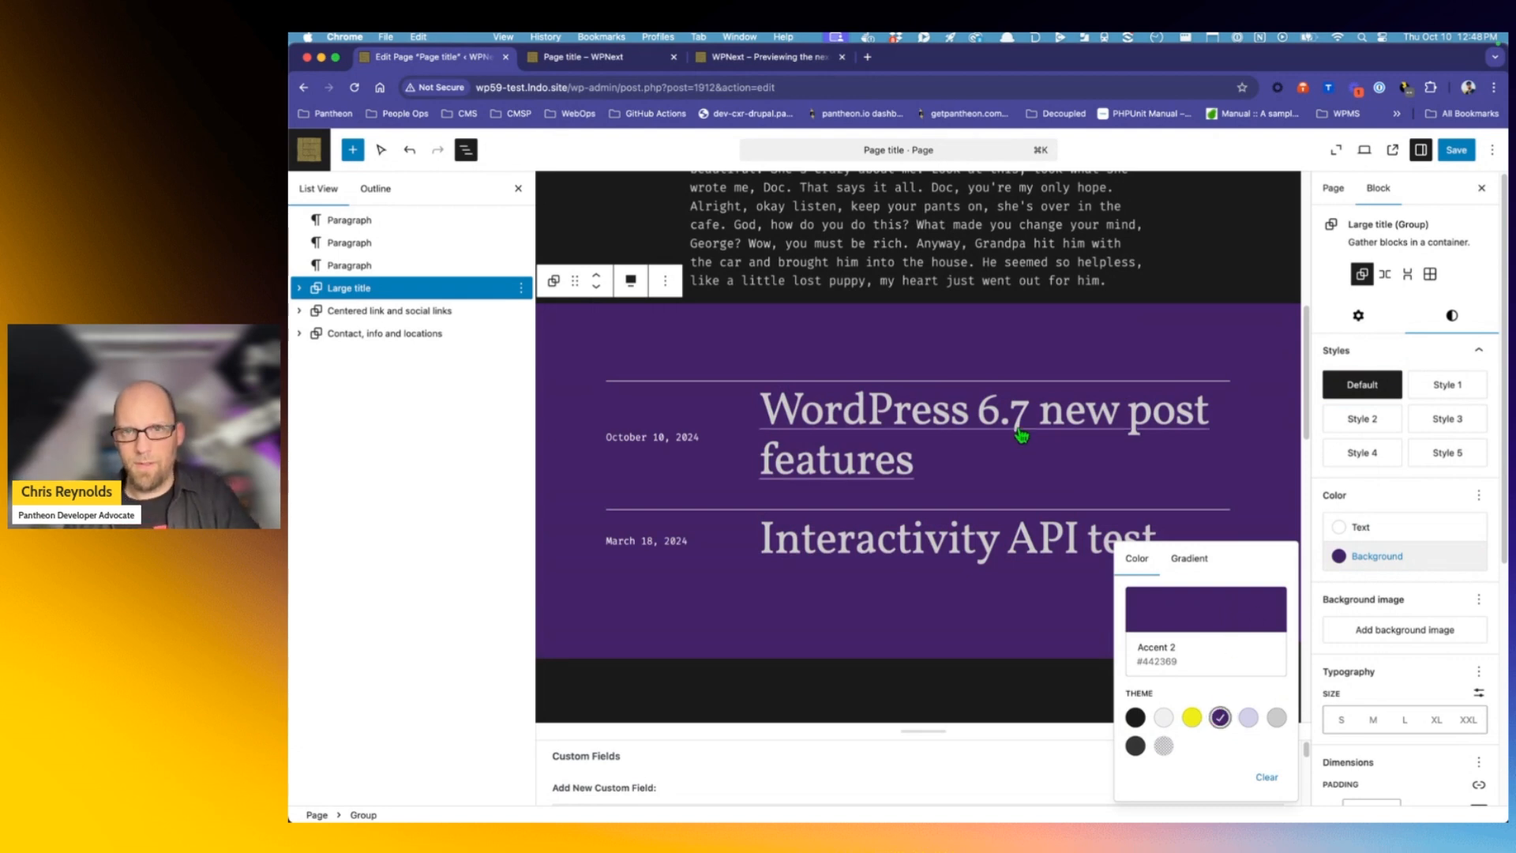
{"action": "left_click", "coordinate": [1393, 493]}
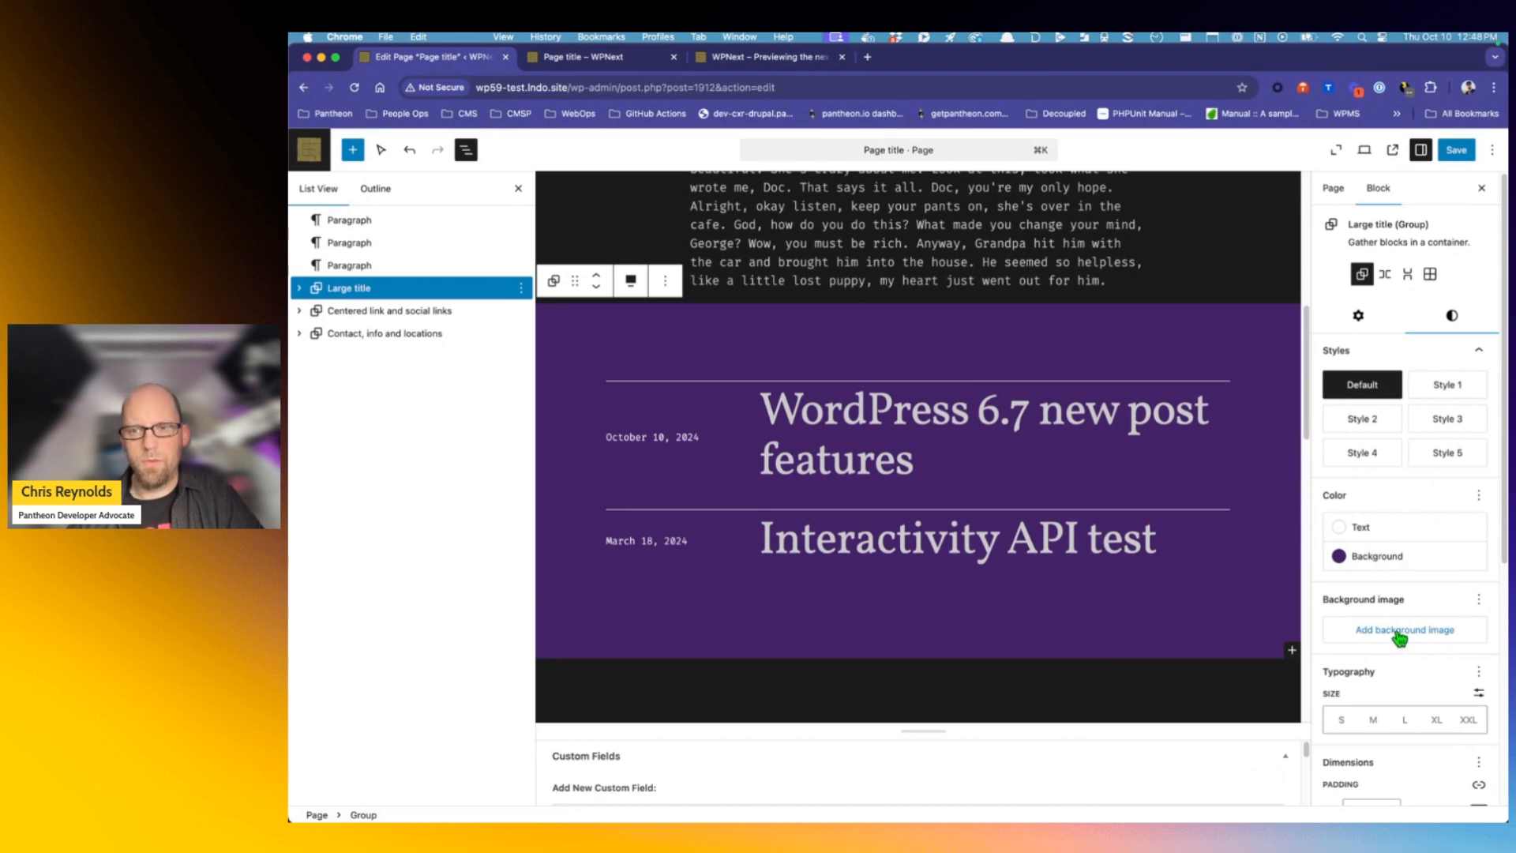
{"action": "scroll", "coordinate": [1399, 637], "scroll_direction": "down", "scroll_amount": 3}
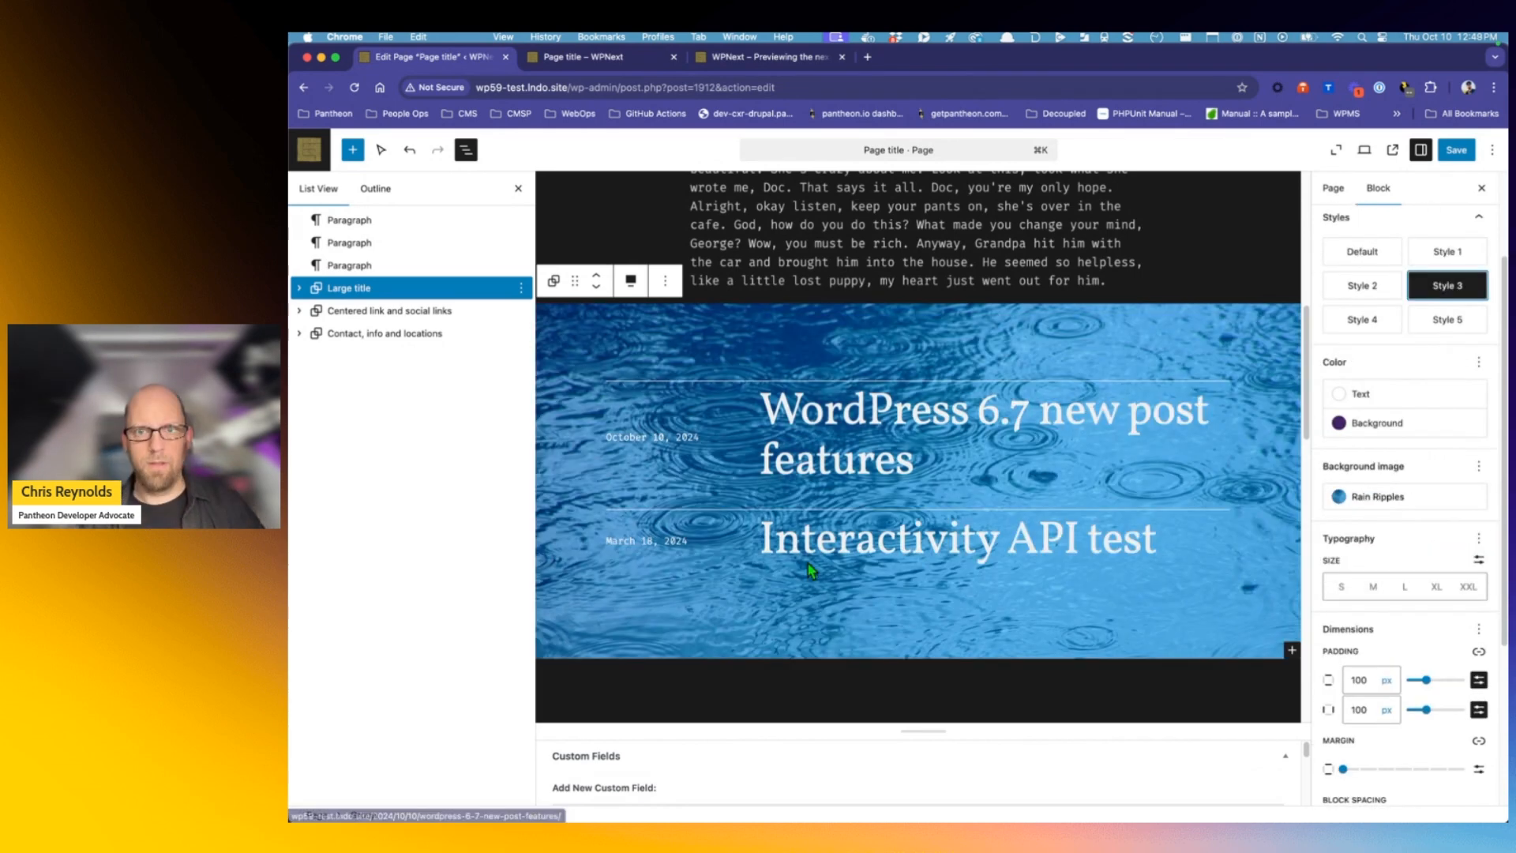
Try the Contain and Tile sizes on the Rain Ripples background image, and return it to Cover
{"action": "left_click", "coordinate": [1387, 505]}
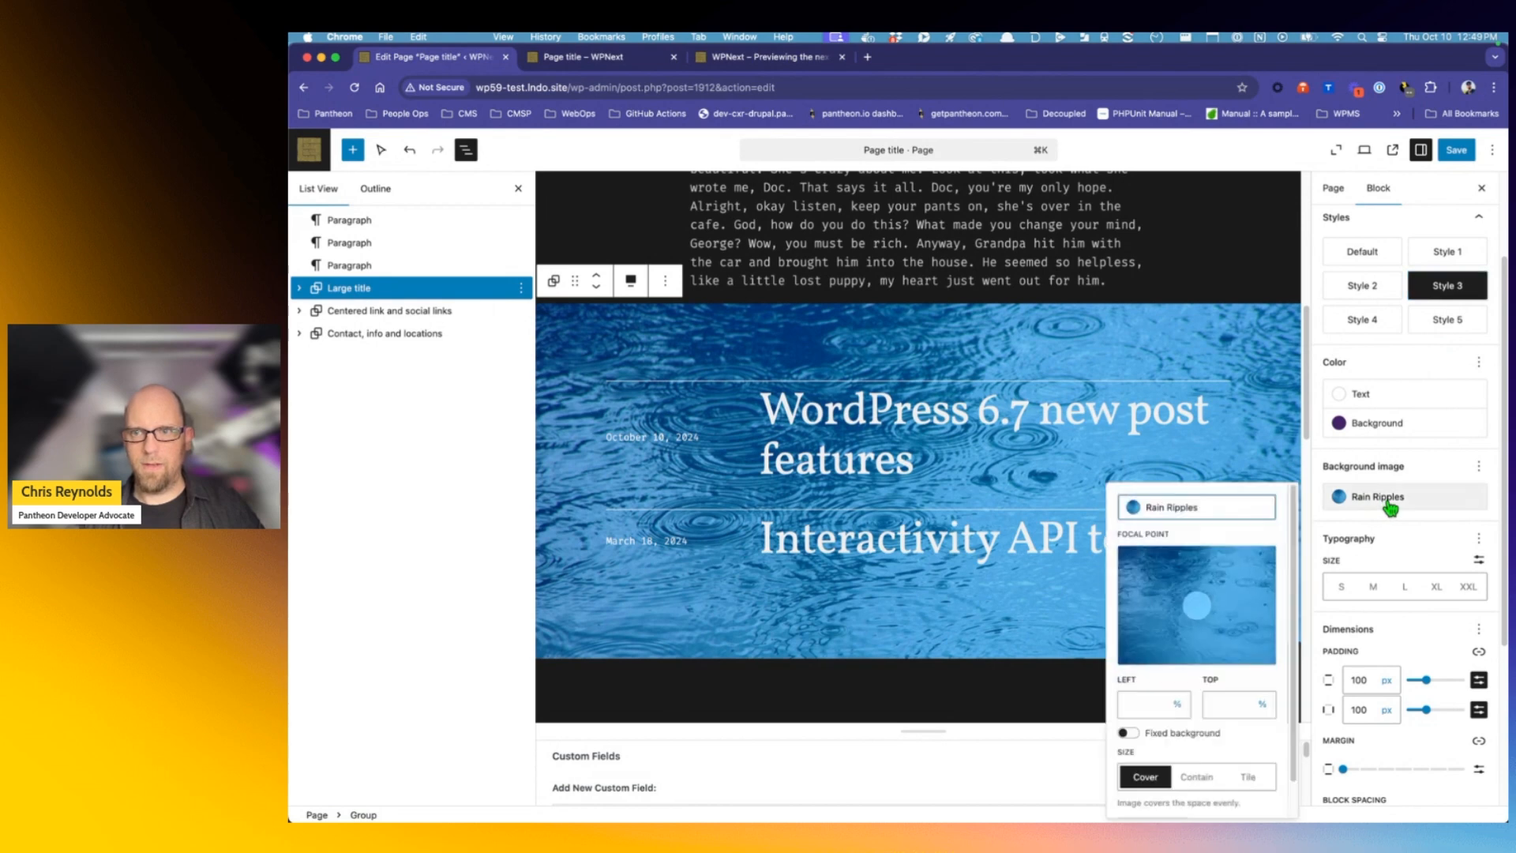
{"action": "scroll", "coordinate": [1194, 734], "scroll_direction": "down", "scroll_amount": 1}
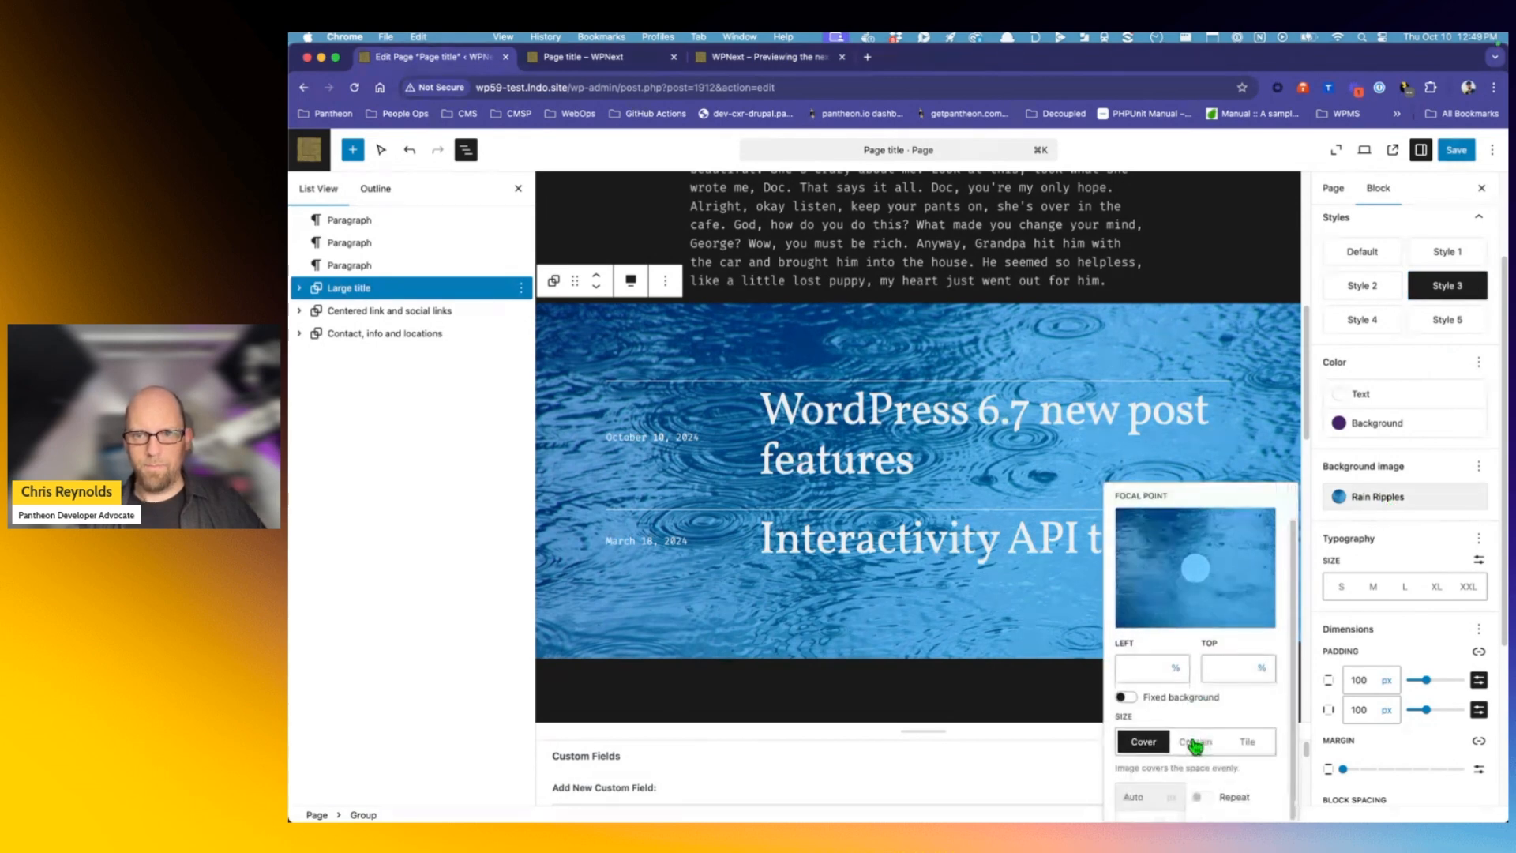
{"action": "left_click", "coordinate": [1196, 742]}
{"action": "left_click", "coordinate": [1233, 742]}
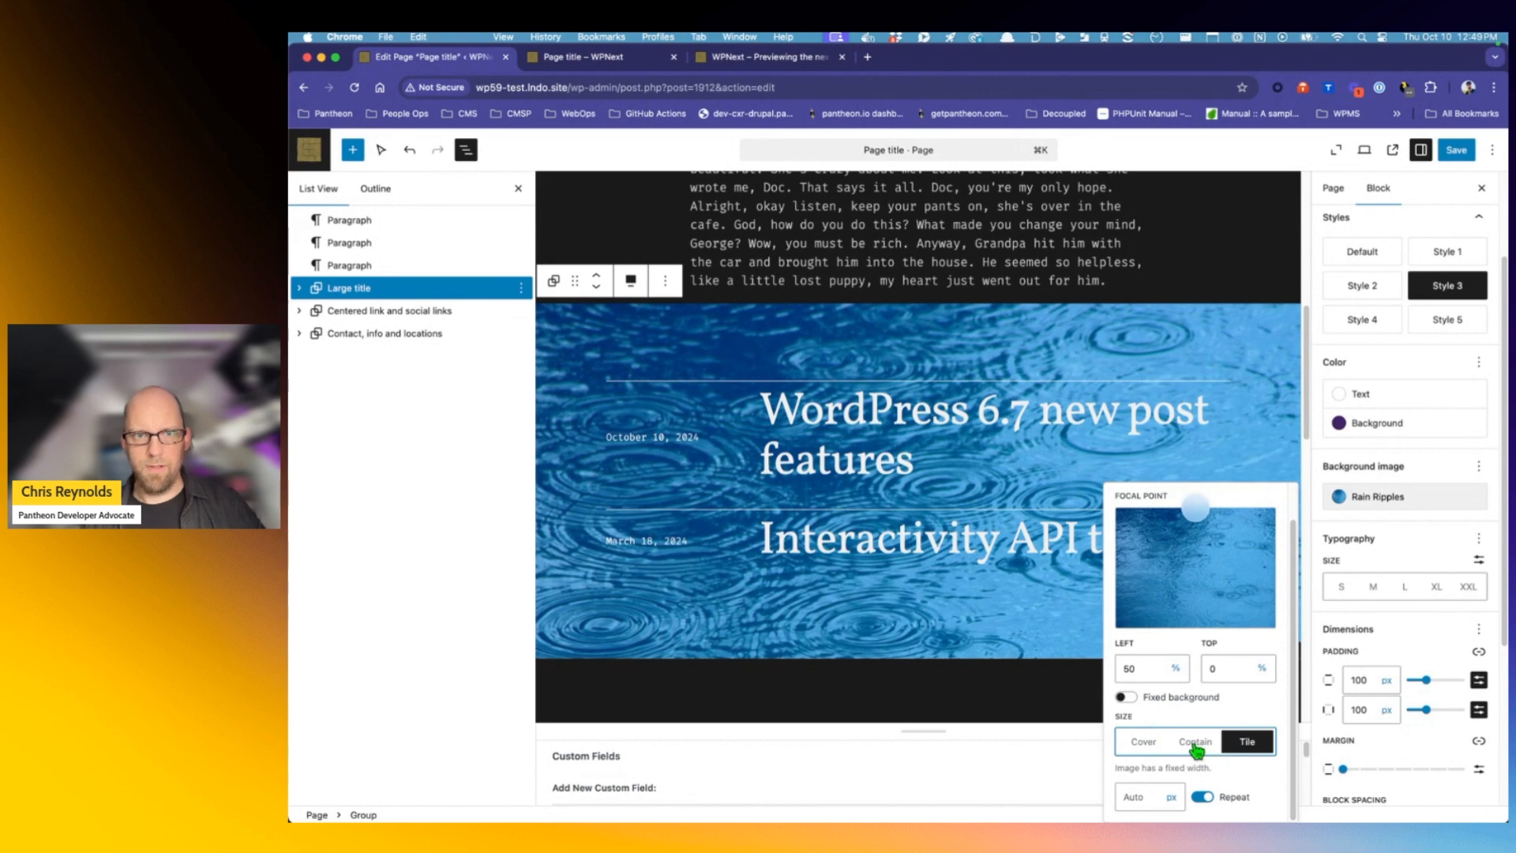
{"action": "left_click", "coordinate": [1196, 743]}
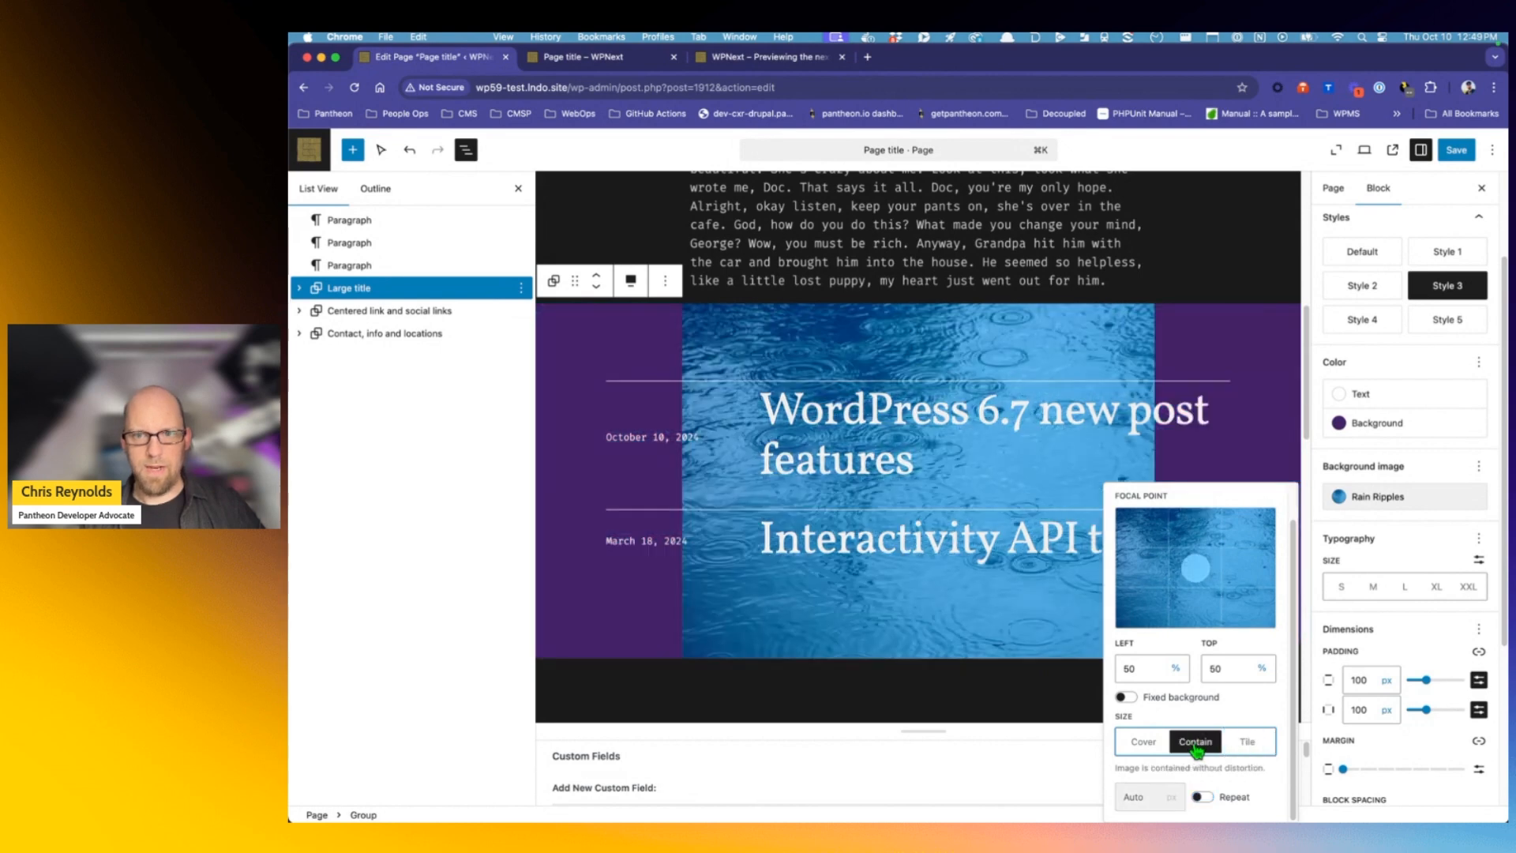
{"action": "left_click", "coordinate": [1144, 743]}
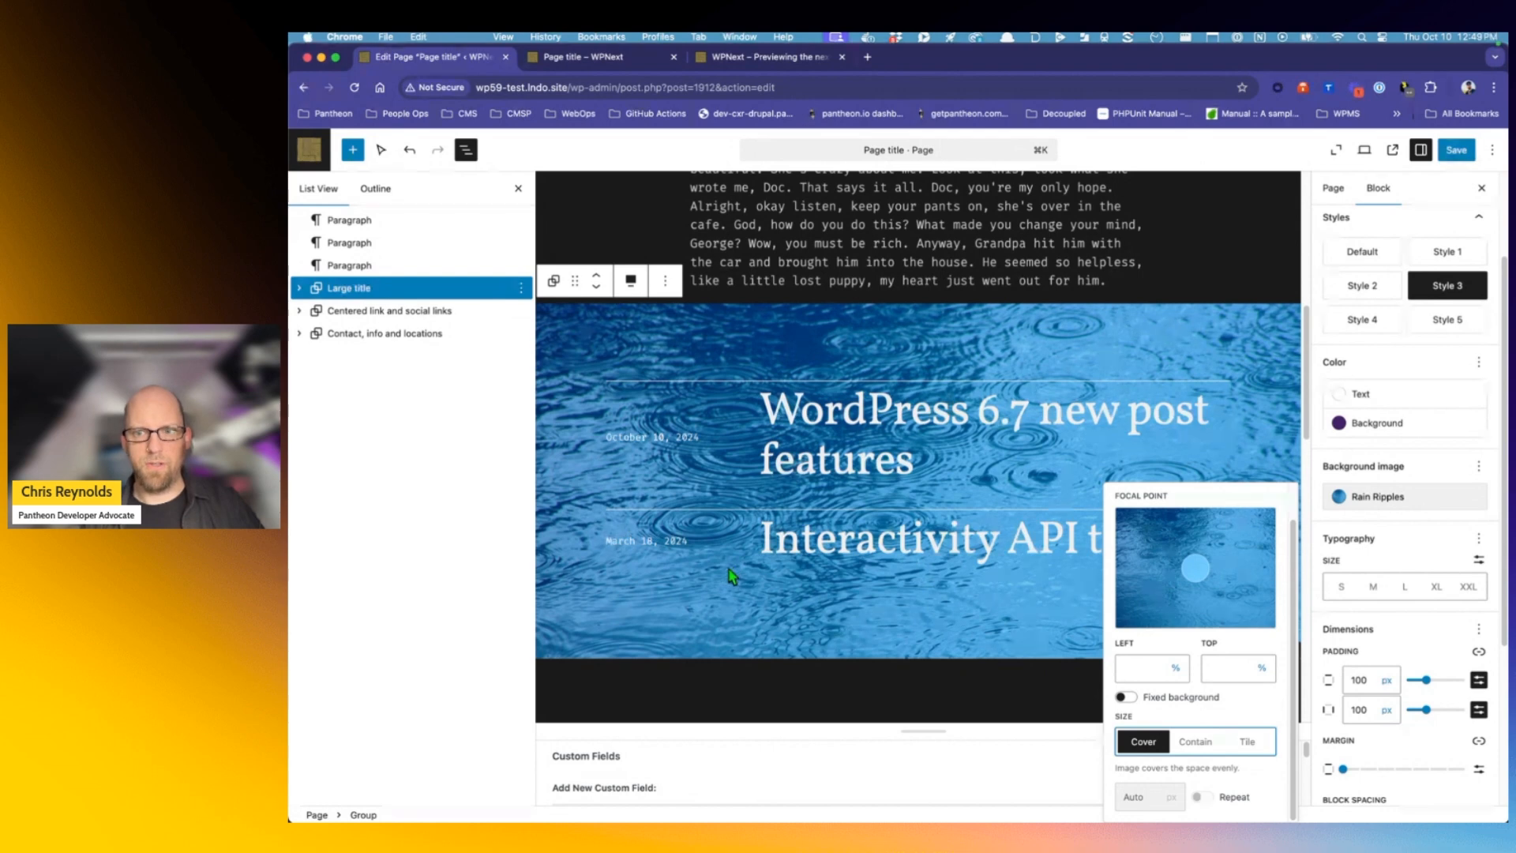
Make the Rain Ripples image a fixed background and save the page
{"action": "left_click", "coordinate": [1124, 698]}
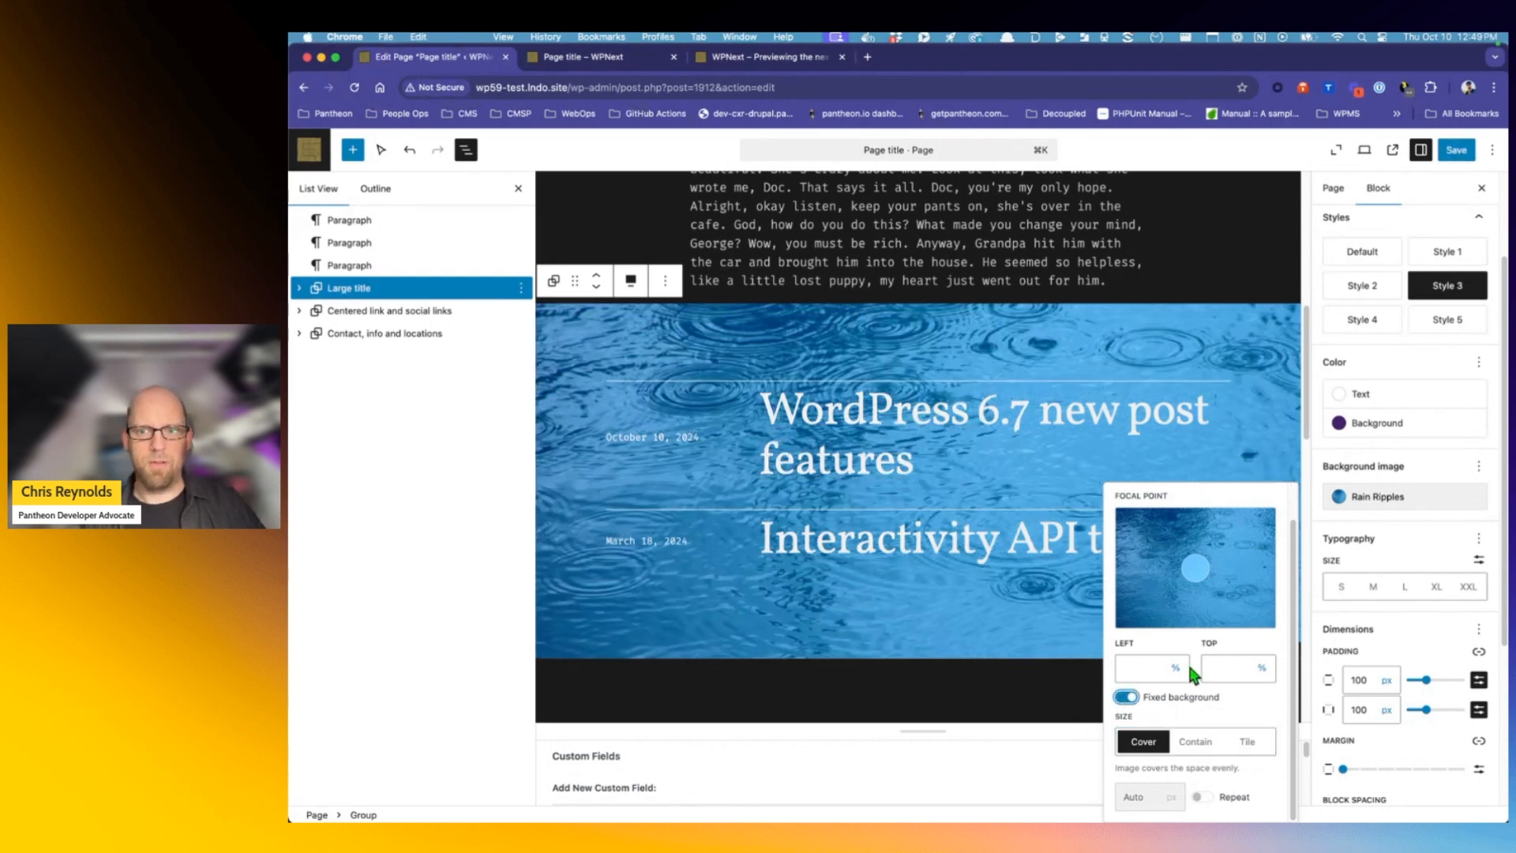
{"action": "left_click", "coordinate": [1451, 151]}
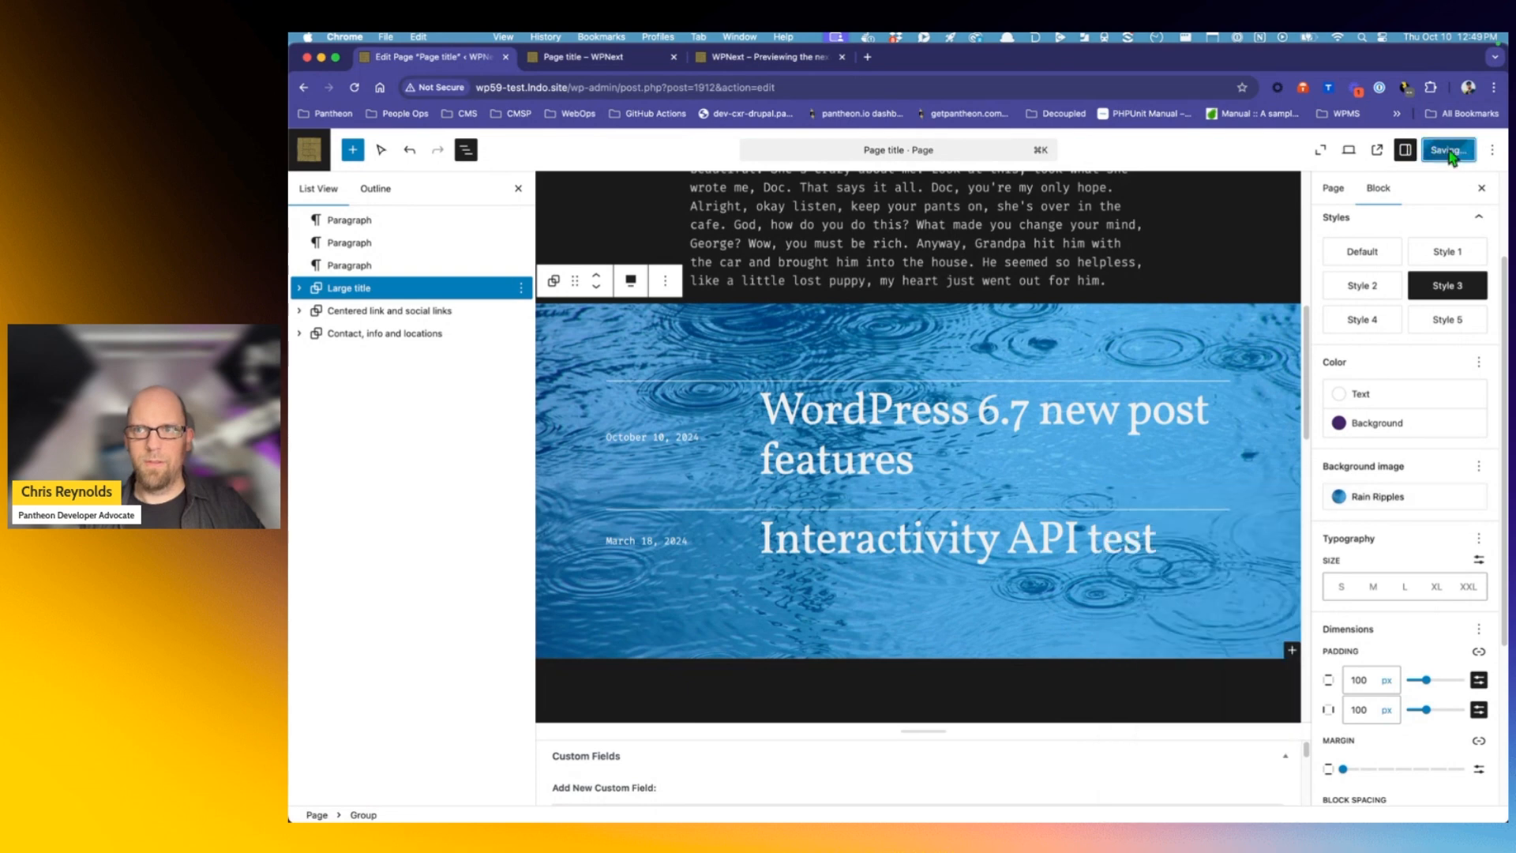
View the refreshed front end of the page and examine how the fixed background behaves behind the post titles while scrolling
{"action": "left_click", "coordinate": [565, 57]}
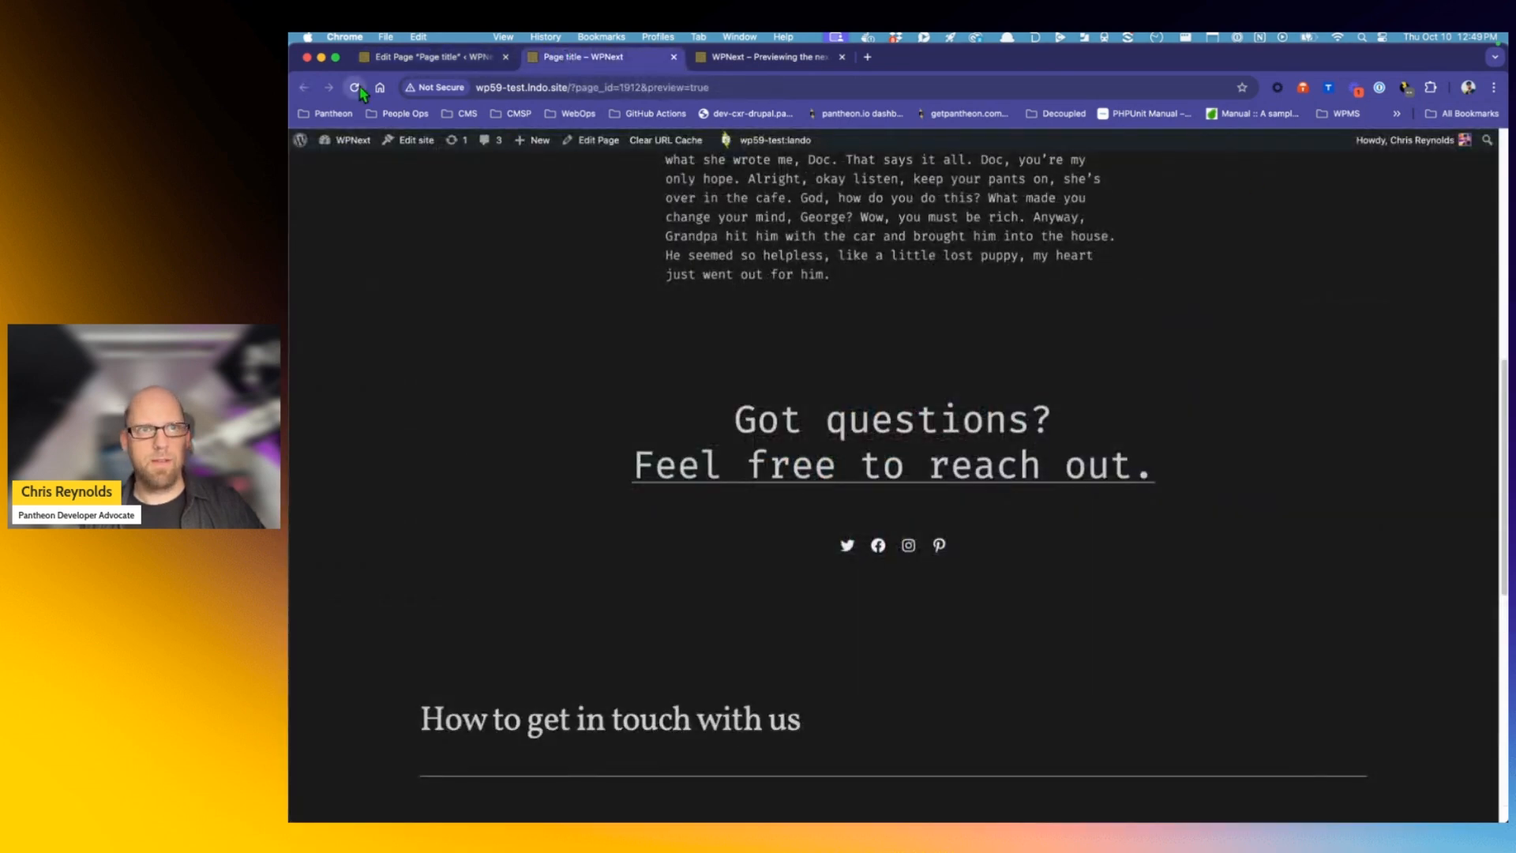
{"action": "scroll", "coordinate": [1185, 478], "scroll_direction": "down", "scroll_amount": 10}
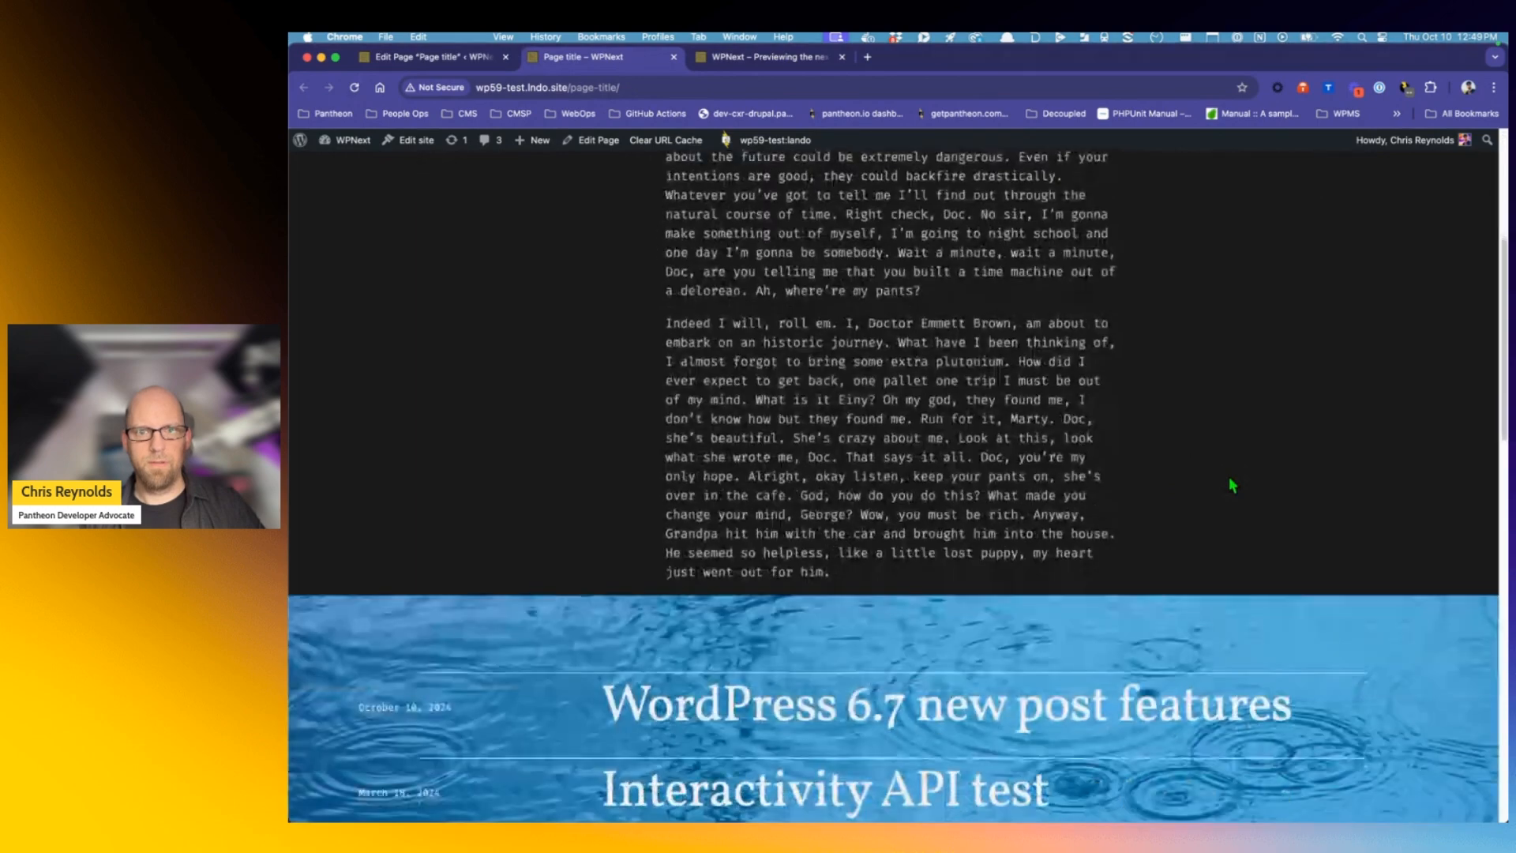
{"action": "scroll", "coordinate": [1234, 485], "scroll_direction": "down", "scroll_amount": 4}
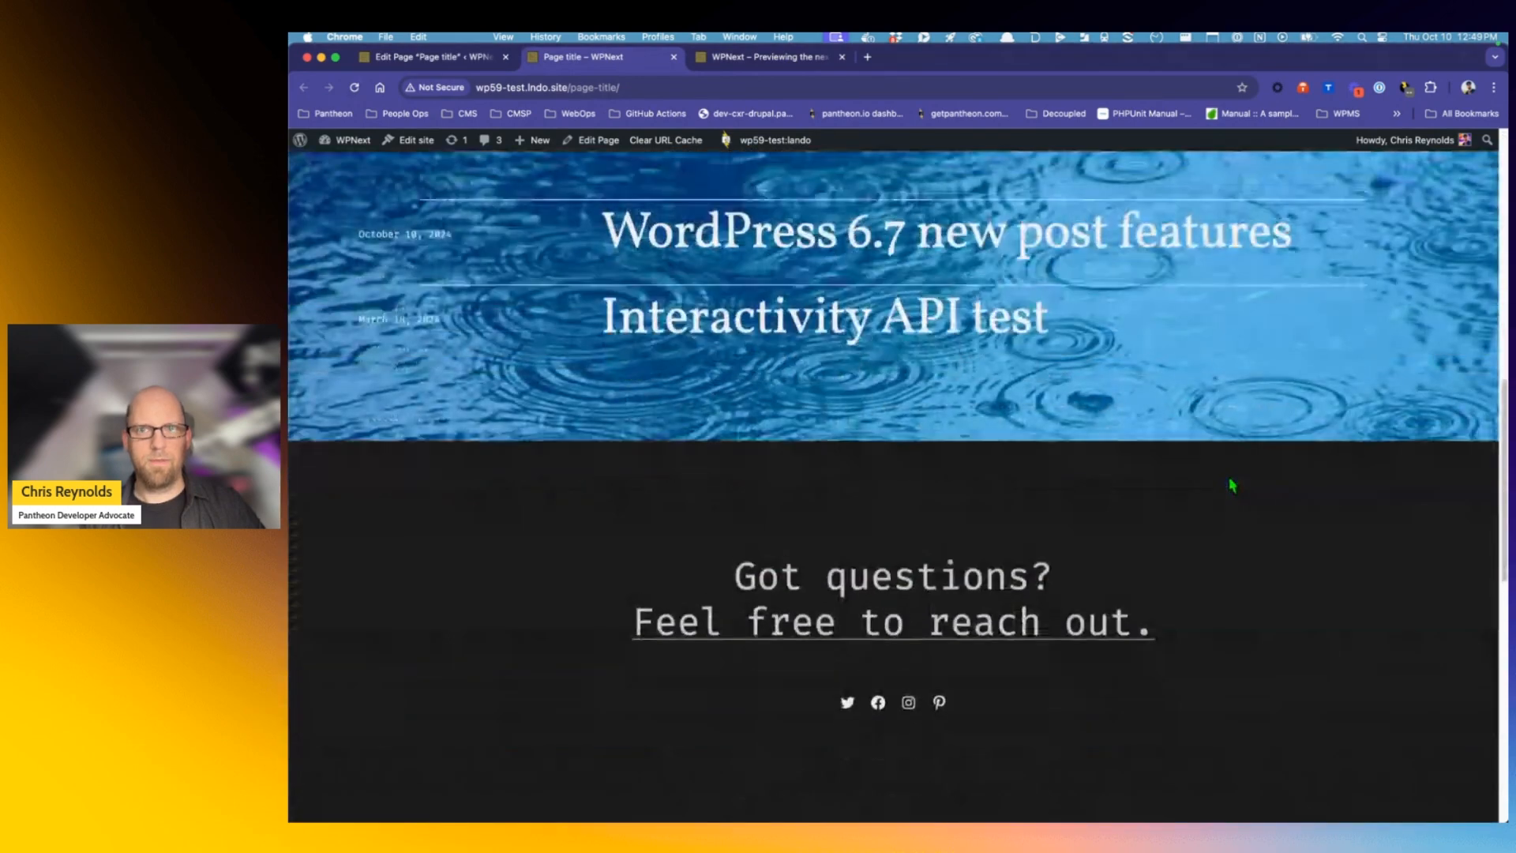
{"action": "scroll", "coordinate": [1234, 486], "scroll_direction": "up", "scroll_amount": 3}
{"action": "scroll", "coordinate": [1231, 480], "scroll_direction": "up", "scroll_amount": 3}
{"action": "scroll", "coordinate": [1172, 534], "scroll_direction": "down", "scroll_amount": 3}
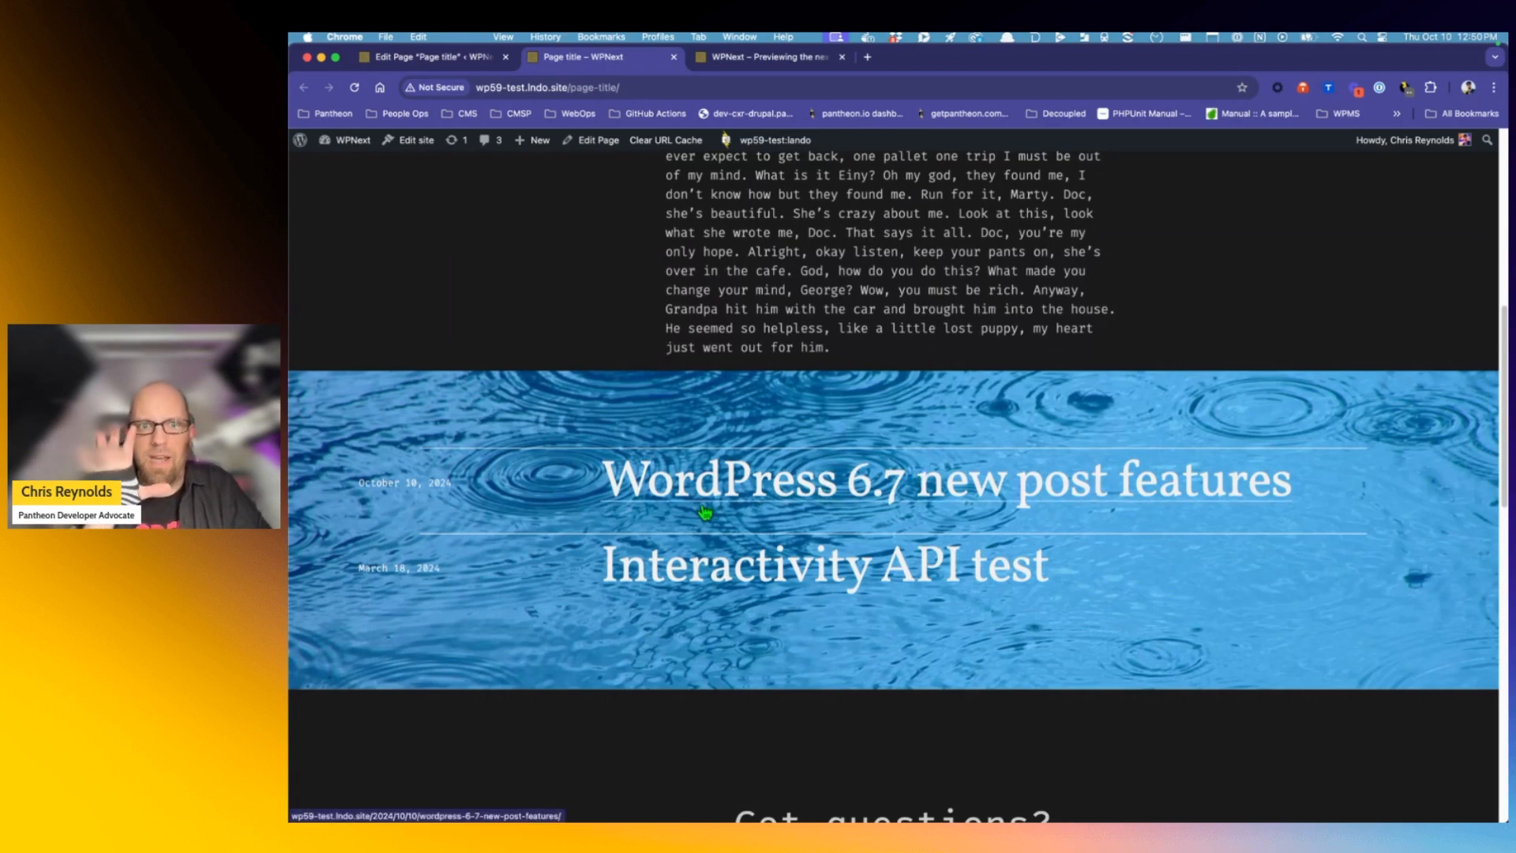
{"action": "scroll", "coordinate": [705, 512], "scroll_direction": "down", "scroll_amount": 1}
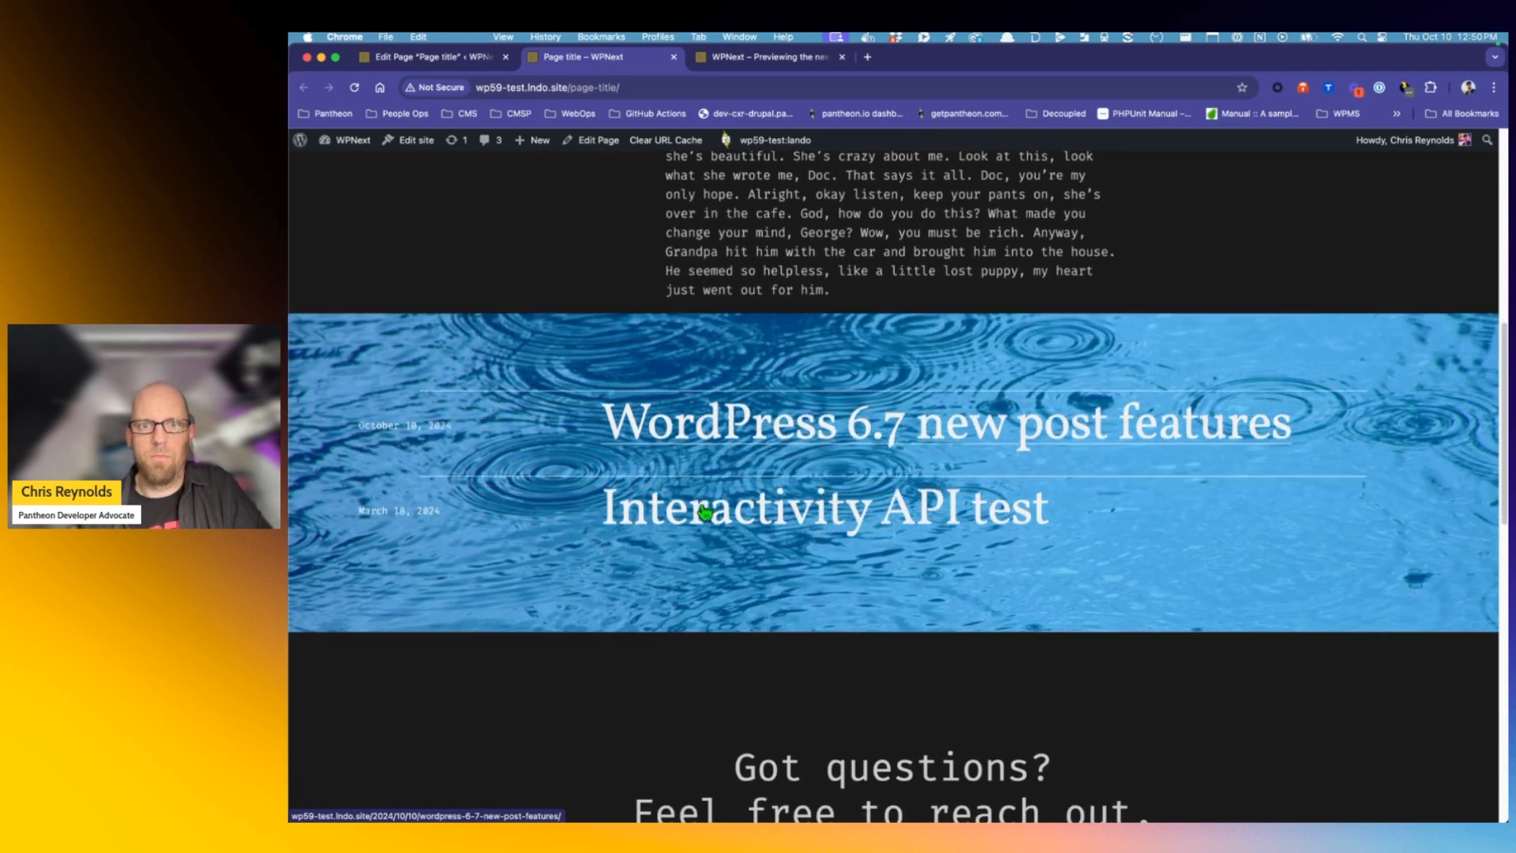
{"action": "scroll", "coordinate": [706, 512], "scroll_direction": "up", "scroll_amount": 4}
{"action": "scroll", "coordinate": [706, 513], "scroll_direction": "up", "scroll_amount": 1}
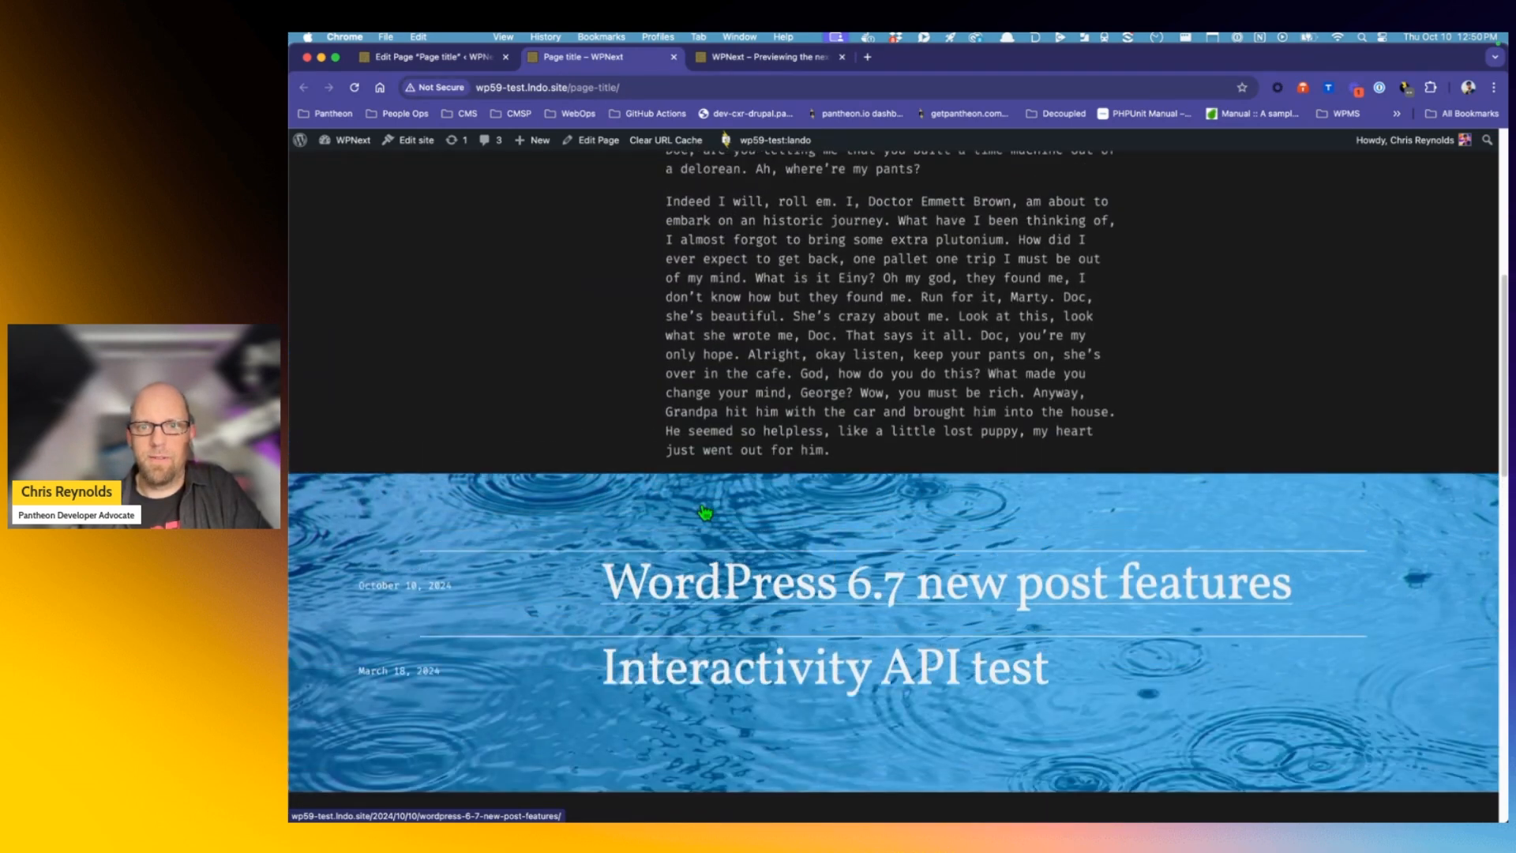
{"action": "scroll", "coordinate": [705, 512], "scroll_direction": "down", "scroll_amount": 2}
{"action": "scroll", "coordinate": [706, 512], "scroll_direction": "up", "scroll_amount": 15}
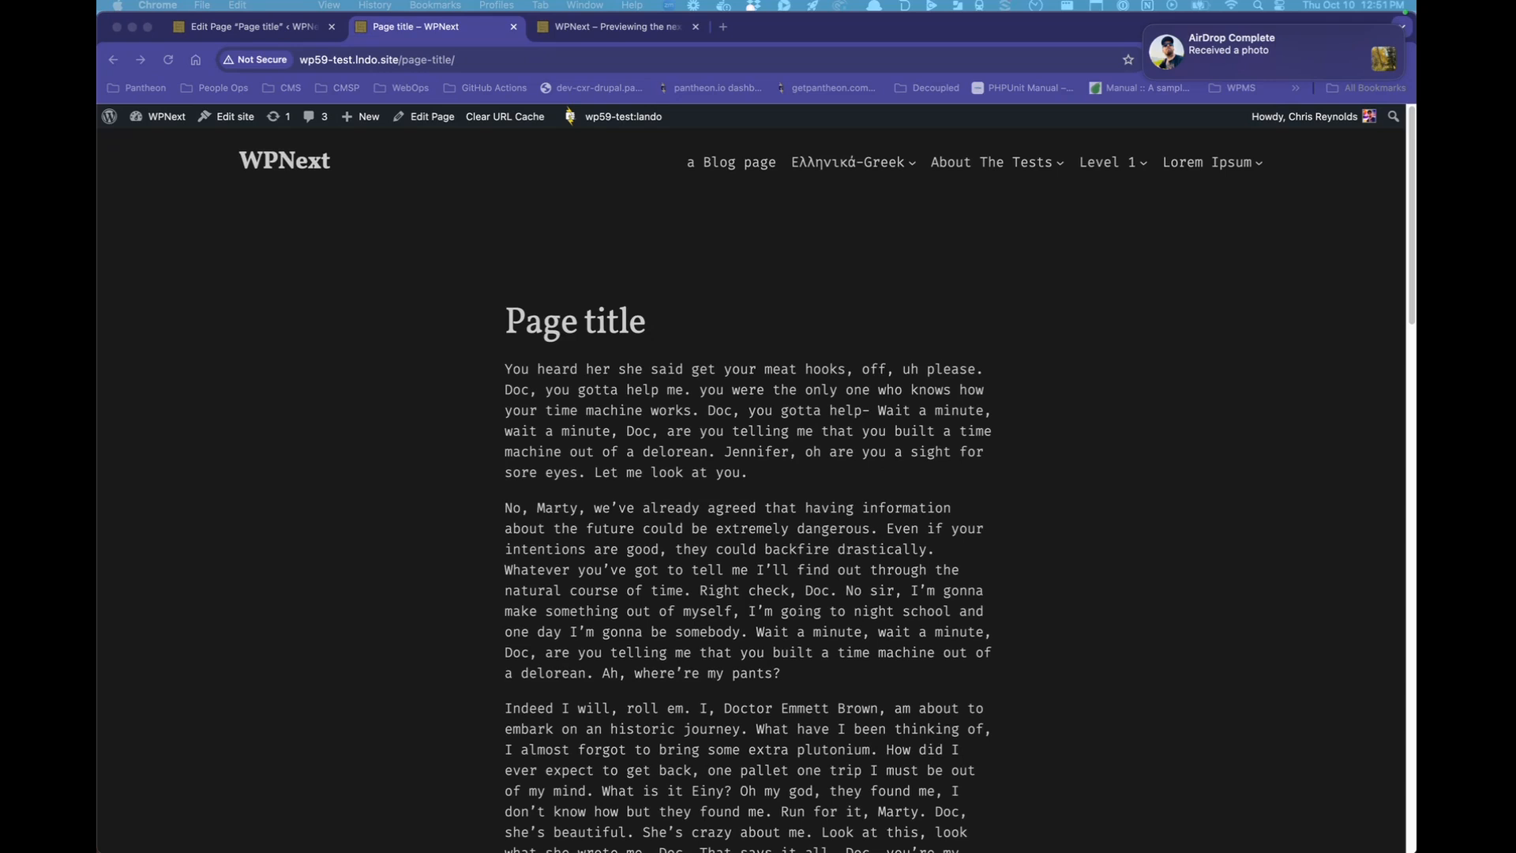
Return to the page editor and leave it for the admin list of all pages
{"action": "left_click", "coordinate": [219, 30]}
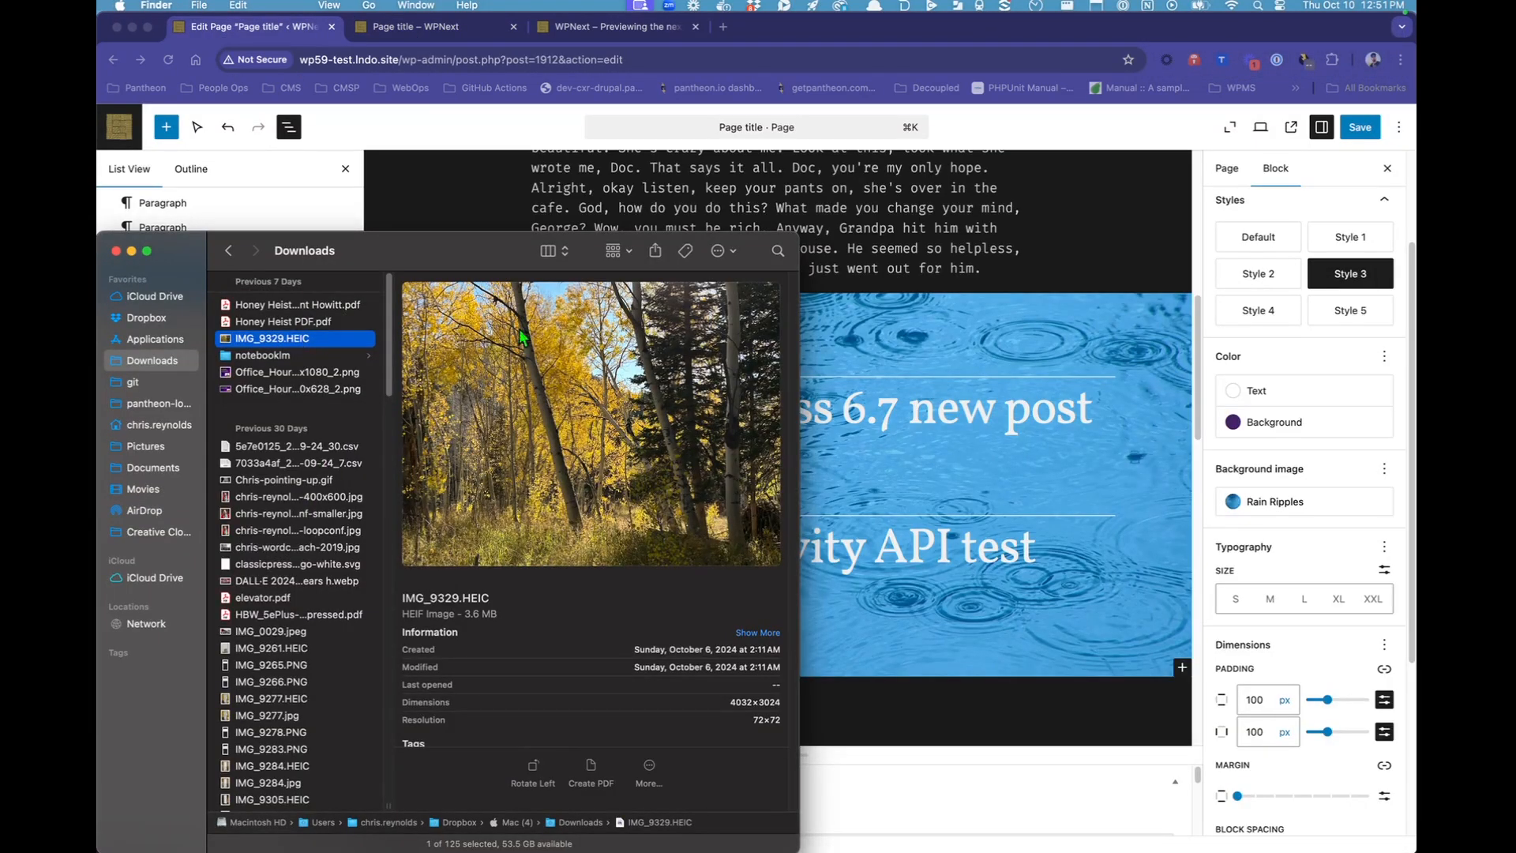
{"action": "left_click", "coordinate": [378, 145]}
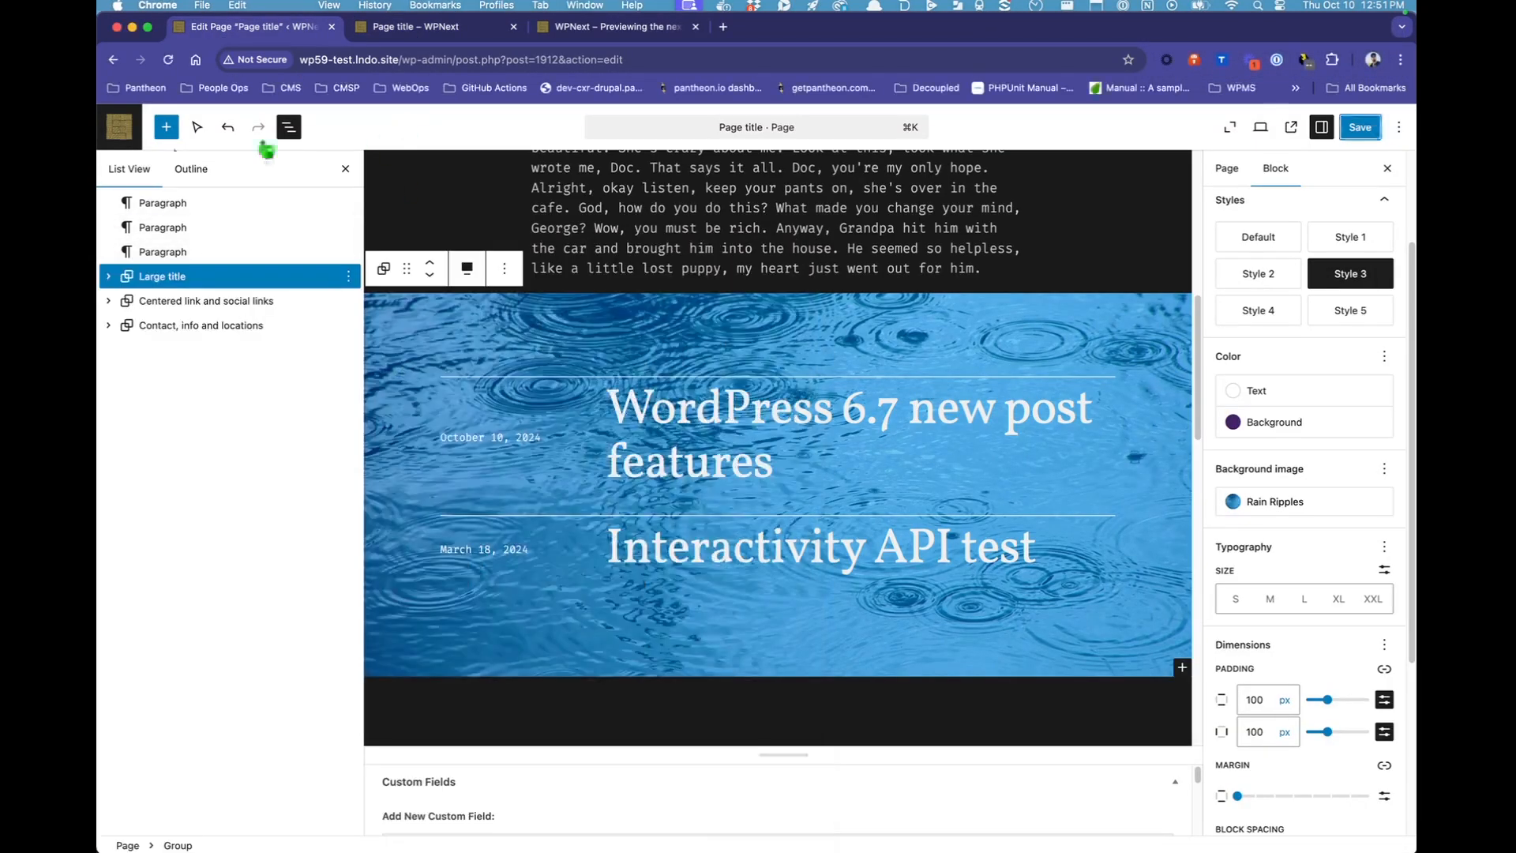
{"action": "left_click", "coordinate": [129, 132]}
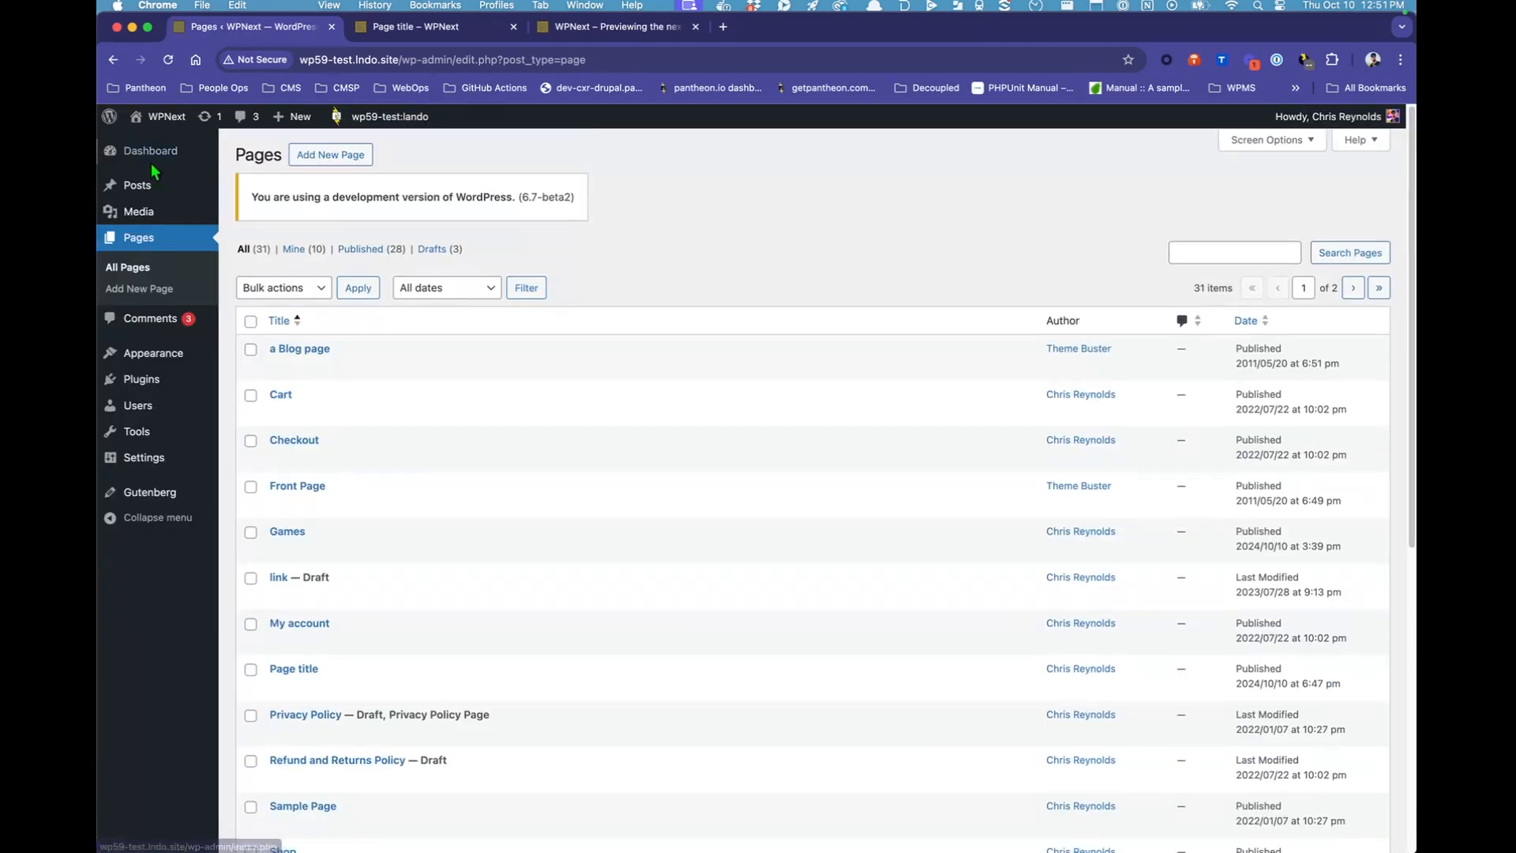
Upload IMG_9329.HEIC from the Downloads folder to the Media Library
{"action": "left_click", "coordinate": [155, 219]}
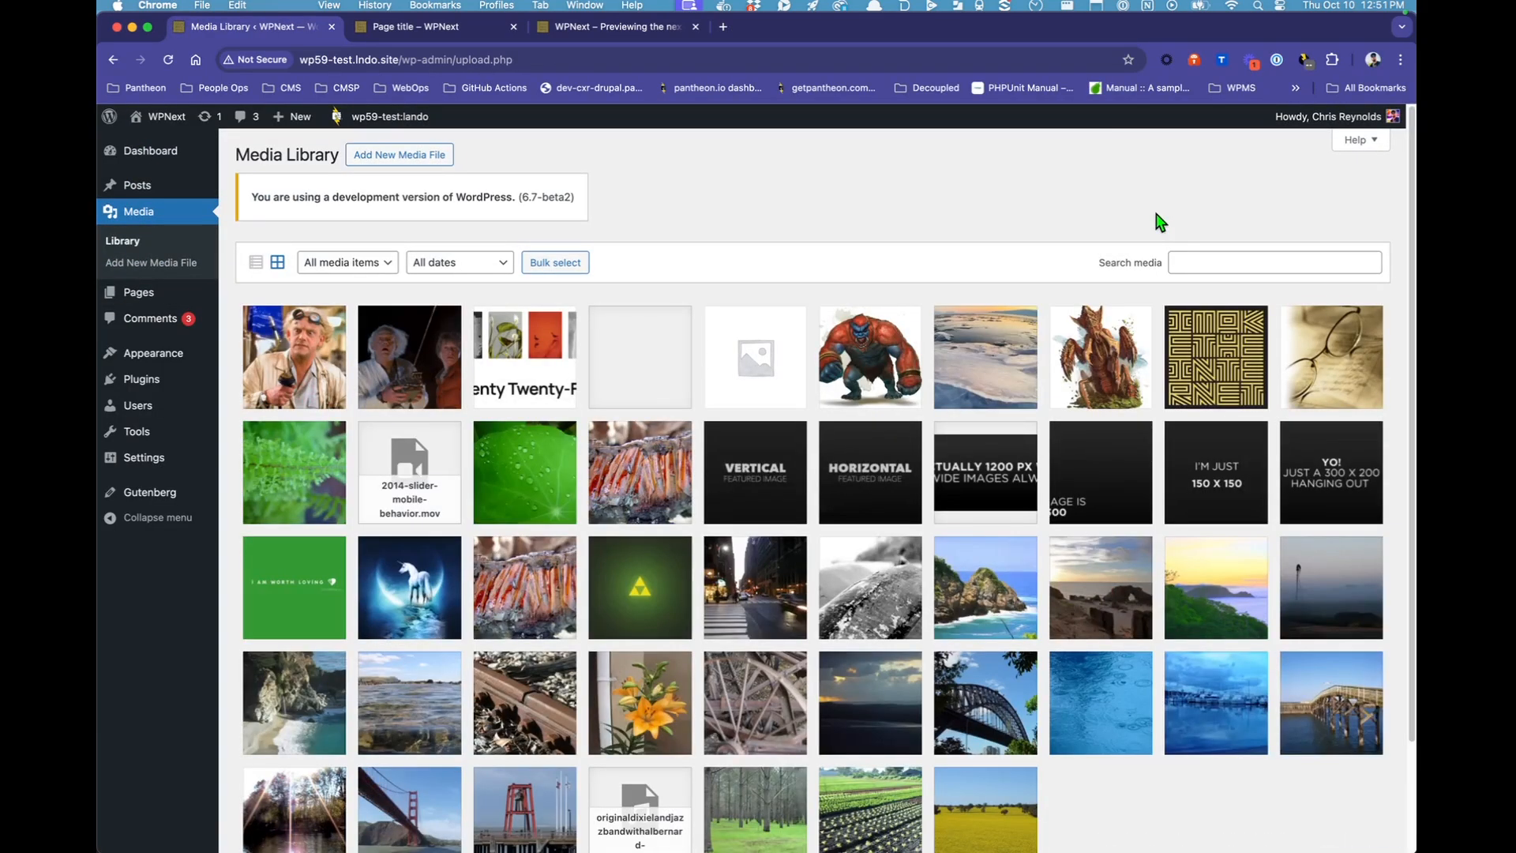
{"action": "left_click", "coordinate": [388, 158]}
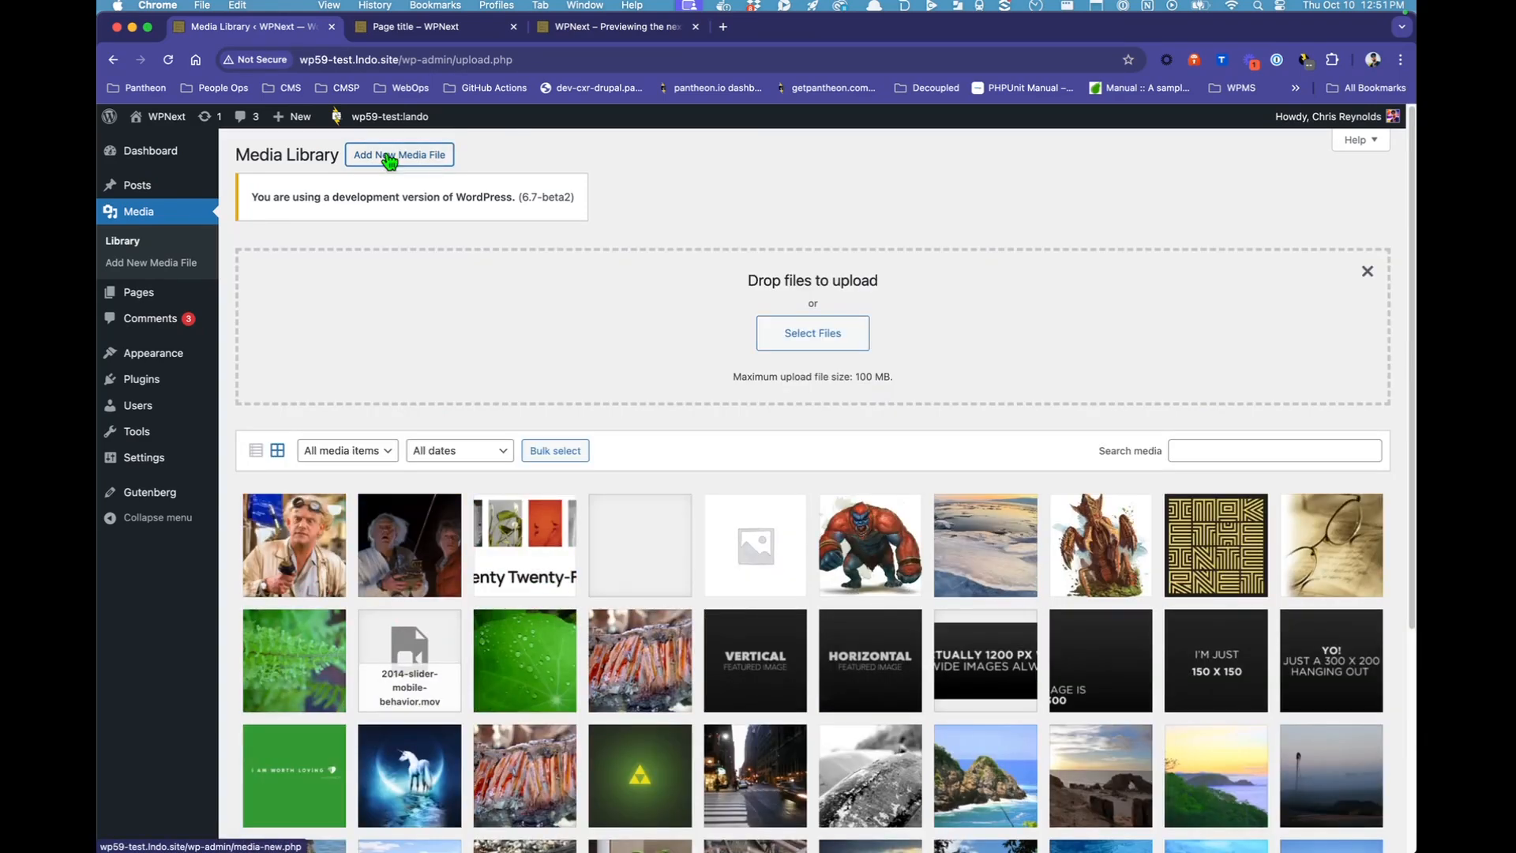
{"action": "key", "text": "super+Tab"}
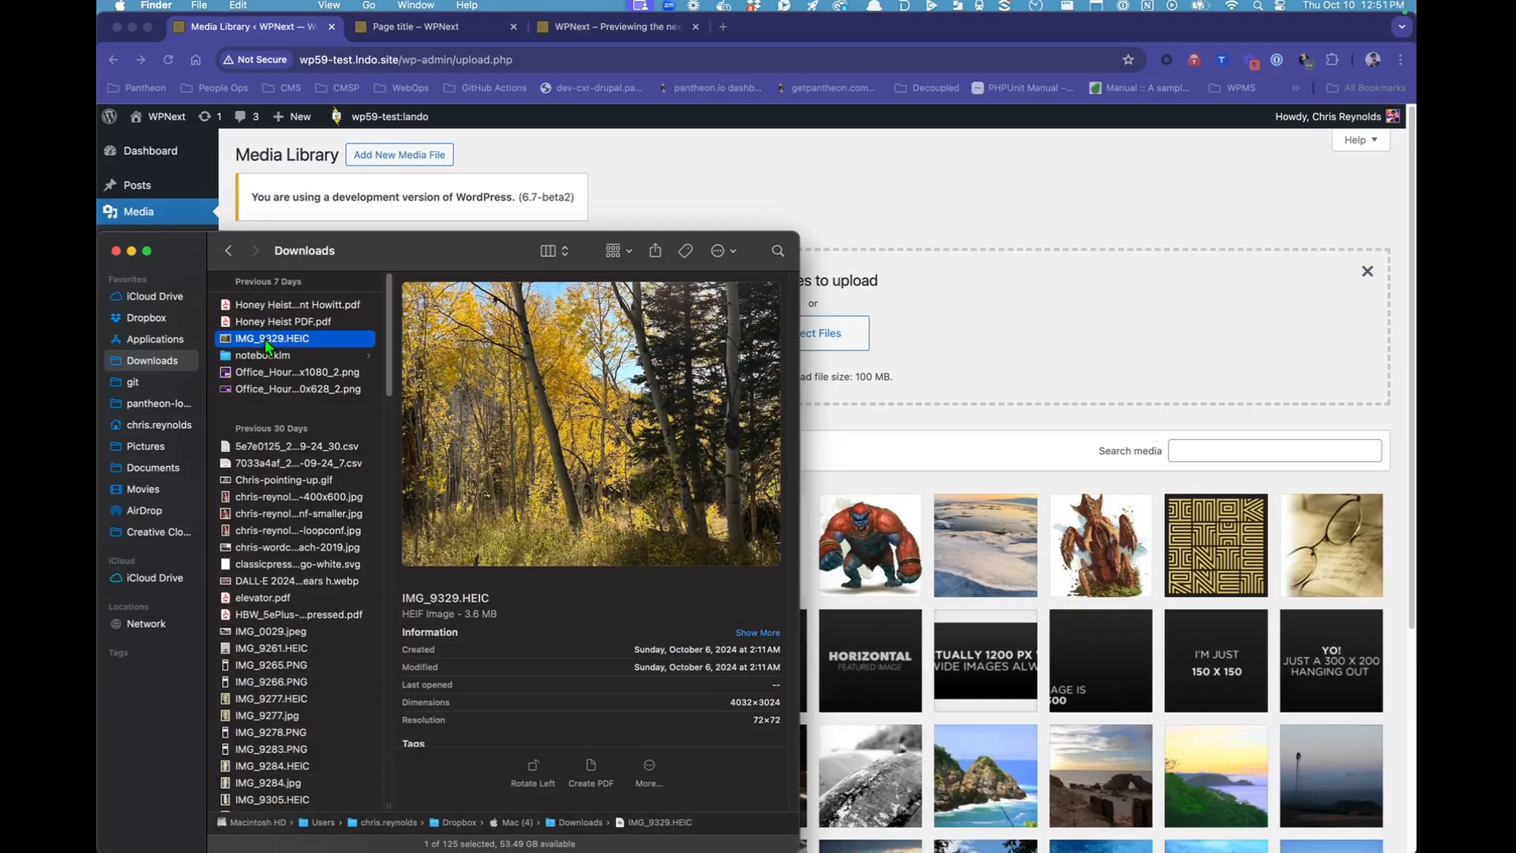
{"action": "left_click_drag", "start_coordinate": [264, 339], "coordinate": [925, 343]}
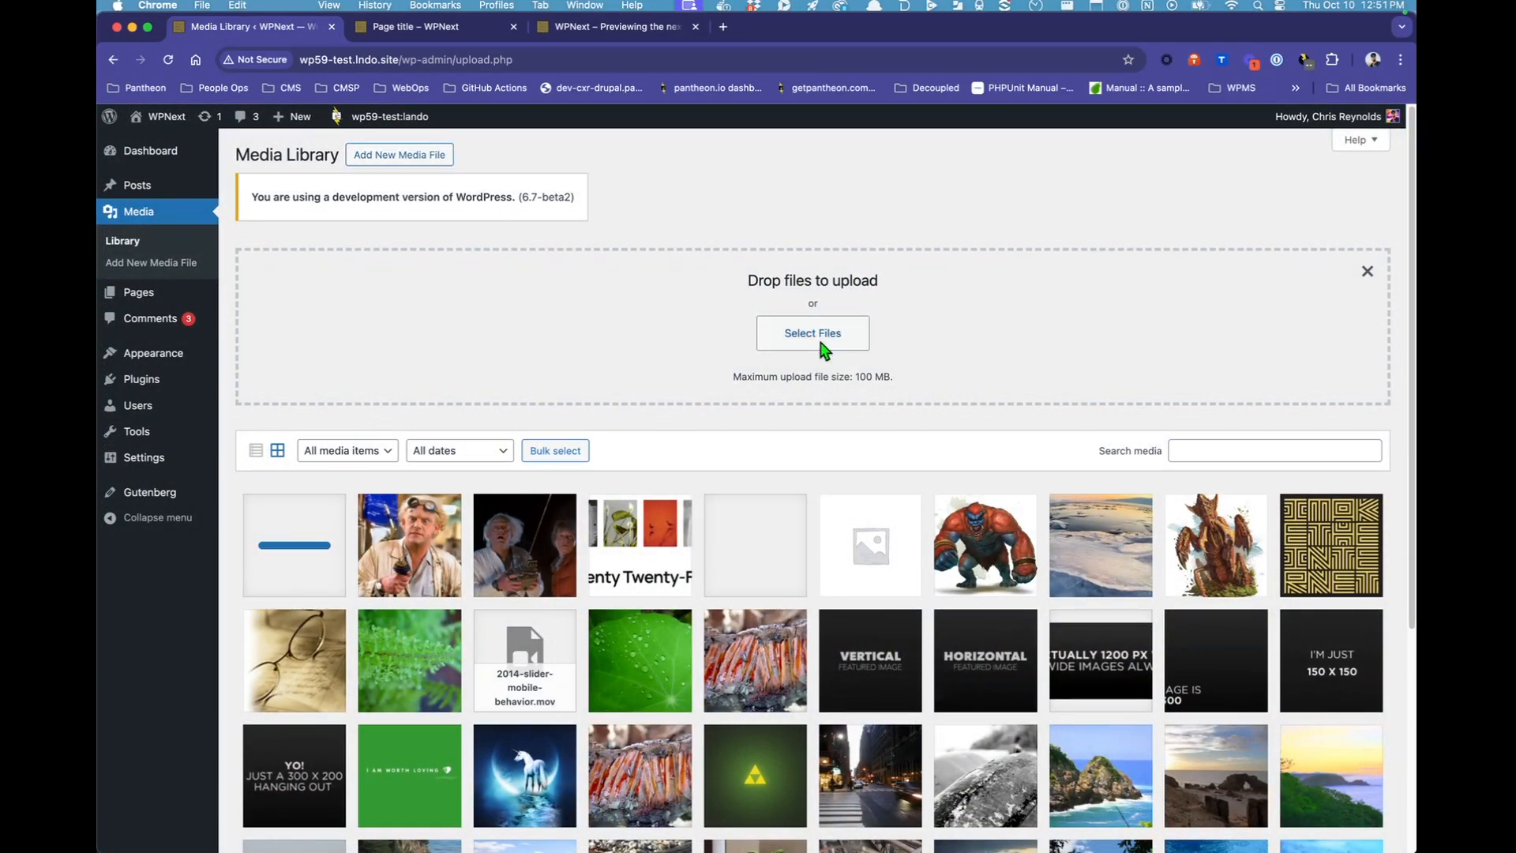
Examine the uploaded IMG_9329 attachment's file type, file name and the extension in its file URL, and close the details
{"action": "left_click", "coordinate": [409, 548]}
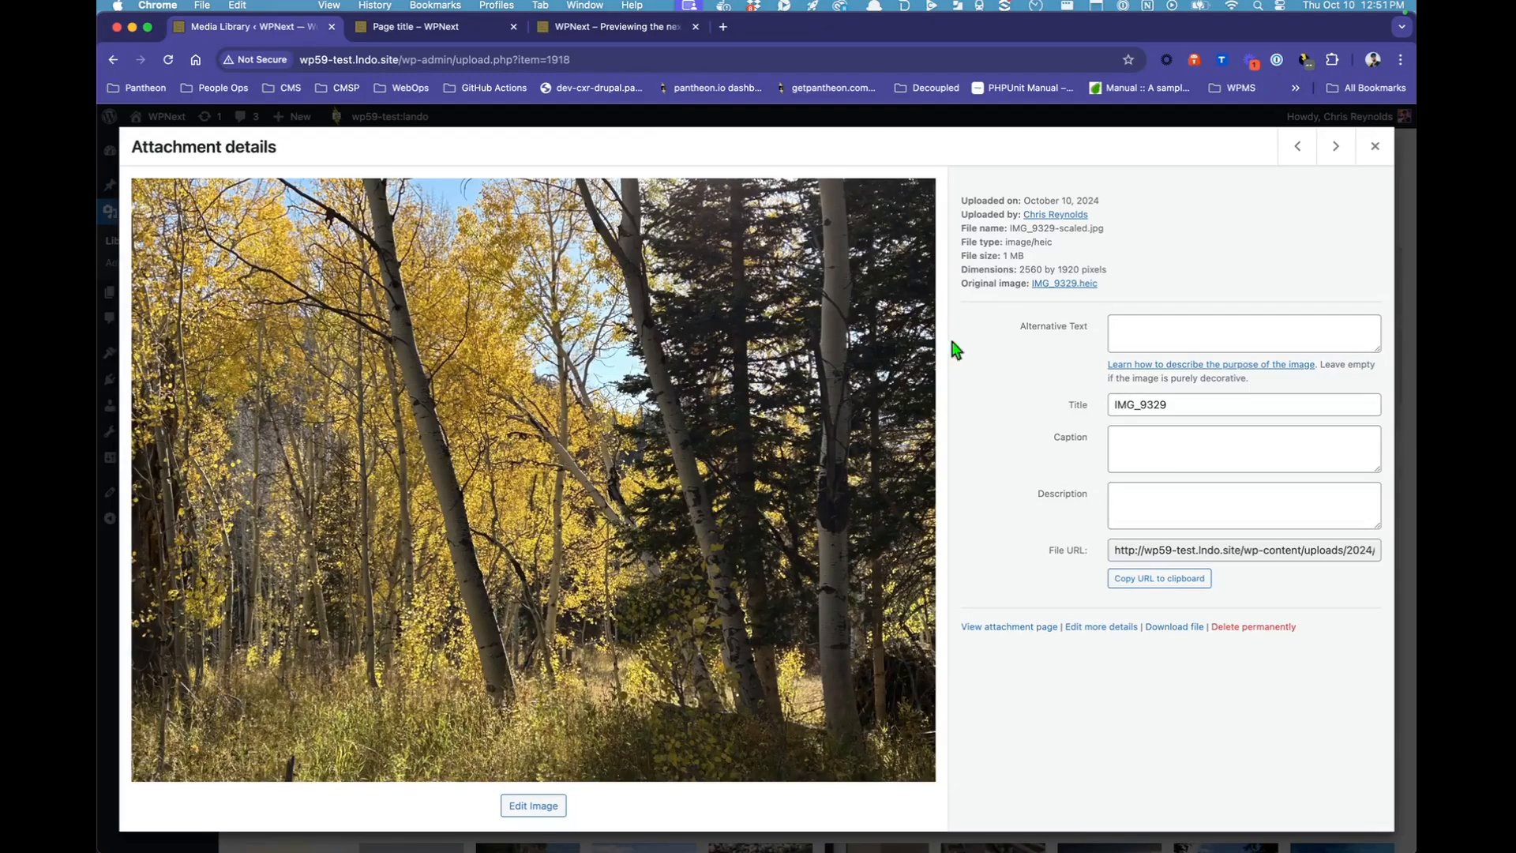
{"action": "left_click", "coordinate": [1038, 250]}
{"action": "left_click_drag", "start_coordinate": [1257, 552], "coordinate": [1394, 553]}
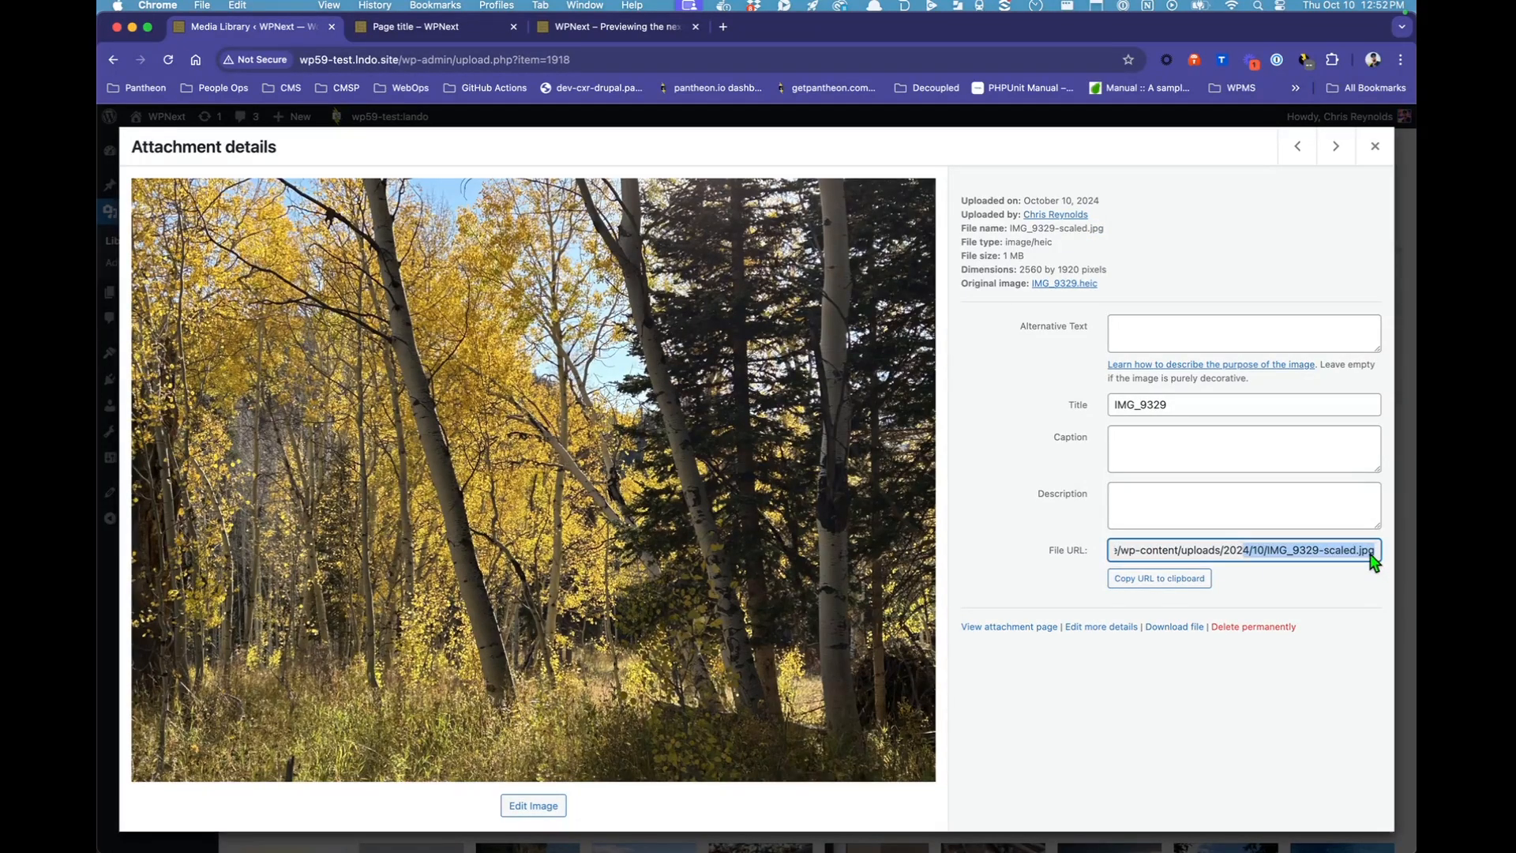
{"action": "double_click", "coordinate": [1370, 552]}
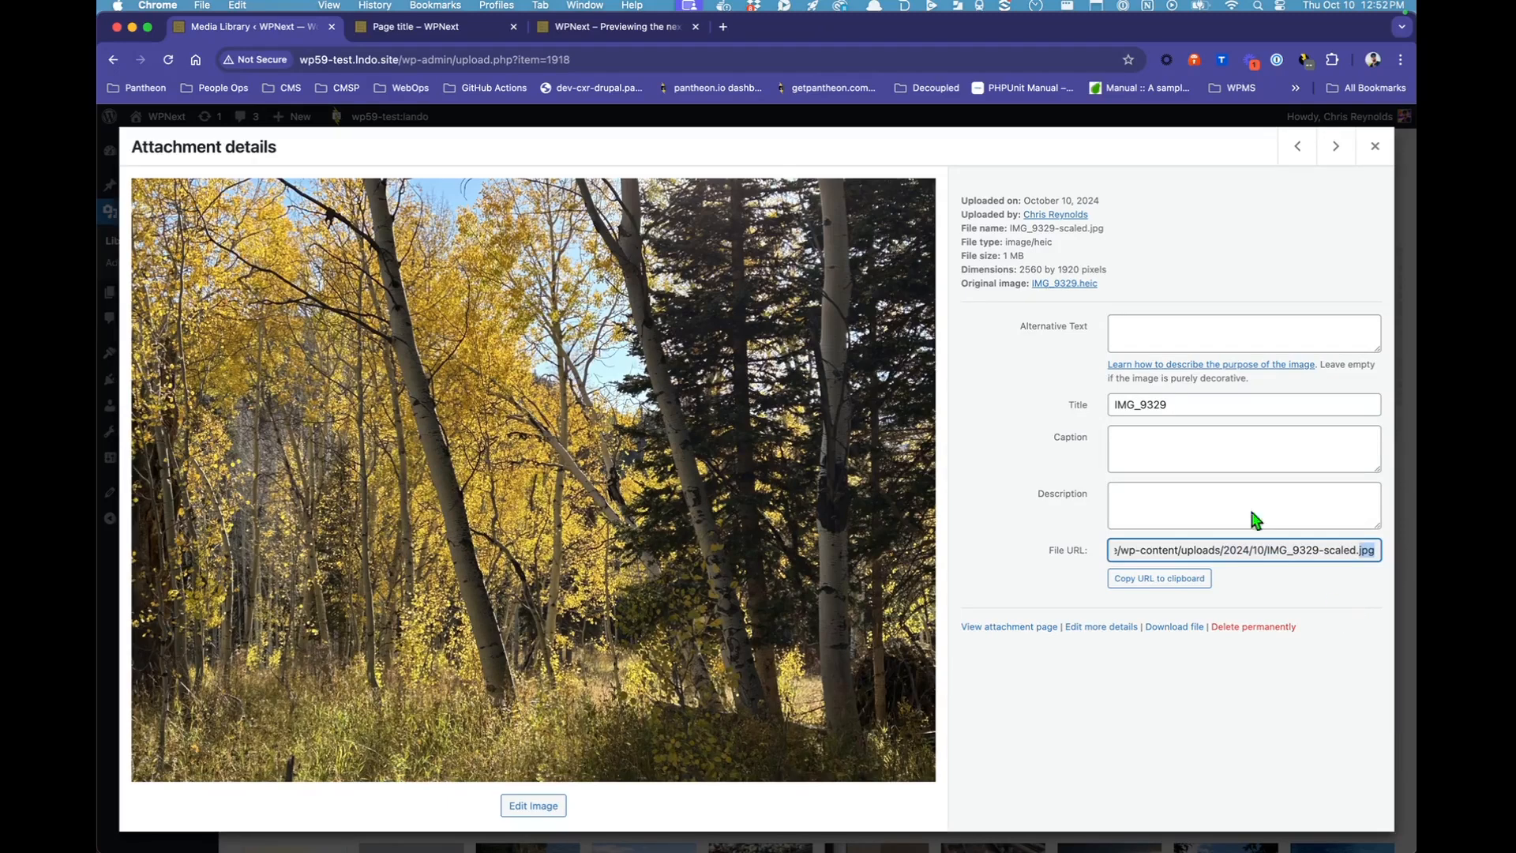
{"action": "left_click", "coordinate": [1375, 148]}
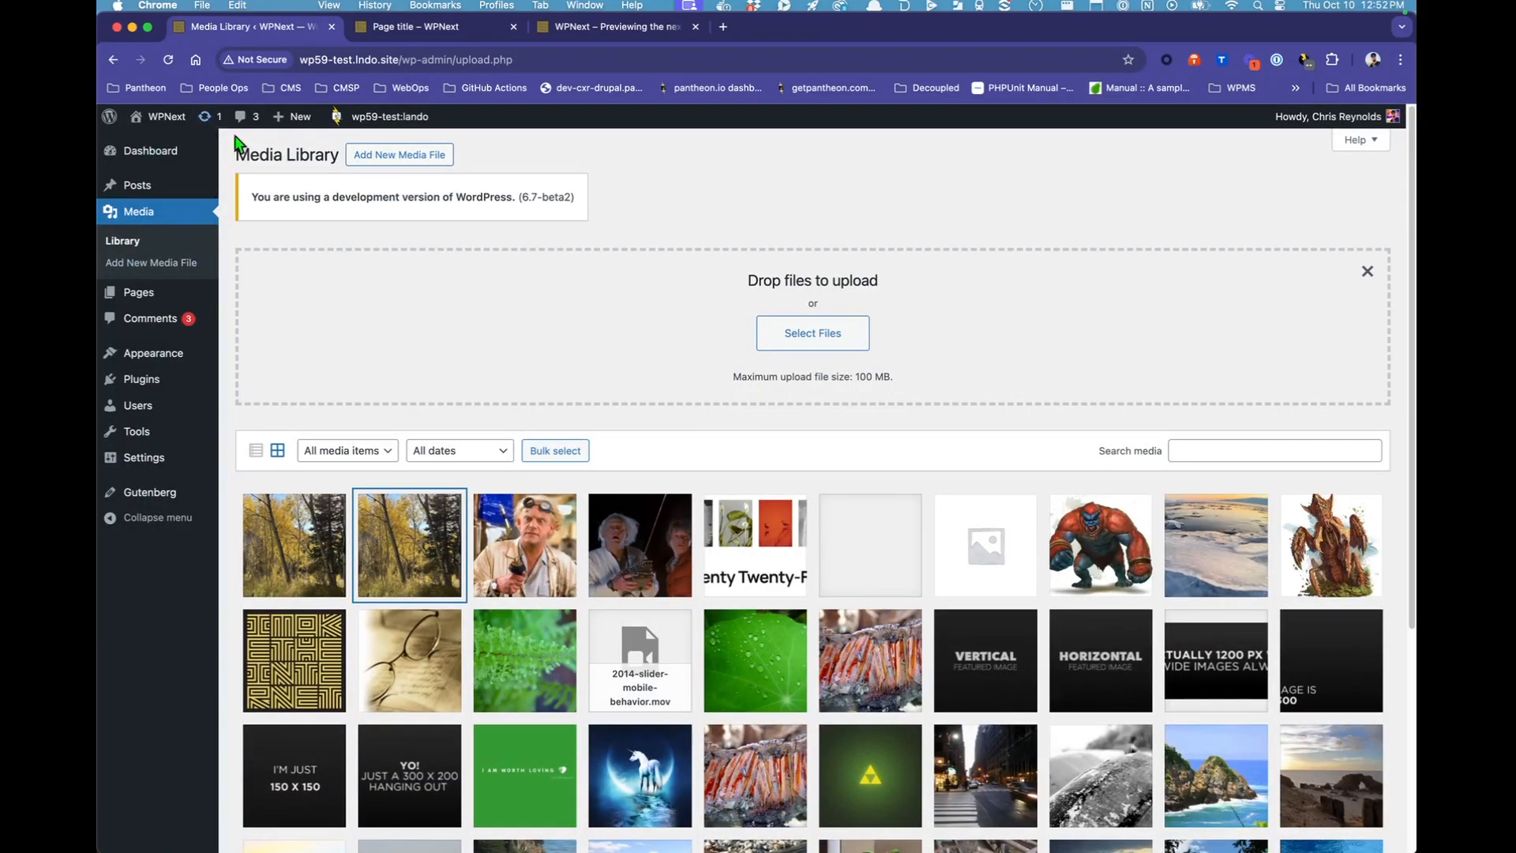
Open the post "WordPress 6.7 new post features" for editing and view it on the front end in a separate tab
{"action": "left_click", "coordinate": [137, 184]}
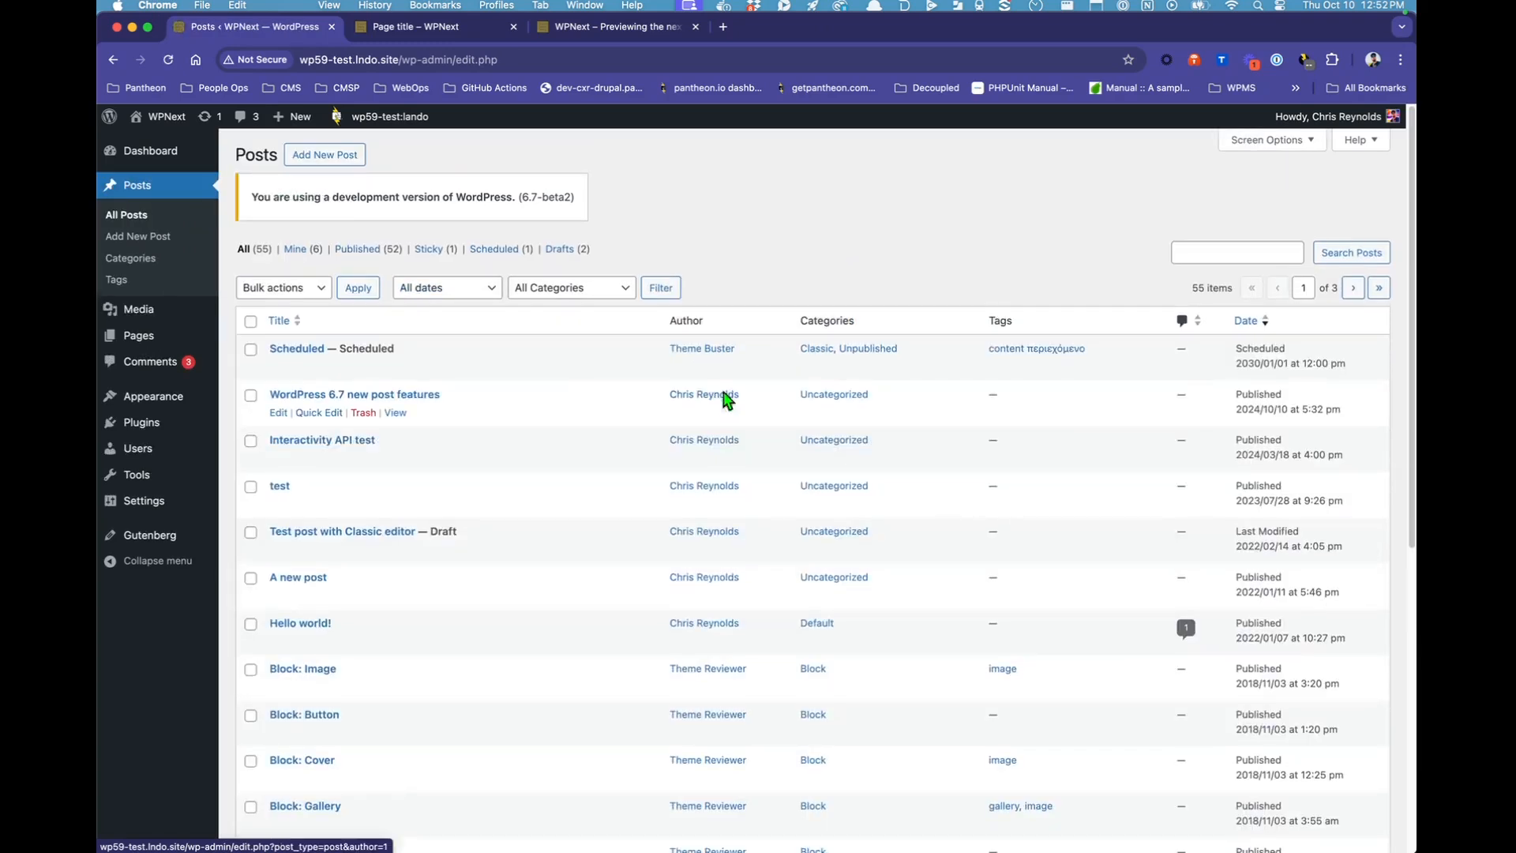
{"action": "left_click", "coordinate": [301, 397]}
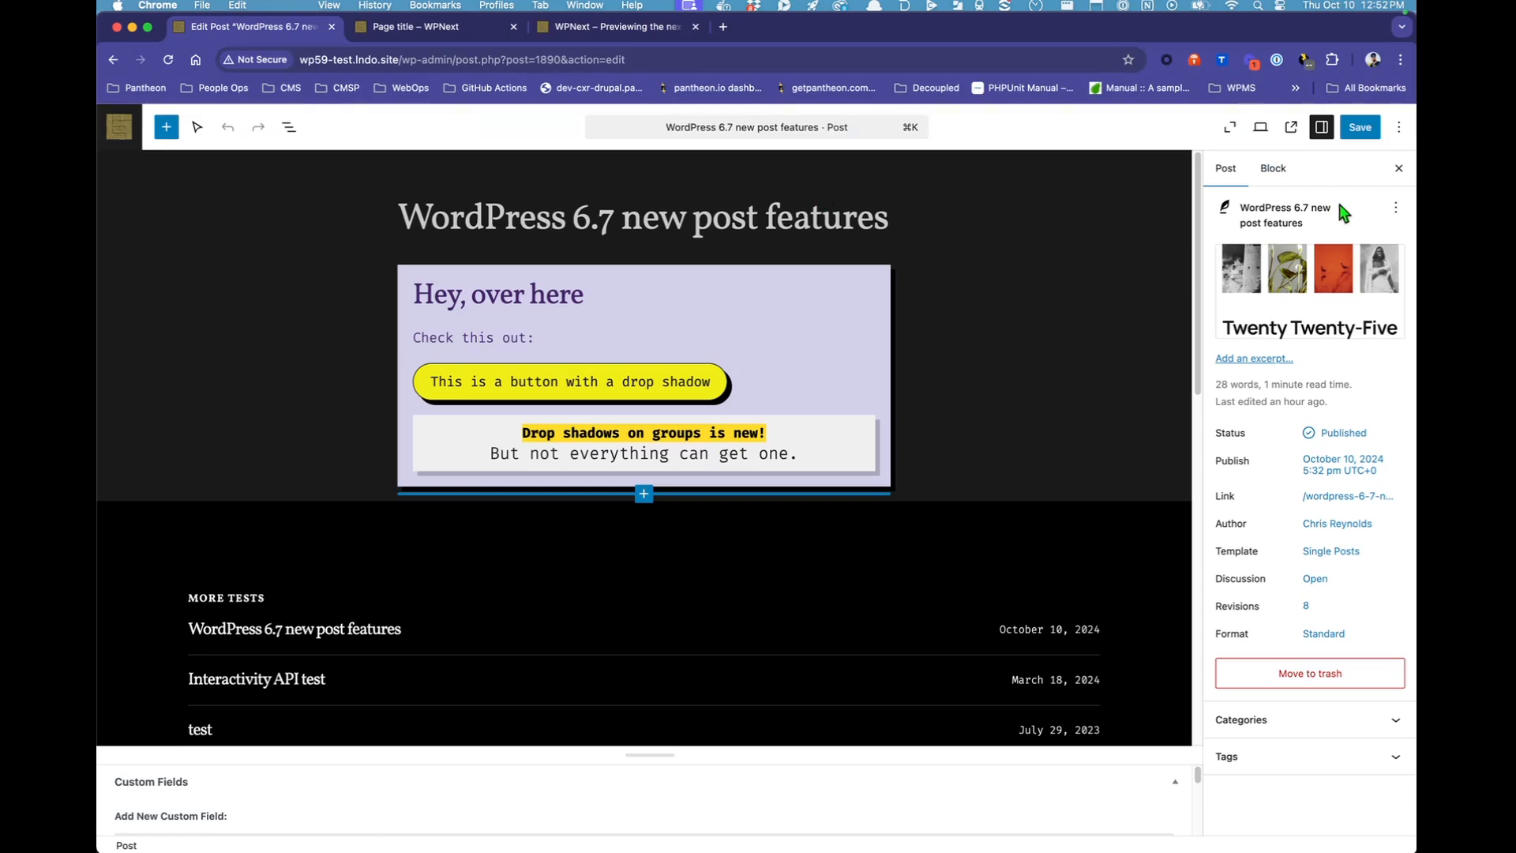
{"action": "left_click", "coordinate": [1230, 127]}
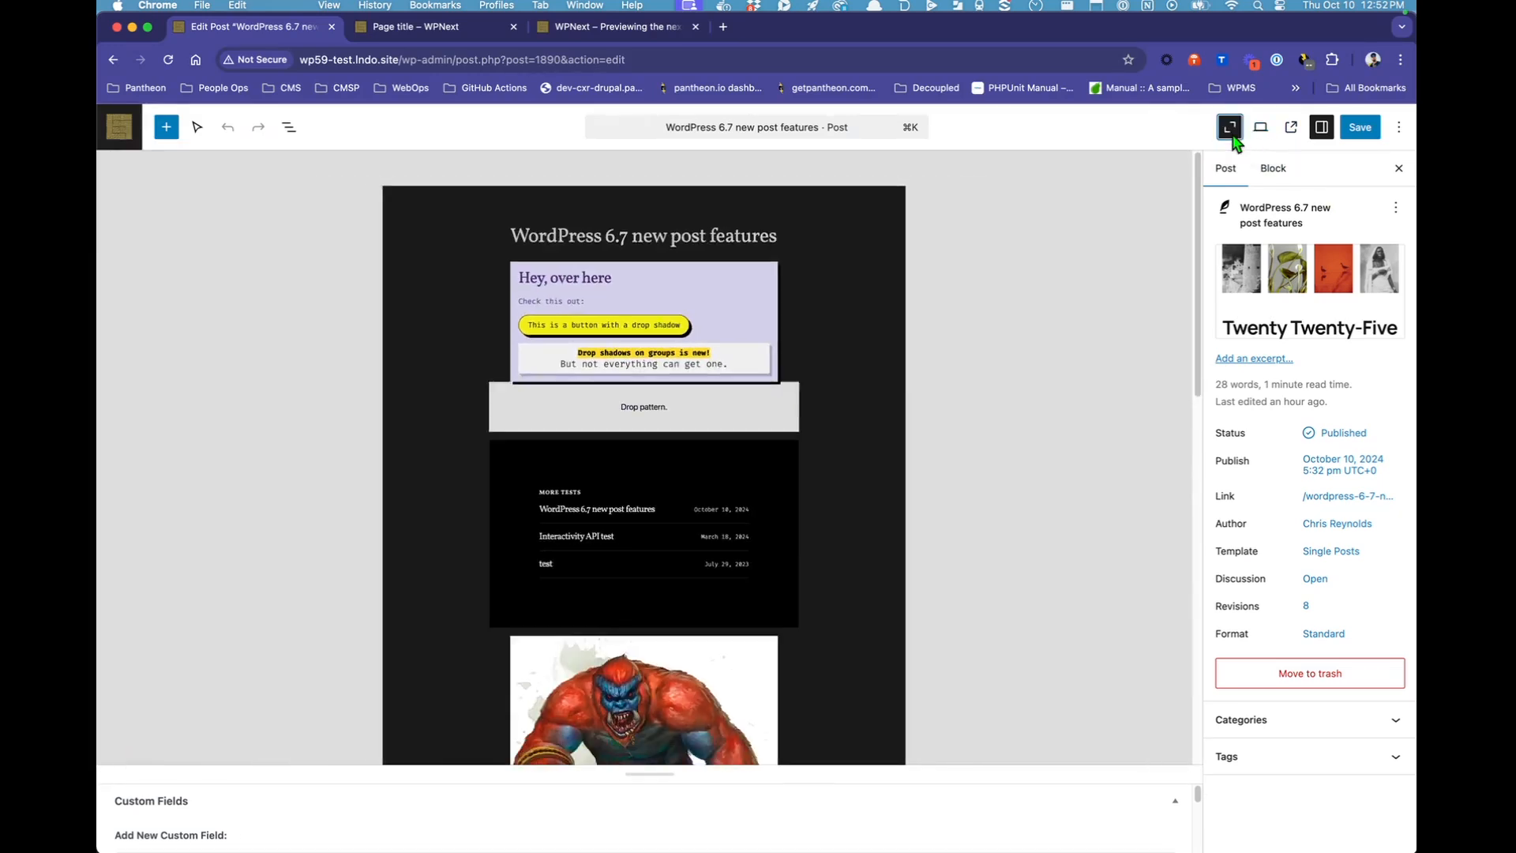
{"action": "left_click", "coordinate": [1230, 128]}
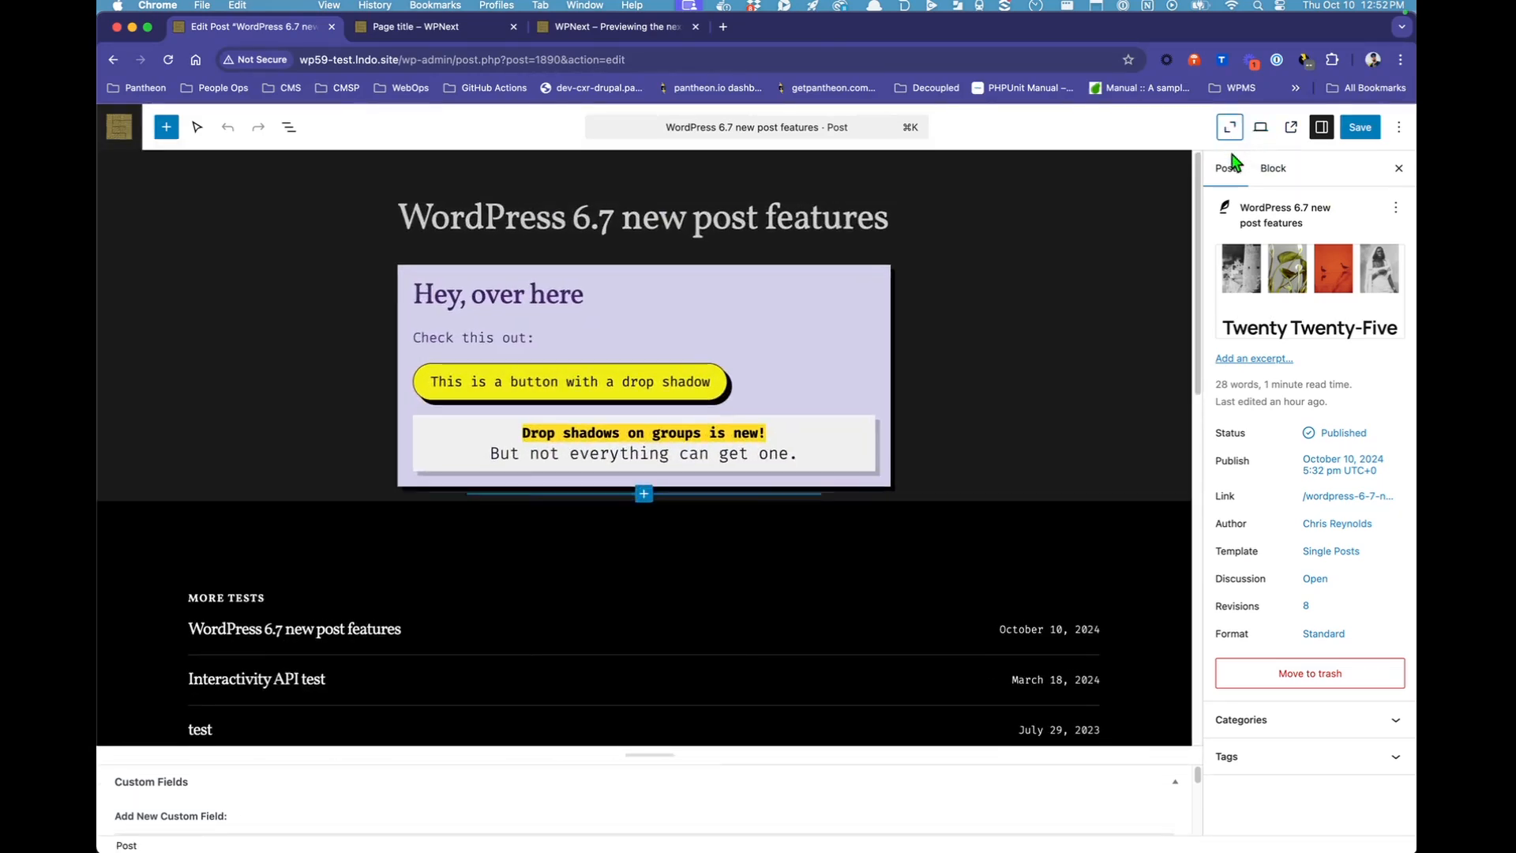
{"action": "left_click", "coordinate": [1291, 127]}
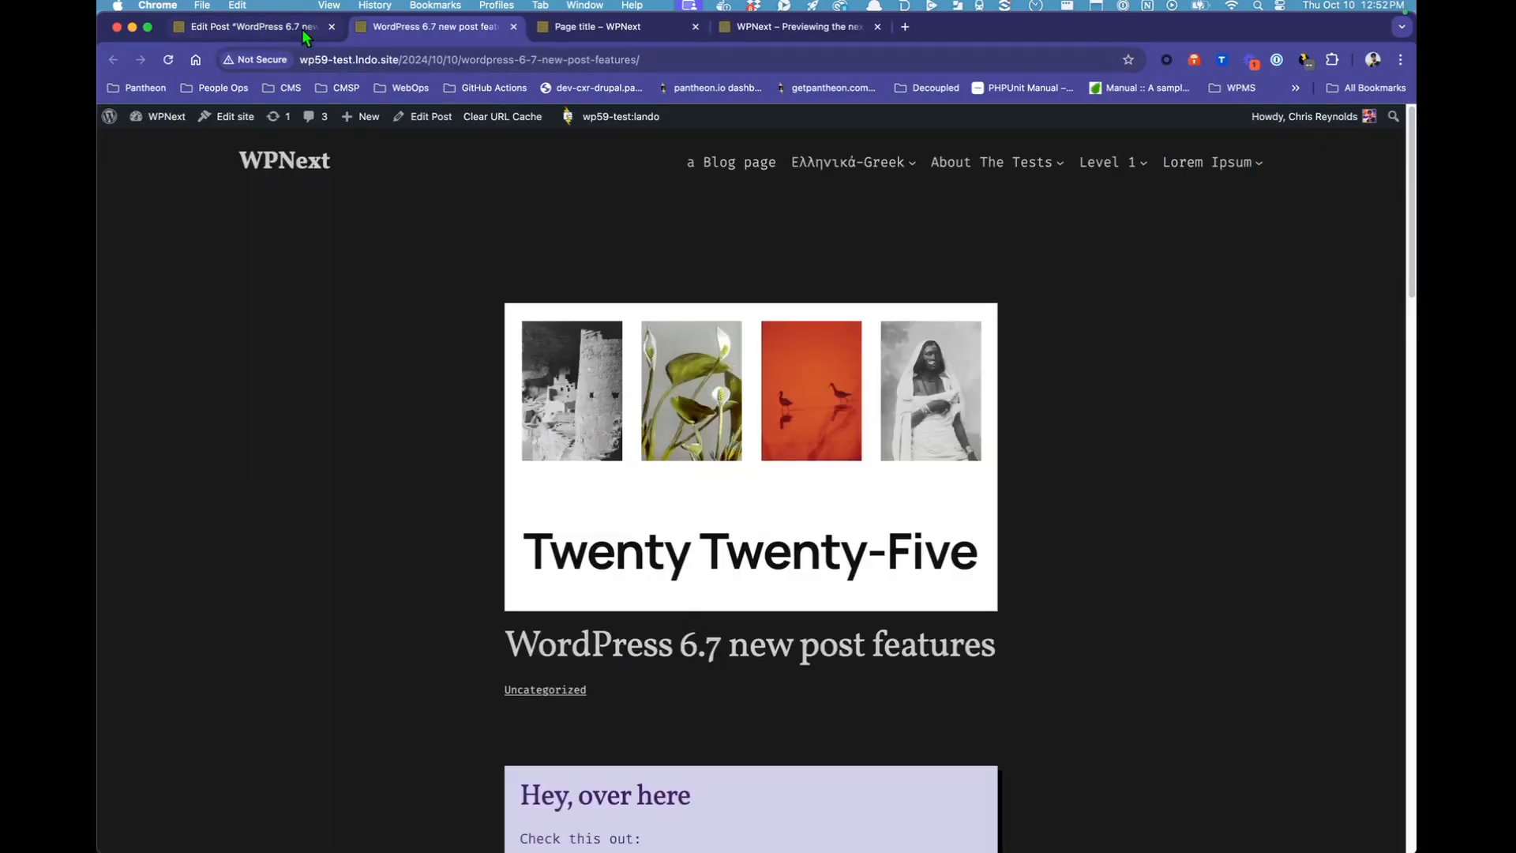
Replace the post's featured image with IMG_9329 from the Media Library and save the post
{"action": "left_click", "coordinate": [264, 31]}
{"action": "left_click", "coordinate": [1259, 277]}
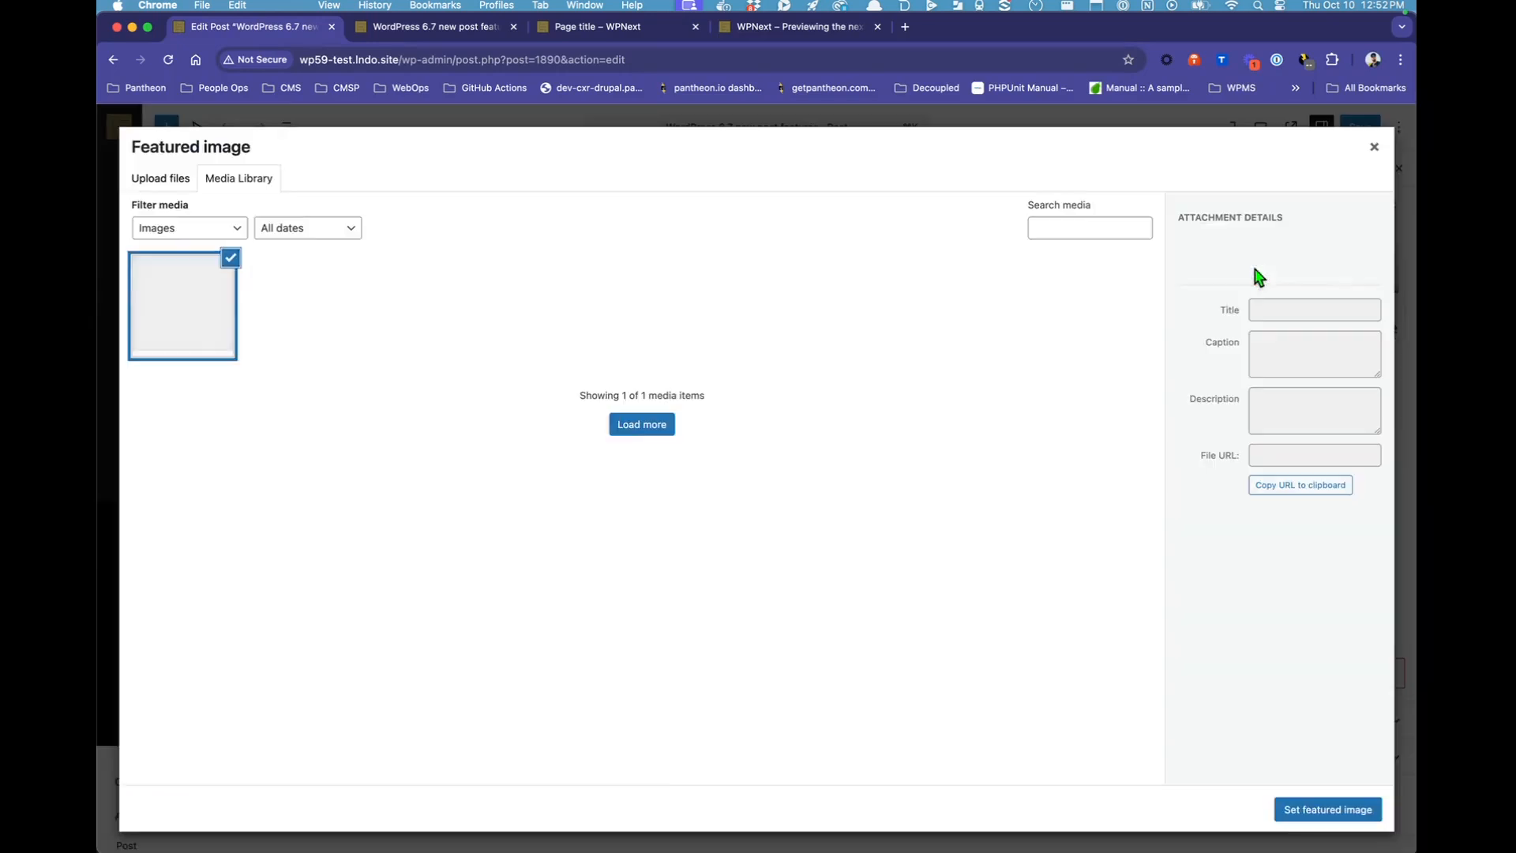
{"action": "left_click", "coordinate": [285, 305]}
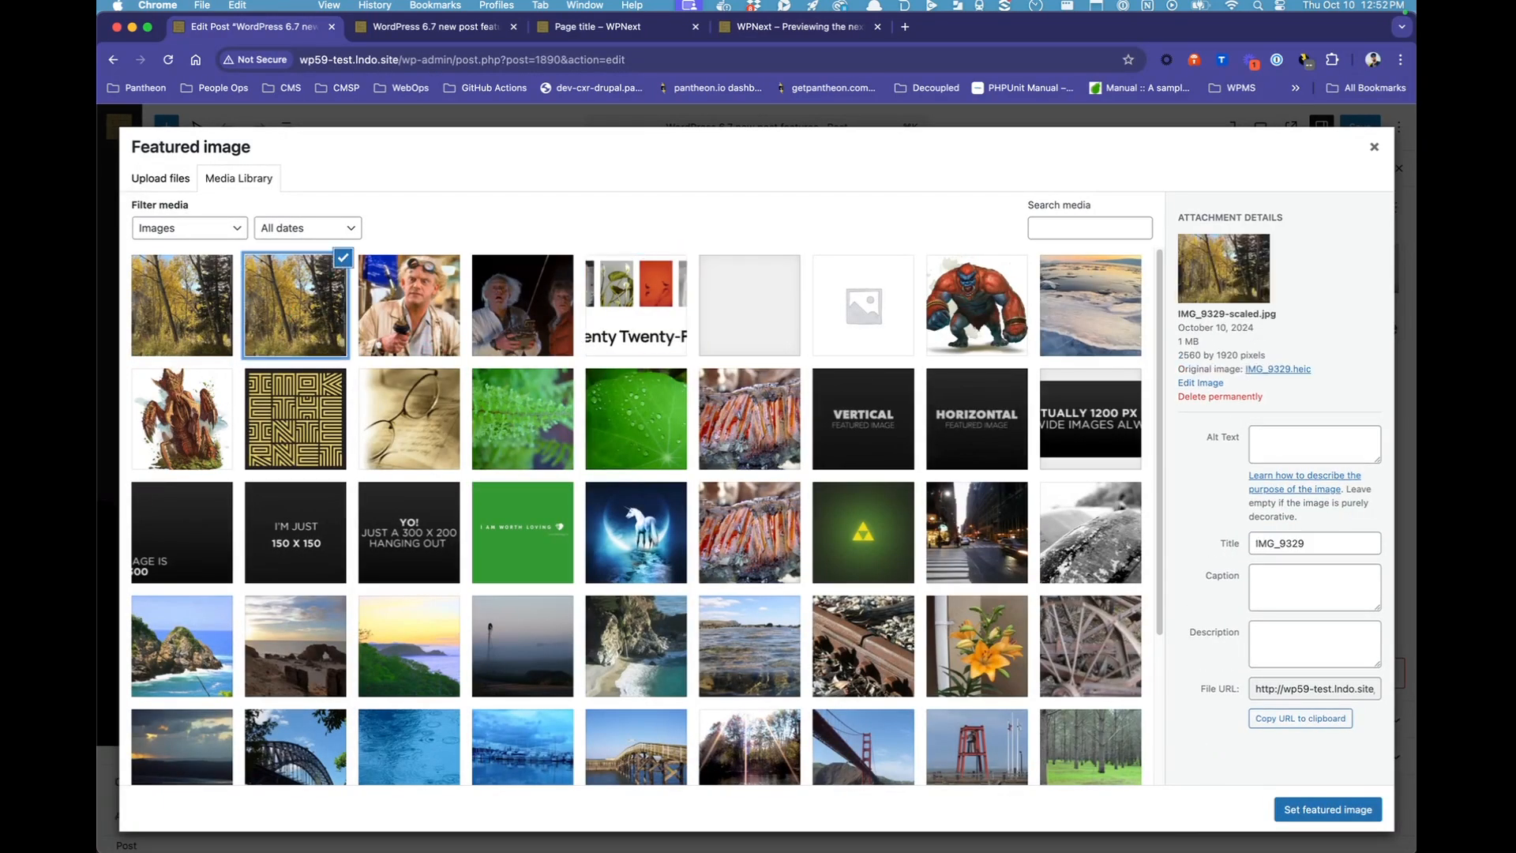
{"action": "left_click", "coordinate": [1316, 810]}
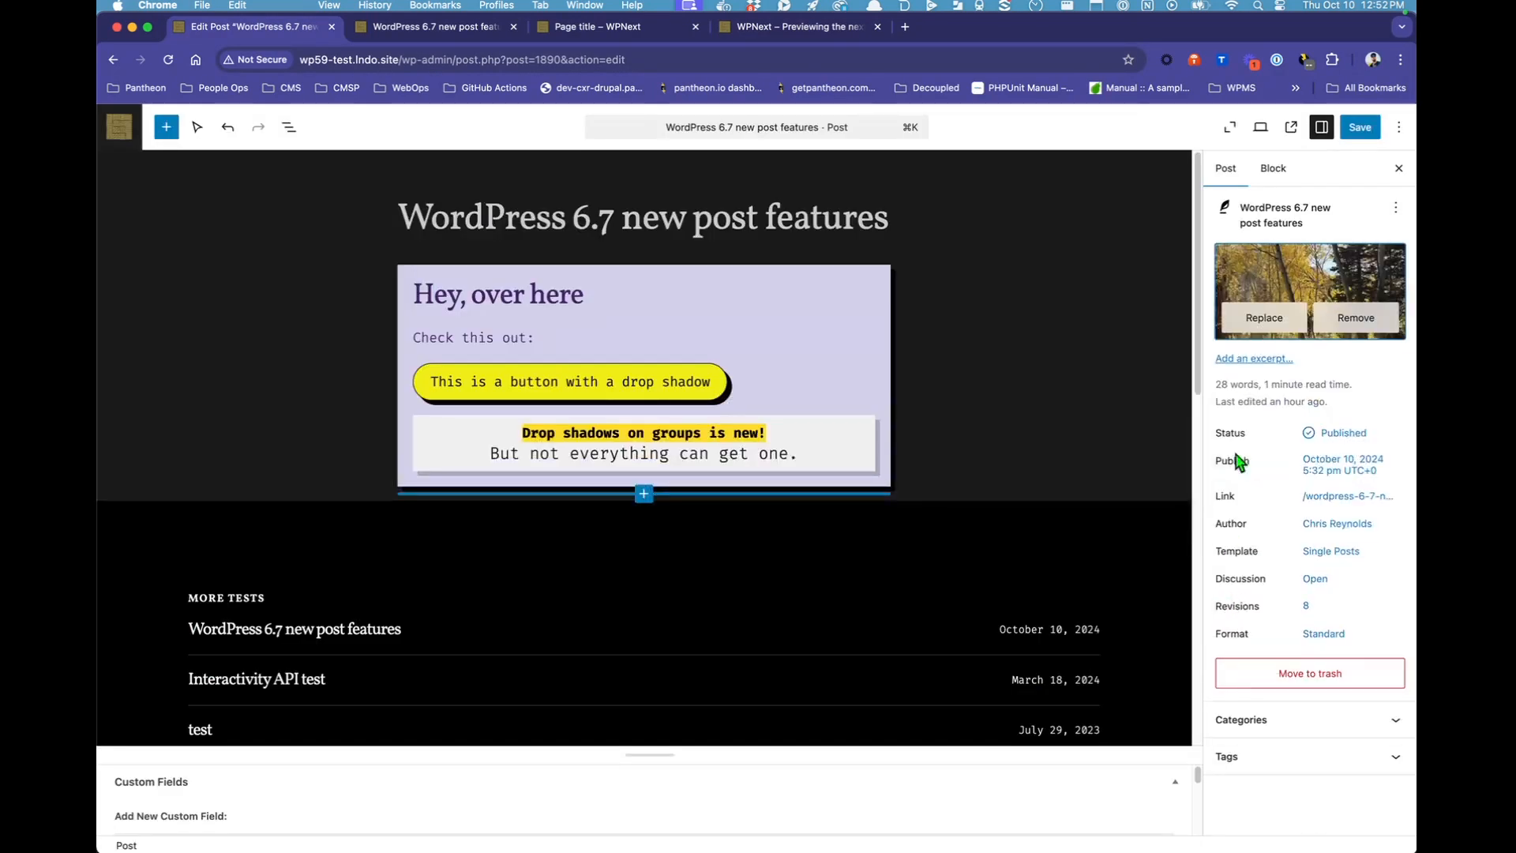
{"action": "left_click", "coordinate": [1353, 132]}
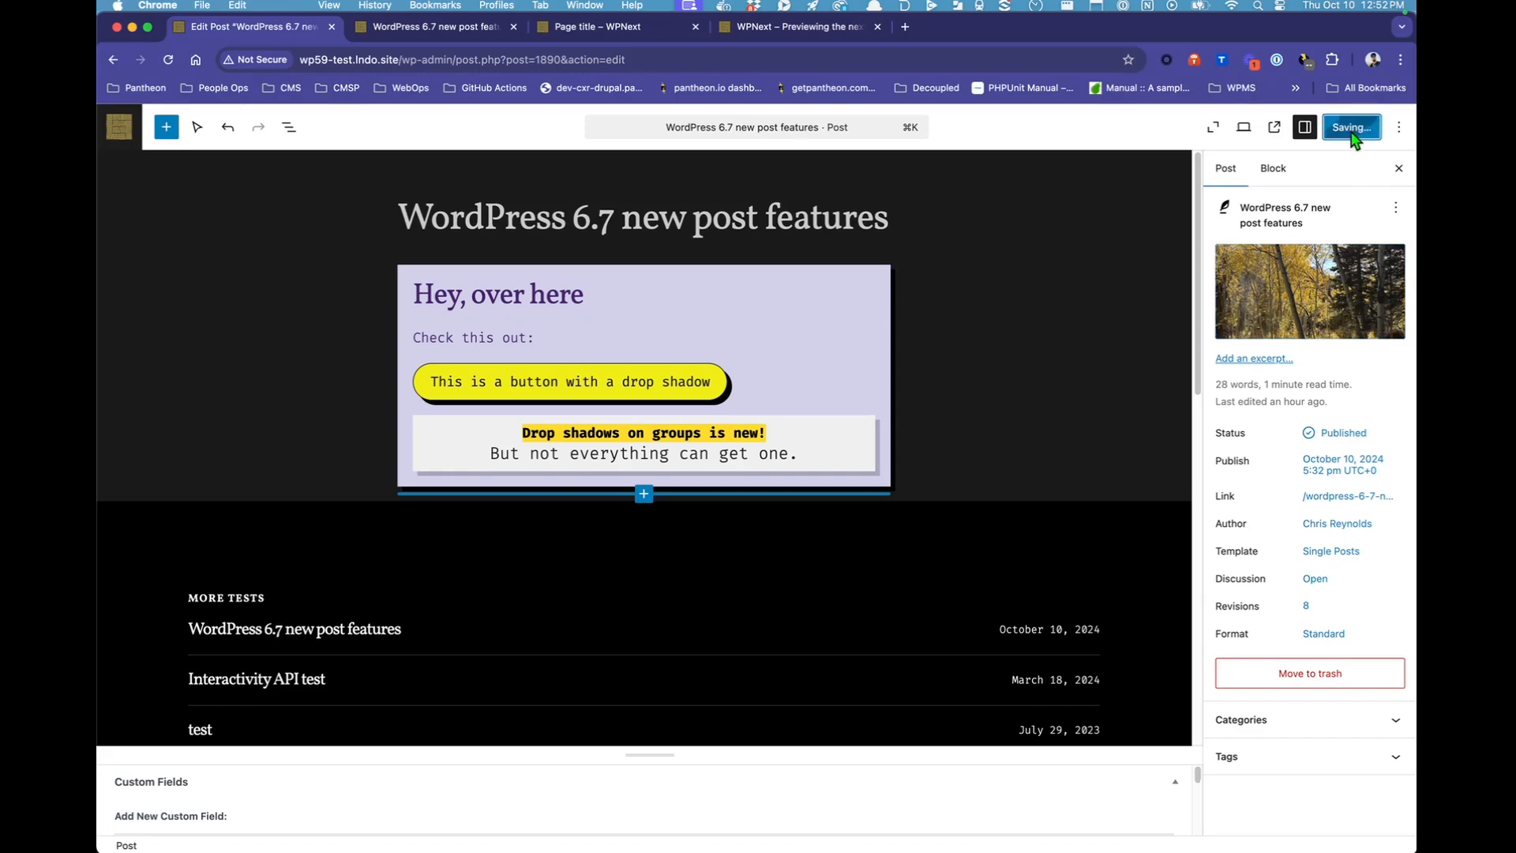
Check the new featured image on the refreshed post, in the home page's post list, and on the post opened from there
{"action": "left_click", "coordinate": [428, 28]}
{"action": "left_click", "coordinate": [165, 61]}
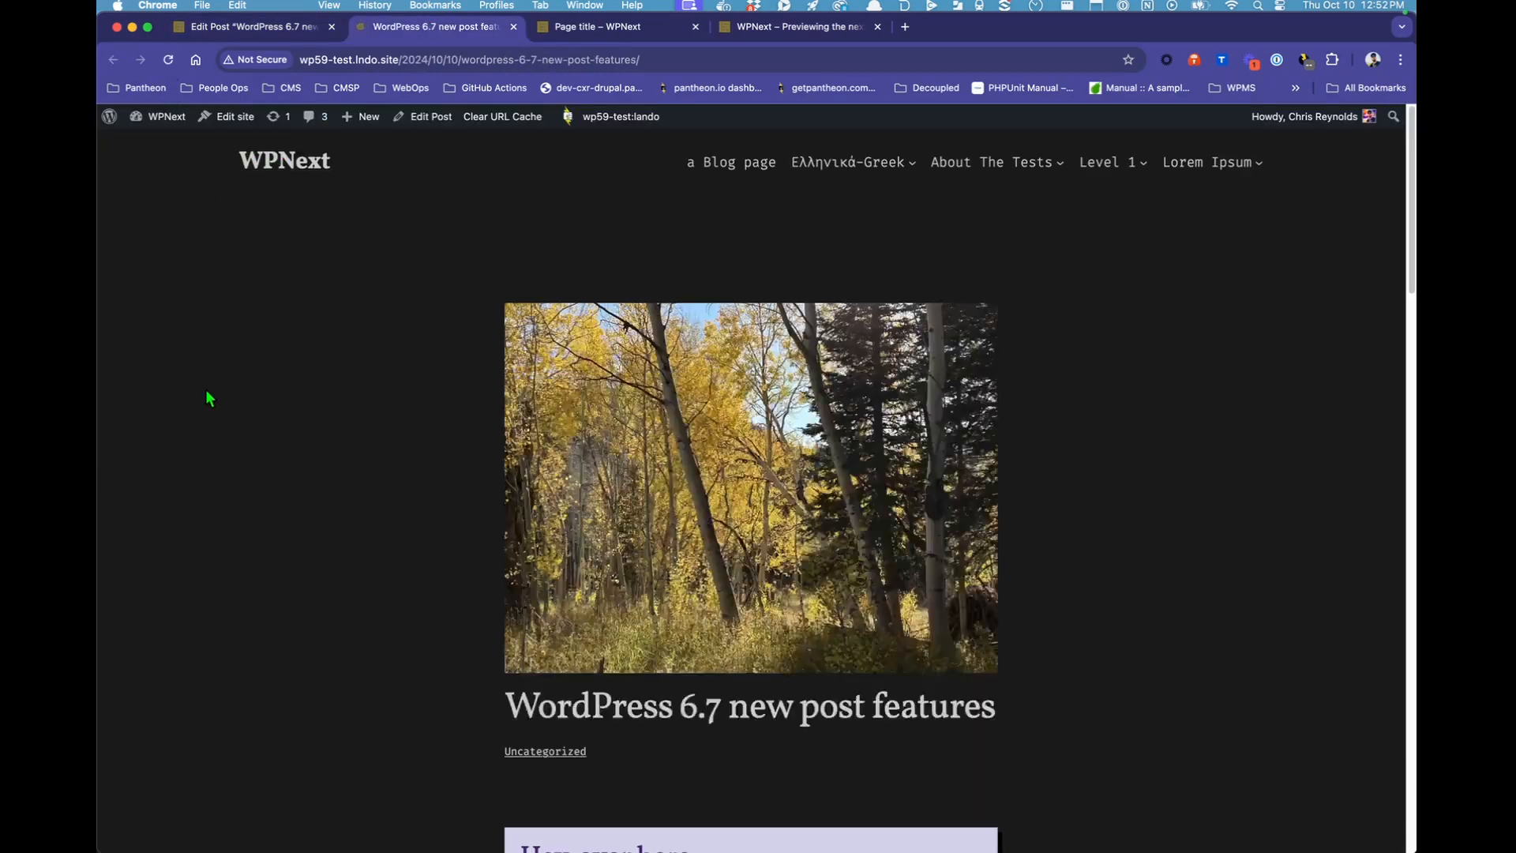
{"action": "left_click", "coordinate": [330, 166]}
{"action": "scroll", "coordinate": [943, 646], "scroll_direction": "down", "scroll_amount": 3}
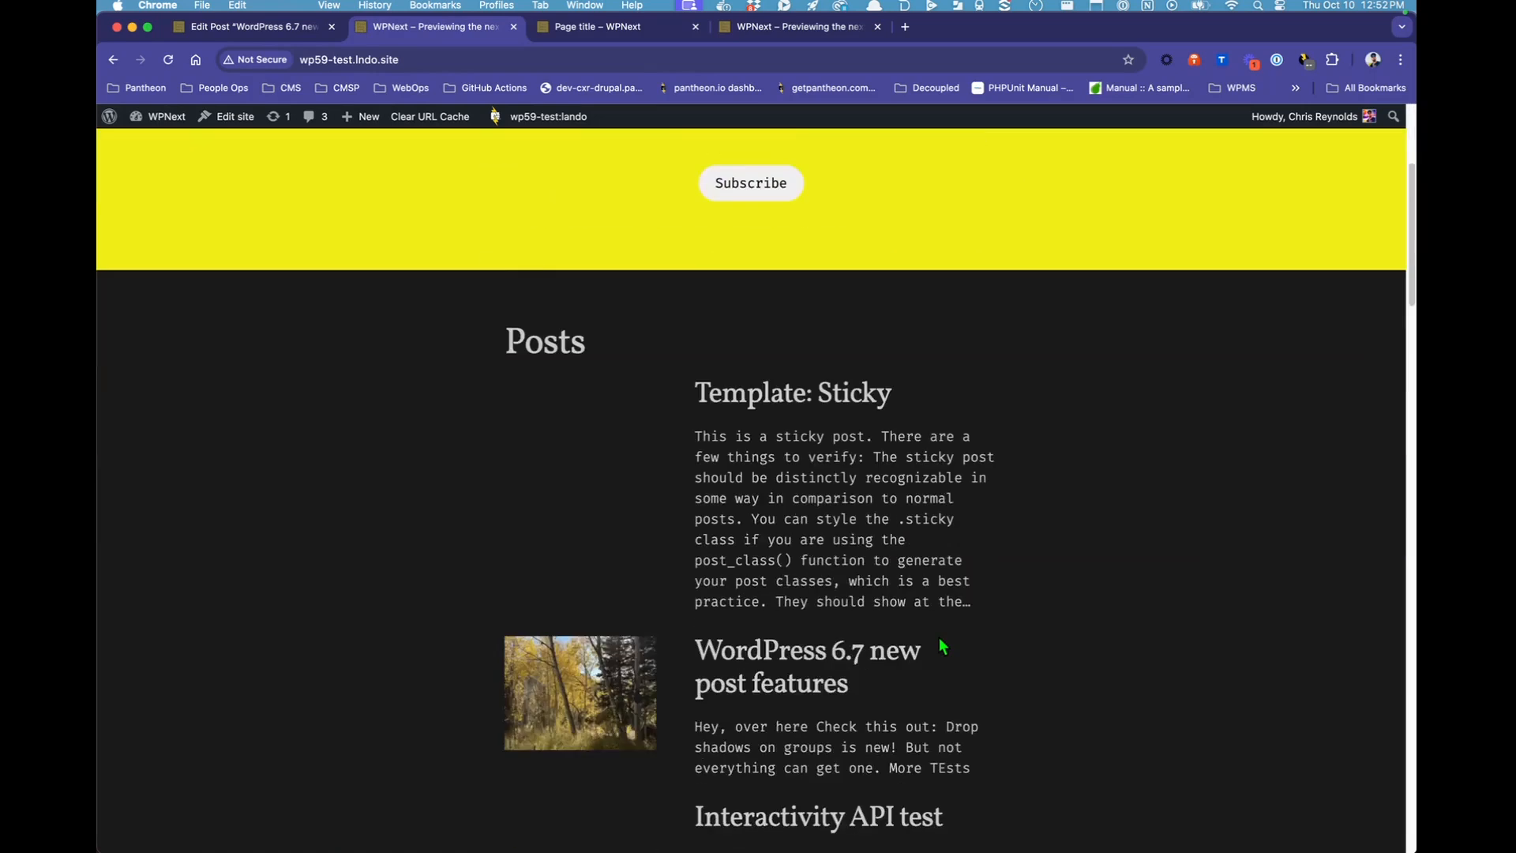
{"action": "scroll", "coordinate": [942, 646], "scroll_direction": "down", "scroll_amount": 3}
{"action": "left_click", "coordinate": [599, 496]}
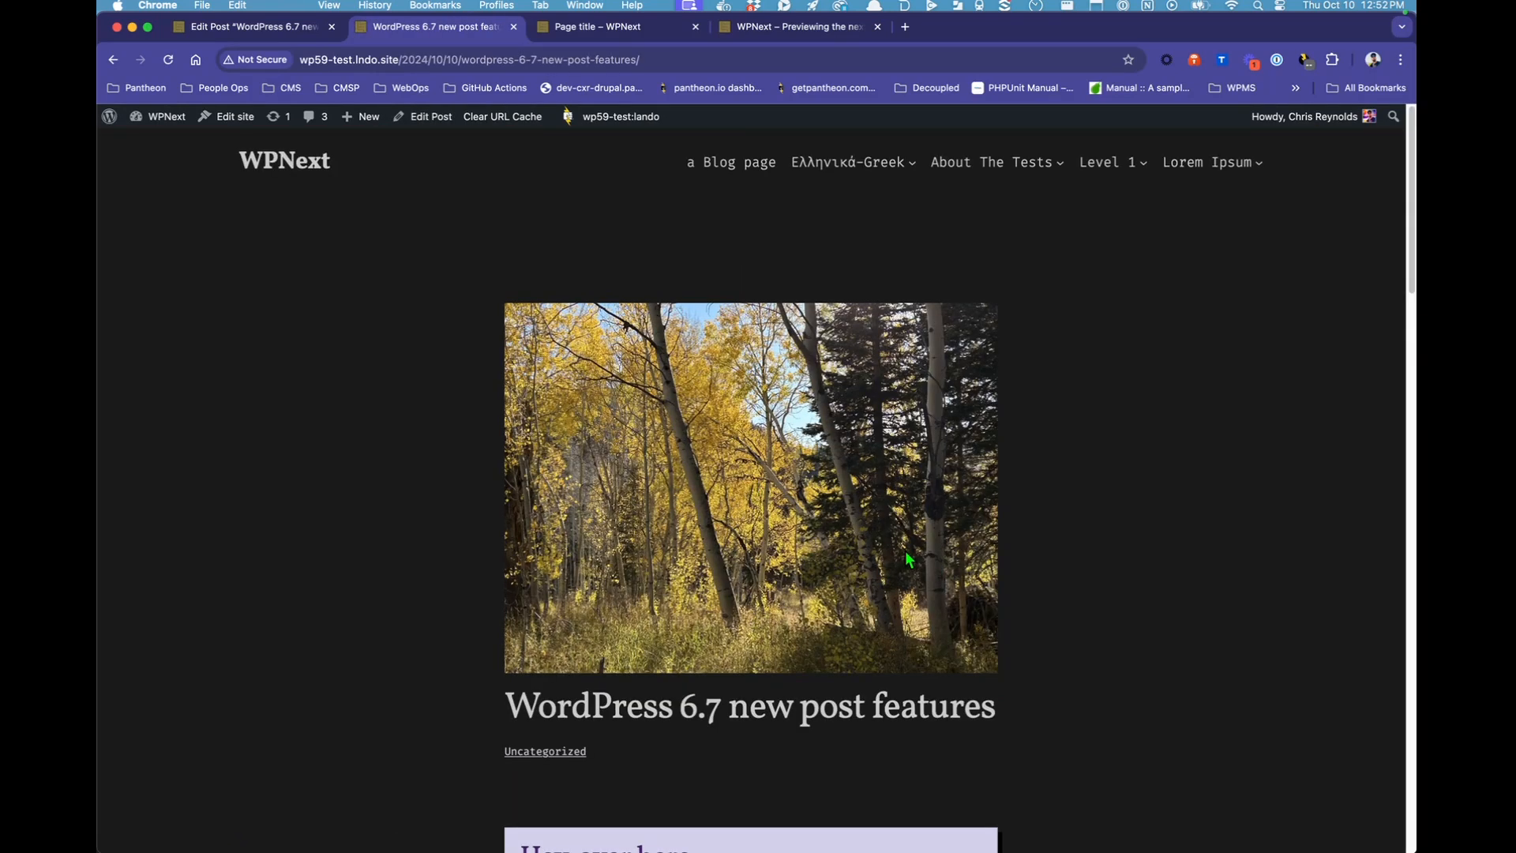
Leave the post editor for the admin list of pages and open the page "Page title" for editing
{"action": "key", "text": "super+1"}
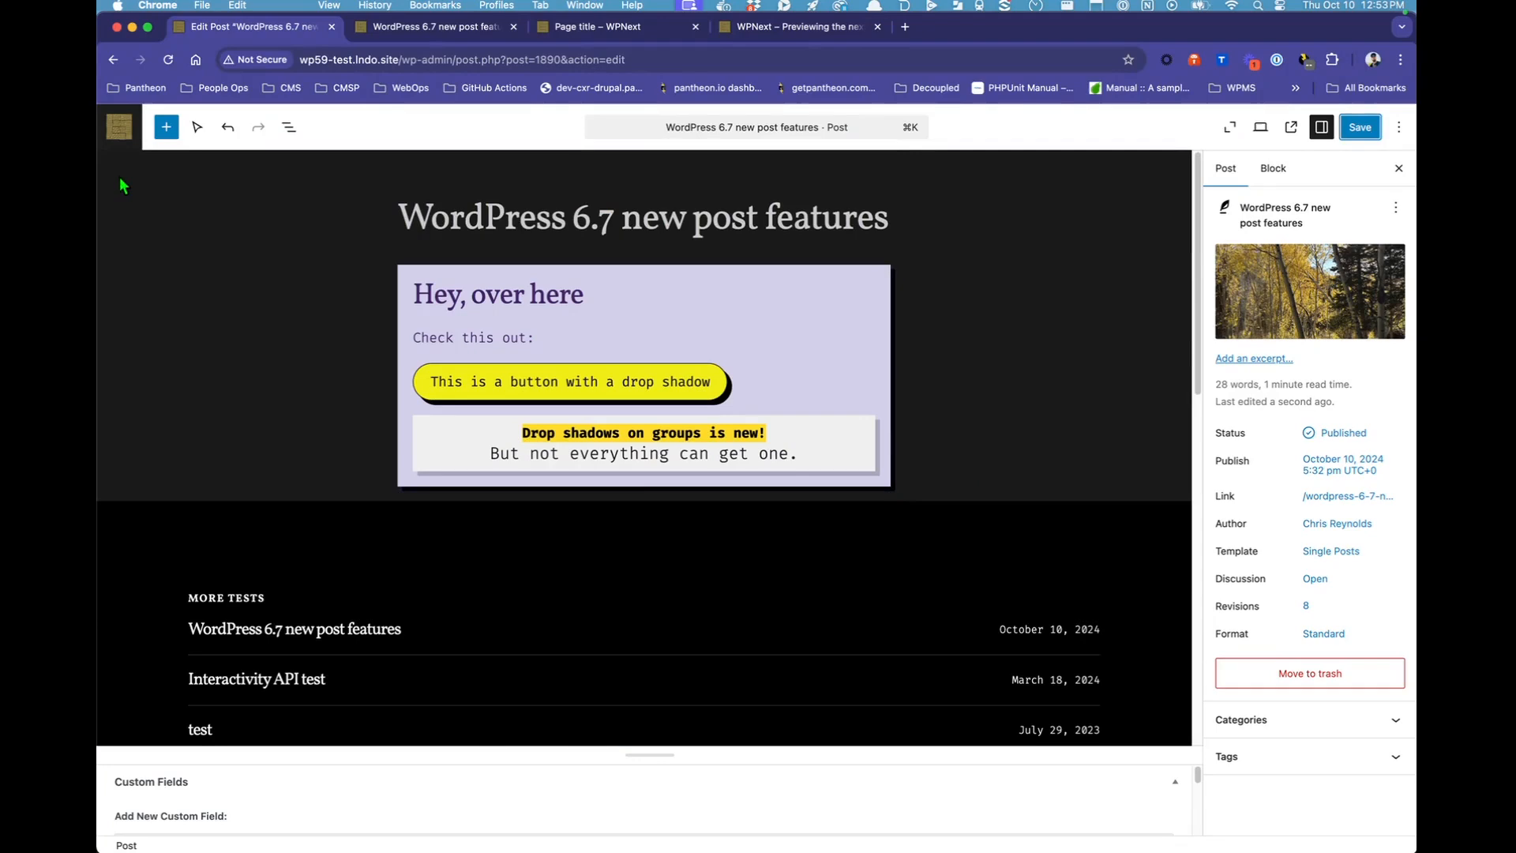
{"action": "left_click", "coordinate": [119, 123]}
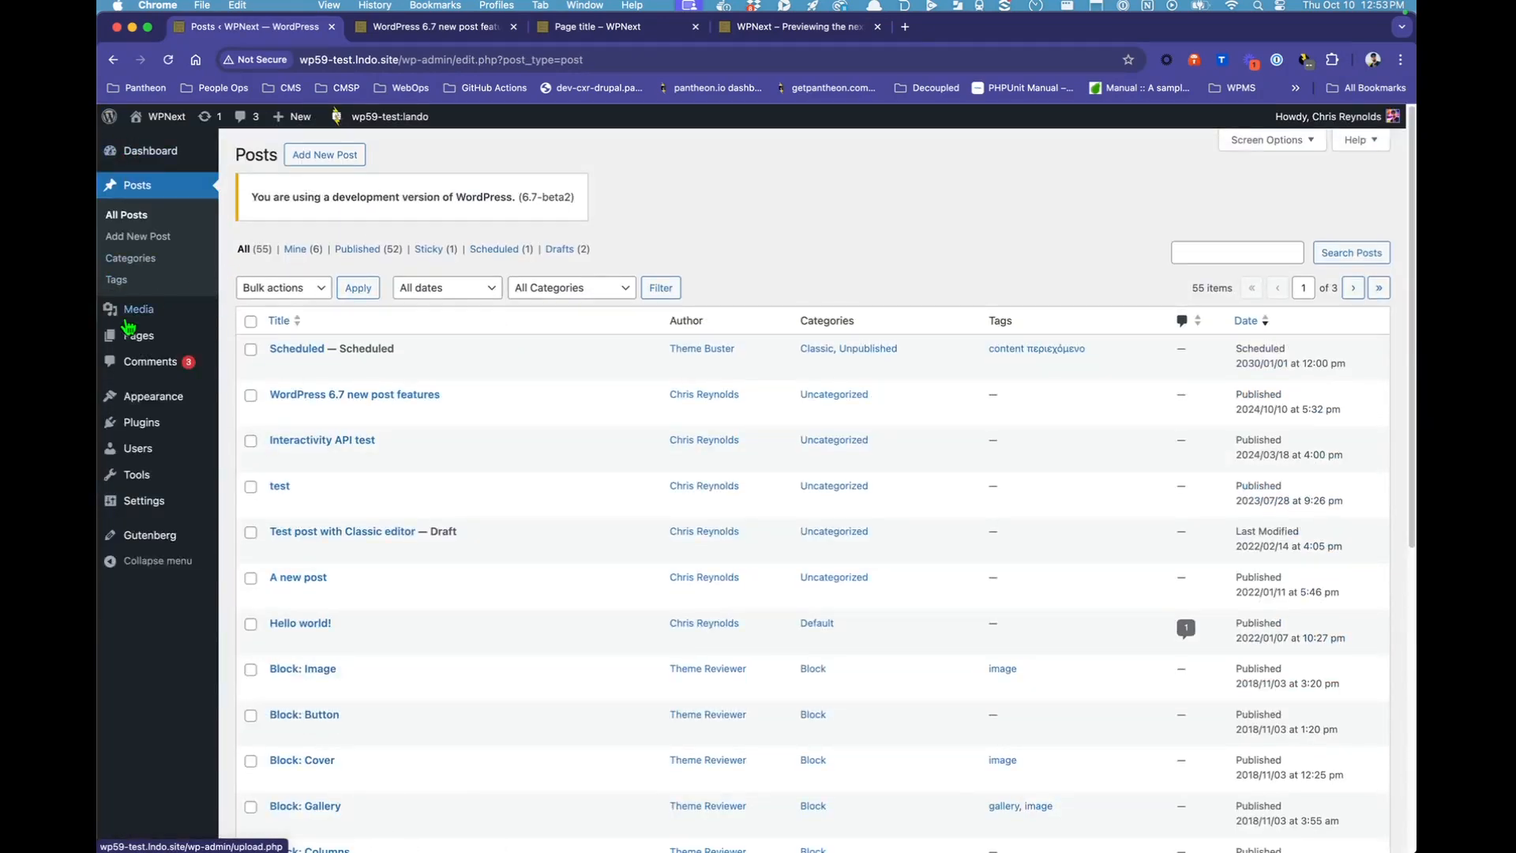
{"action": "left_click", "coordinate": [144, 337]}
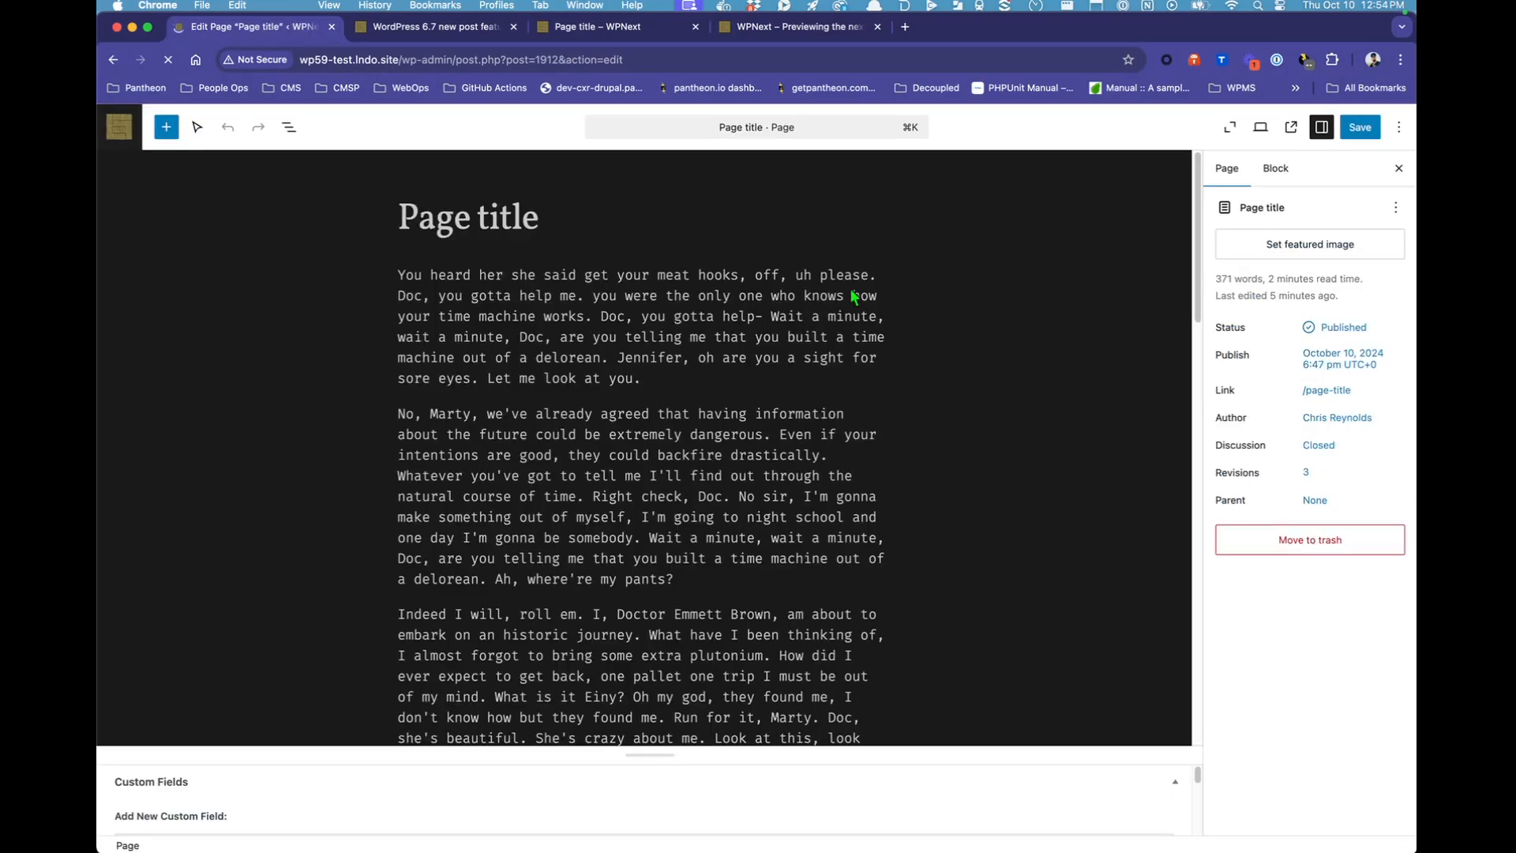
Rename the page "6.7 Test Page" and save it
{"action": "triple_click", "coordinate": [487, 229]}
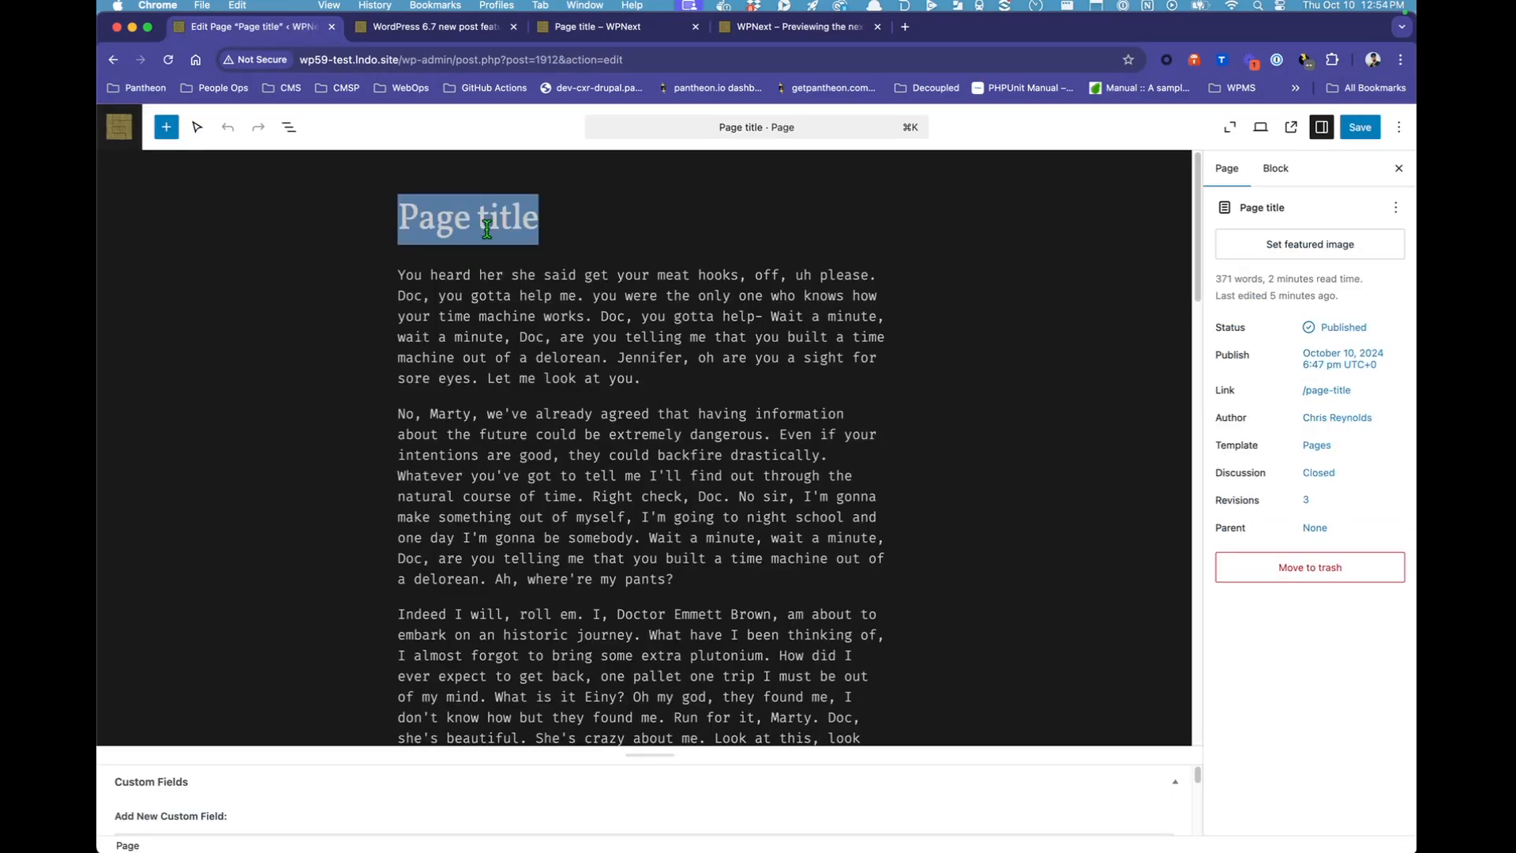
{"action": "type", "text": "6."}
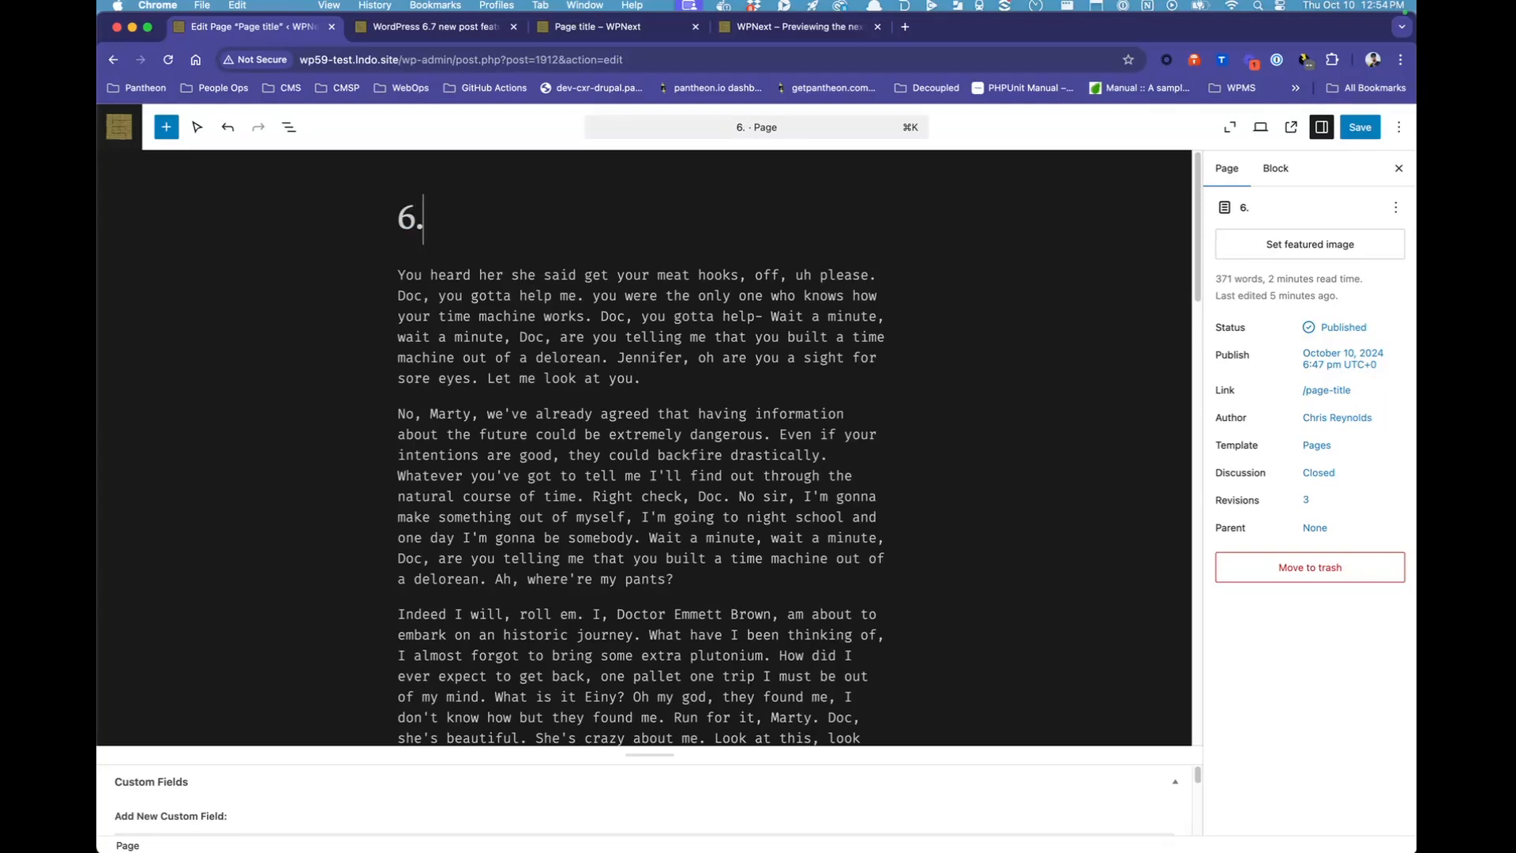
{"action": "type", "text": "7 Test Page"}
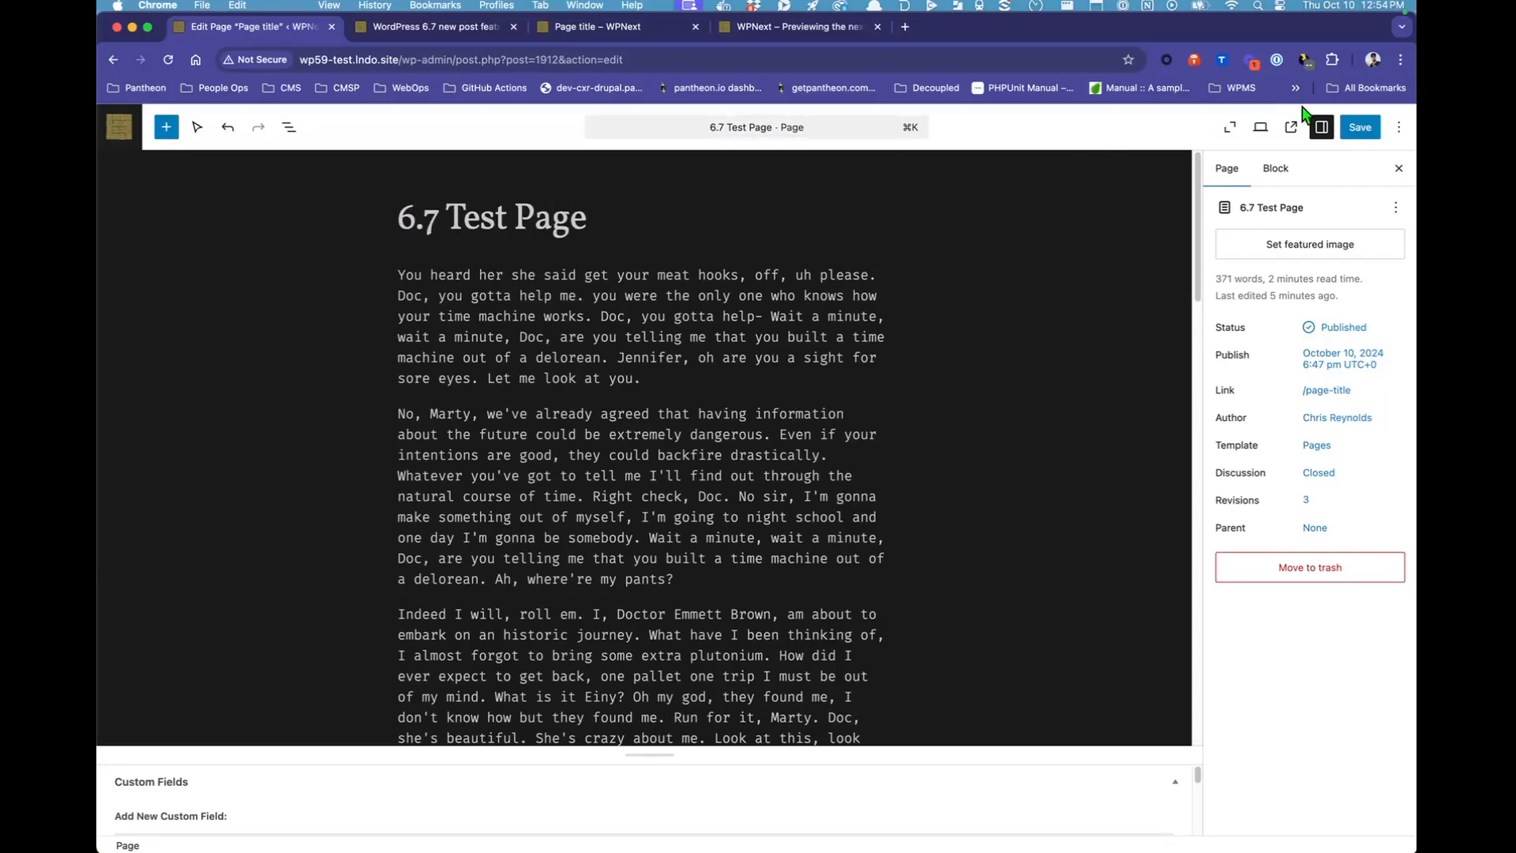
{"action": "left_click", "coordinate": [1360, 127]}
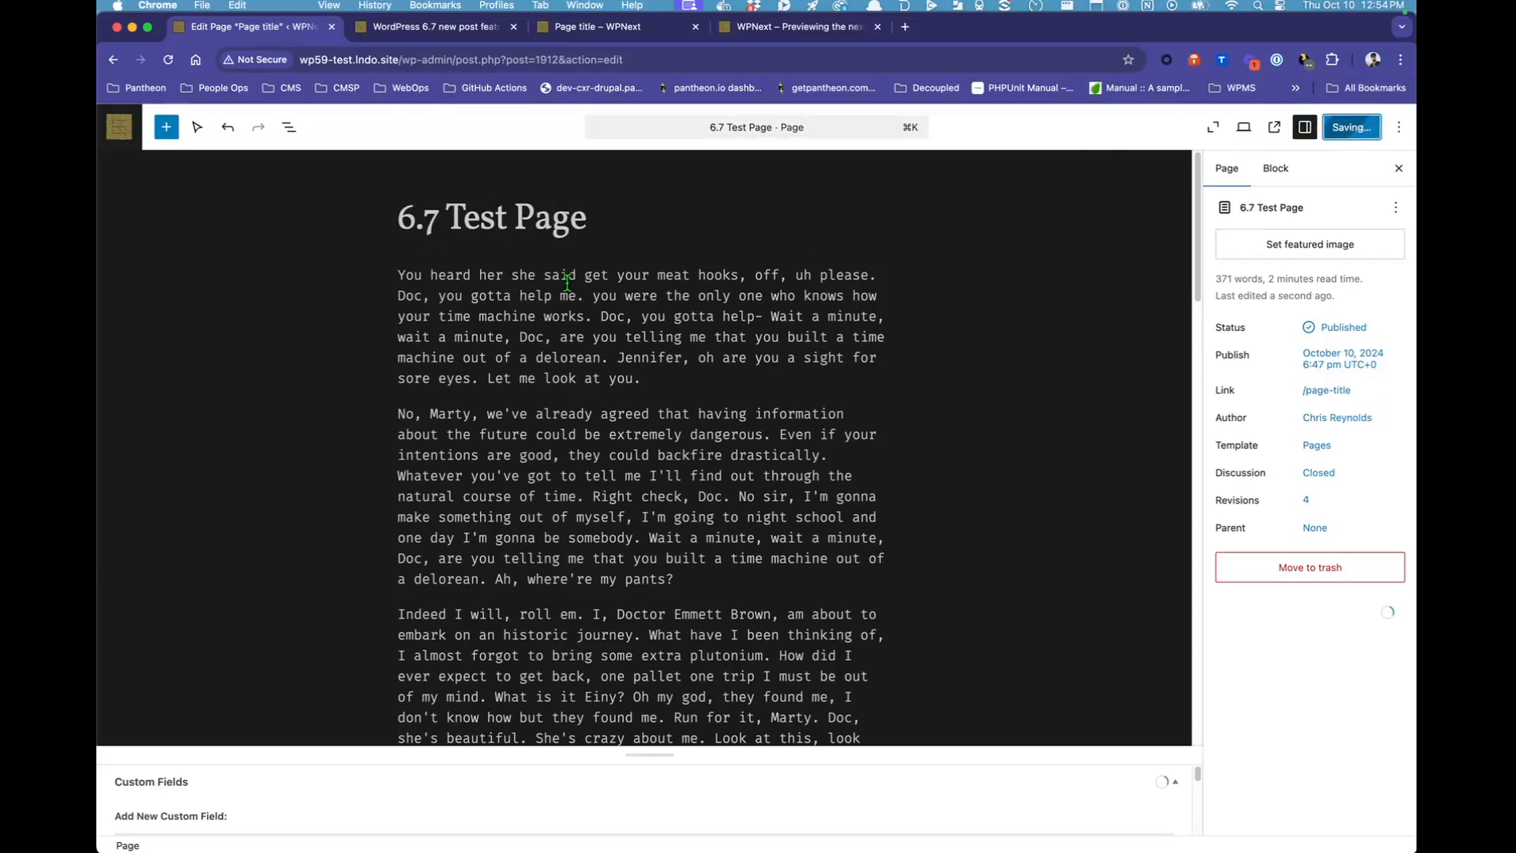
Insert an Image block directly below the page title, above the first paragraph
{"action": "left_click", "coordinate": [633, 214]}
{"action": "key", "text": "Return"}
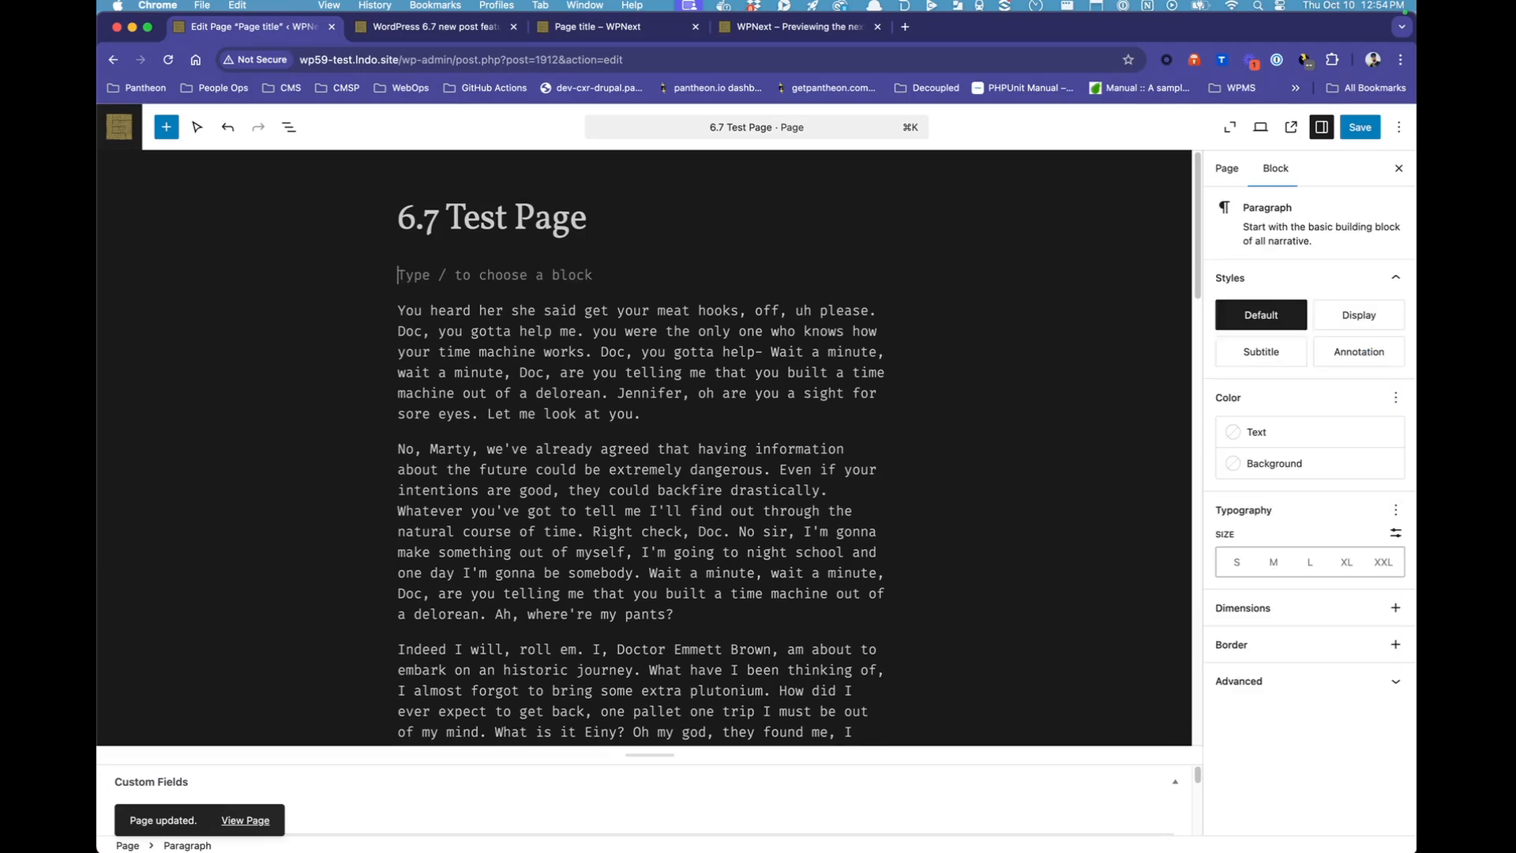
{"action": "type", "text": "/"}
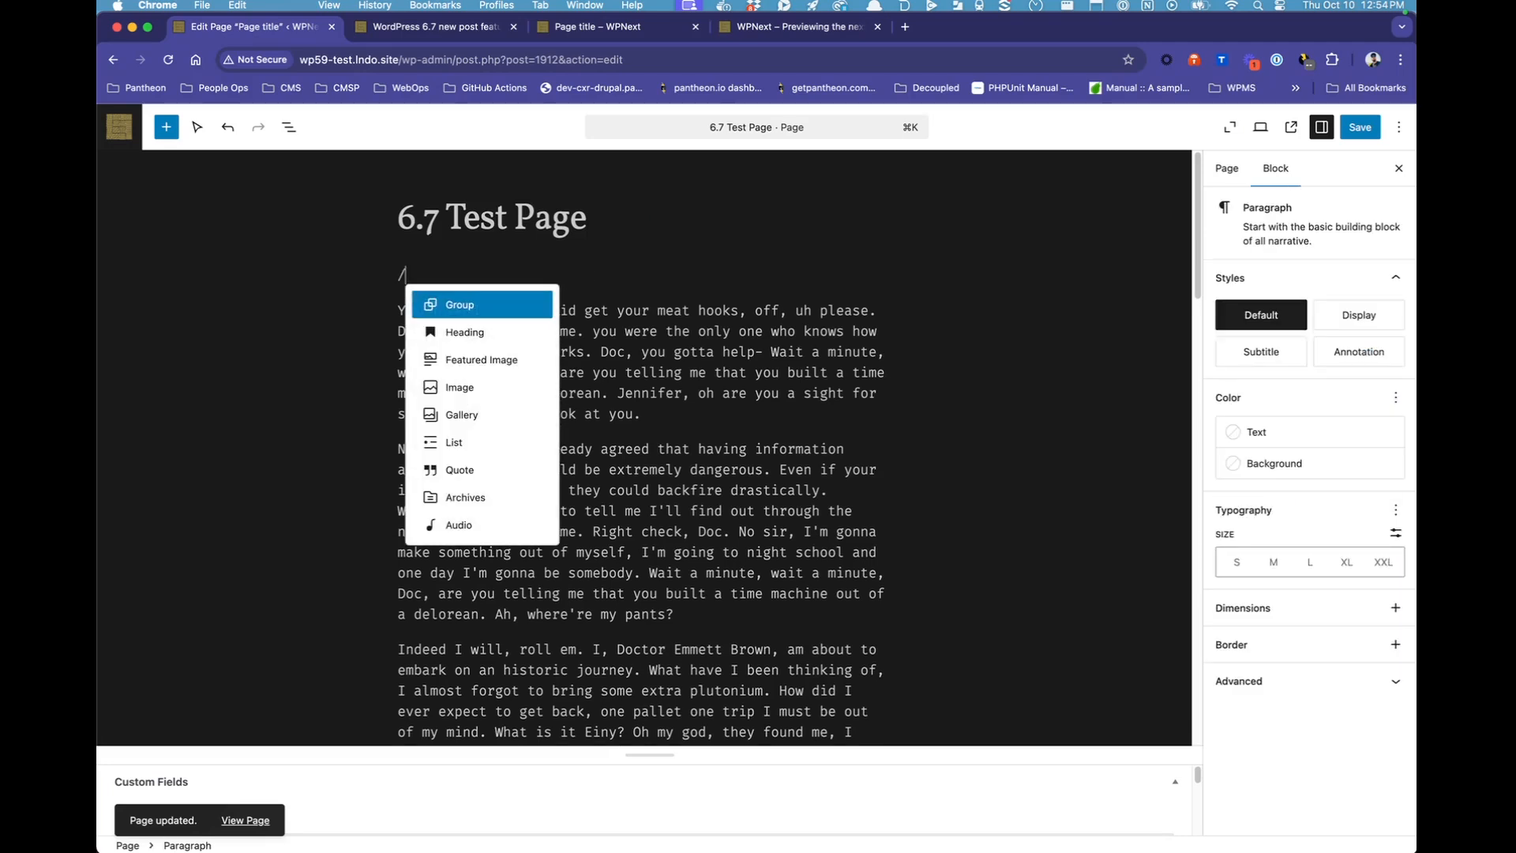
{"action": "key", "text": "Down"}
{"action": "key", "text": "Down"}
{"action": "key", "text": "Down"}
{"action": "key", "text": "Return"}
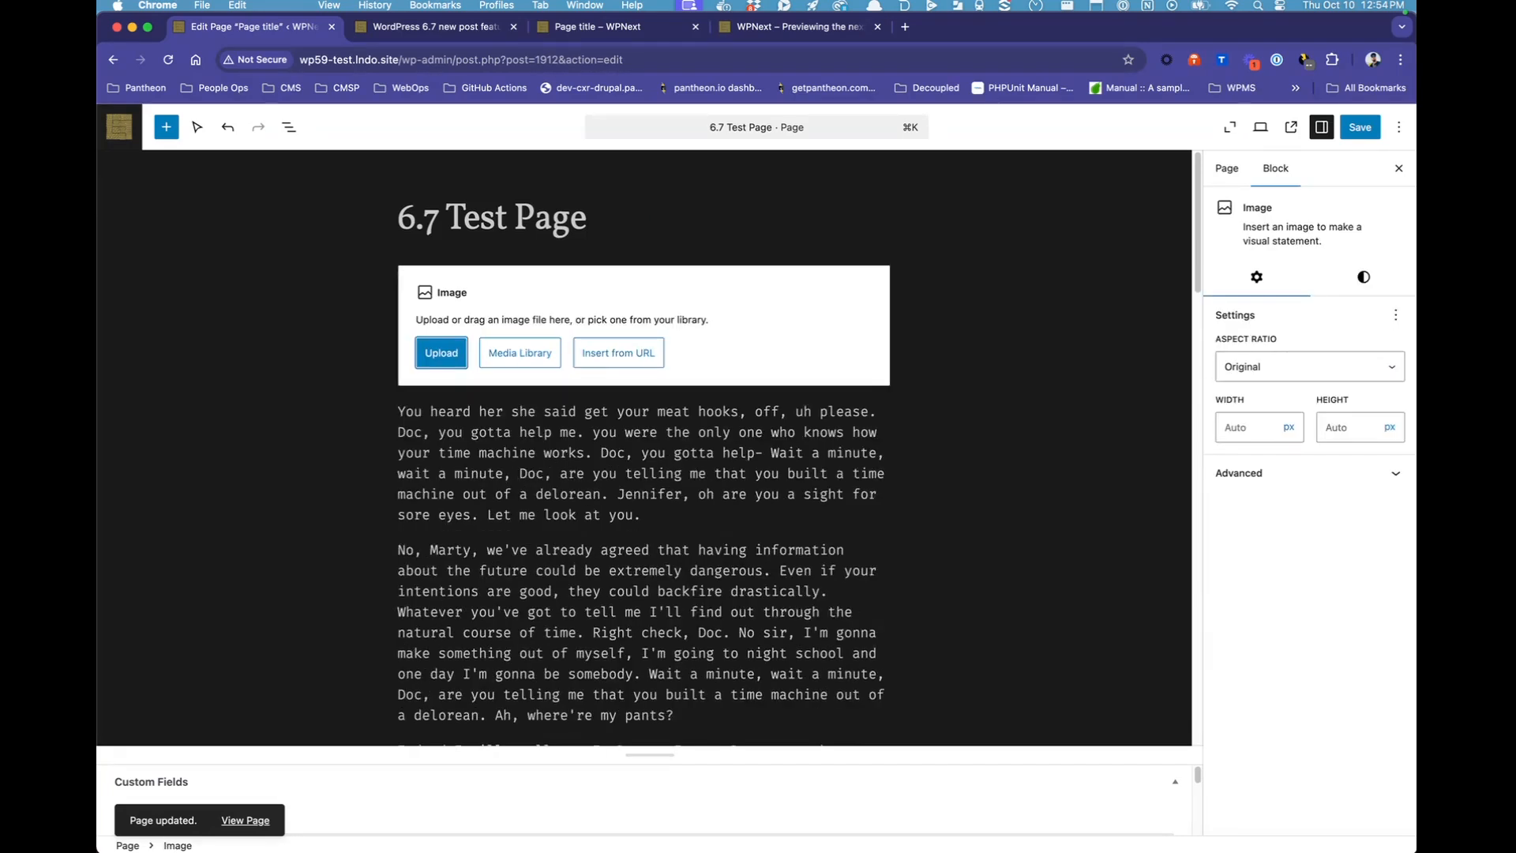
Upload "bugbear hobgoblin goblin.jpg" from the Pictures folder into the Image block and set the image to expand on click
{"action": "left_click", "coordinate": [442, 355]}
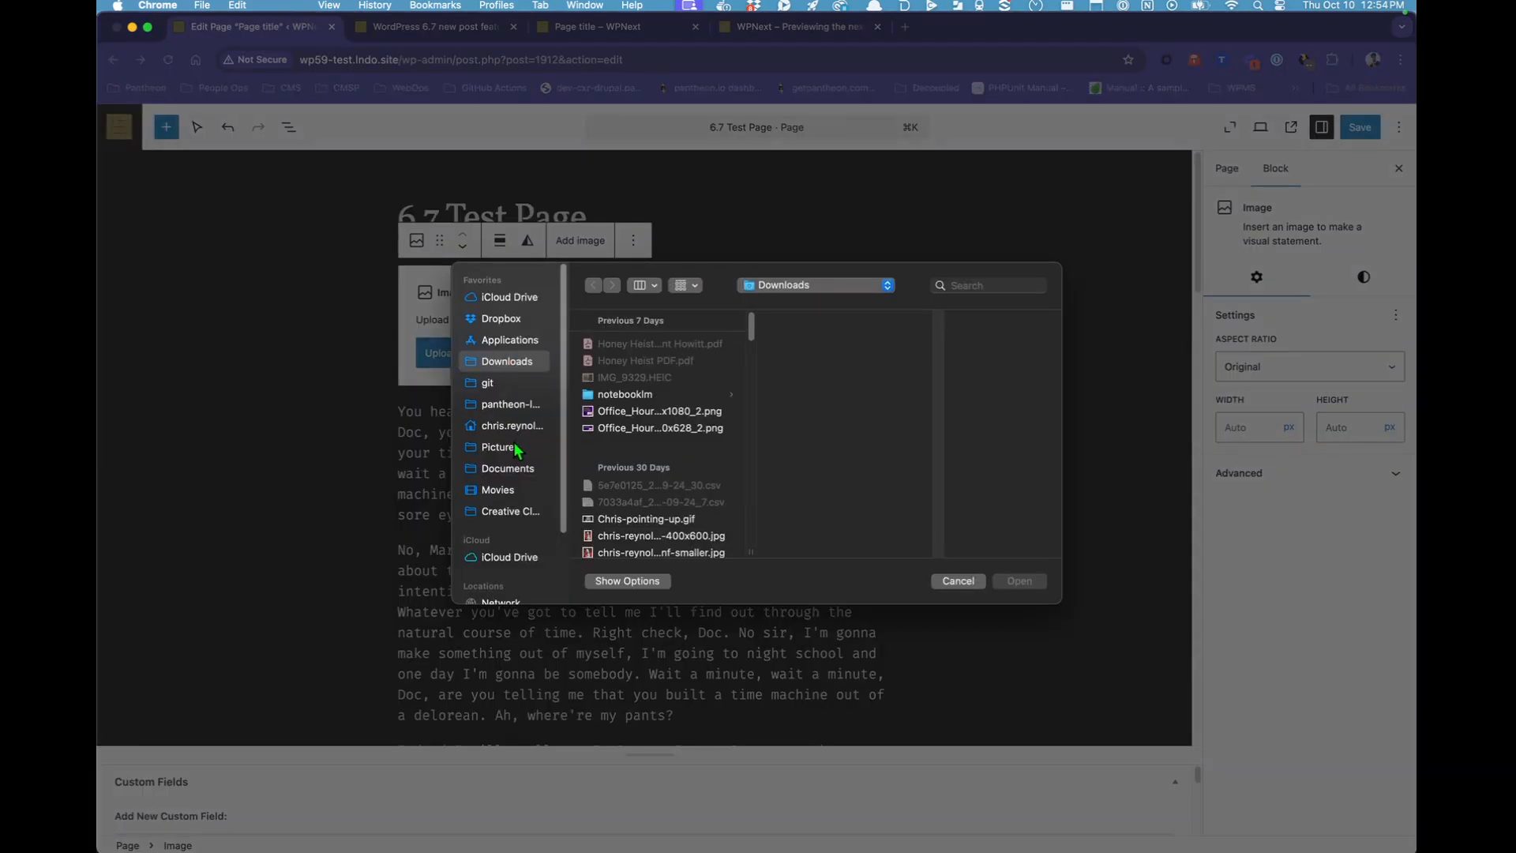
{"action": "left_click", "coordinate": [516, 448]}
{"action": "scroll", "coordinate": [646, 525], "scroll_direction": "down", "scroll_amount": 10}
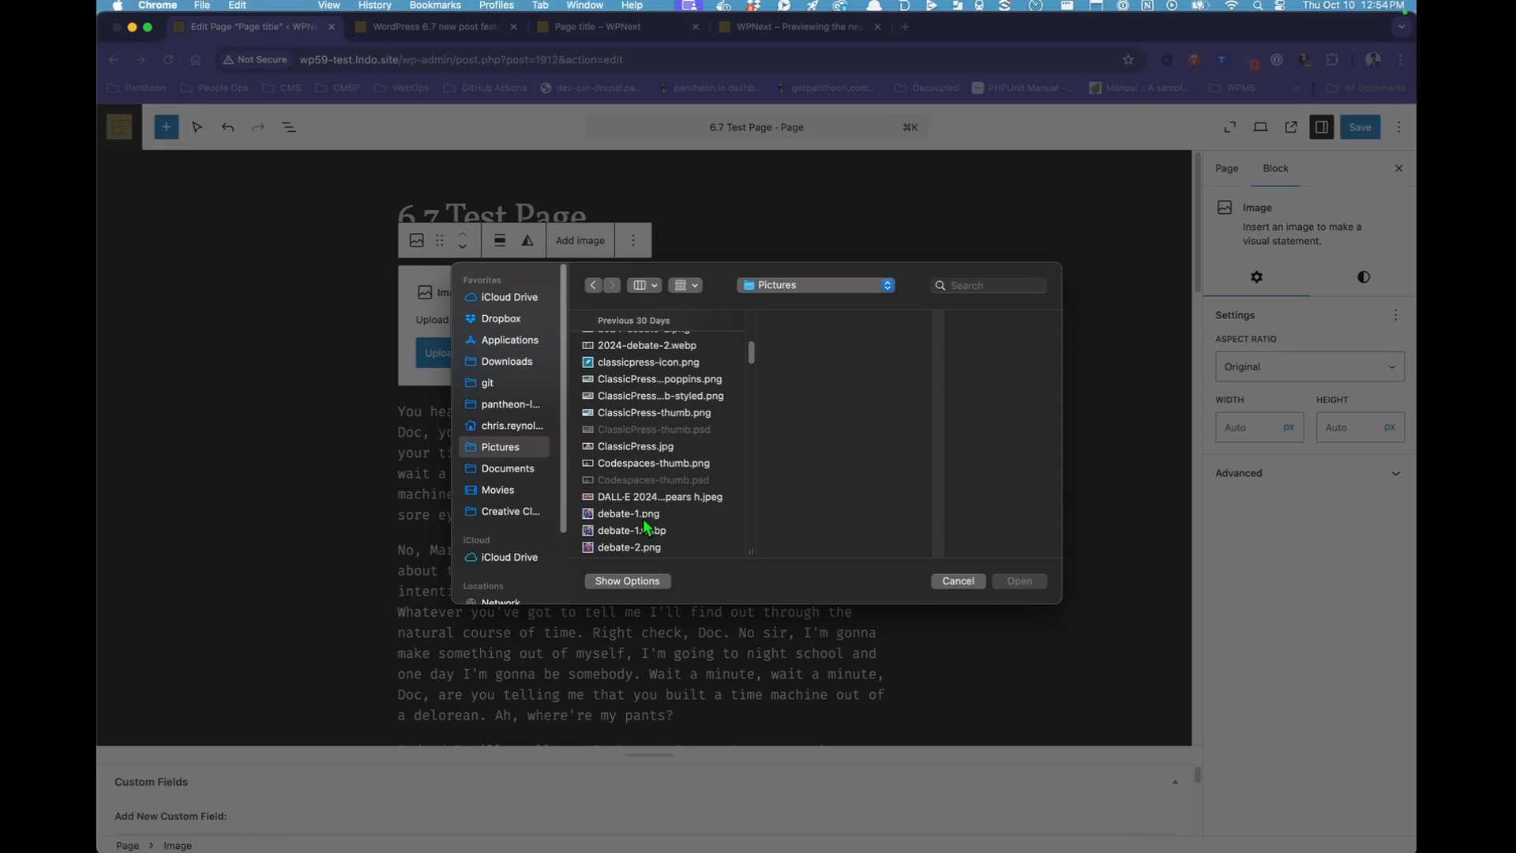
{"action": "scroll", "coordinate": [645, 525], "scroll_direction": "down", "scroll_amount": 10}
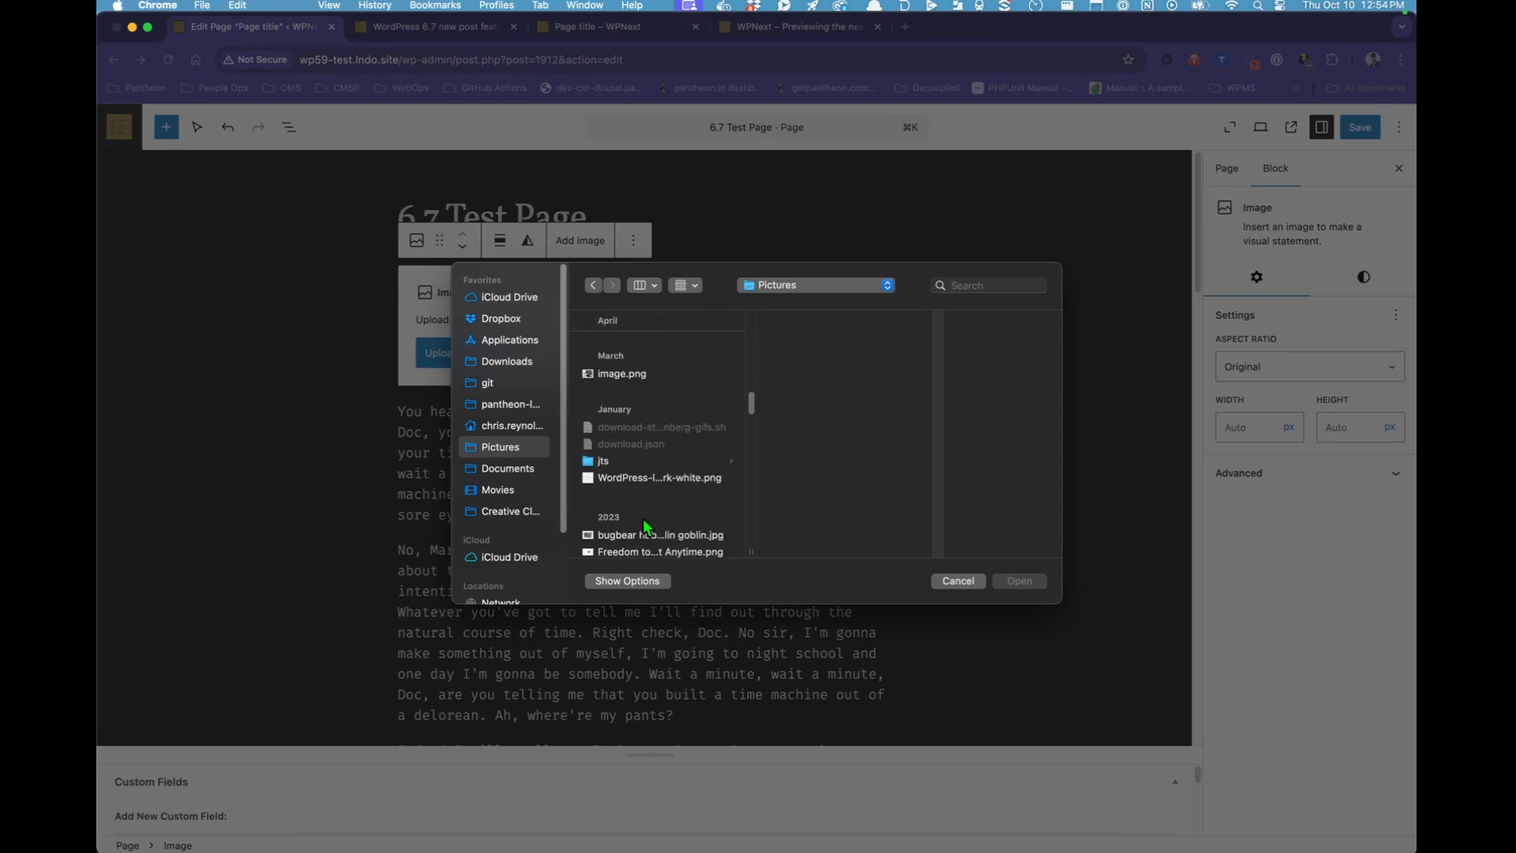
{"action": "scroll", "coordinate": [646, 525], "scroll_direction": "down", "scroll_amount": 3}
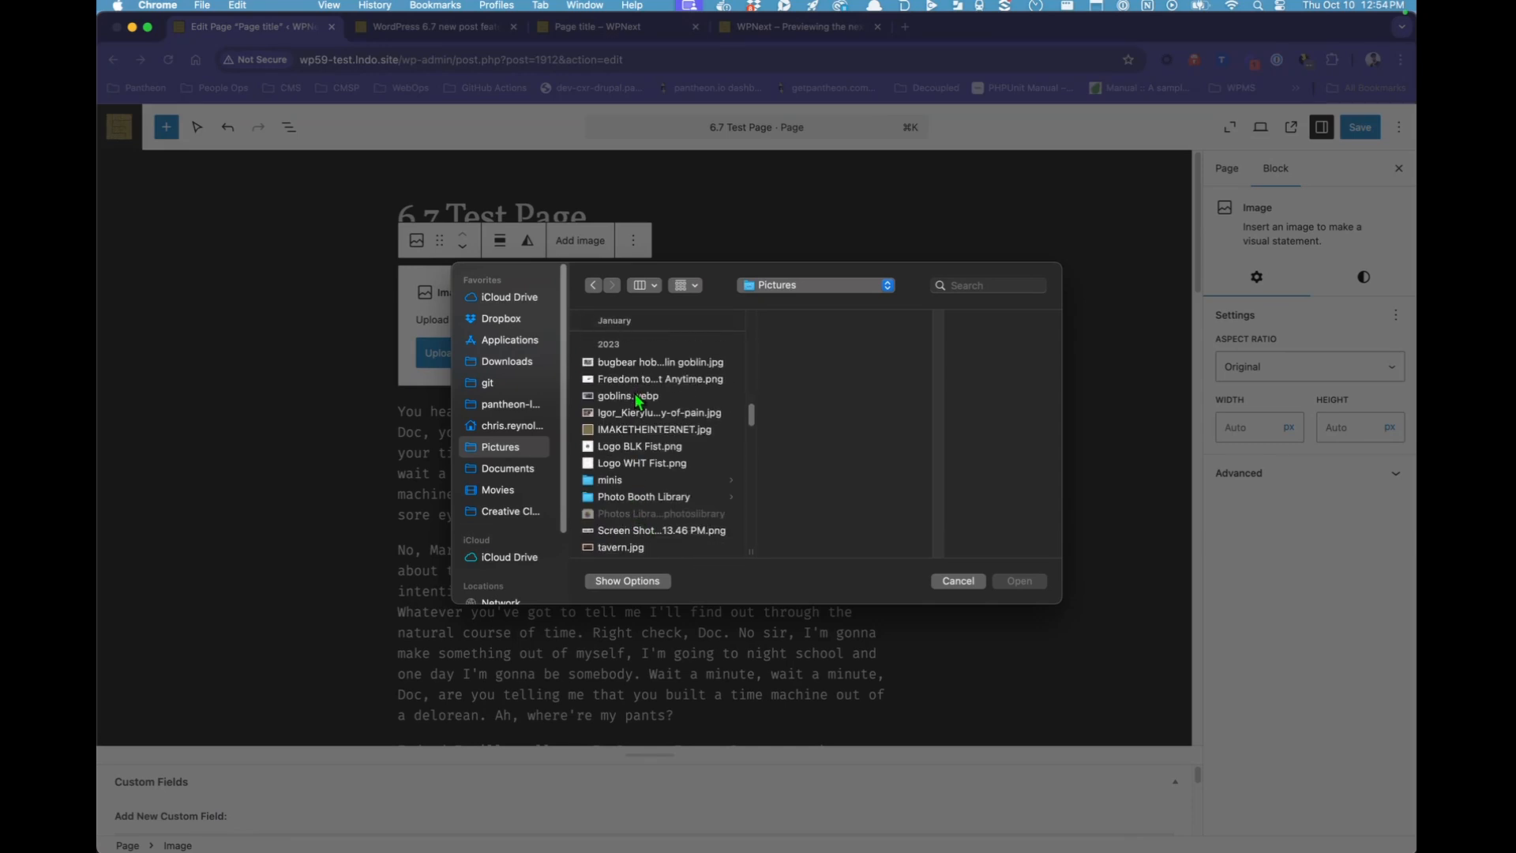
{"action": "left_click", "coordinate": [635, 361]}
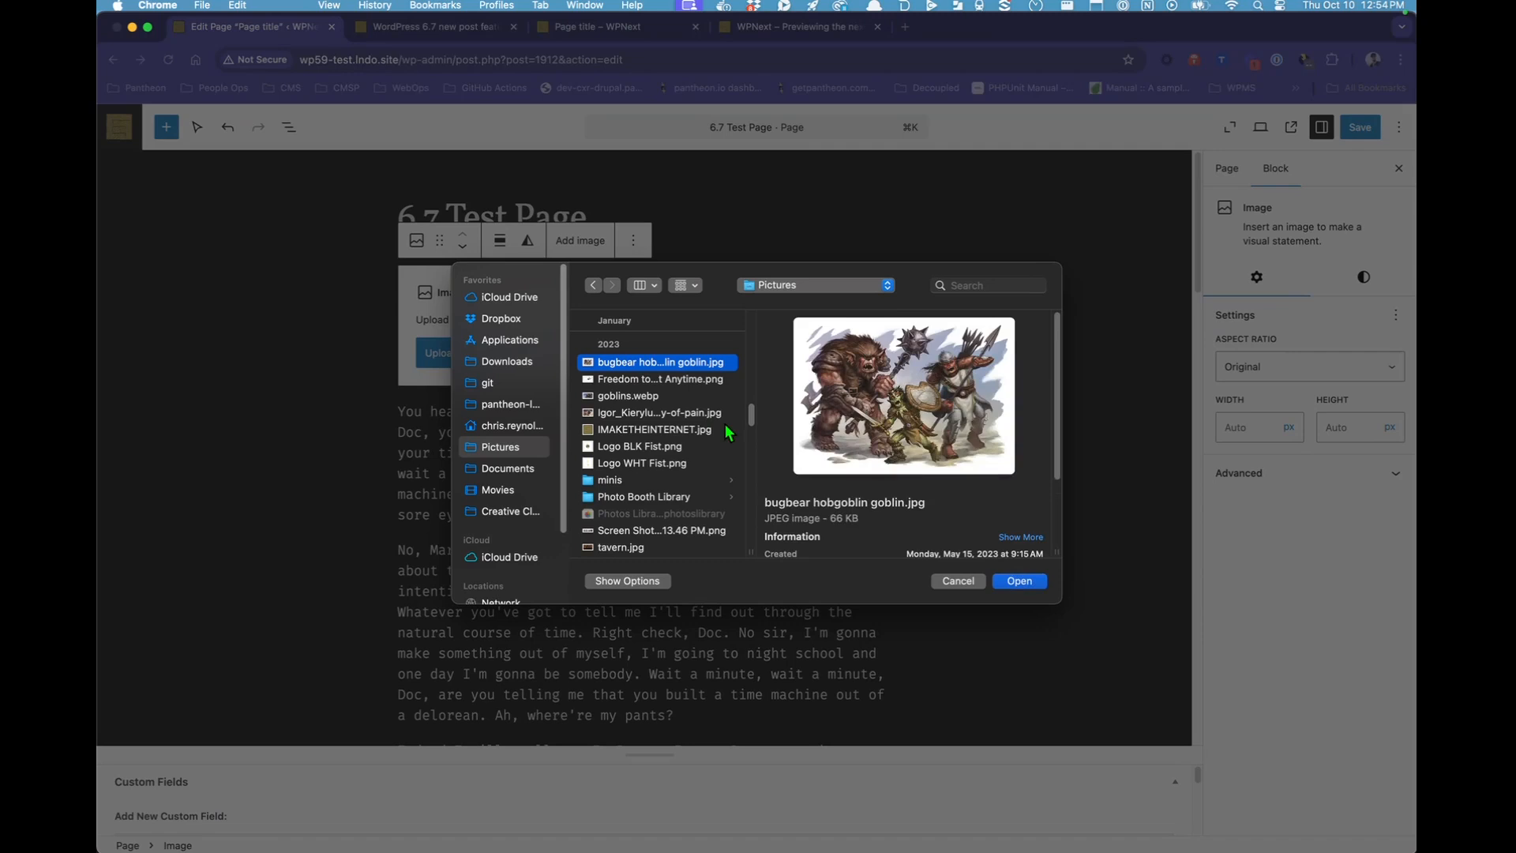
{"action": "key", "text": "Return"}
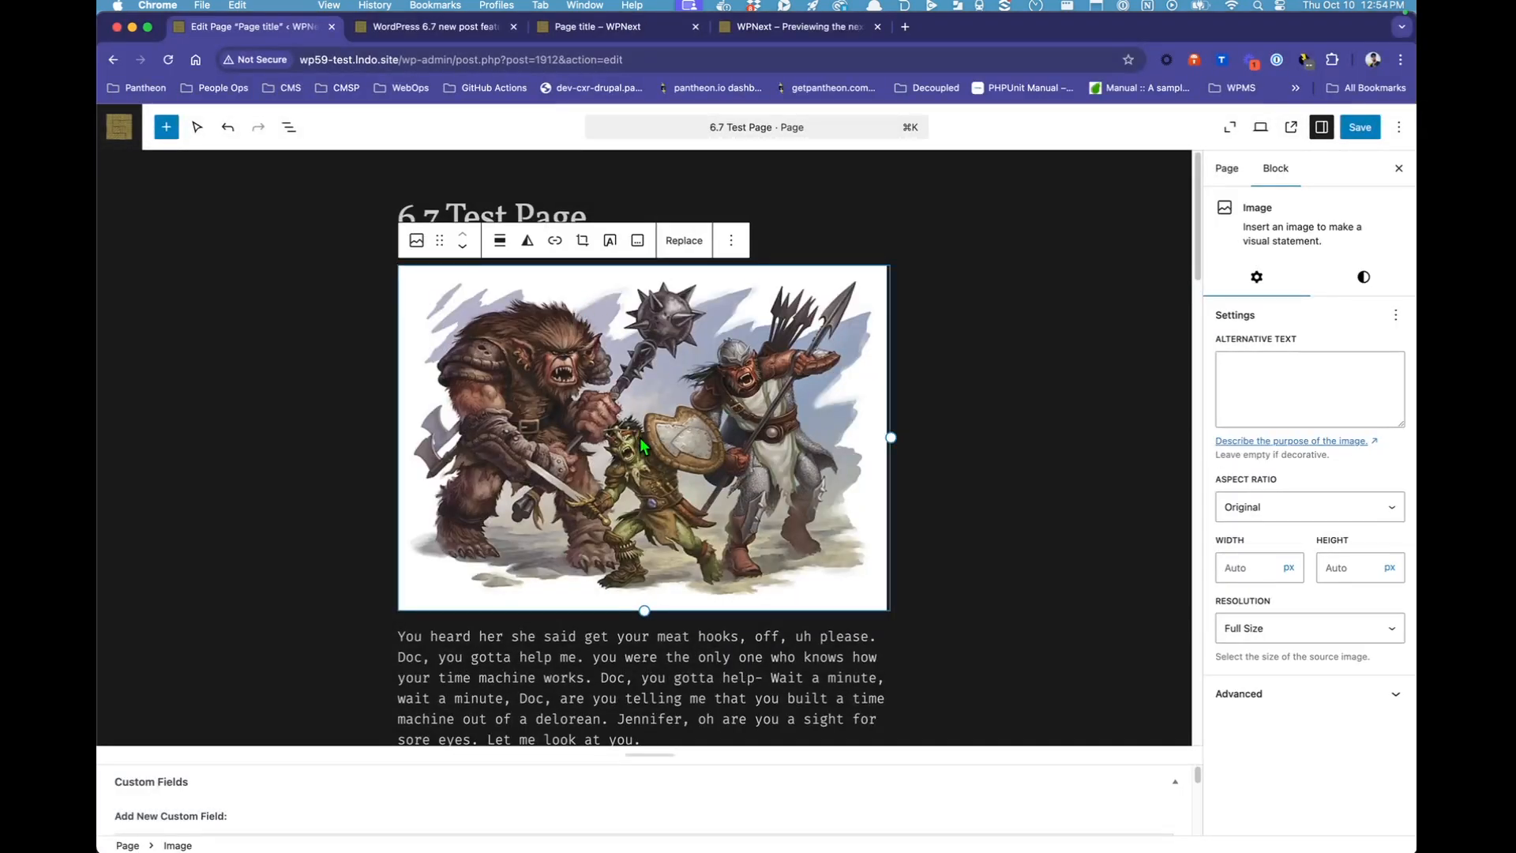
{"action": "left_click", "coordinate": [557, 243]}
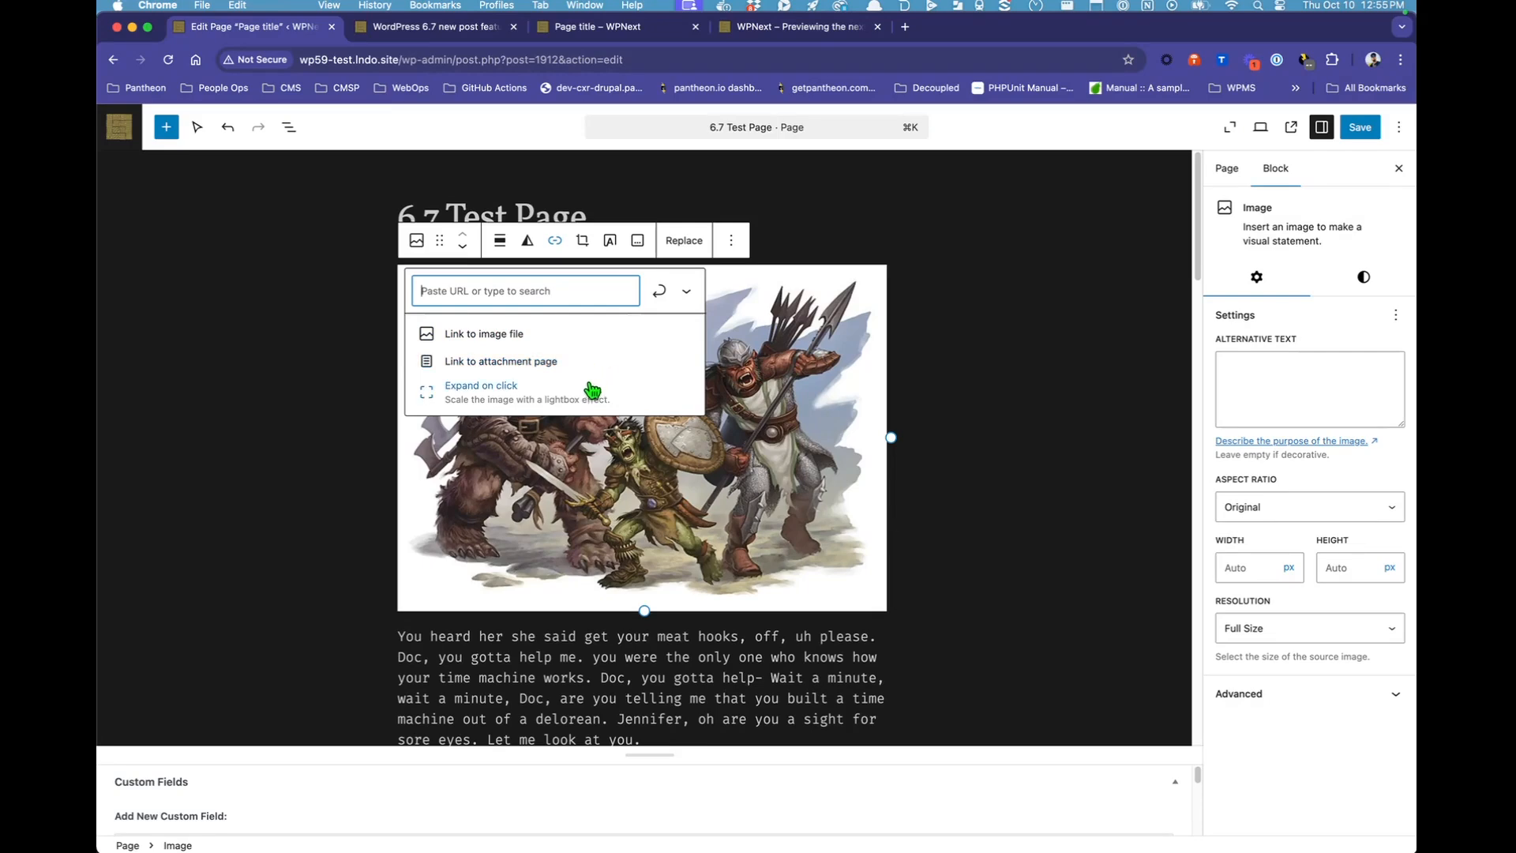
{"action": "left_click", "coordinate": [514, 395]}
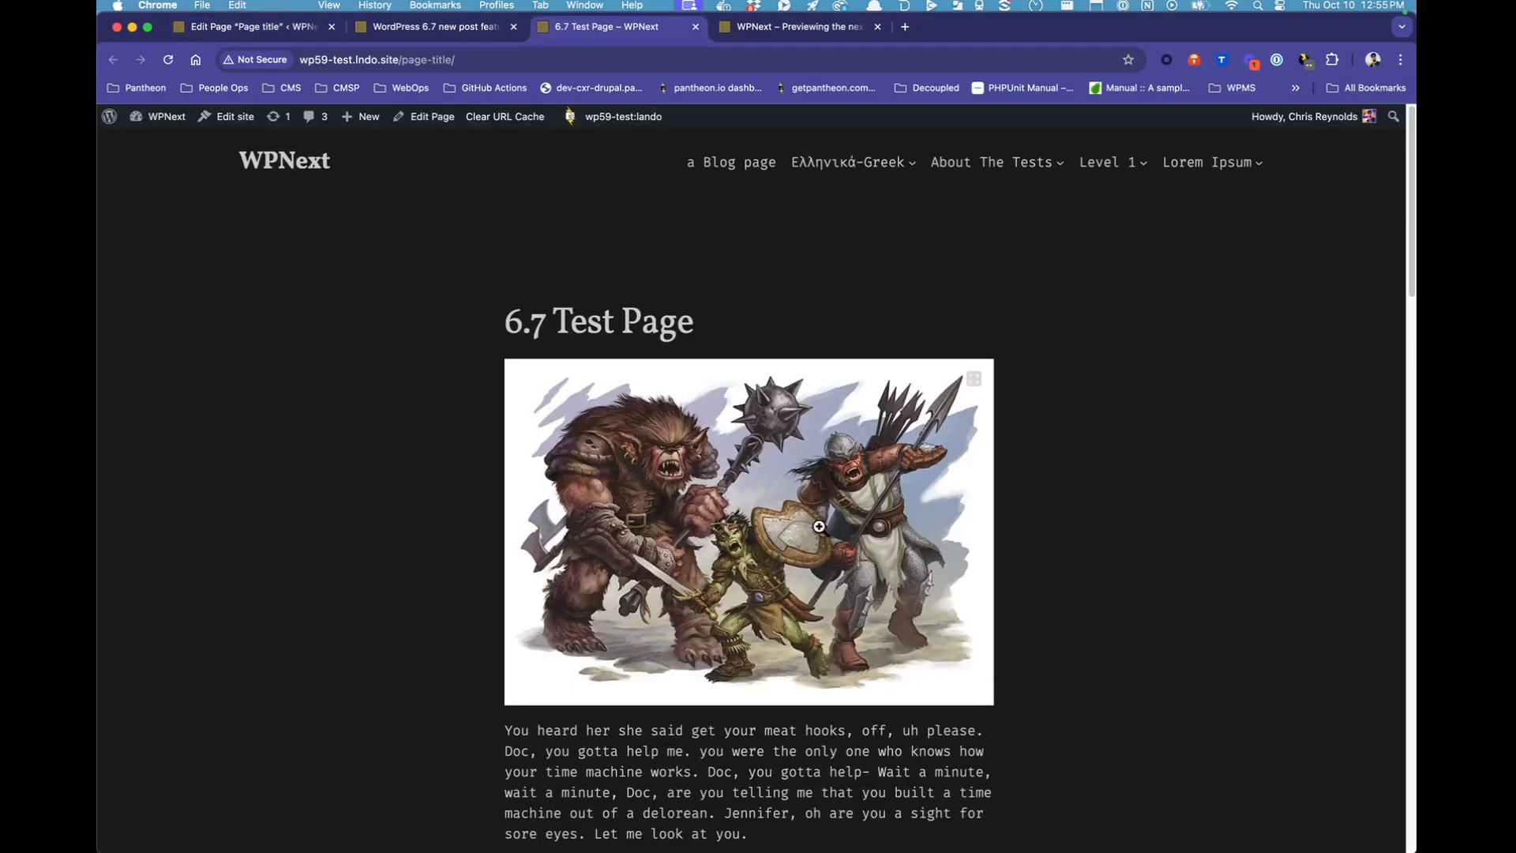
Test enlarging and closing the image in the lightbox on the published 6.7 Test Page, and go to the site's home page
{"action": "left_click", "coordinate": [819, 527]}
{"action": "left_click", "coordinate": [819, 527]}
{"action": "left_click", "coordinate": [819, 527]}
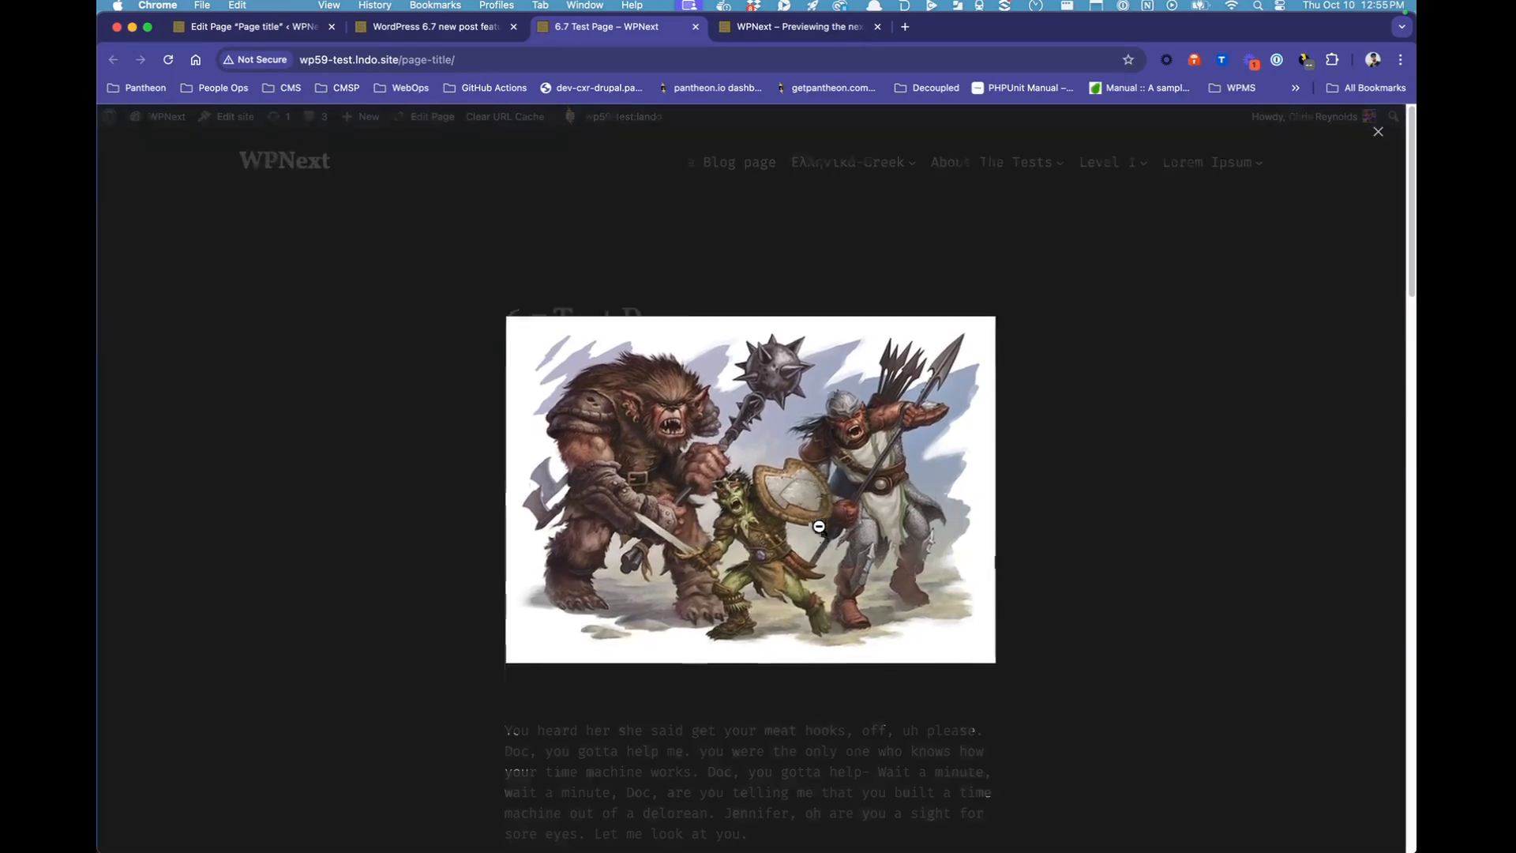
{"action": "left_click", "coordinate": [1072, 436]}
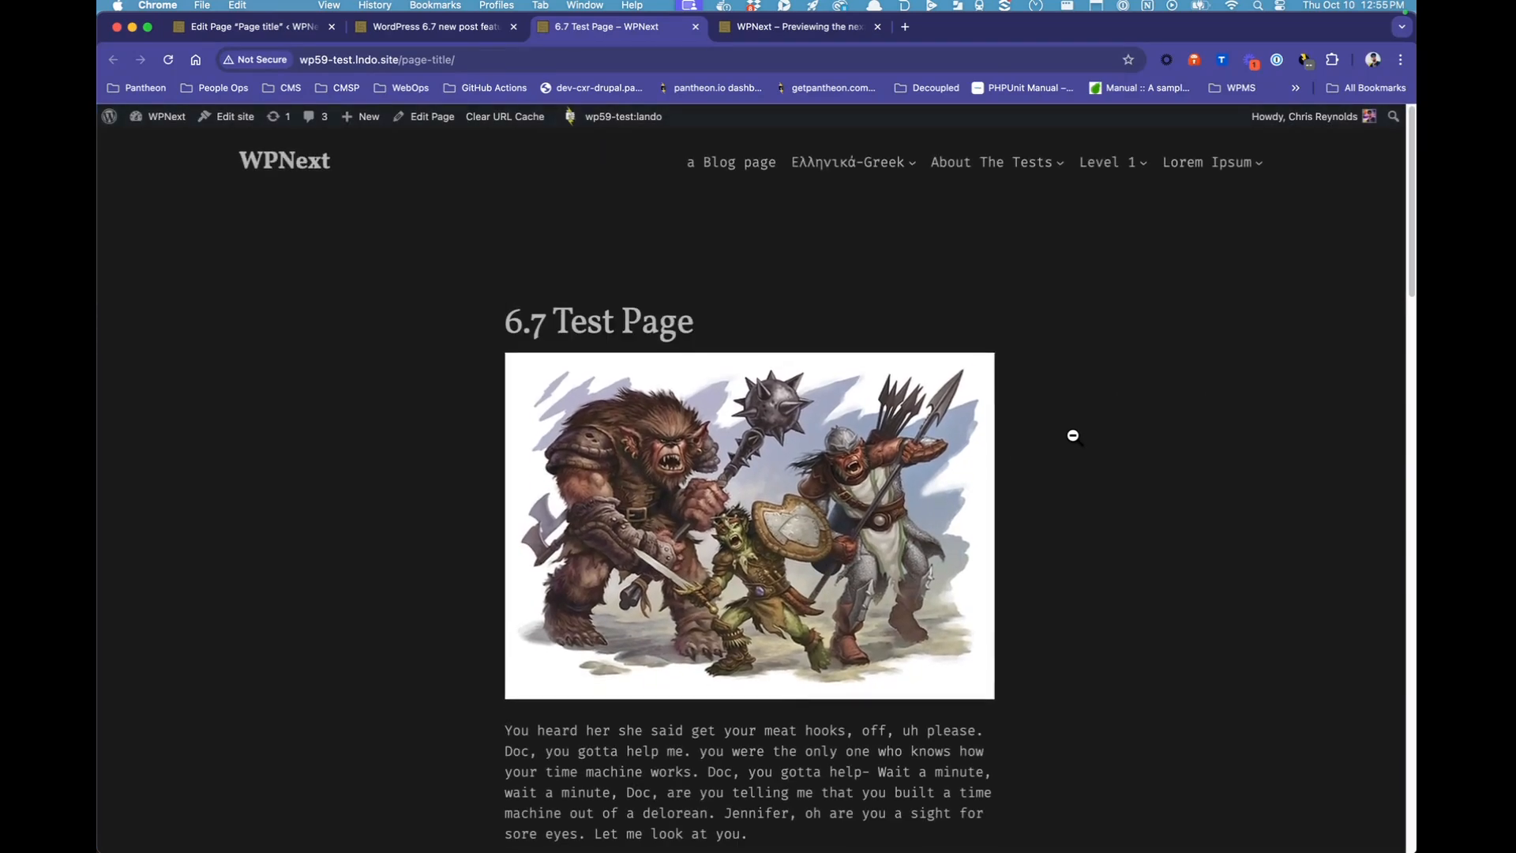
{"action": "left_click", "coordinate": [974, 380]}
{"action": "left_click", "coordinate": [982, 403]}
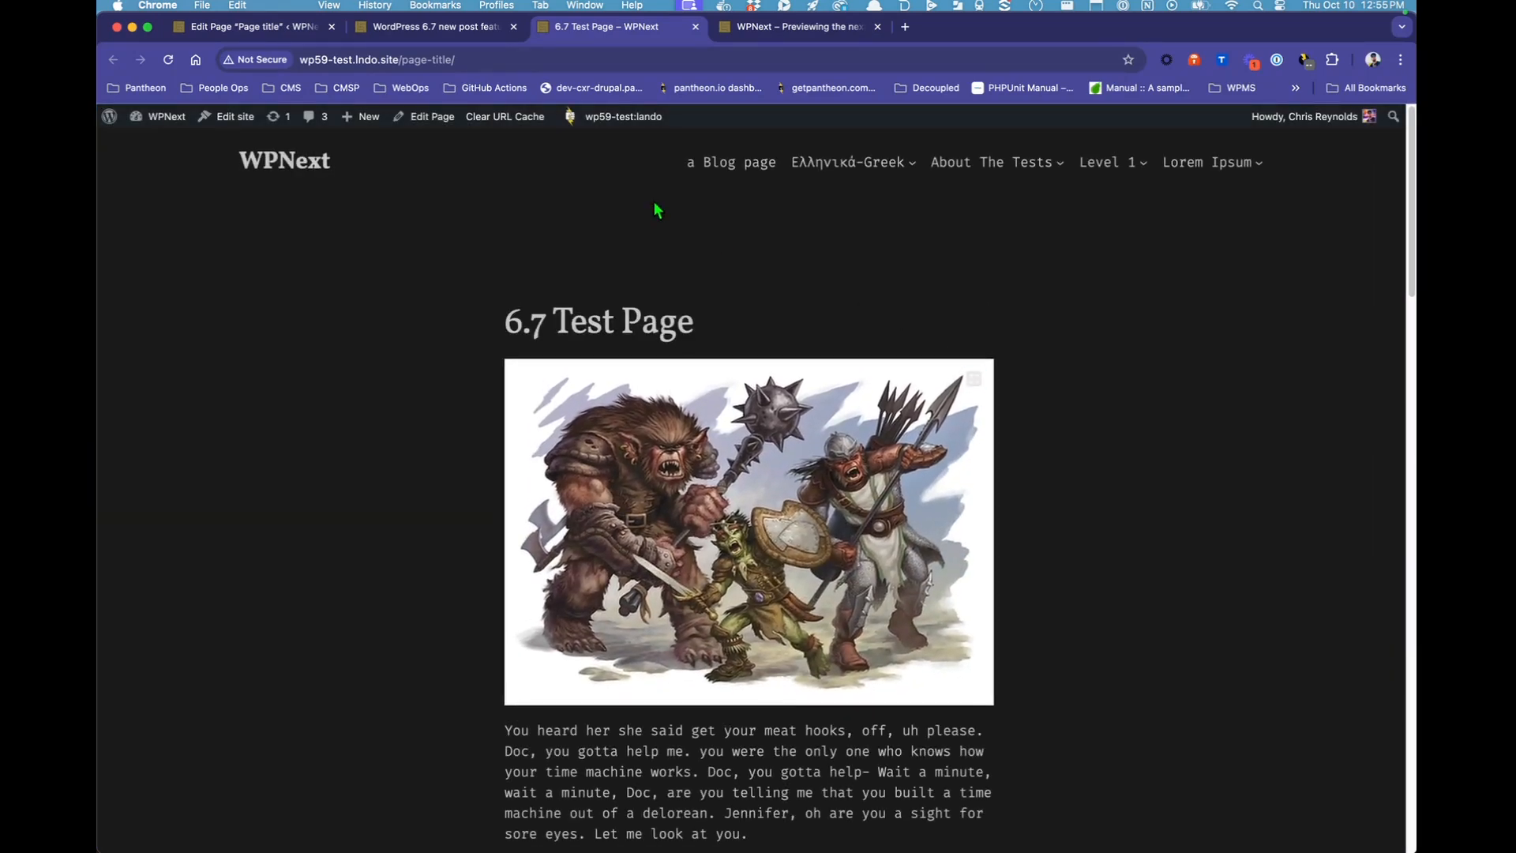
{"action": "left_click", "coordinate": [288, 166]}
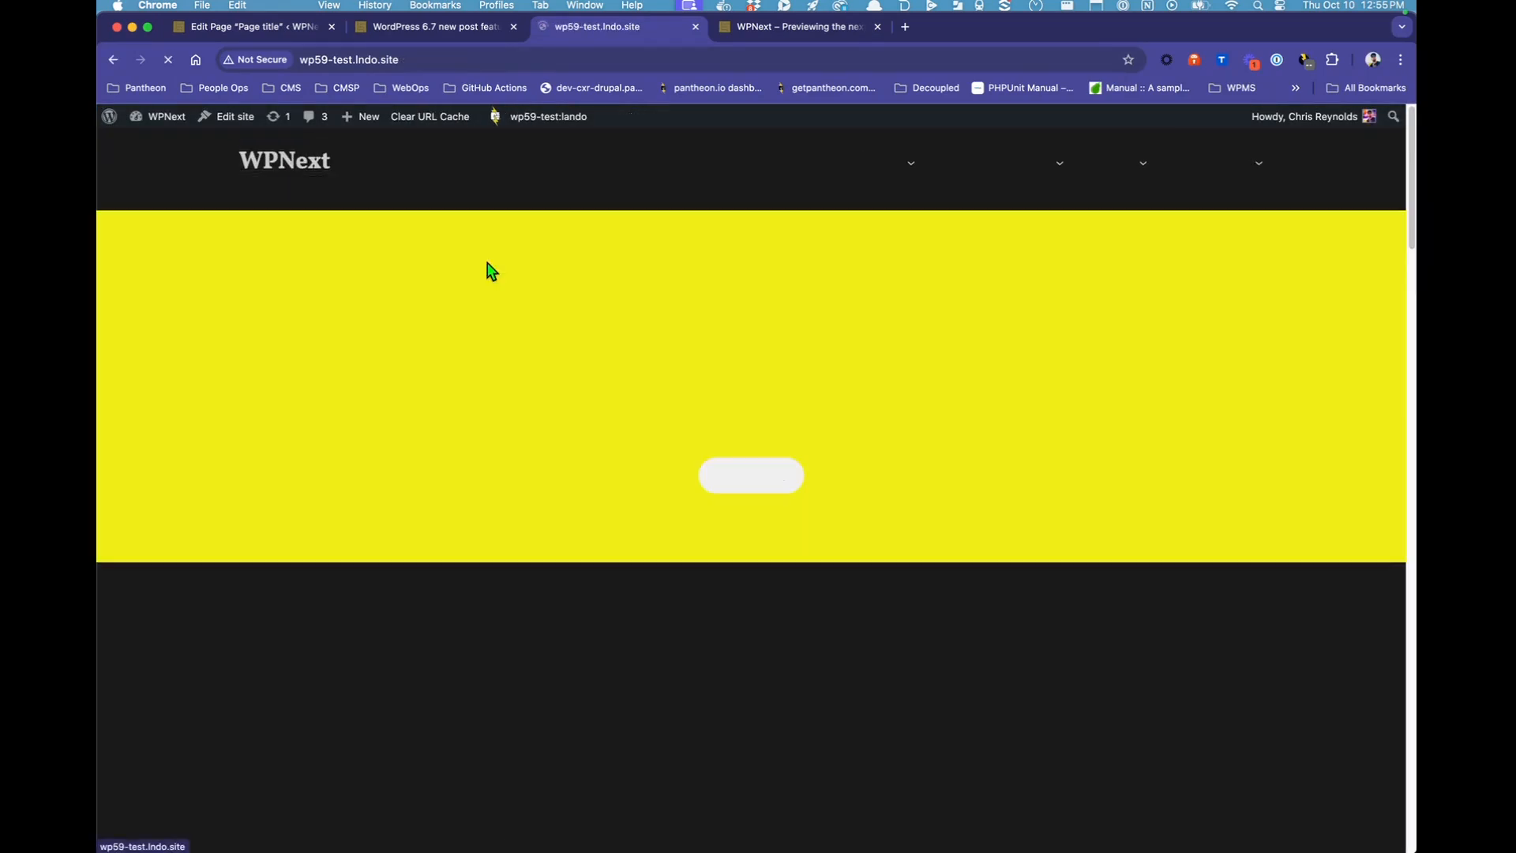
Return to the published WordPress 6.7 new post features post and repeatedly expand and close its red ape image in the lightbox
{"action": "left_click", "coordinate": [452, 27]}
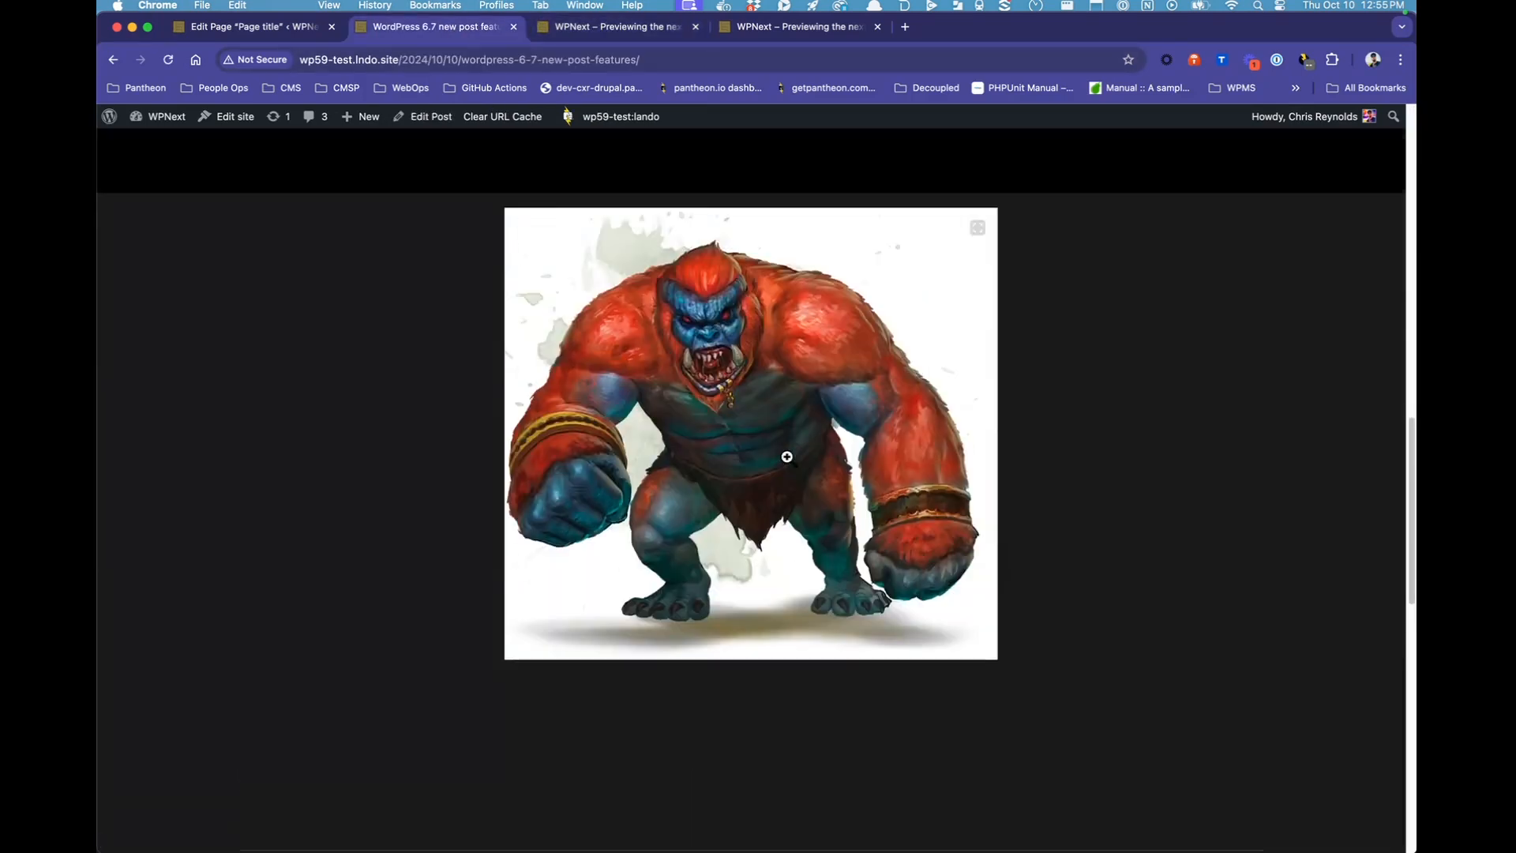
{"action": "left_click", "coordinate": [722, 420]}
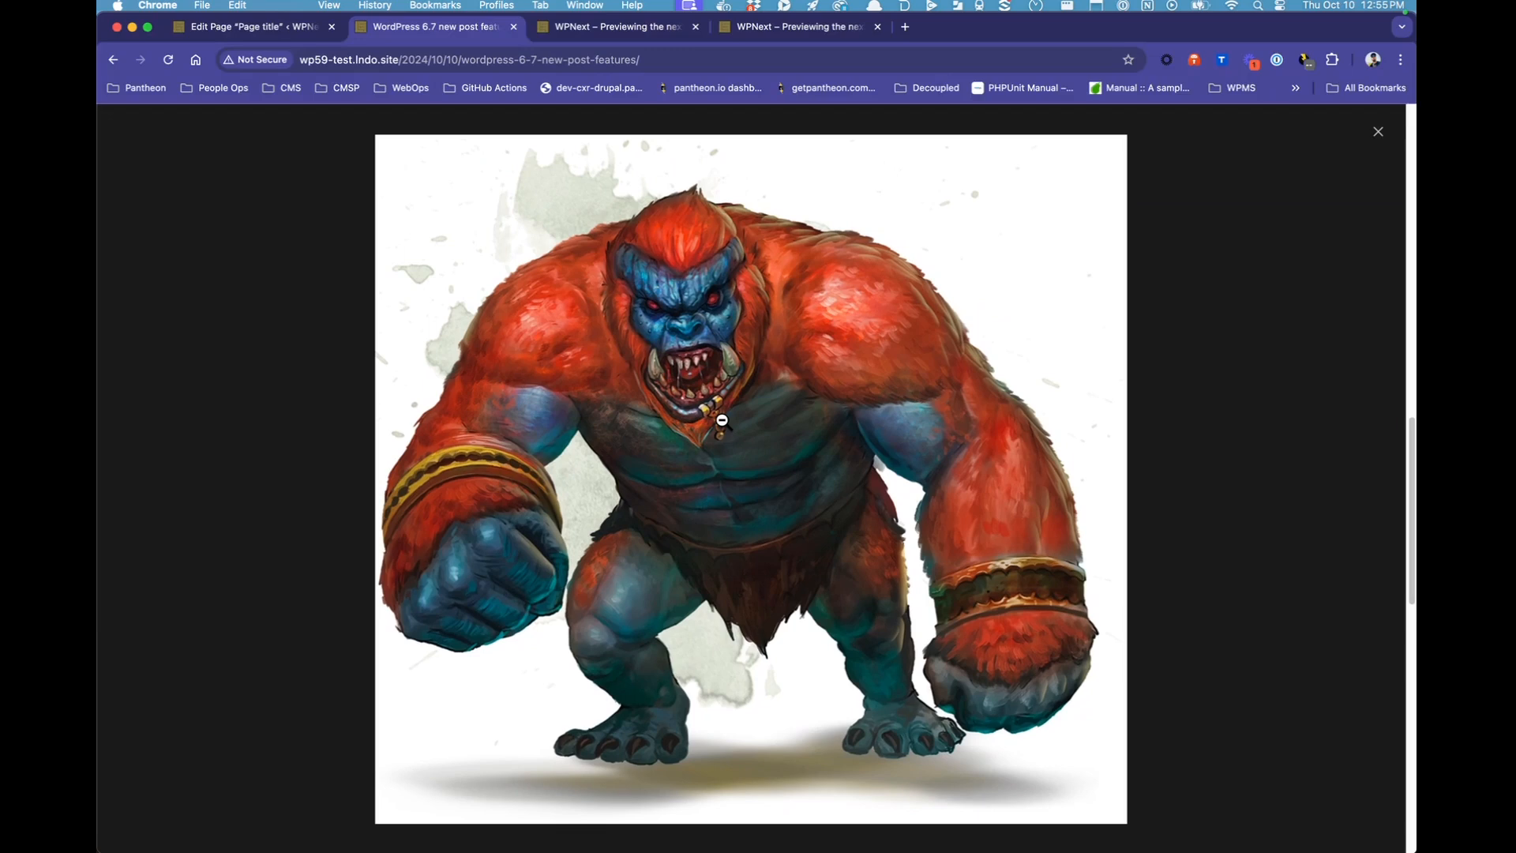
{"action": "left_click", "coordinate": [813, 443]}
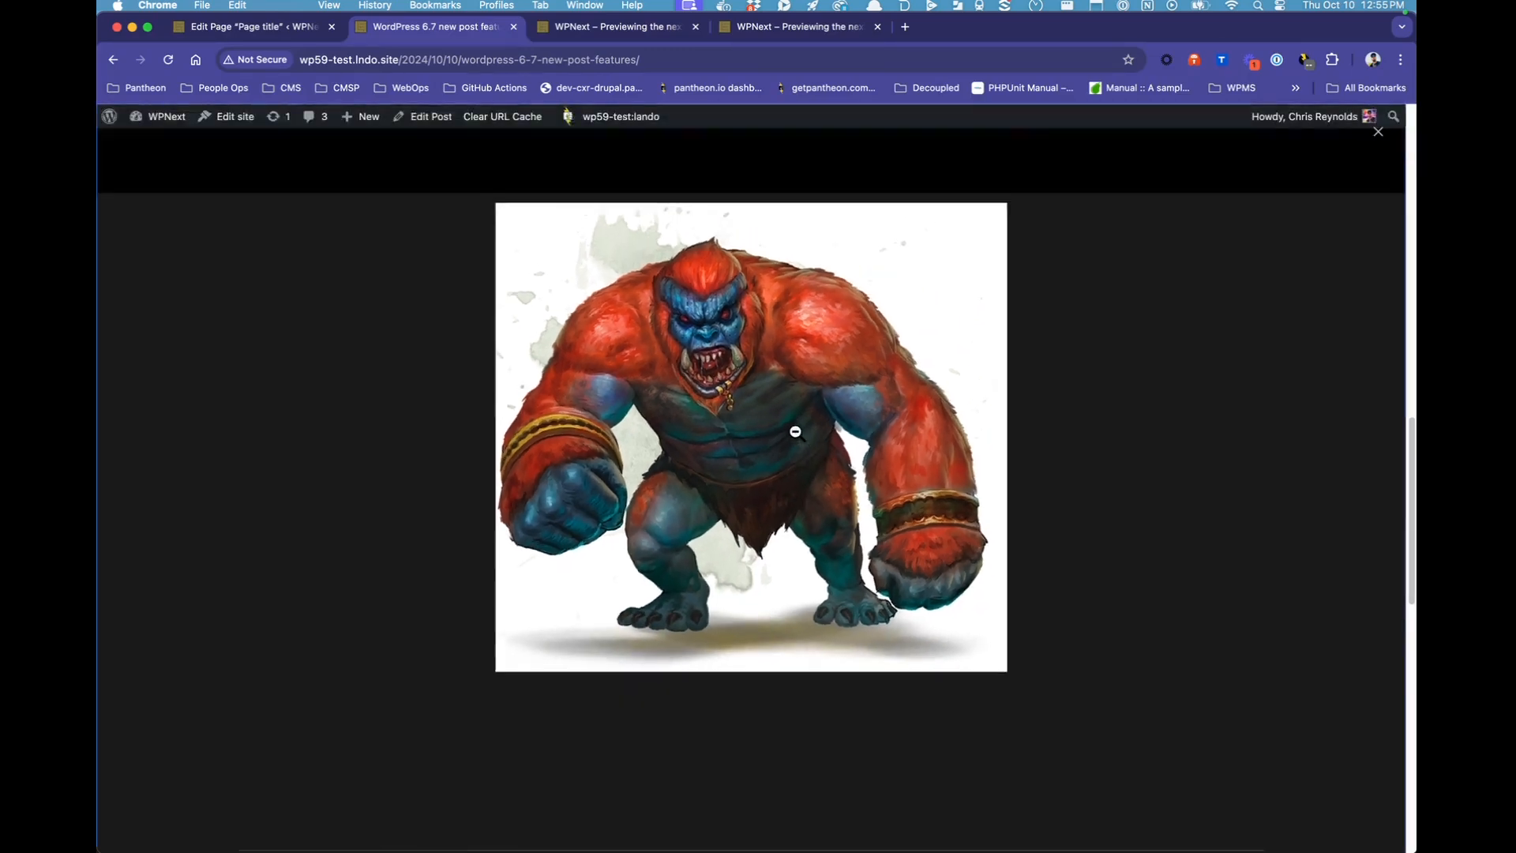
{"action": "left_click", "coordinate": [797, 429]}
{"action": "left_click", "coordinate": [795, 432]}
{"action": "left_click", "coordinate": [796, 431]}
{"action": "left_click", "coordinate": [795, 432]}
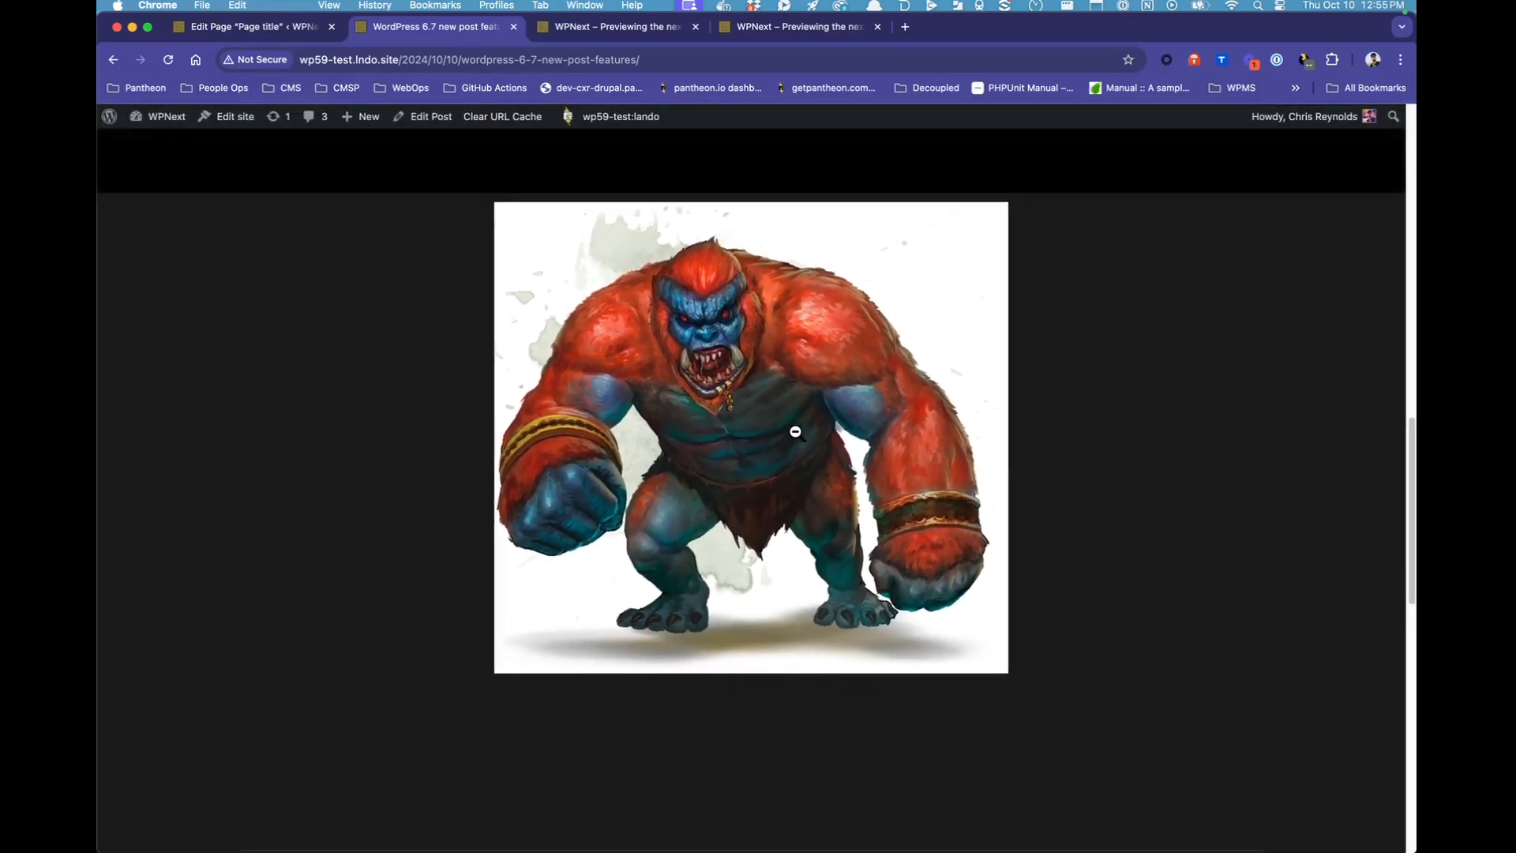
{"action": "left_click", "coordinate": [795, 431]}
{"action": "left_click", "coordinate": [796, 431]}
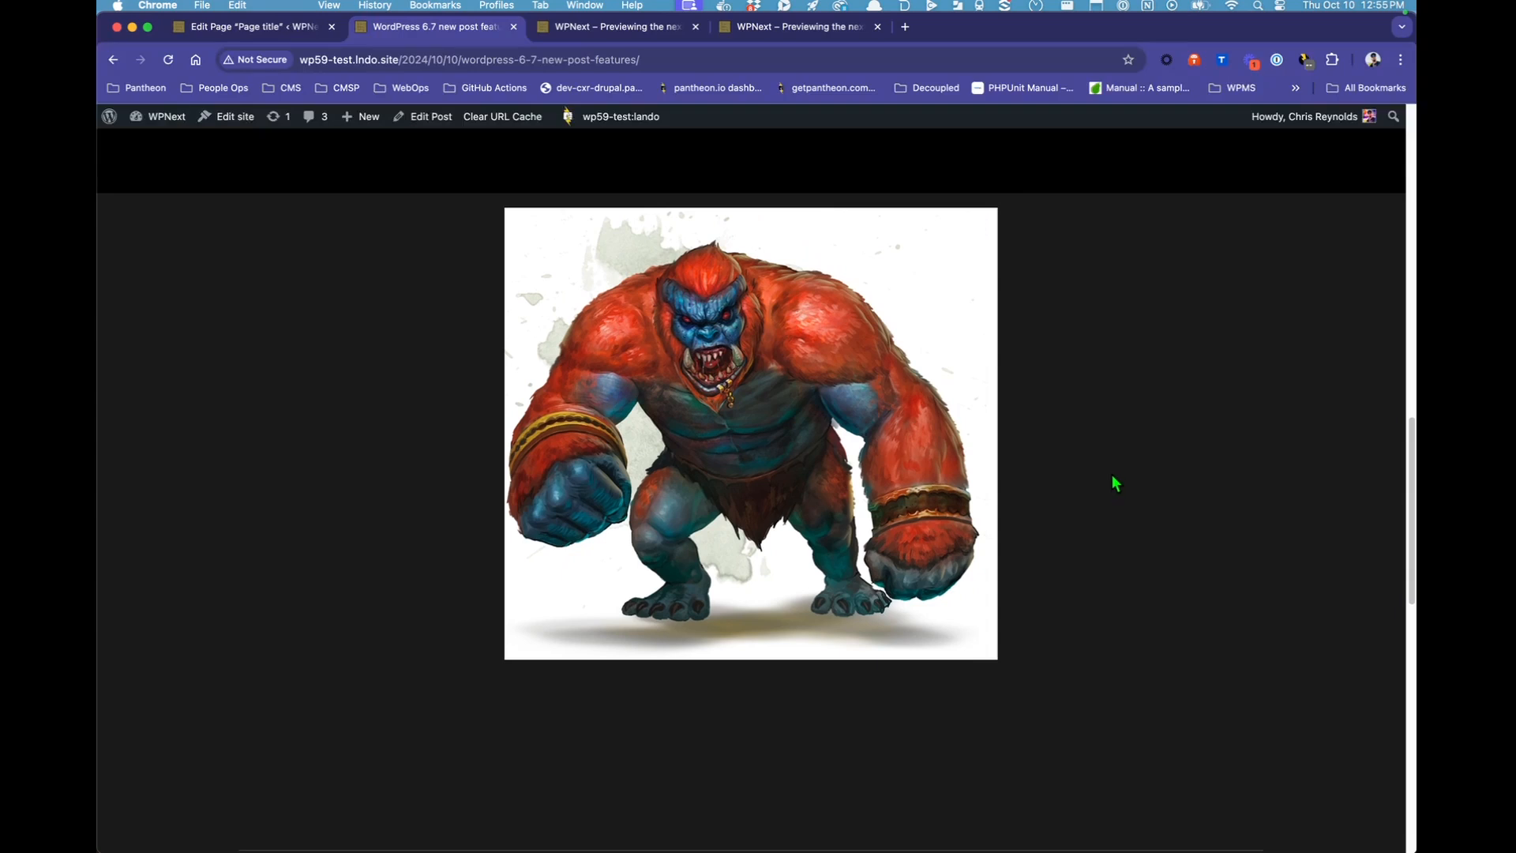
{"action": "left_click", "coordinate": [715, 462]}
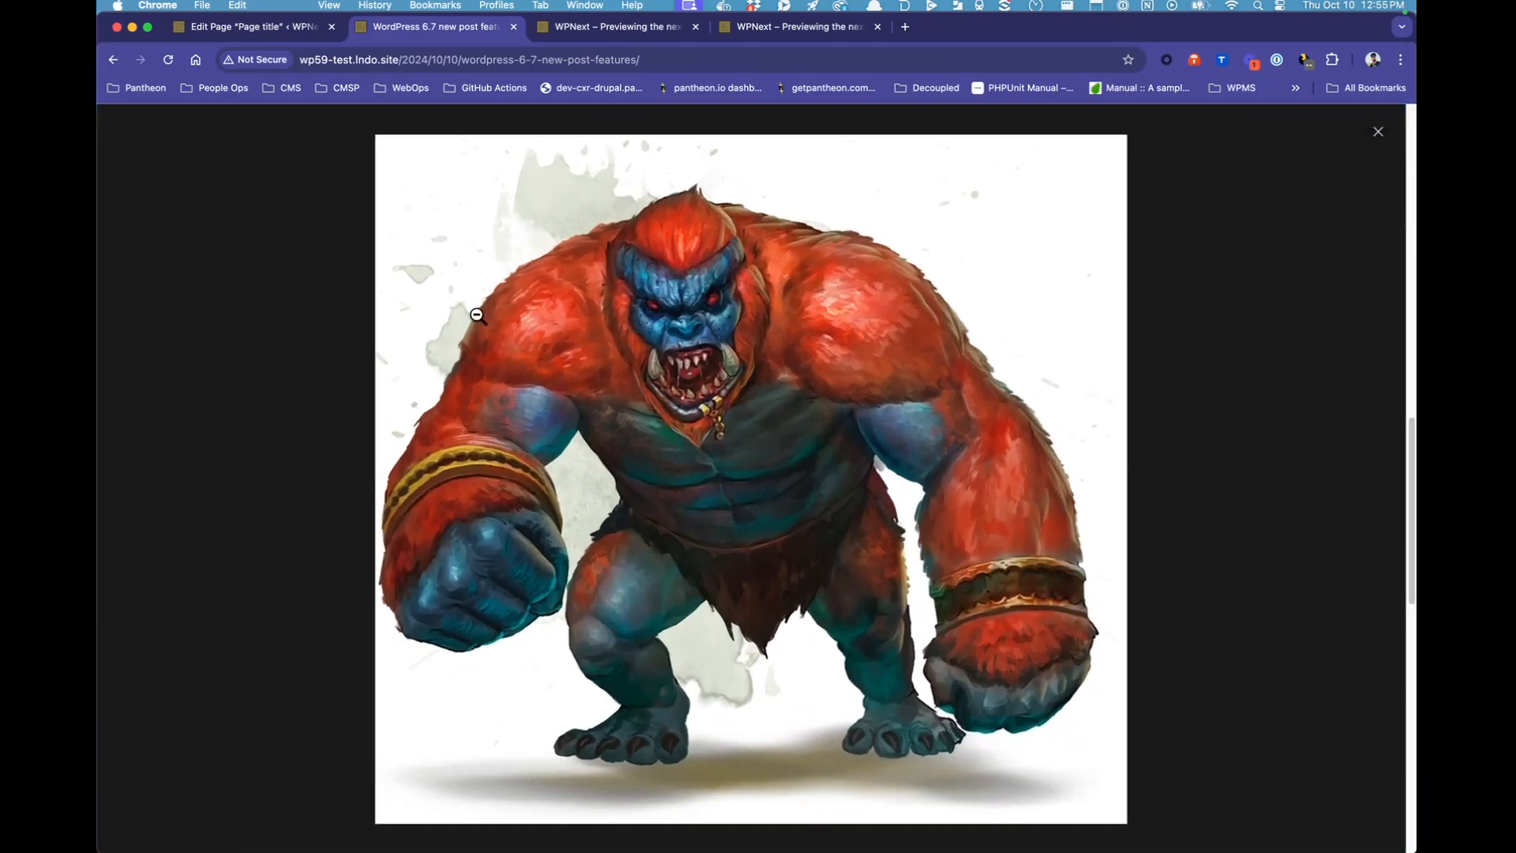
{"action": "left_click", "coordinate": [199, 461]}
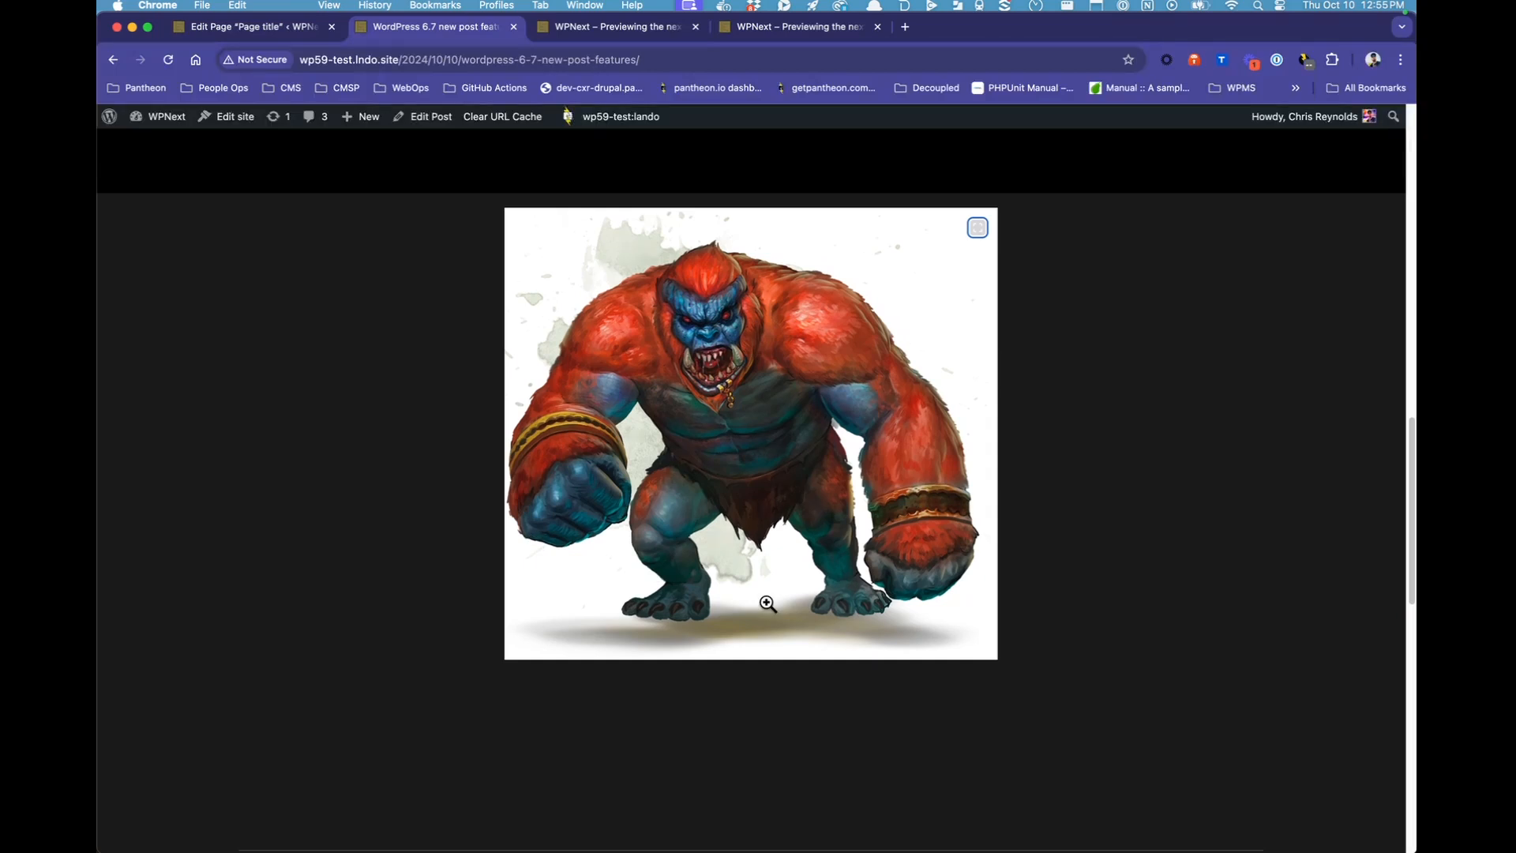
{"action": "scroll", "coordinate": [768, 604], "scroll_direction": "up", "scroll_amount": 3}
{"action": "scroll", "coordinate": [766, 601], "scroll_direction": "down", "scroll_amount": 2}
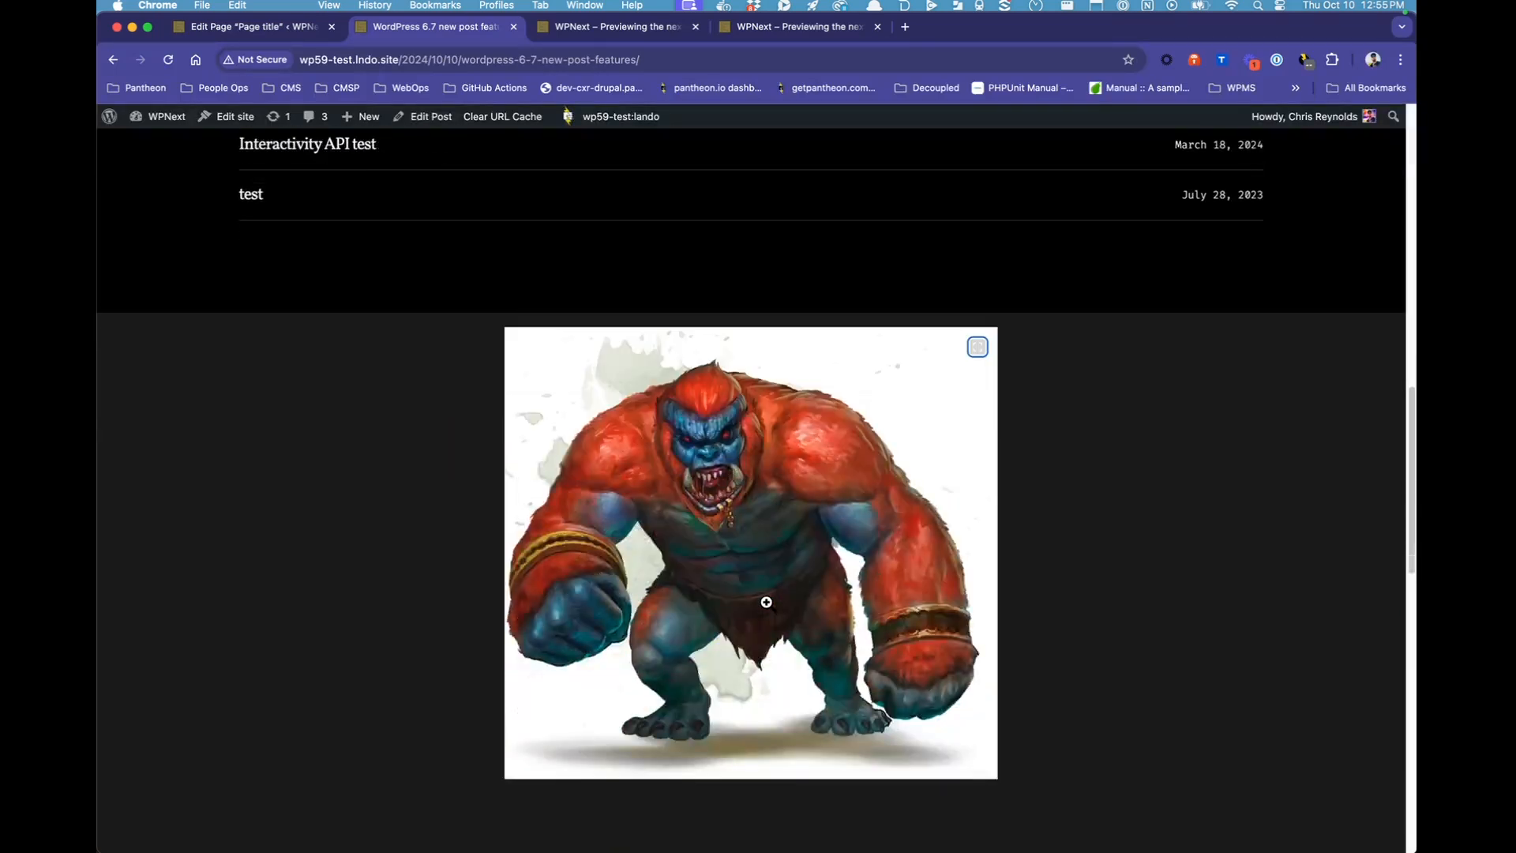